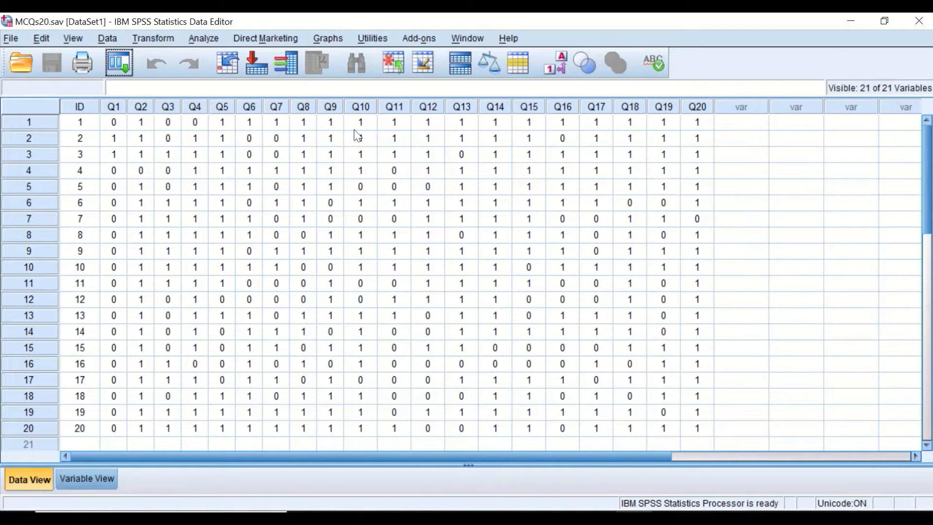
- Start a Compute Variable operation with TOTALSCORE as the target variable
{"action": "left_click", "coordinate": [158, 43]}
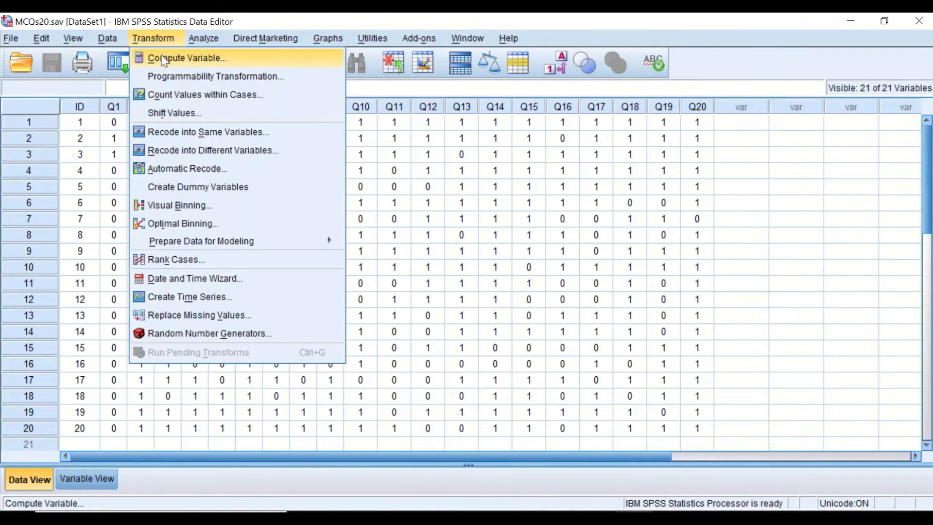
{"action": "left_click", "coordinate": [163, 60]}
{"action": "mouse_move", "coordinate": [533, 29]}
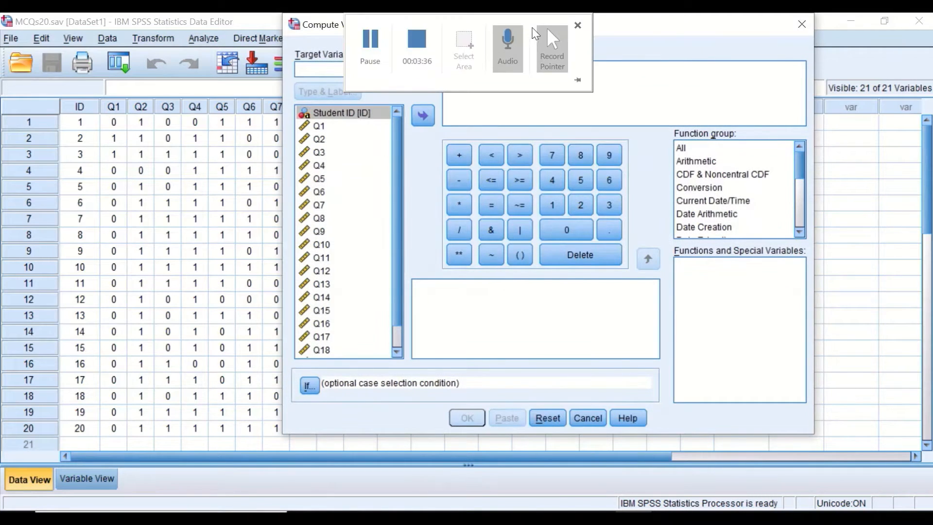
{"action": "left_click_drag", "start_coordinate": [677, 24], "coordinate": [731, 77]}
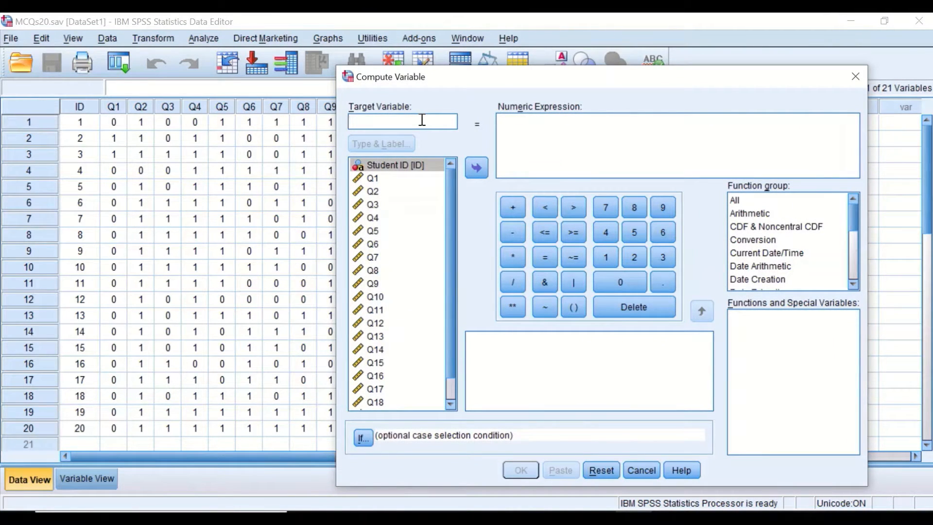
{"action": "type", "text": "t"}
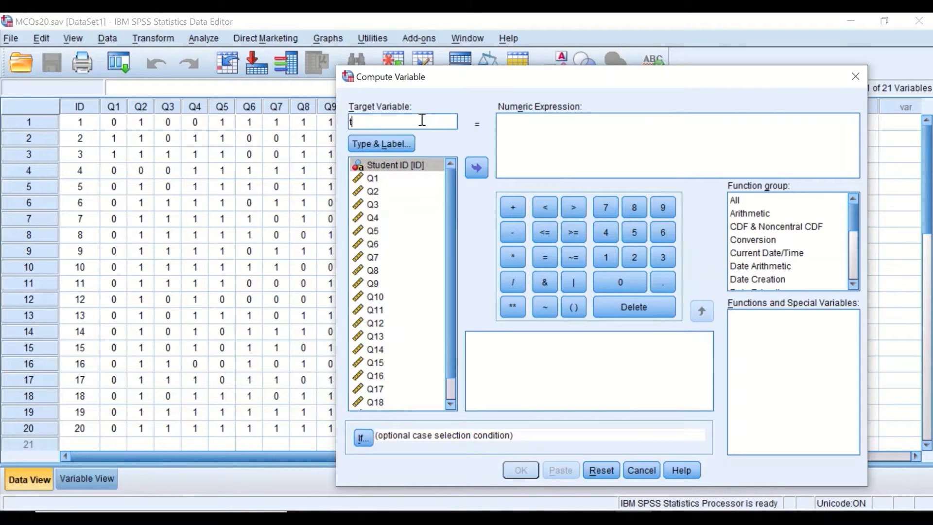
{"action": "key", "text": "BackSpace"}
{"action": "type", "text": "TOTALSCORE"}
{"action": "left_click_drag", "start_coordinate": [651, 77], "coordinate": [777, 232]}
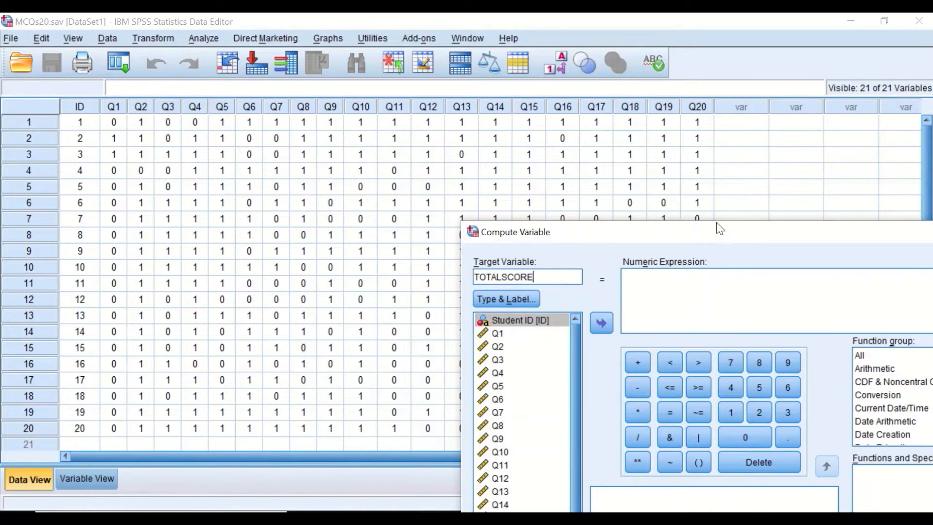
{"action": "left_click_drag", "start_coordinate": [720, 228], "coordinate": [467, 147]}
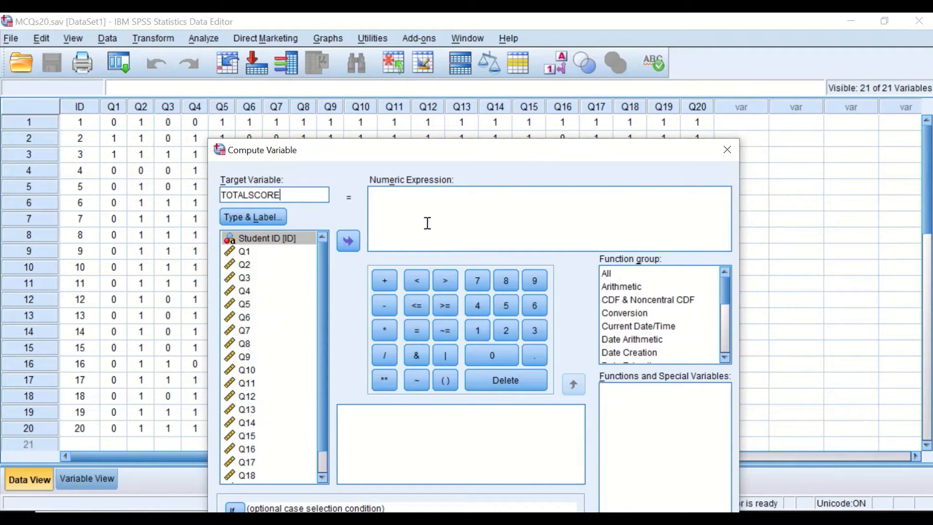
- Insert the Sum function from the Statistical group into the numeric expression and remove its placeholder arguments
{"action": "left_click", "coordinate": [547, 214]}
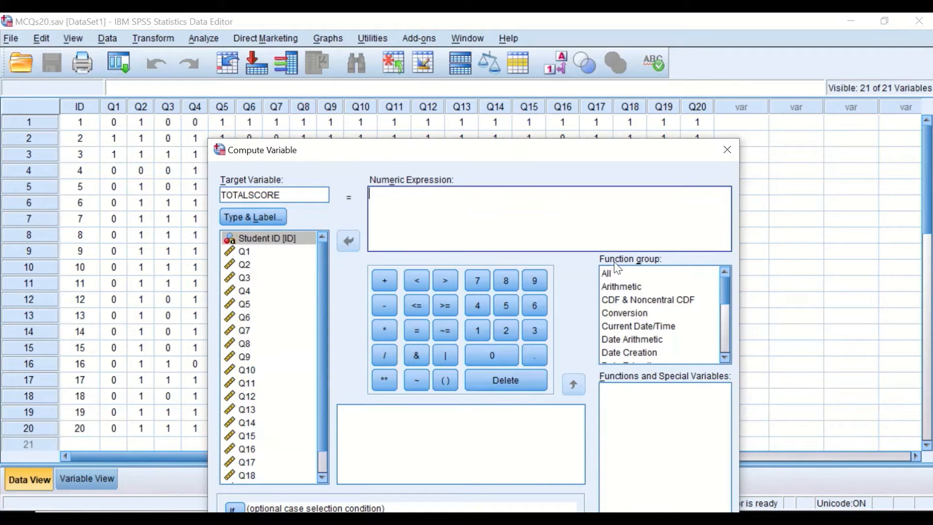
{"action": "left_click", "coordinate": [602, 274]}
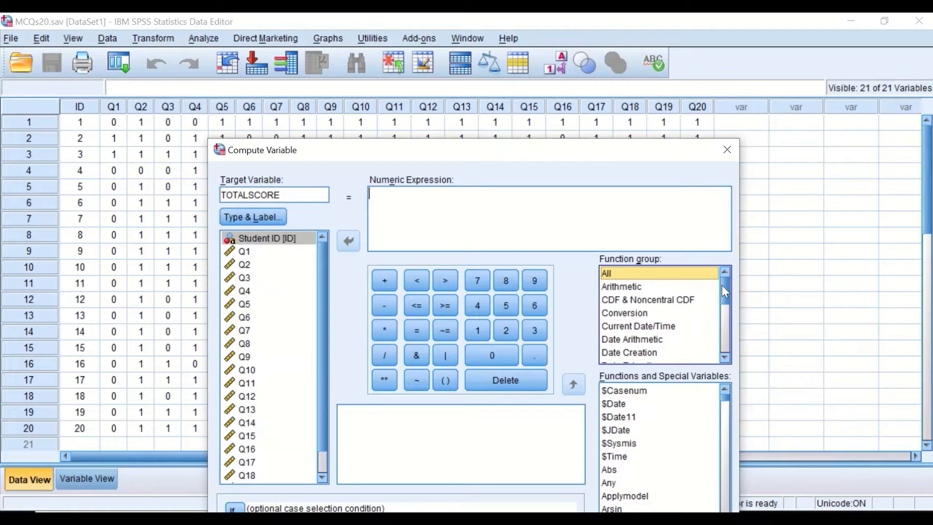
{"action": "left_click_drag", "start_coordinate": [721, 287], "coordinate": [670, 319]}
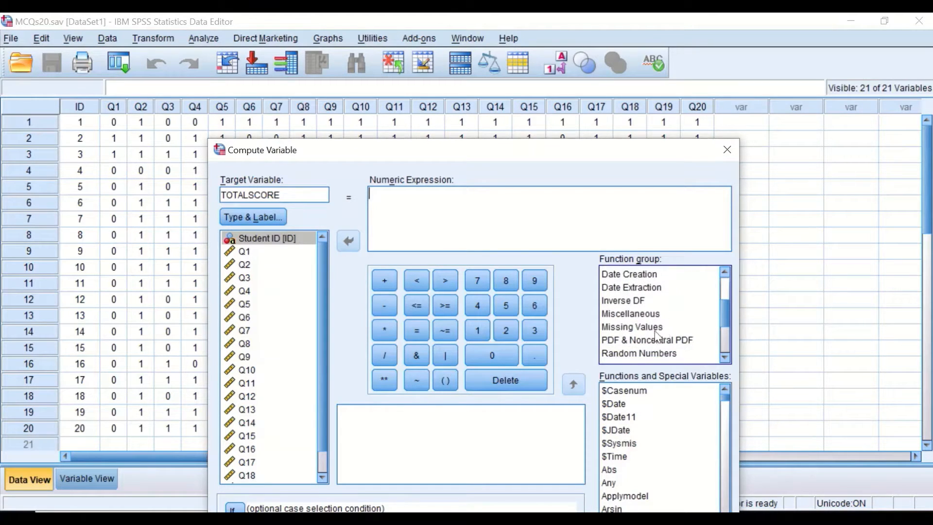
{"action": "scroll", "coordinate": [656, 335], "scroll_direction": "down", "scroll_amount": 3}
{"action": "left_click", "coordinate": [632, 305]}
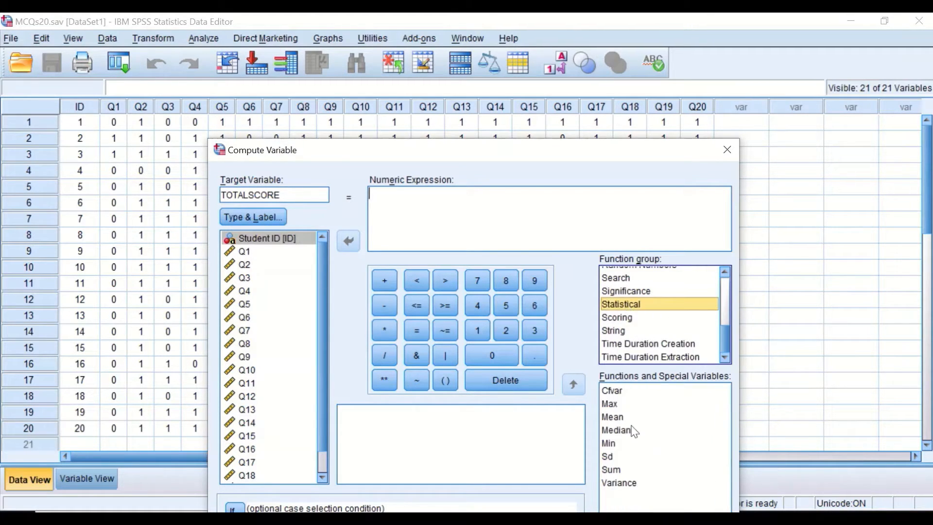
{"action": "left_click", "coordinate": [616, 470]}
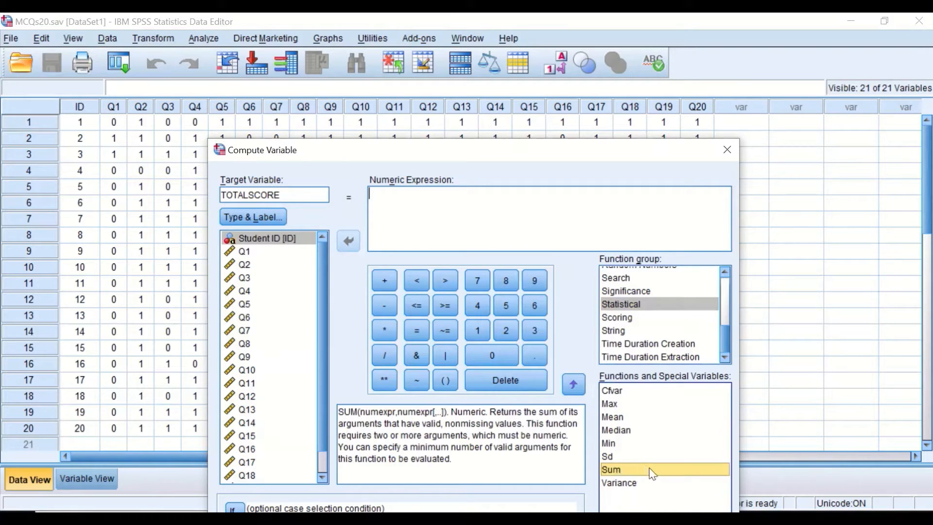
{"action": "left_click_drag", "start_coordinate": [649, 471], "coordinate": [401, 199]}
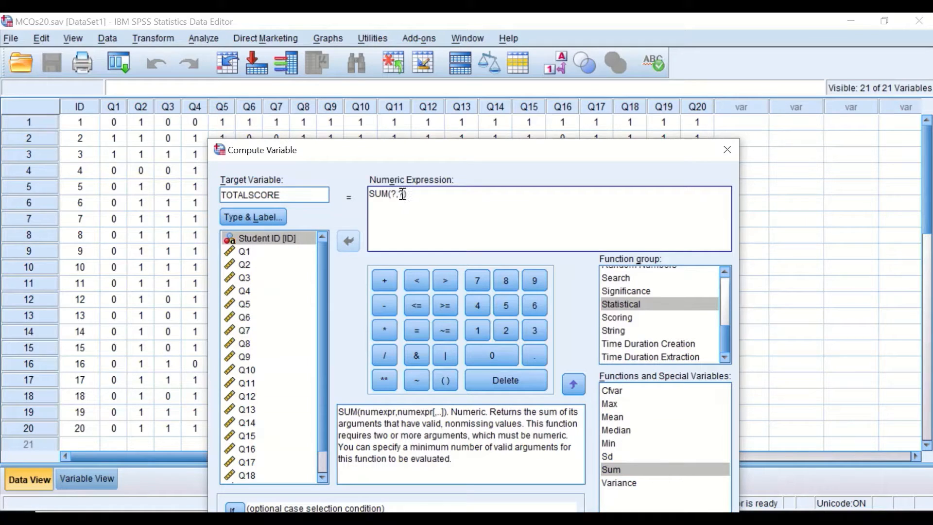
{"action": "left_click_drag", "start_coordinate": [389, 195], "coordinate": [407, 201]}
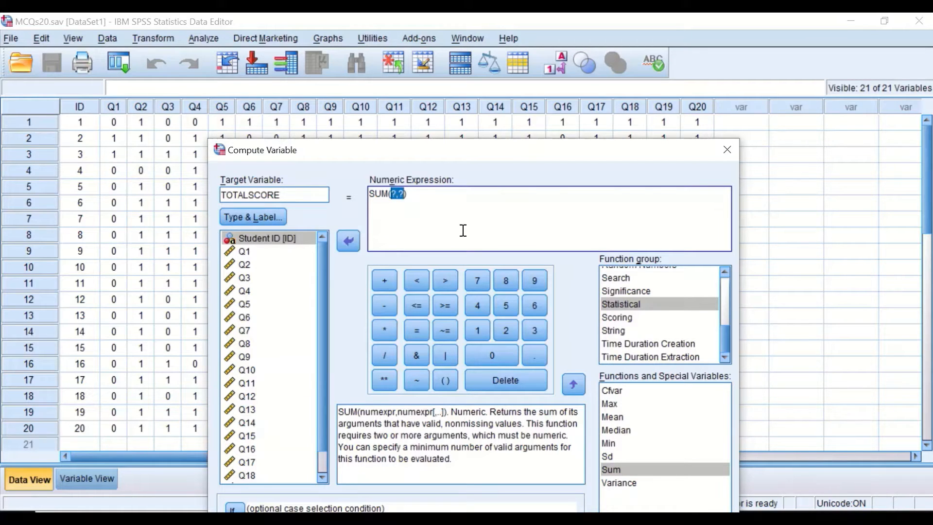
{"action": "key", "text": "Delete"}
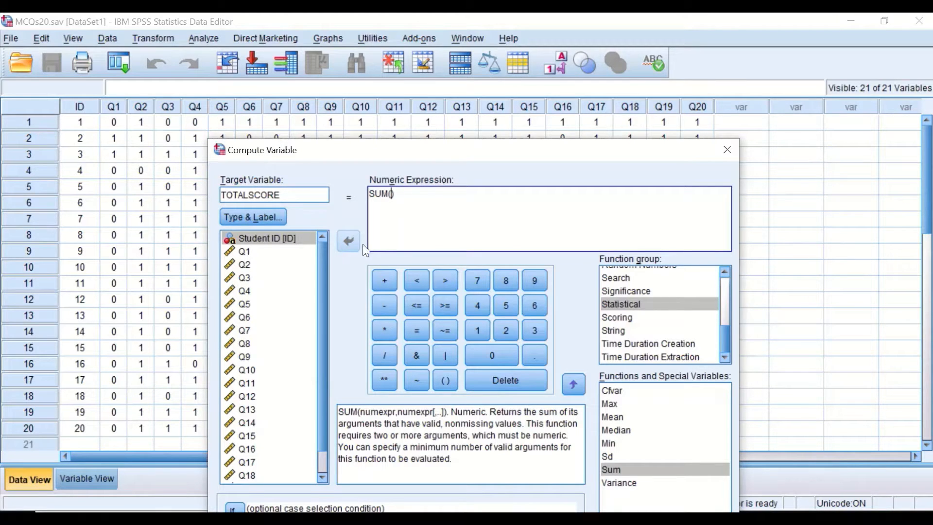
- Add Q1, Q2 and Q3 as comma-separated arguments inside the SUM function
{"action": "left_click", "coordinate": [260, 252]}
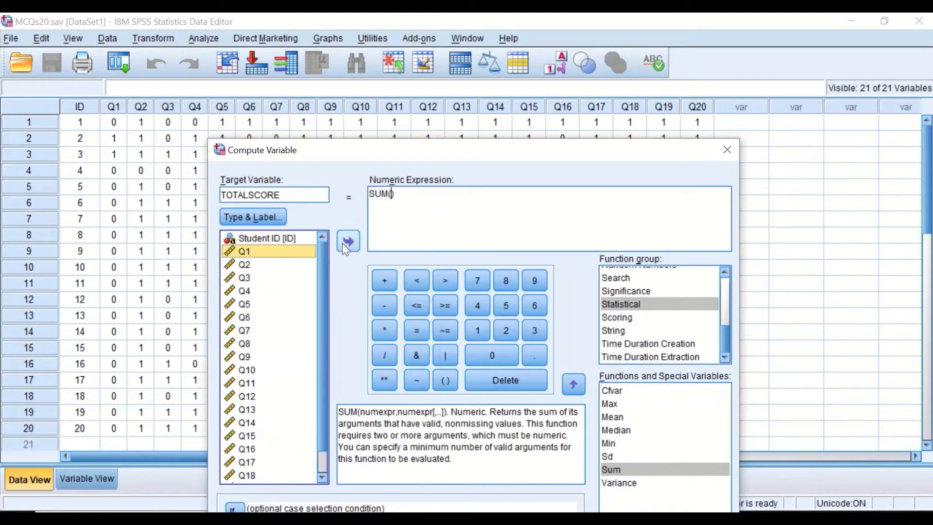
{"action": "left_click", "coordinate": [343, 243]}
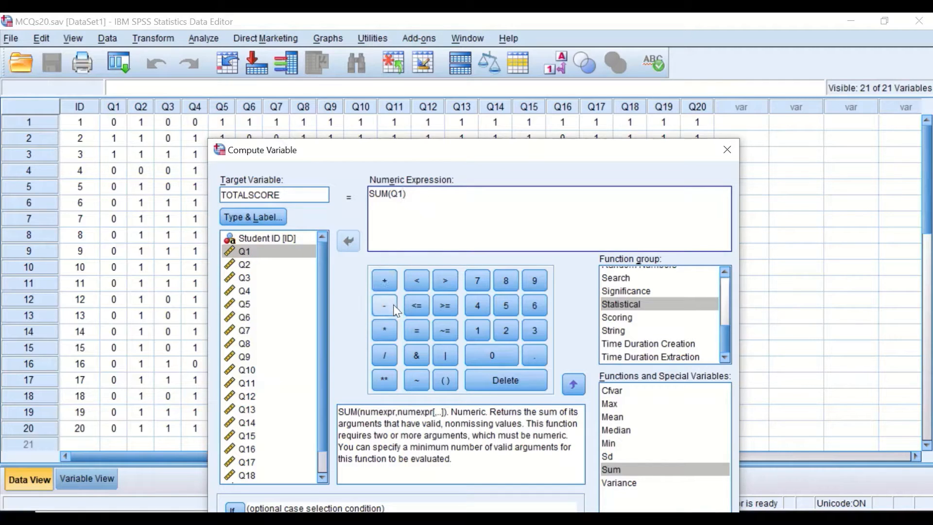
{"action": "type", "text": ","}
{"action": "left_click", "coordinate": [246, 264]}
{"action": "left_click", "coordinate": [347, 241]}
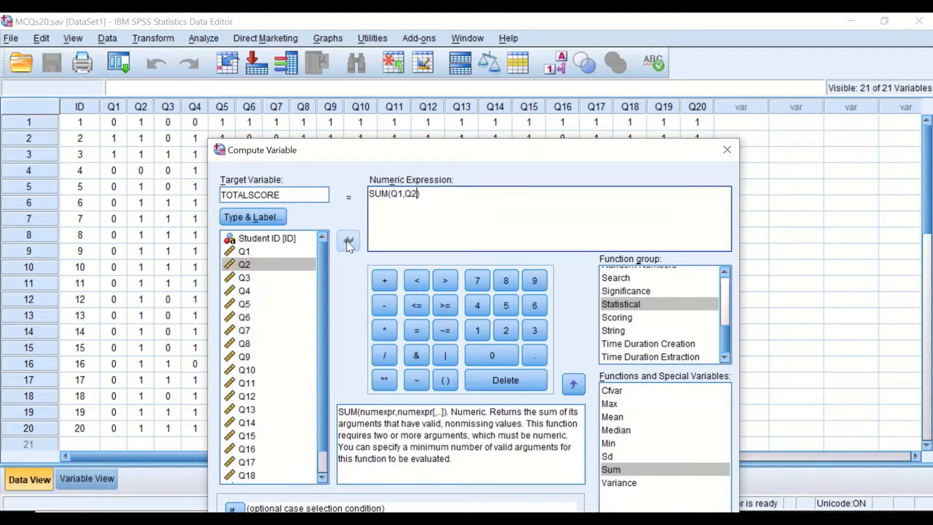
{"action": "type", "text": ","}
{"action": "left_click", "coordinate": [243, 278]}
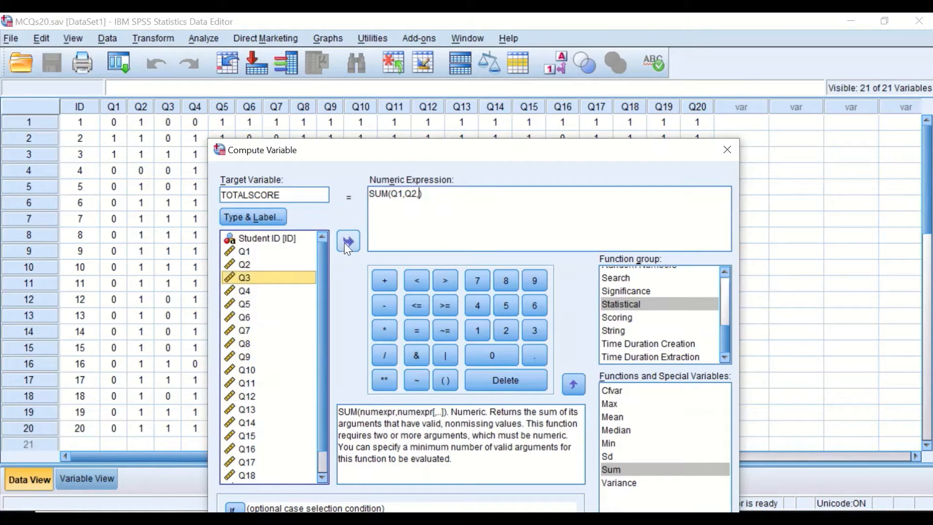
{"action": "left_click", "coordinate": [344, 242]}
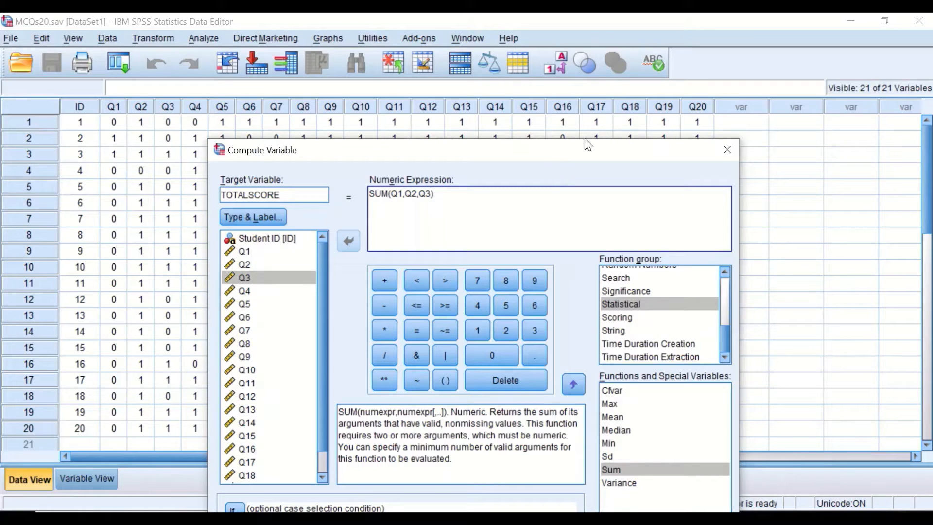
- Switch to Plus.docx in Word, copy the comma-separated list from Q1 to Q20, and return to SPSS
{"action": "left_click_drag", "start_coordinate": [556, 151], "coordinate": [624, 83]}
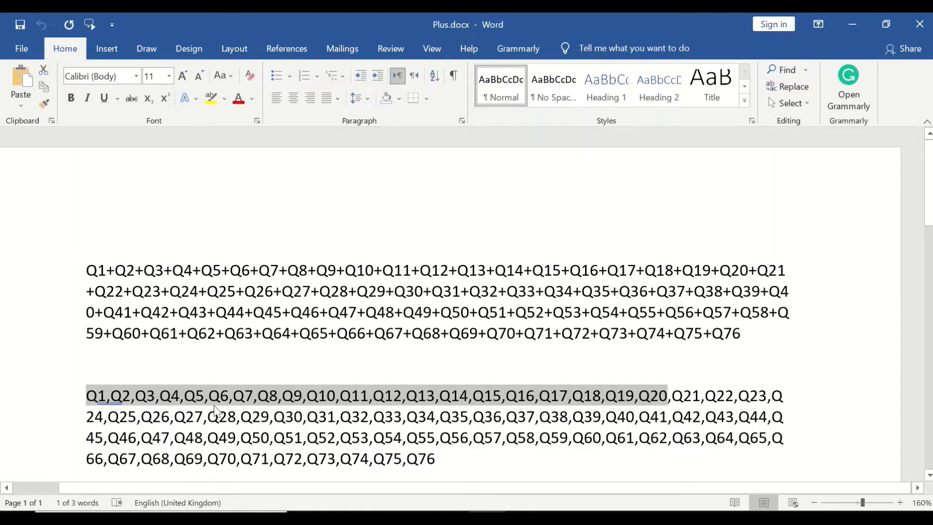
{"action": "left_click", "coordinate": [106, 399]}
{"action": "left_click_drag", "start_coordinate": [89, 395], "coordinate": [666, 398]}
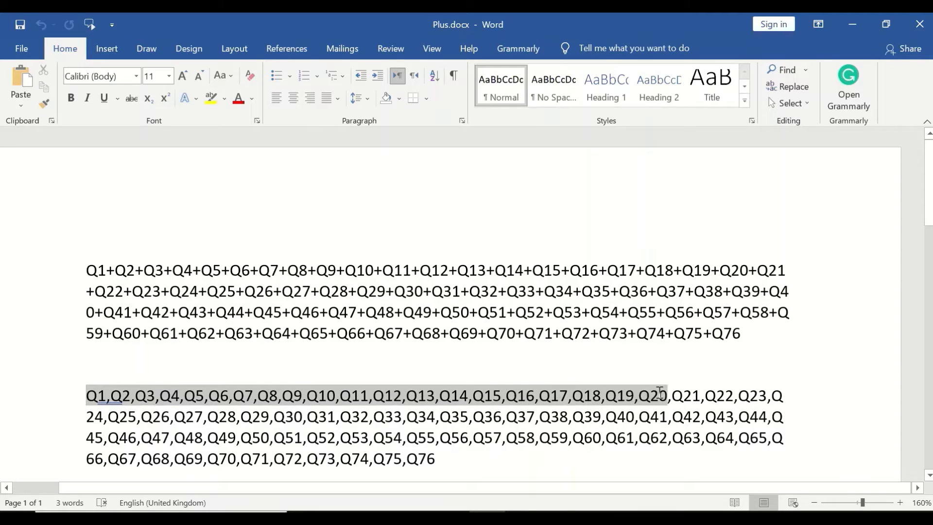
{"action": "right_click", "coordinate": [604, 398]}
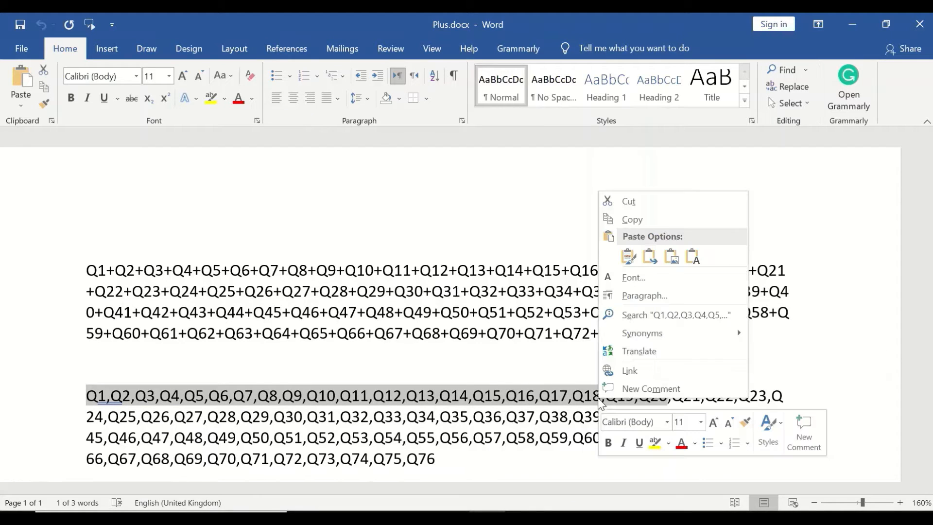
{"action": "left_click", "coordinate": [641, 219]}
{"action": "key", "text": "alt+Tab"}
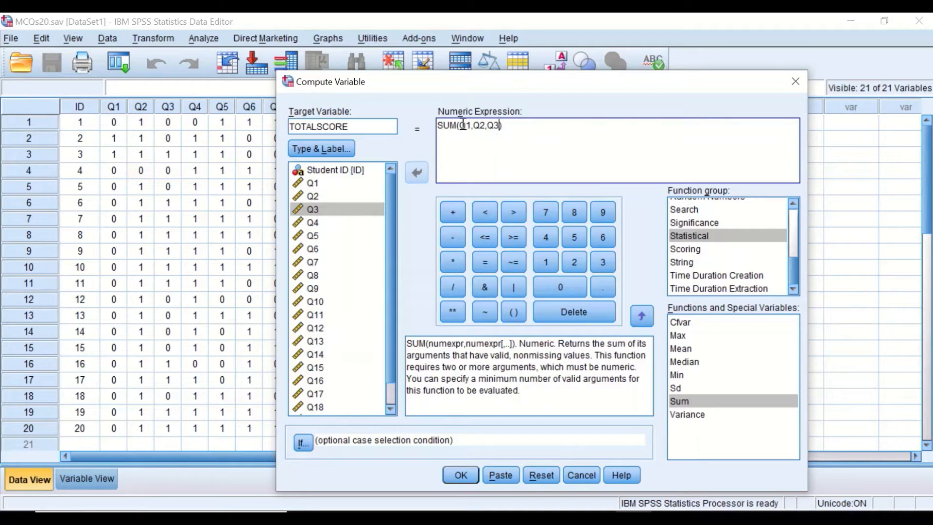
- Replace the SUM arguments with the copied Q1 to Q20 list, keeping it enclosed in parentheses
{"action": "left_click_drag", "start_coordinate": [460, 125], "coordinate": [502, 126]}
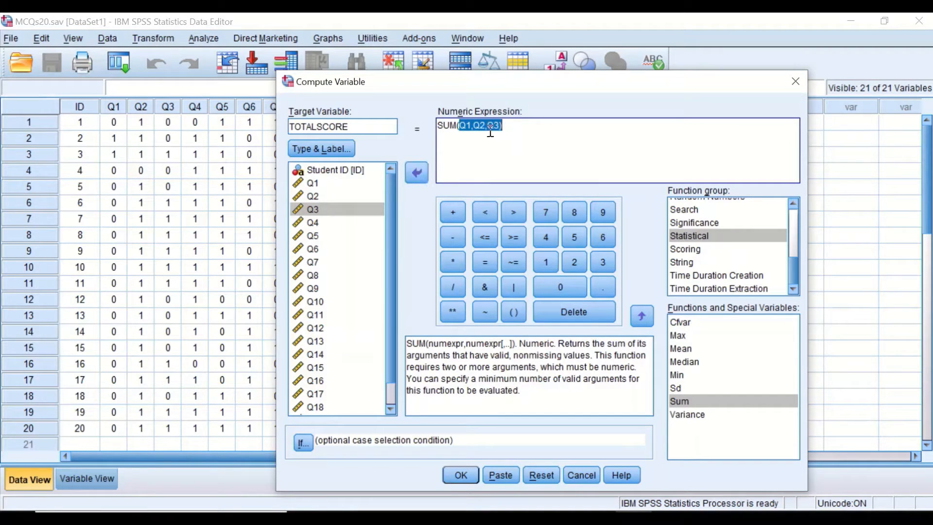
{"action": "key", "text": "BackSpace"}
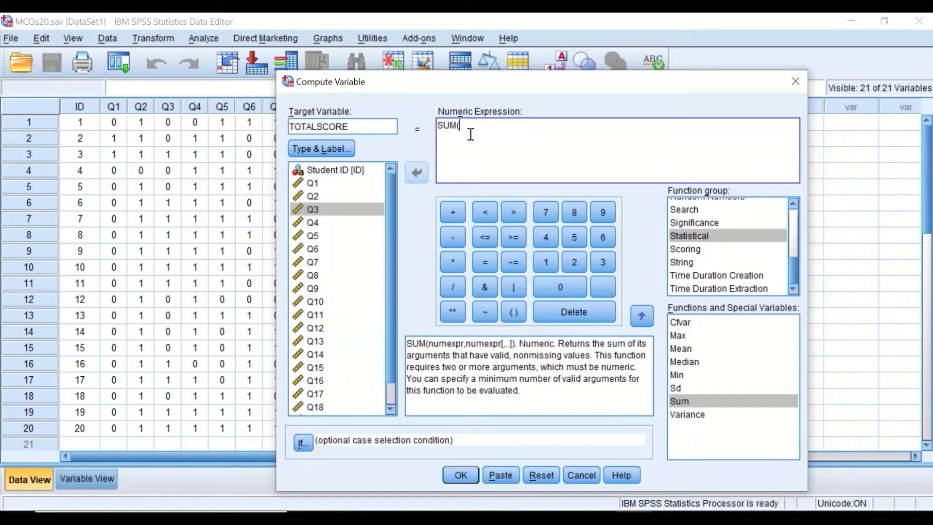
{"action": "type", "text": ")"}
{"action": "left_click", "coordinate": [457, 129]}
{"action": "key", "text": "ctrl+v"}
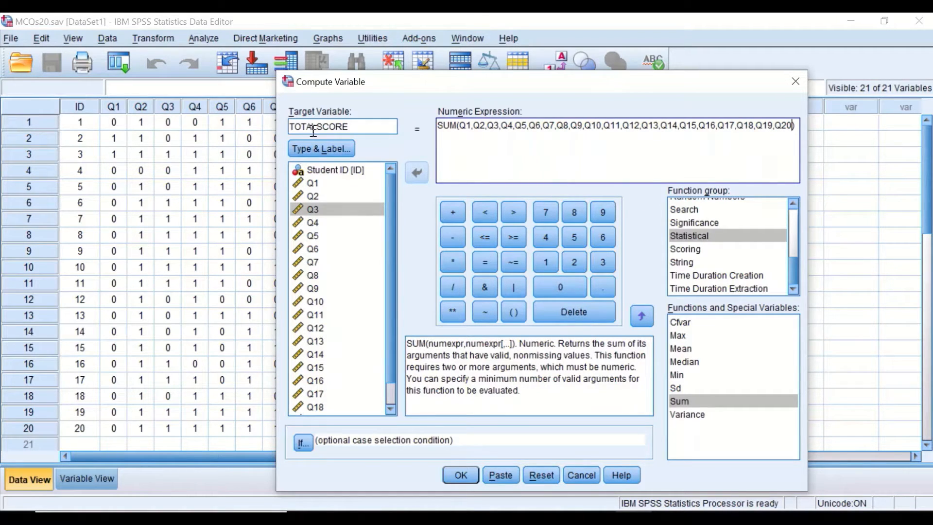
- Run the computation and select the TOTALSCORE column in the data editor
{"action": "left_click", "coordinate": [460, 475]}
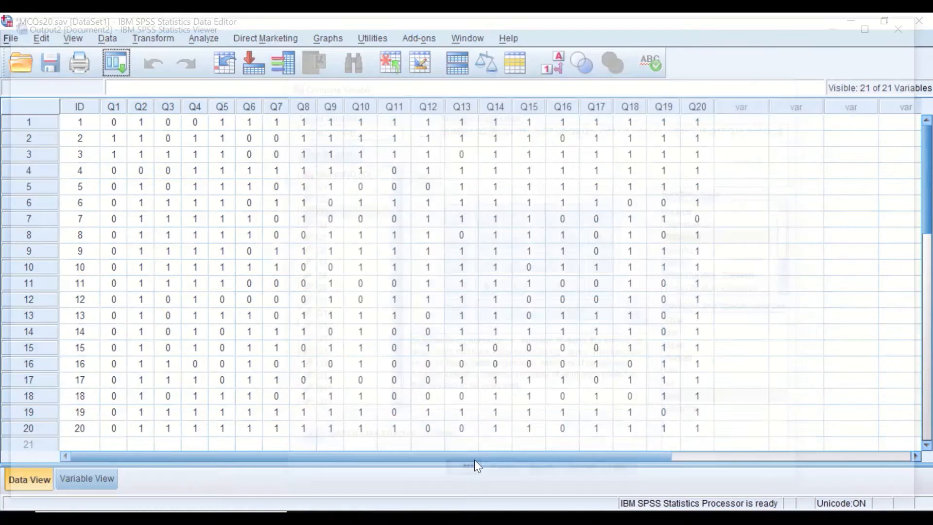
{"action": "left_click", "coordinate": [850, 25]}
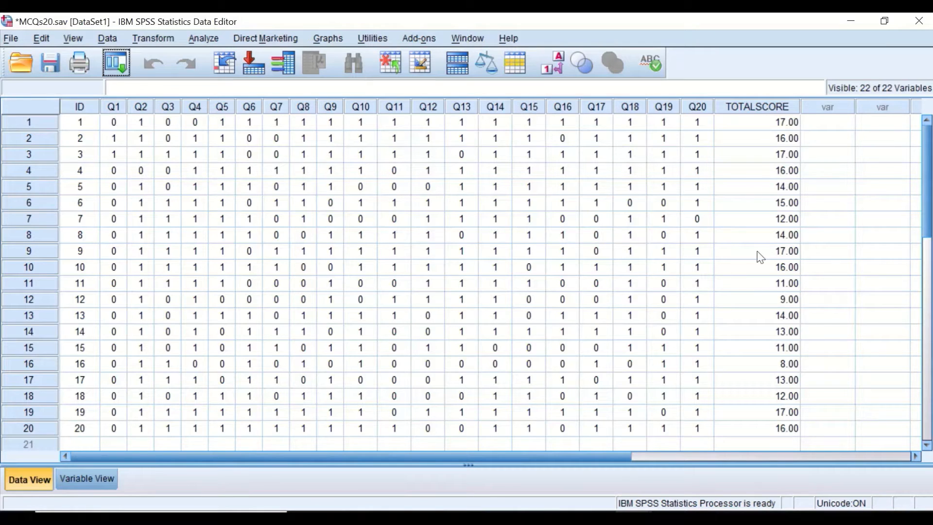
{"action": "left_click", "coordinate": [764, 107]}
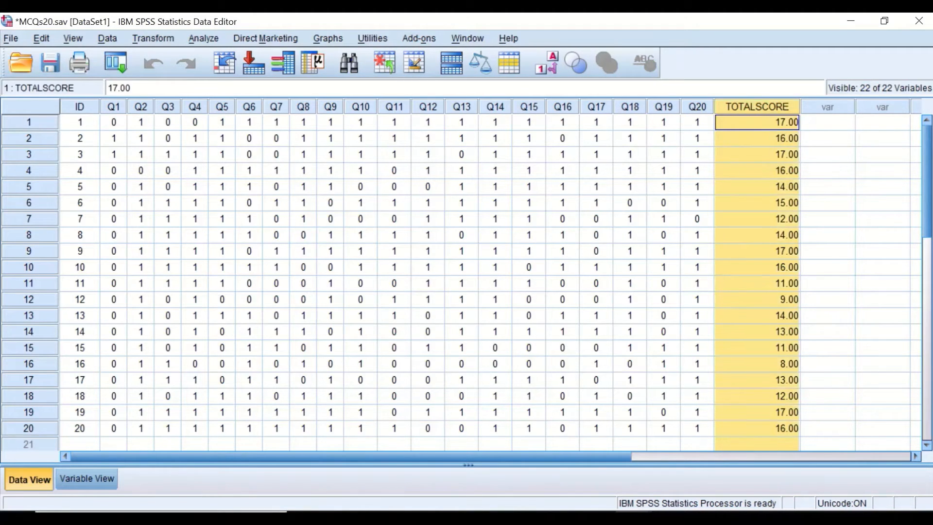
- Set the decimals of the TOTALSCORE variable to 0 in its variable definition
{"action": "left_click", "coordinate": [79, 481]}
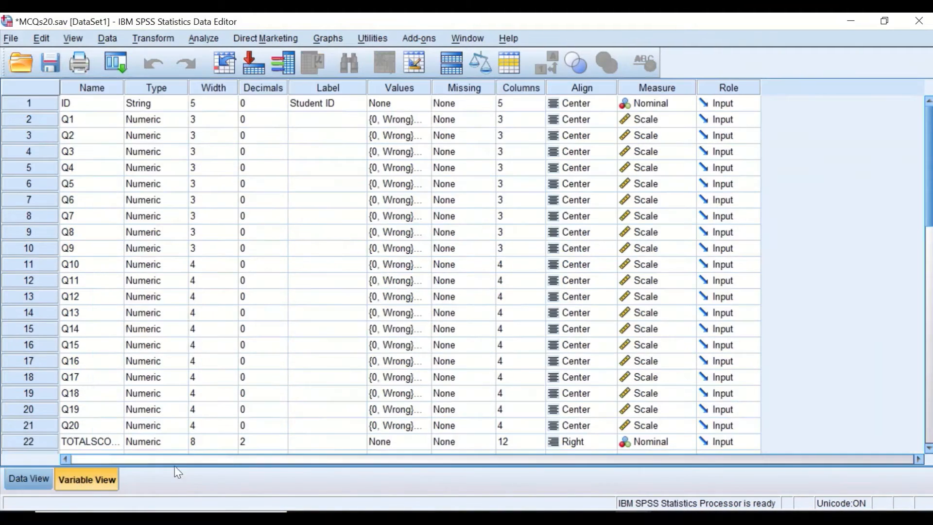
{"action": "left_click", "coordinate": [263, 443]}
{"action": "left_click", "coordinate": [281, 446]}
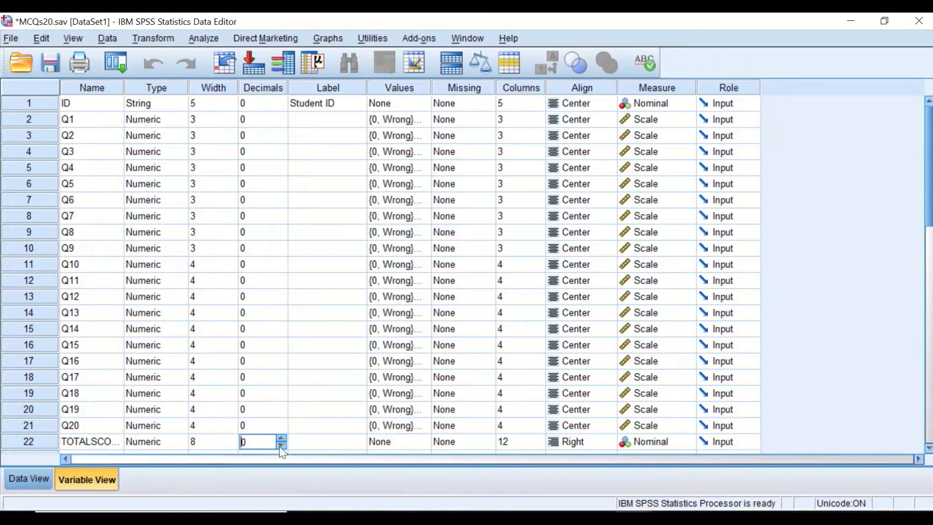
- Set TOTALSCORE's alignment to Center and its measurement level to Scale
{"action": "left_click", "coordinate": [591, 440]}
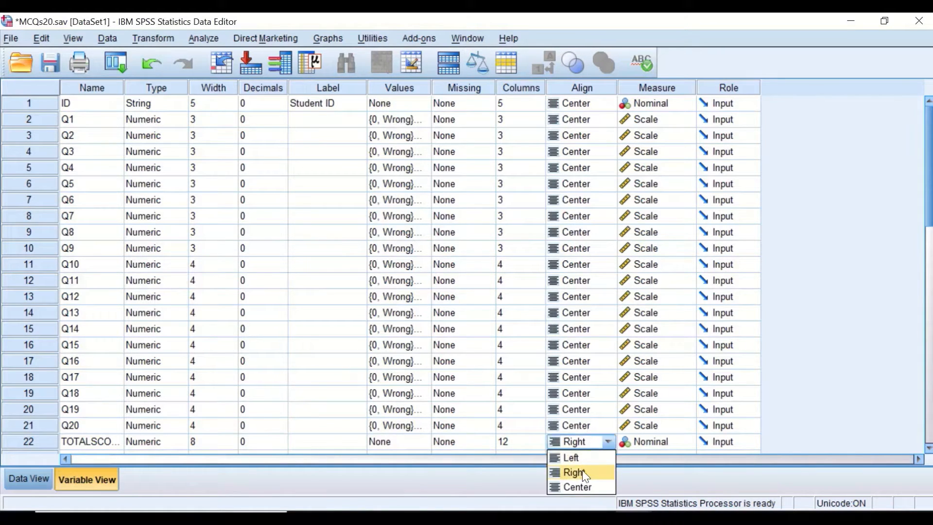
{"action": "left_click", "coordinate": [578, 486]}
{"action": "left_click", "coordinate": [646, 446]}
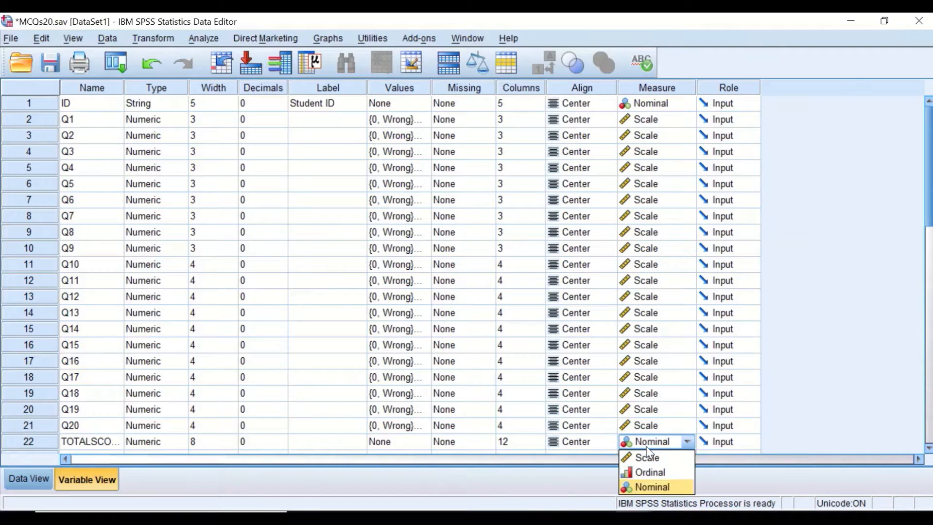
{"action": "left_click", "coordinate": [644, 459]}
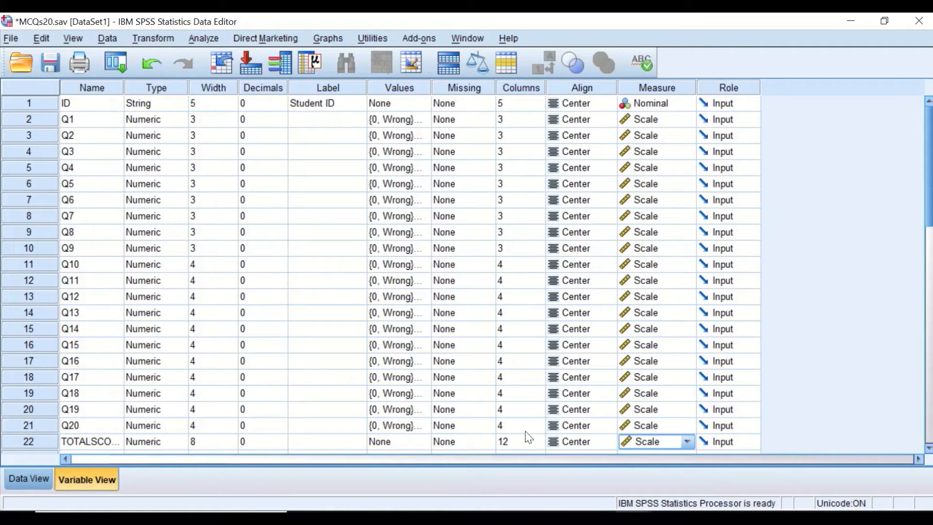
- Set the display column width of TOTALSCORE to 6 and review the scores in the data grid
{"action": "left_click", "coordinate": [508, 442]}
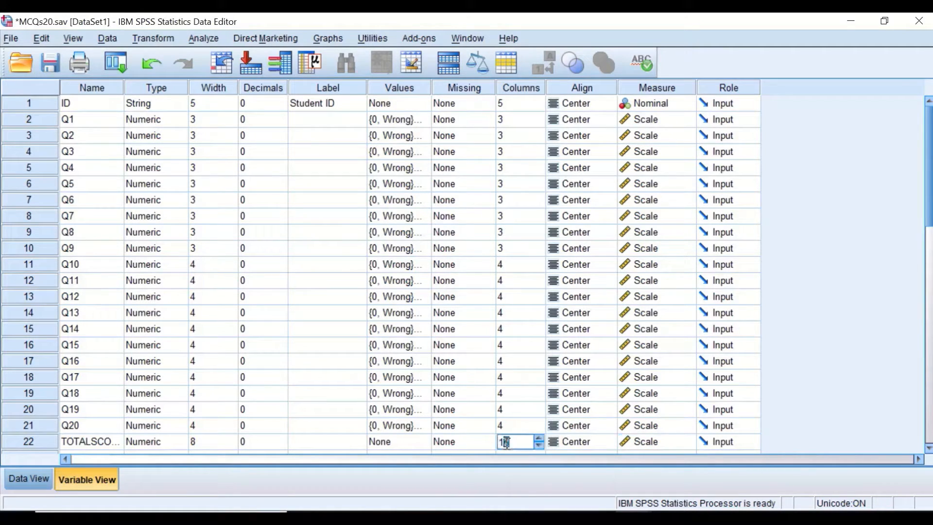
{"action": "type", "text": "6"}
{"action": "left_click", "coordinate": [28, 479]}
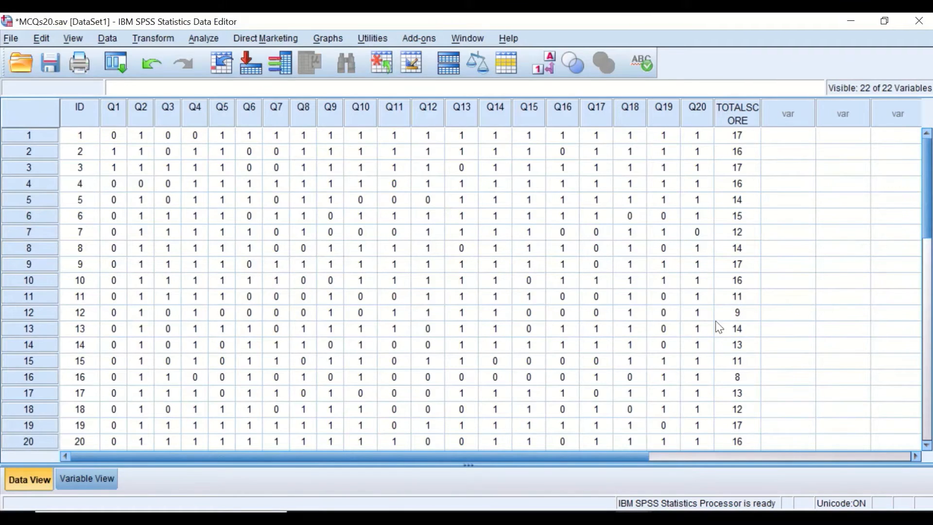
{"action": "scroll", "coordinate": [749, 169], "scroll_direction": "down", "scroll_amount": 1}
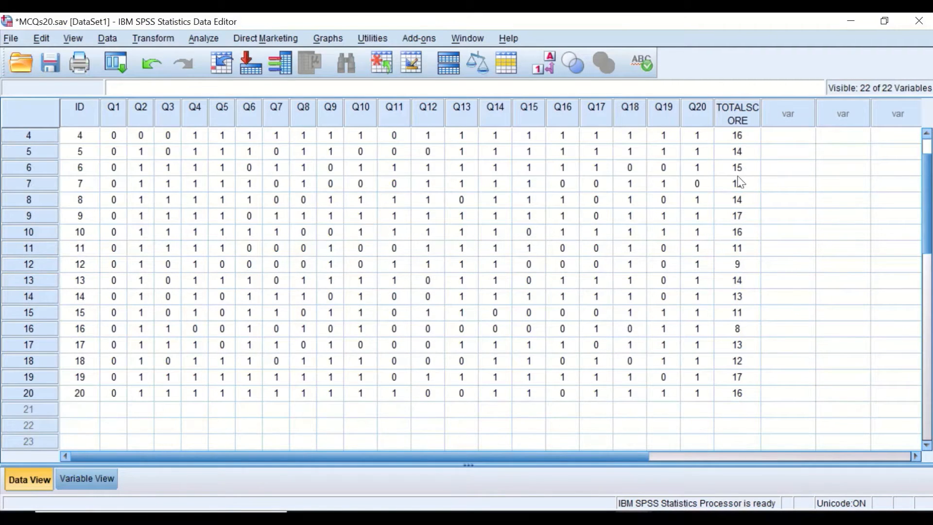
{"action": "scroll", "coordinate": [737, 190], "scroll_direction": "up", "scroll_amount": 1}
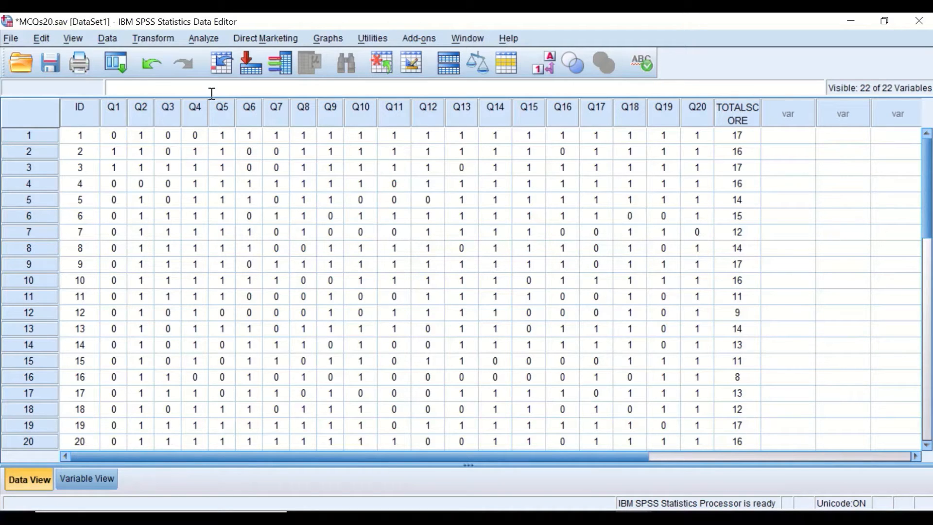
- Sort the cases by TOTALSCORE in descending order and review the sorted student rows
{"action": "left_click", "coordinate": [108, 39]}
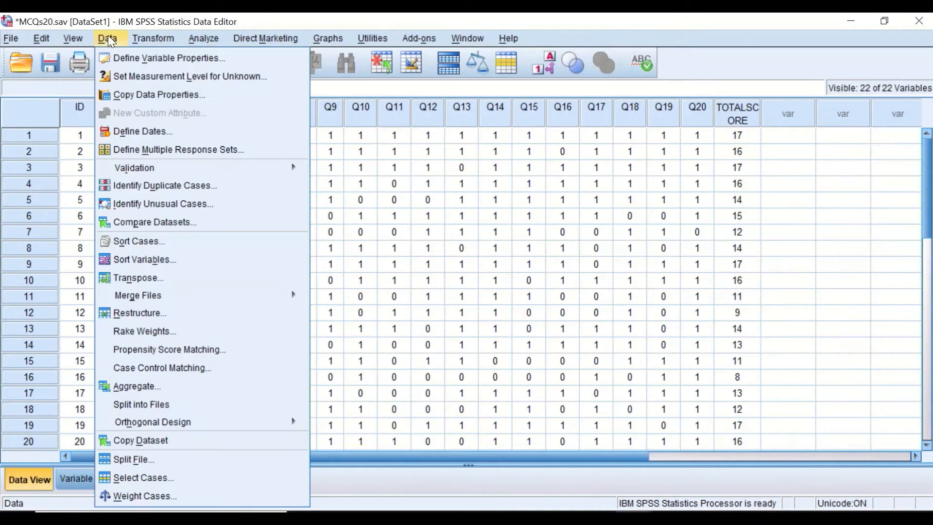
{"action": "left_click", "coordinate": [145, 241]}
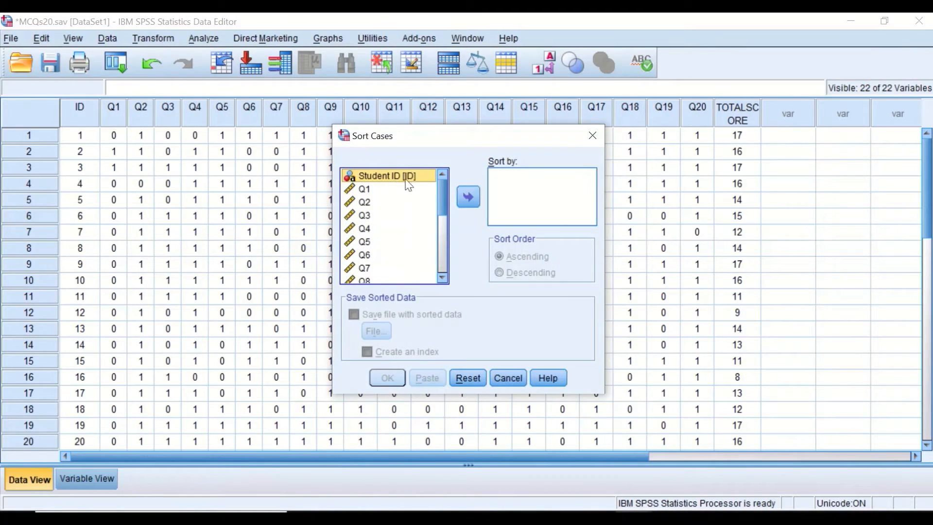
{"action": "left_click_drag", "start_coordinate": [443, 188], "coordinate": [433, 284]}
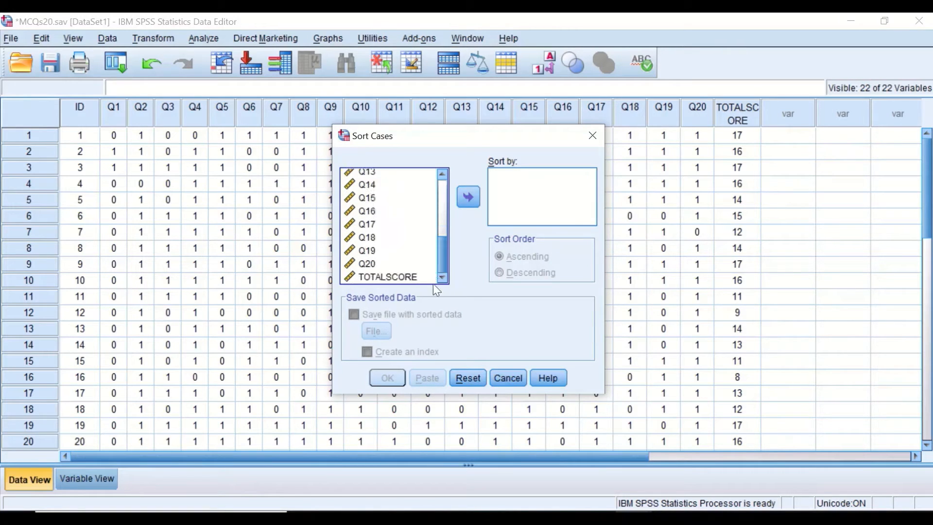
{"action": "left_click", "coordinate": [413, 276]}
{"action": "left_click", "coordinate": [461, 197]}
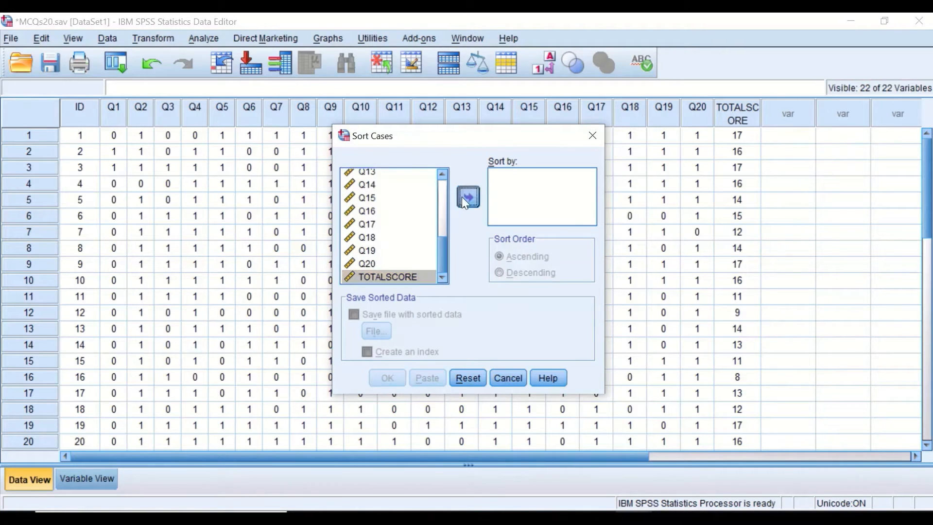
{"action": "left_click", "coordinate": [516, 274]}
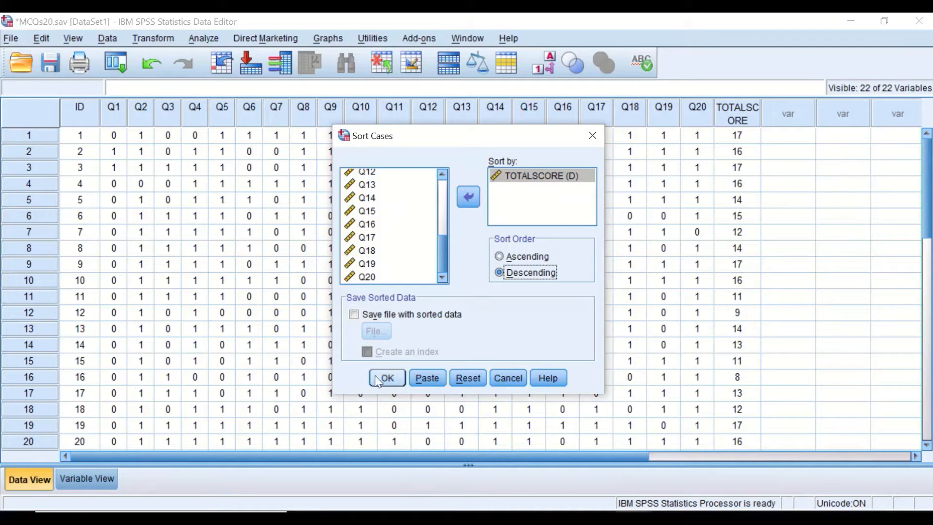
{"action": "left_click", "coordinate": [387, 378]}
{"action": "left_click", "coordinate": [851, 24]}
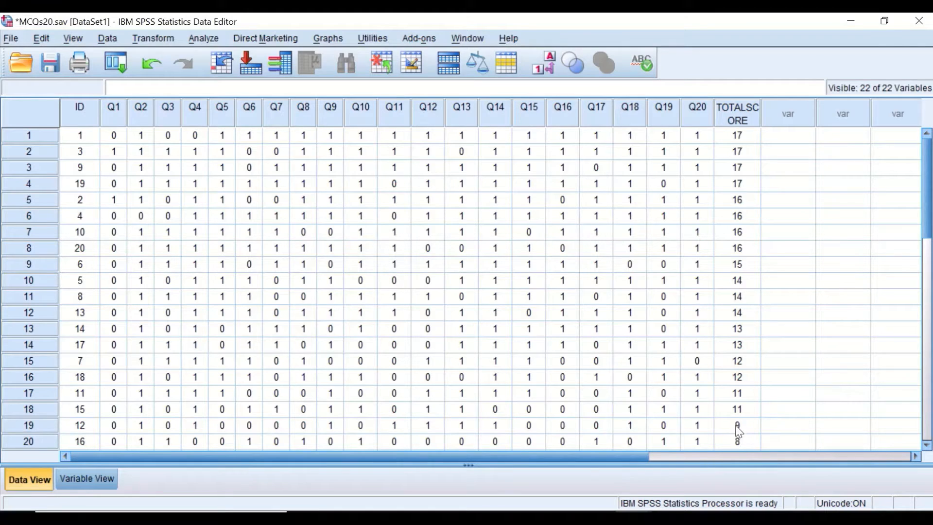
{"action": "scroll", "coordinate": [739, 430], "scroll_direction": "down", "scroll_amount": 1}
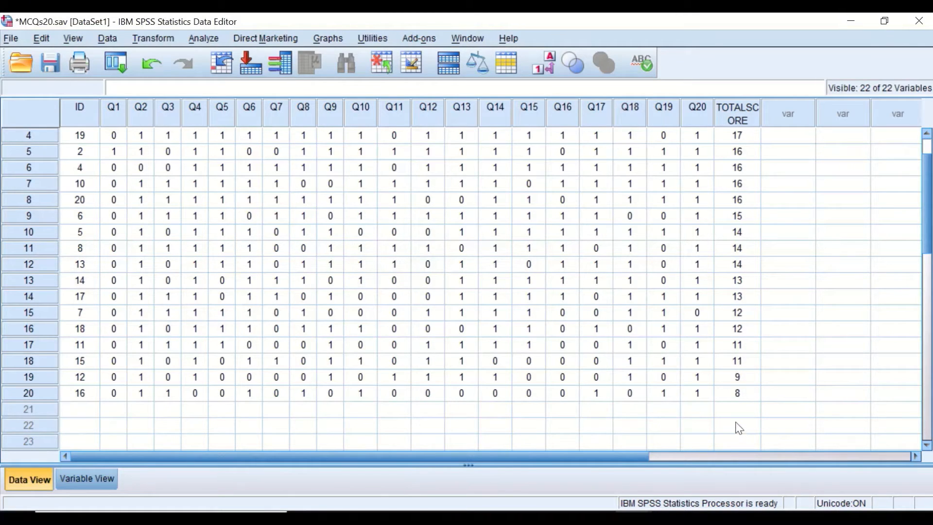
{"action": "scroll", "coordinate": [731, 410], "scroll_direction": "up", "scroll_amount": 1}
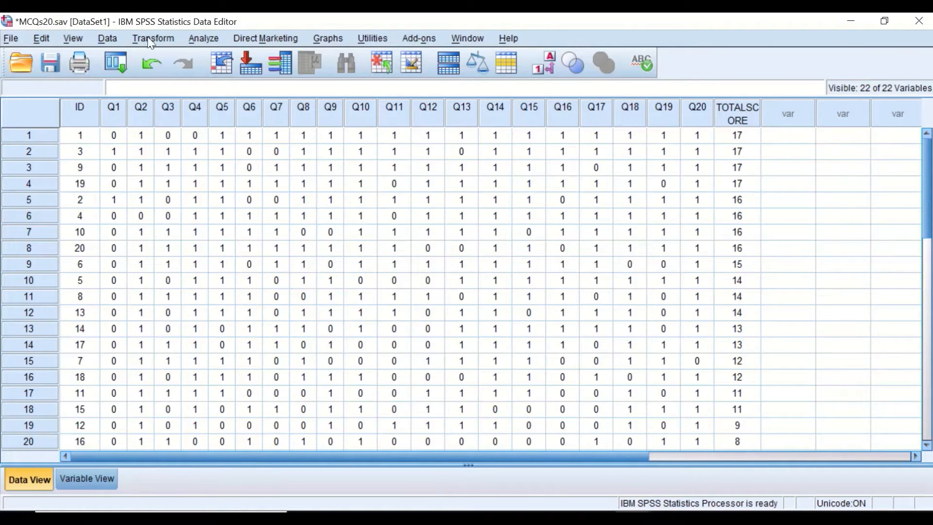
- Start a Transpose of the dataset with Q1 through Q20 and TOTALSCORE as the variables
{"action": "left_click", "coordinate": [108, 38]}
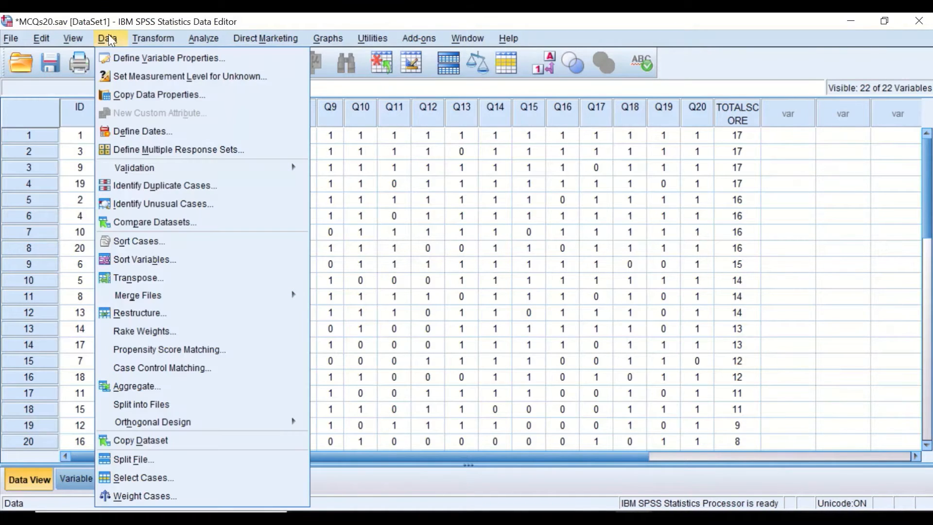
{"action": "left_click", "coordinate": [127, 278]}
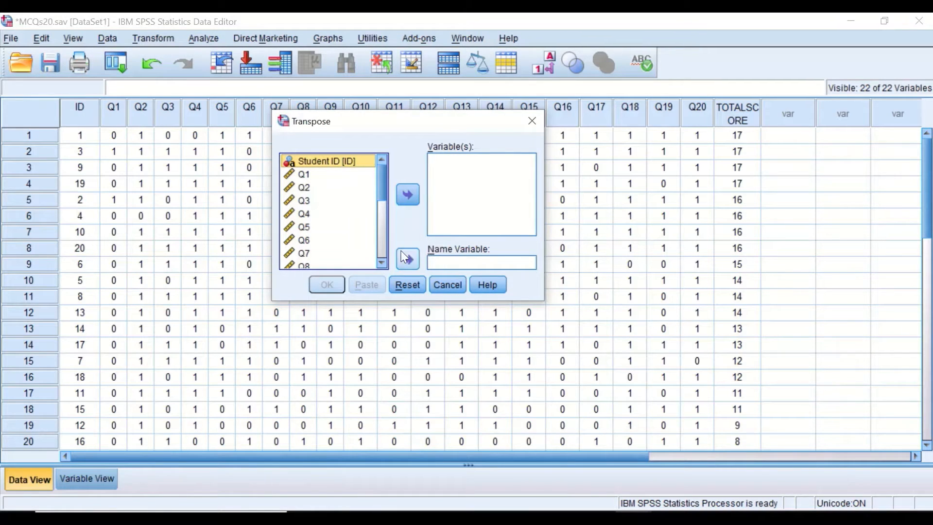
{"action": "left_click", "coordinate": [317, 175]}
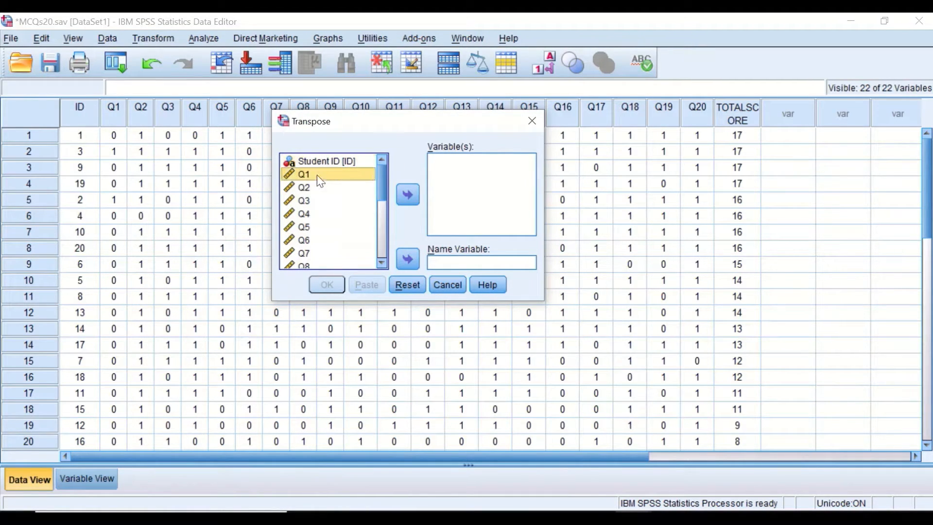
{"action": "left_click_drag", "start_coordinate": [379, 175], "coordinate": [371, 251]}
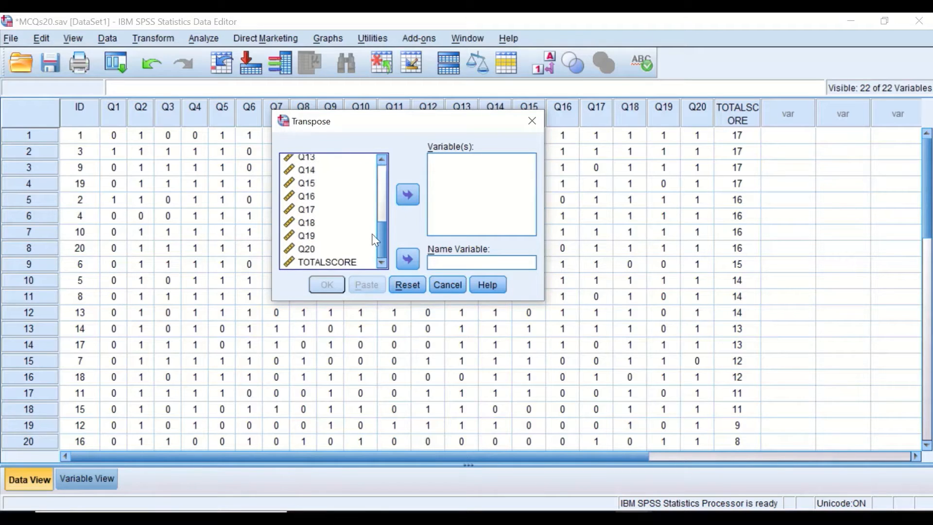
{"action": "left_click", "coordinate": [308, 263], "text": "shift"}
{"action": "left_click", "coordinate": [411, 192]}
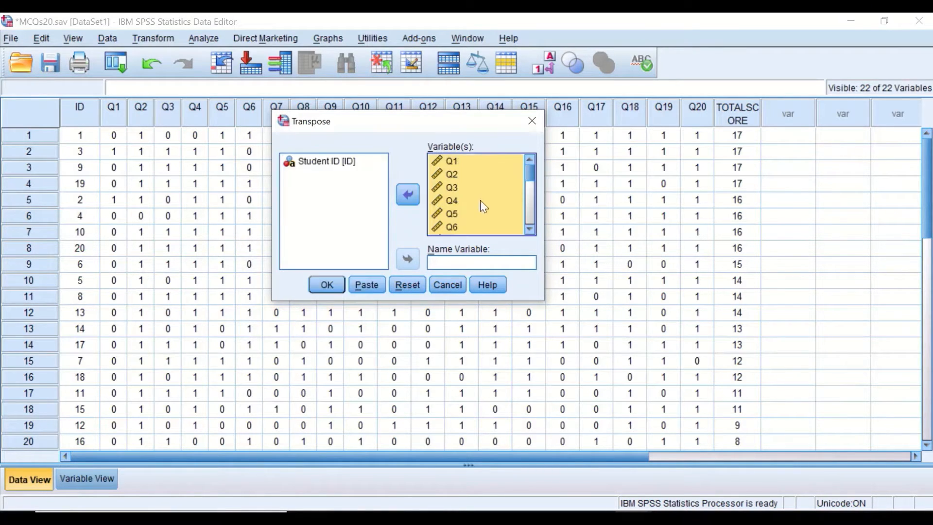
- Use Student ID as the transpose's name variable, run it, and compare the new dataset with MCQs20.sav
{"action": "left_click_drag", "start_coordinate": [322, 166], "coordinate": [449, 264]}
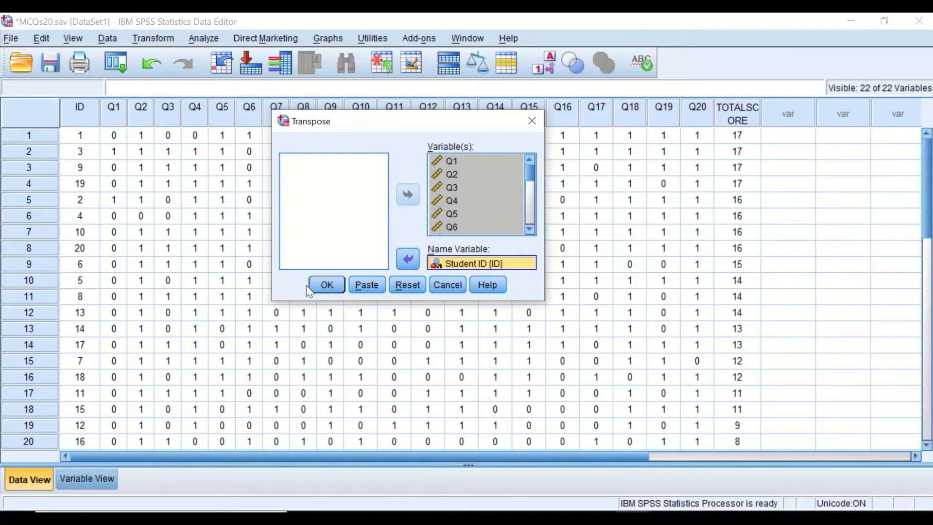
{"action": "left_click", "coordinate": [326, 284]}
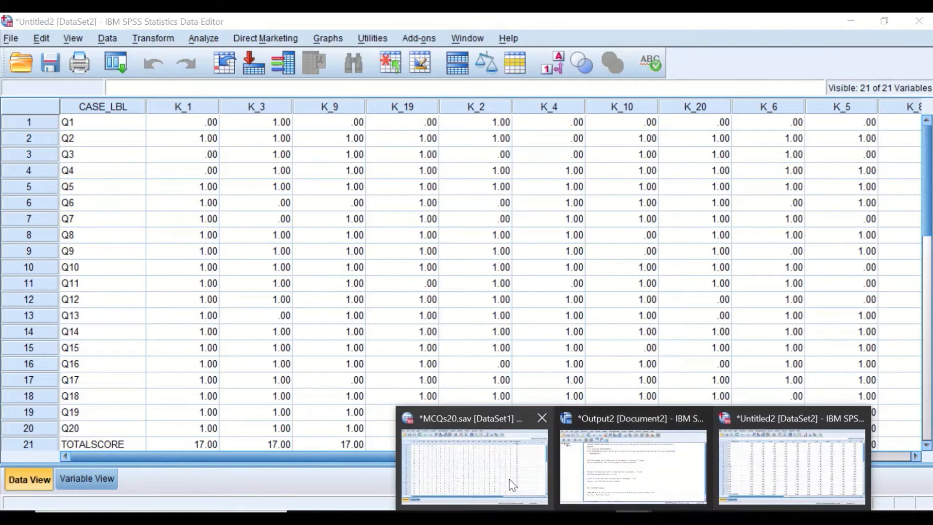
{"action": "left_click", "coordinate": [445, 427]}
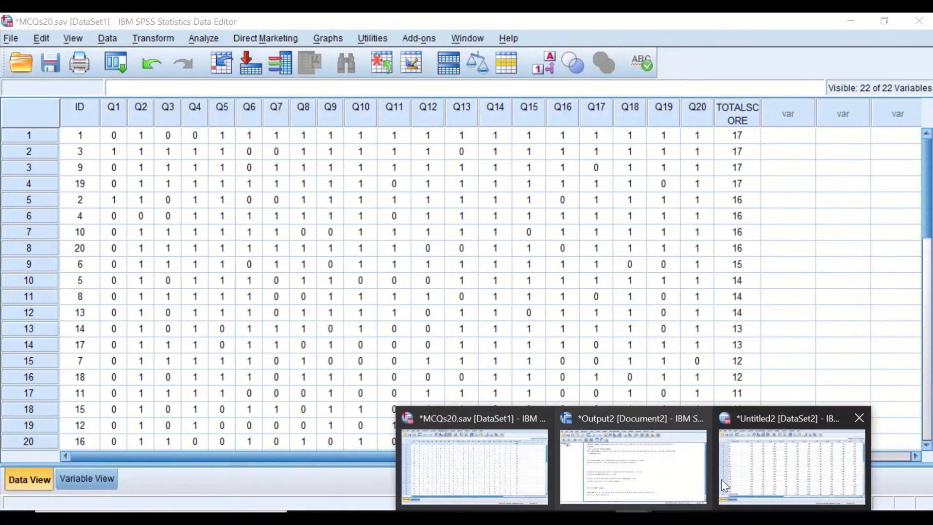
{"action": "left_click", "coordinate": [721, 479]}
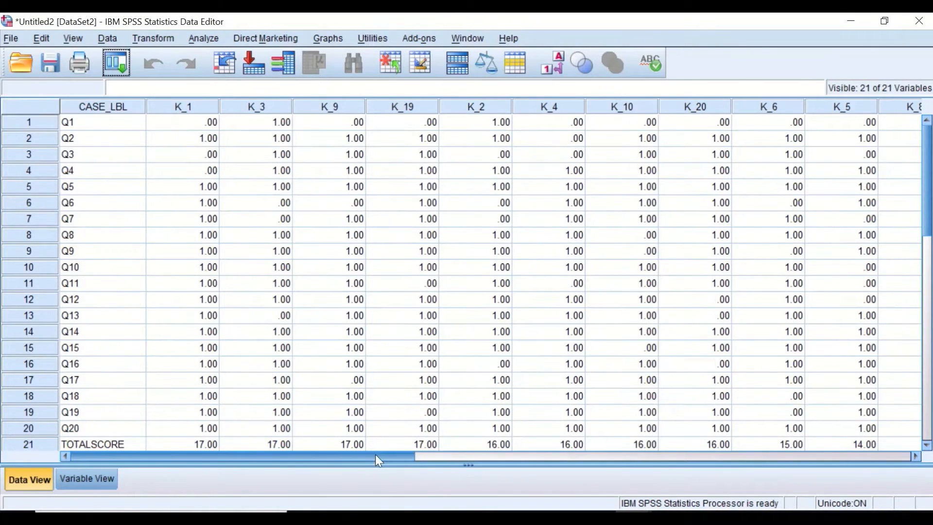
{"action": "left_click_drag", "start_coordinate": [375, 454], "coordinate": [417, 414]}
{"action": "left_click_drag", "start_coordinate": [206, 454], "coordinate": [157, 447]}
- Set the decimals of K_1 to 0 in the transposed dataset's variable definitions
{"action": "left_click", "coordinate": [97, 478]}
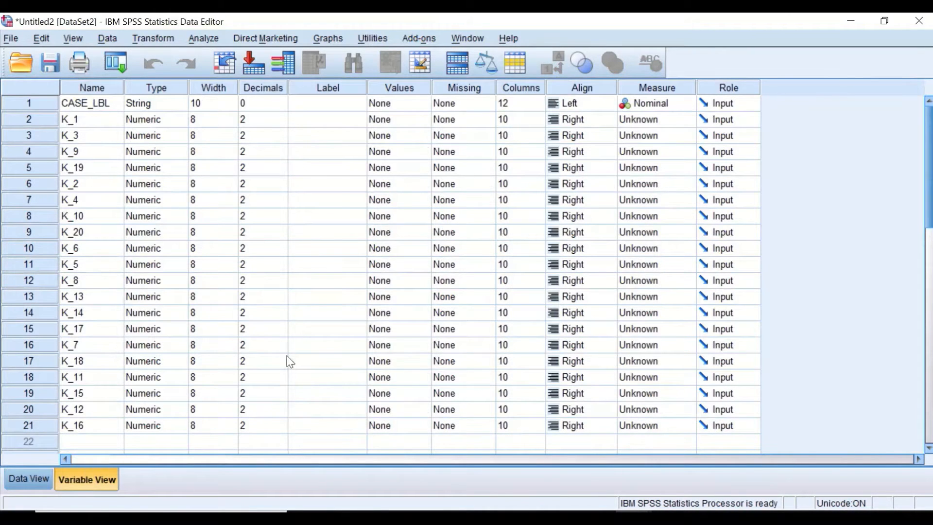
{"action": "left_click", "coordinate": [270, 119]}
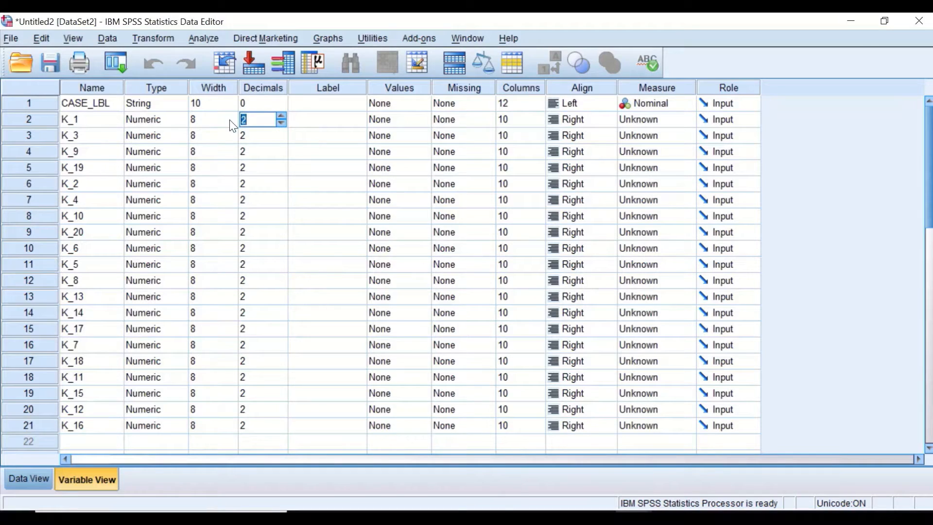
{"action": "left_click", "coordinate": [255, 137]}
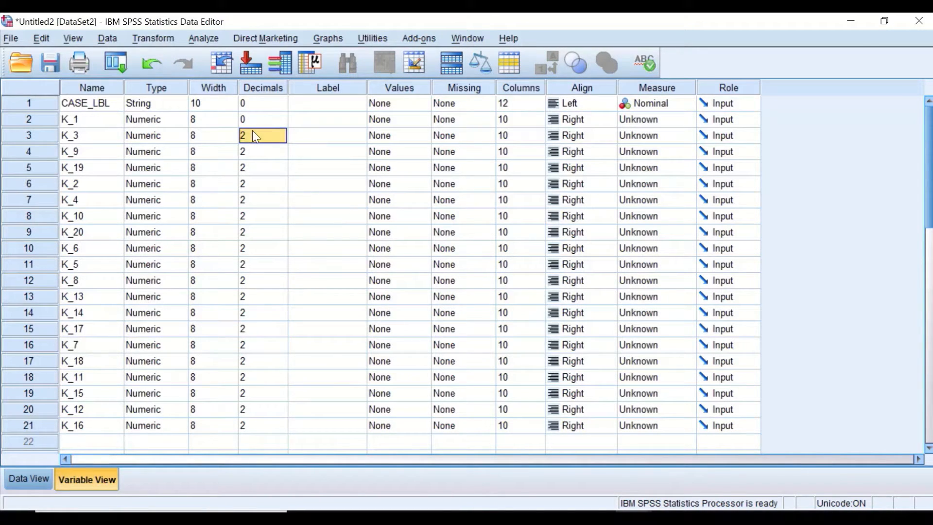
{"action": "left_click", "coordinate": [256, 136]}
{"action": "left_click", "coordinate": [257, 124]}
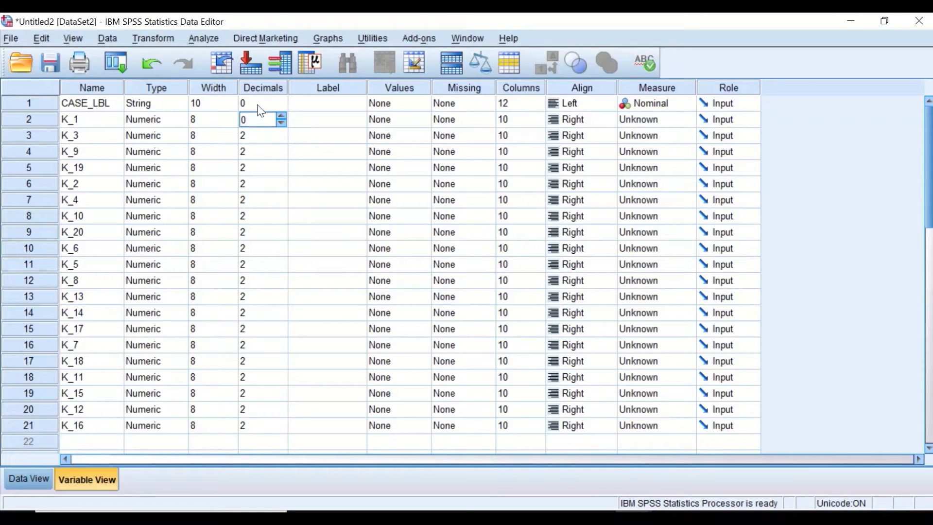
{"action": "left_click", "coordinate": [256, 137]}
- Copy the 0 decimals setting of CASE_LBL to all variables from K_3 through K_16
{"action": "left_click", "coordinate": [253, 108]}
{"action": "right_click", "coordinate": [252, 108]}
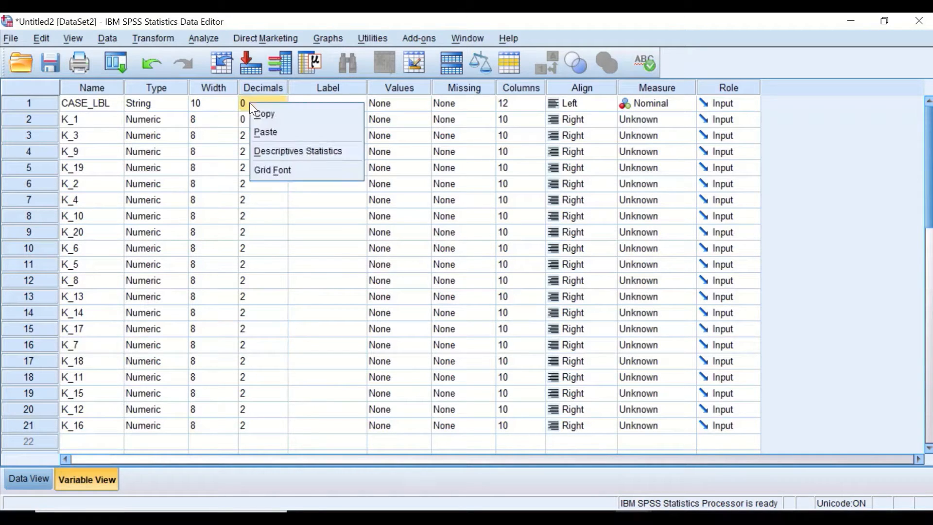
{"action": "left_click", "coordinate": [266, 117]}
{"action": "left_click_drag", "start_coordinate": [268, 138], "coordinate": [246, 425]}
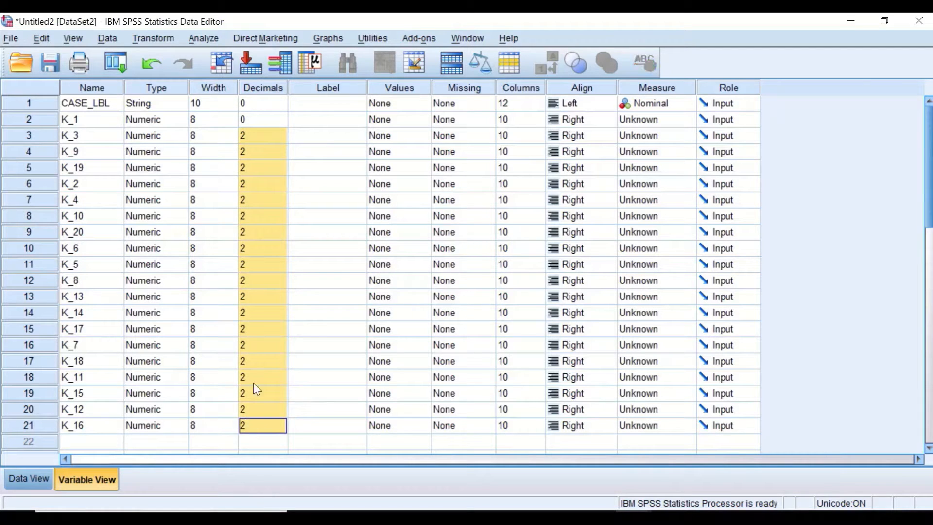
{"action": "right_click", "coordinate": [251, 174]}
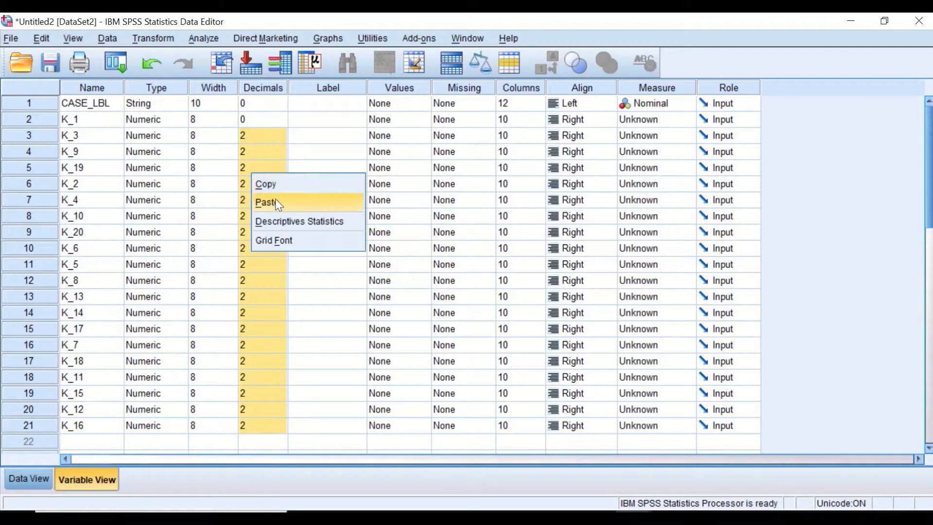
{"action": "left_click", "coordinate": [273, 200]}
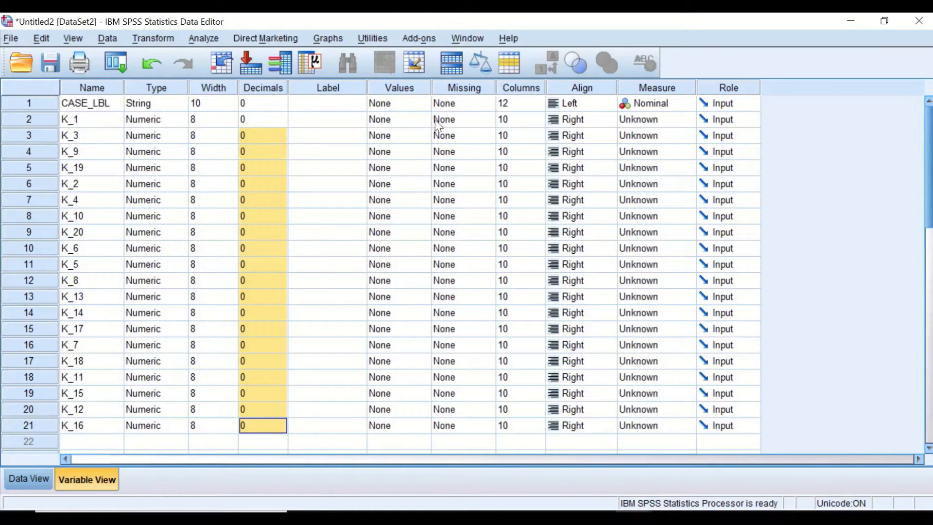
- Set the display column width of CASE_LBL and K_1 to 6
{"action": "left_click", "coordinate": [530, 107]}
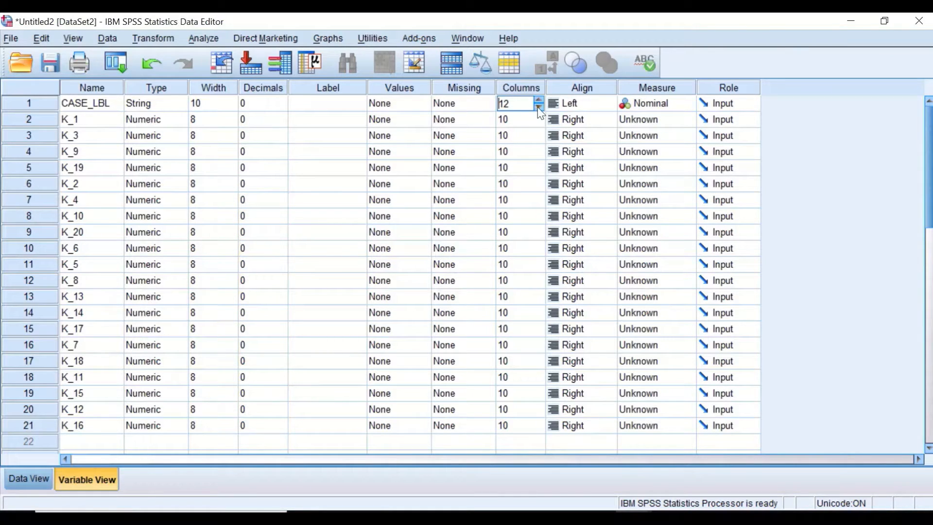
{"action": "left_click_drag", "start_coordinate": [516, 103], "coordinate": [495, 105]}
{"action": "type", "text": "6"}
{"action": "left_click", "coordinate": [522, 119]}
{"action": "left_click", "coordinate": [515, 106]}
{"action": "left_click", "coordinate": [512, 124]}
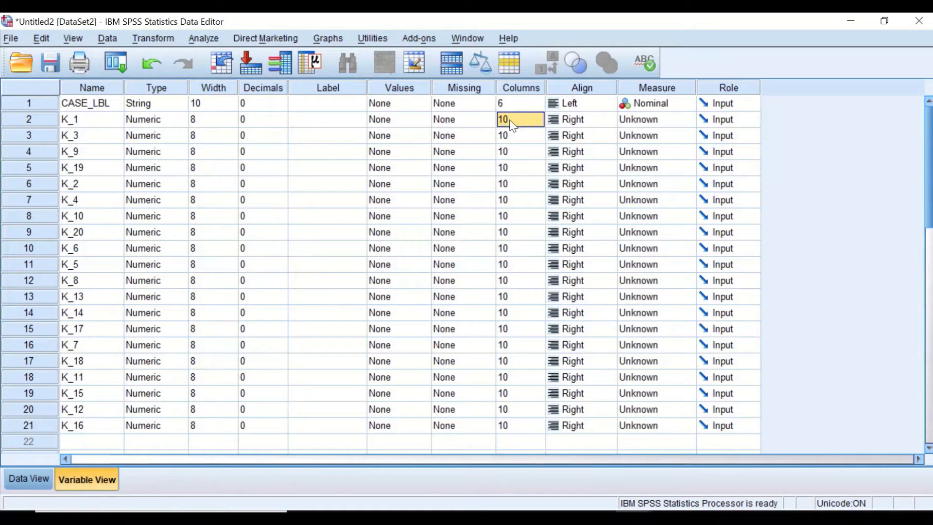
{"action": "type", "text": "6"}
{"action": "left_click", "coordinate": [514, 133]}
- Copy the display column width of 6 from CASE_LBL to all variables from K_3 through K_16
{"action": "left_click", "coordinate": [513, 103]}
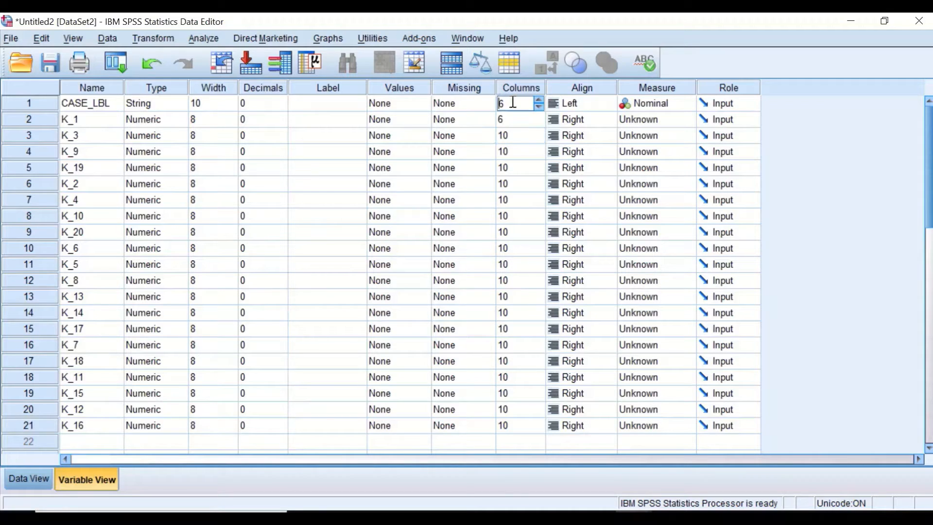
{"action": "left_click_drag", "start_coordinate": [513, 102], "coordinate": [498, 103]}
{"action": "right_click", "coordinate": [520, 103]}
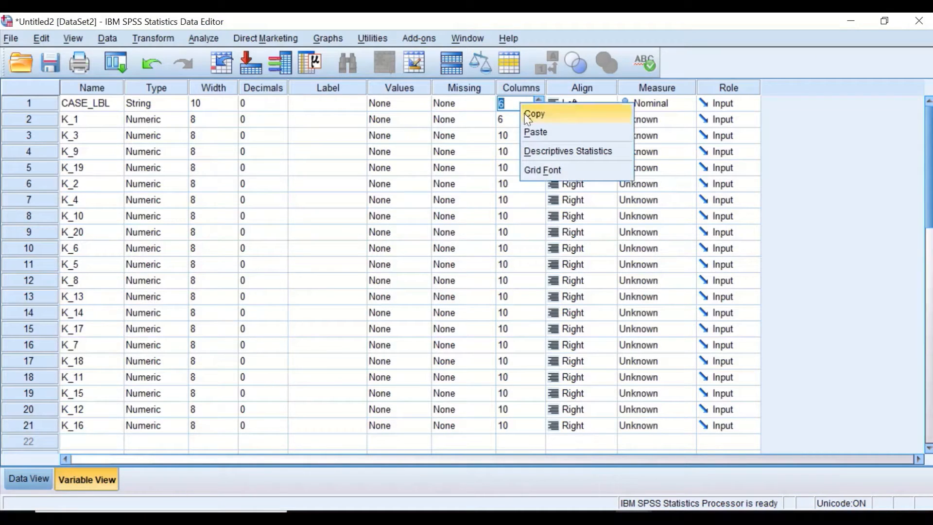
{"action": "left_click", "coordinate": [527, 115]}
{"action": "left_click_drag", "start_coordinate": [513, 132], "coordinate": [531, 419]}
{"action": "right_click", "coordinate": [524, 188]}
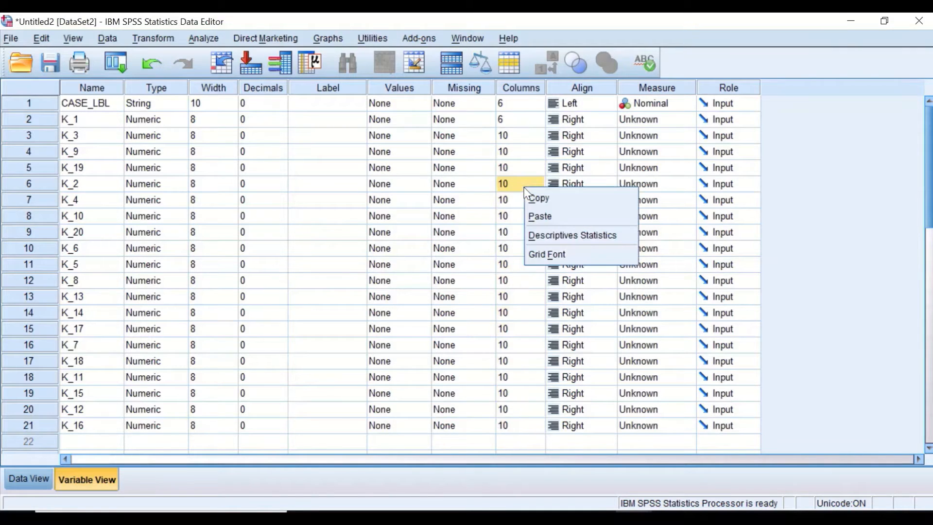
{"action": "left_click_drag", "start_coordinate": [510, 135], "coordinate": [502, 429]}
{"action": "right_click", "coordinate": [518, 153]}
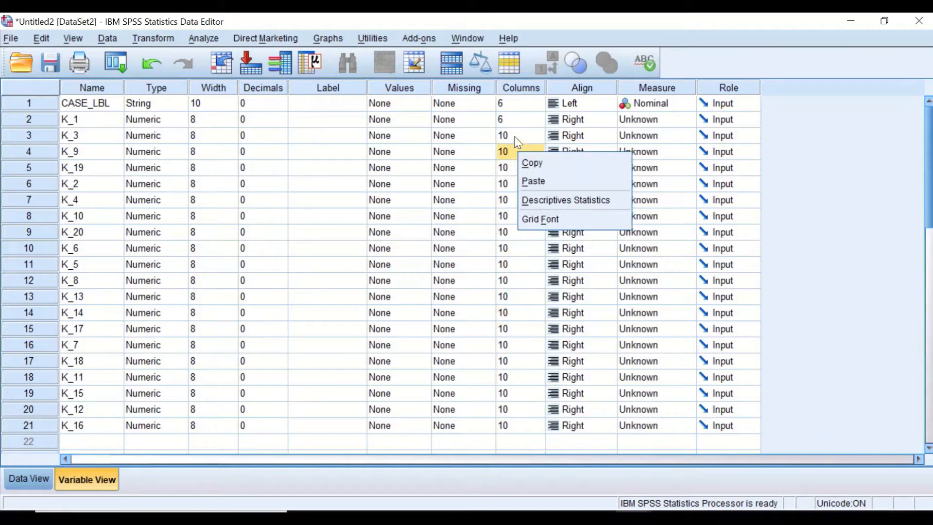
{"action": "left_click_drag", "start_coordinate": [518, 142], "coordinate": [534, 424]}
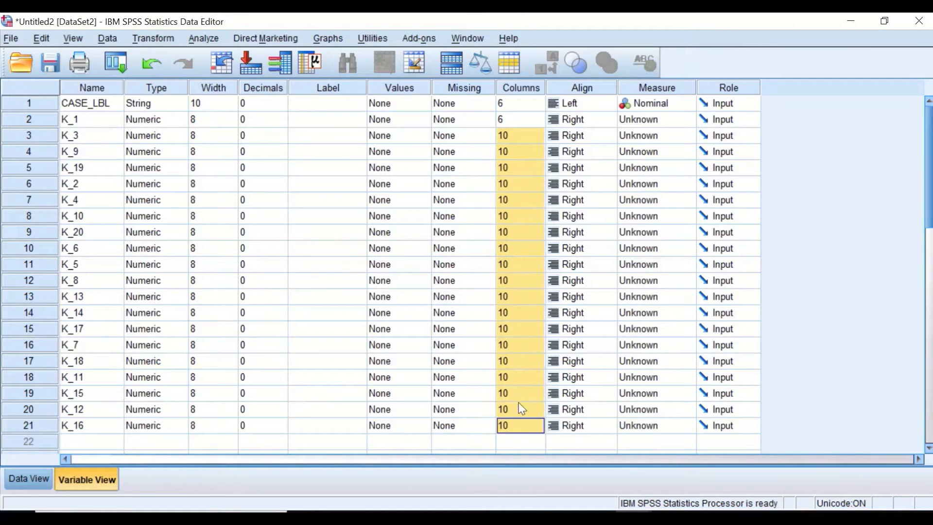
{"action": "key", "text": "ctrl+v"}
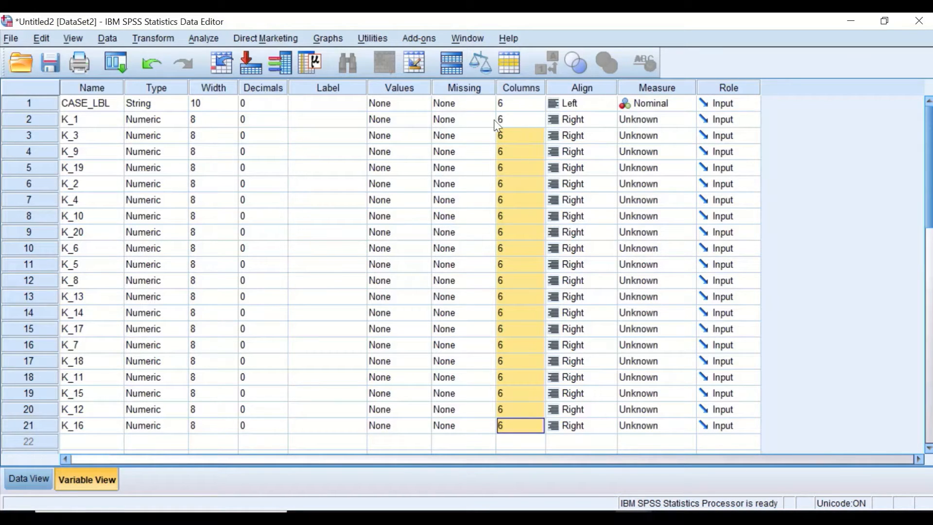
- Set the alignment of CASE_LBL and K_1 to Center
{"action": "left_click", "coordinate": [586, 121]}
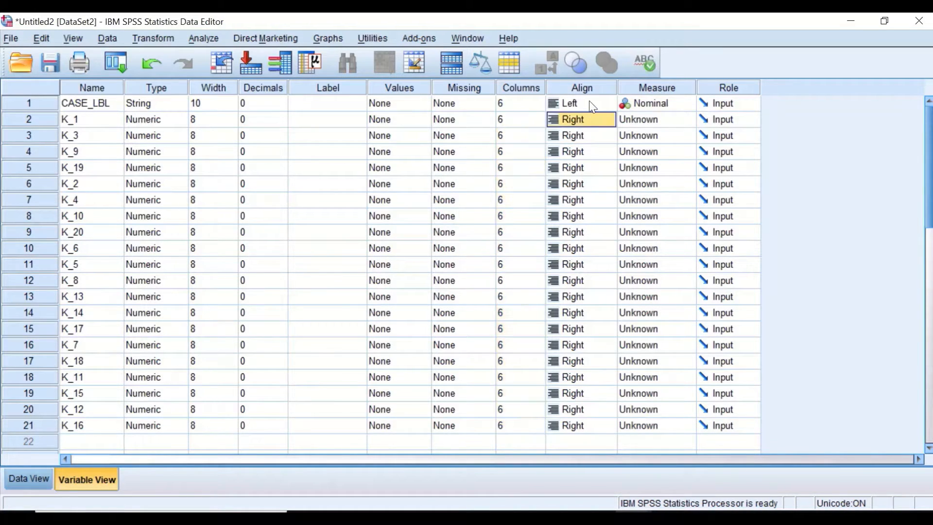
{"action": "left_click", "coordinate": [593, 105]}
{"action": "left_click", "coordinate": [585, 145]}
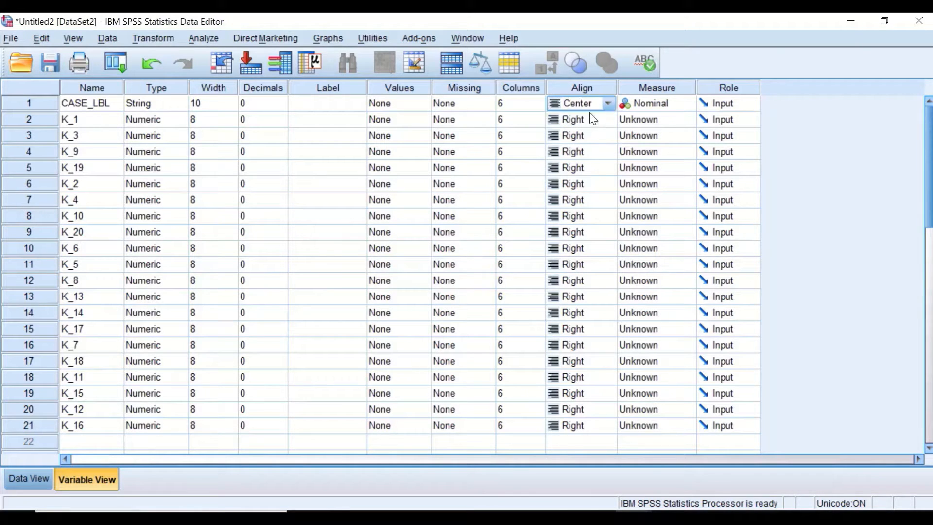
{"action": "left_click", "coordinate": [594, 119]}
{"action": "left_click", "coordinate": [587, 122]}
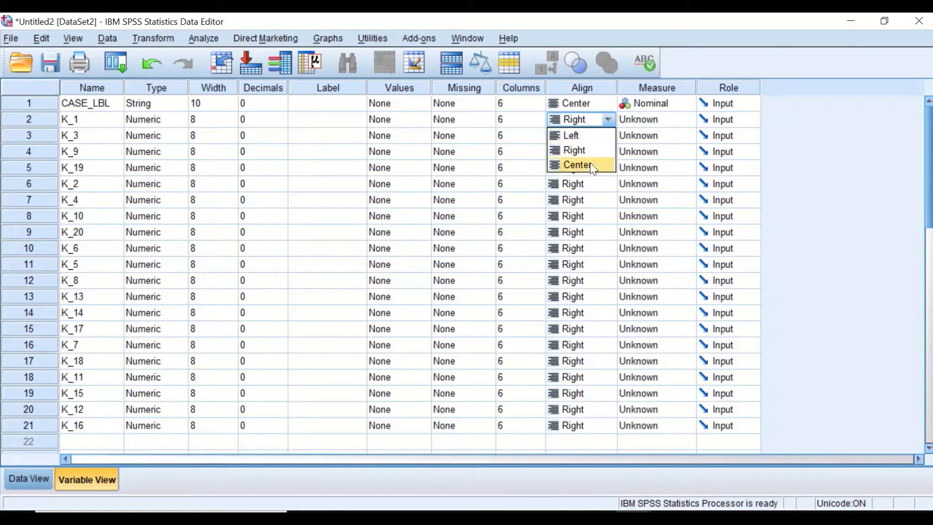
{"action": "left_click", "coordinate": [591, 165]}
- Copy the Center alignment of CASE_LBL to all variables from K_1 through K_16
{"action": "left_click", "coordinate": [585, 102]}
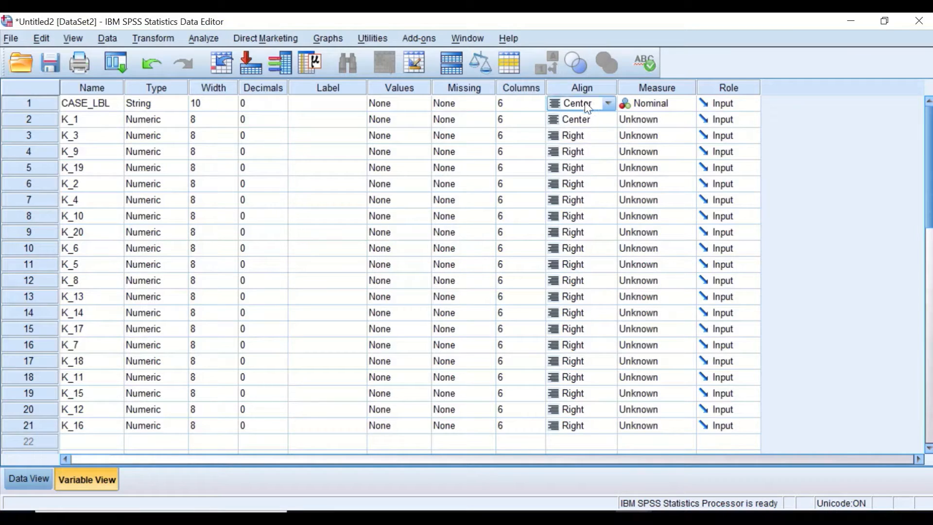
{"action": "left_click", "coordinate": [585, 101]}
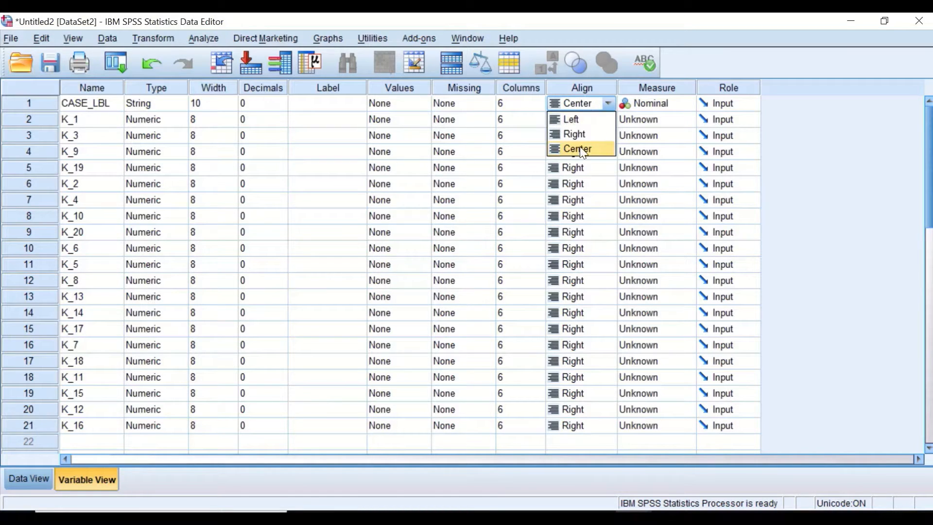
{"action": "left_click", "coordinate": [579, 148]}
{"action": "left_click", "coordinate": [584, 102]}
{"action": "left_click", "coordinate": [582, 102]}
{"action": "left_click_drag", "start_coordinate": [577, 120], "coordinate": [606, 420]}
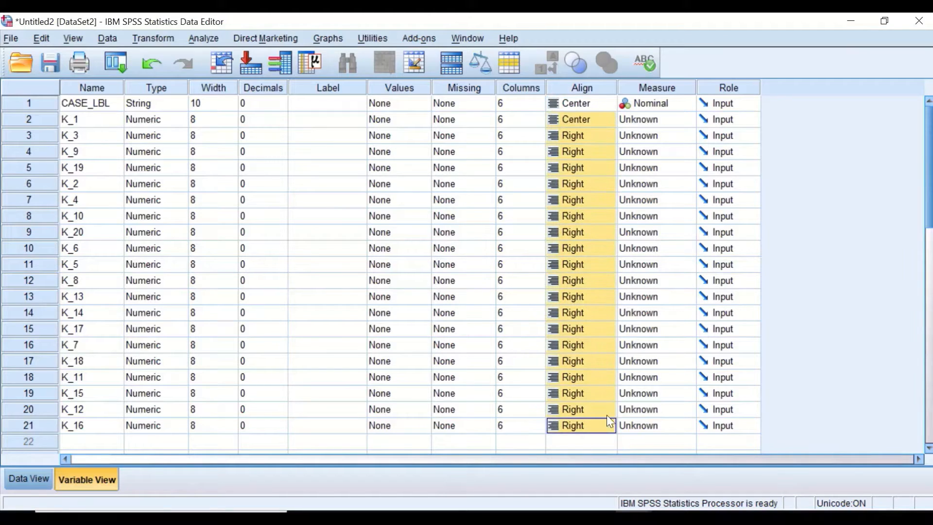
{"action": "right_click", "coordinate": [593, 171]}
{"action": "left_click", "coordinate": [606, 199]}
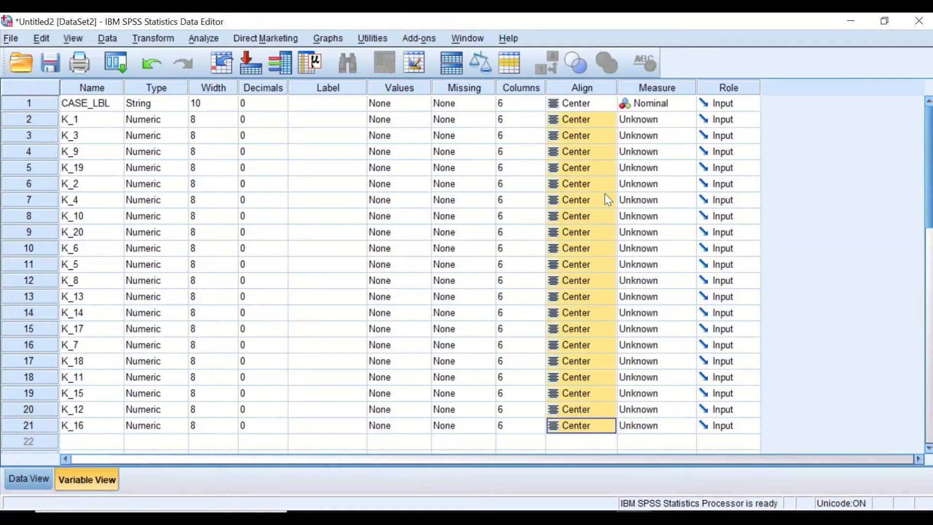
- Set the measurement level of K_1 and K_3 to Scale
{"action": "left_click", "coordinate": [654, 122]}
{"action": "left_click", "coordinate": [659, 138]}
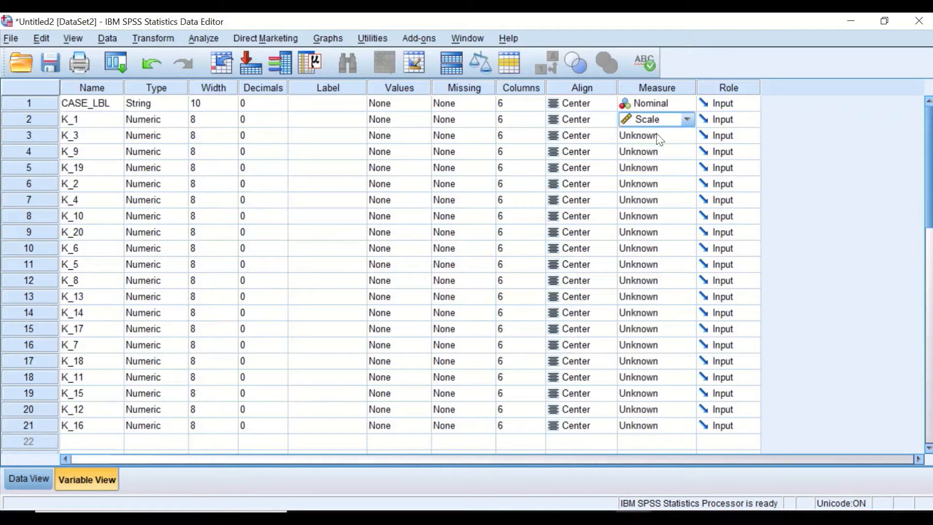
{"action": "left_click", "coordinate": [658, 136]}
{"action": "left_click", "coordinate": [656, 151]}
- Copy the Scale measurement level of K_1 to all variables from K_9 through K_16
{"action": "left_click", "coordinate": [657, 122]}
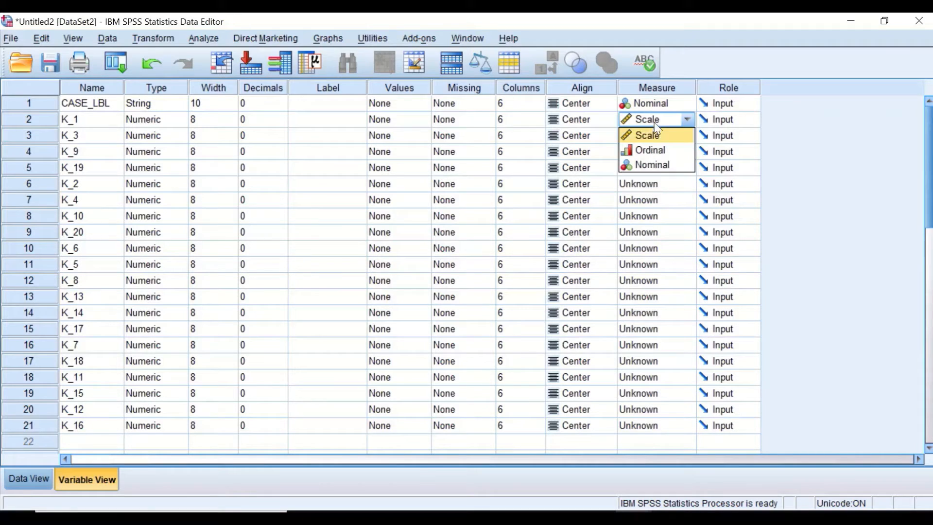
{"action": "left_click", "coordinate": [659, 138]}
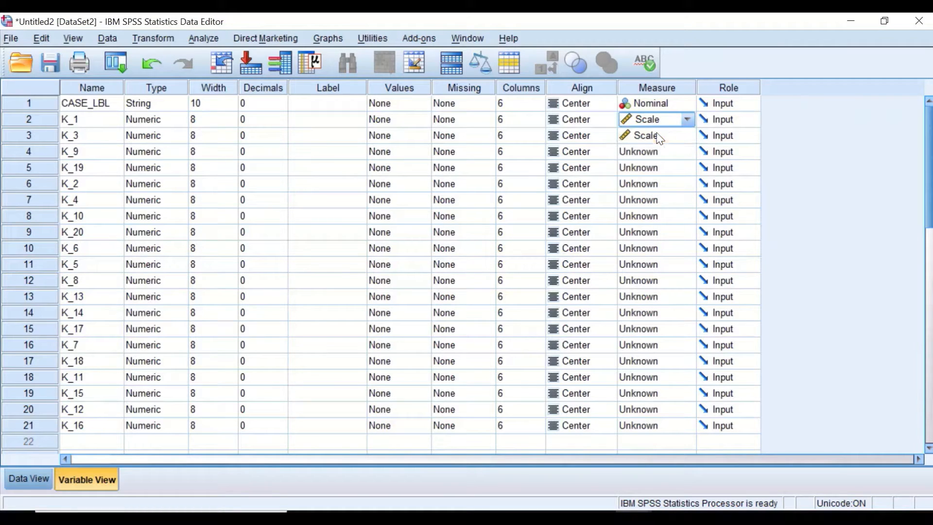
{"action": "left_click_drag", "start_coordinate": [651, 152], "coordinate": [650, 426]}
{"action": "right_click", "coordinate": [649, 237]}
{"action": "left_click", "coordinate": [667, 266]}
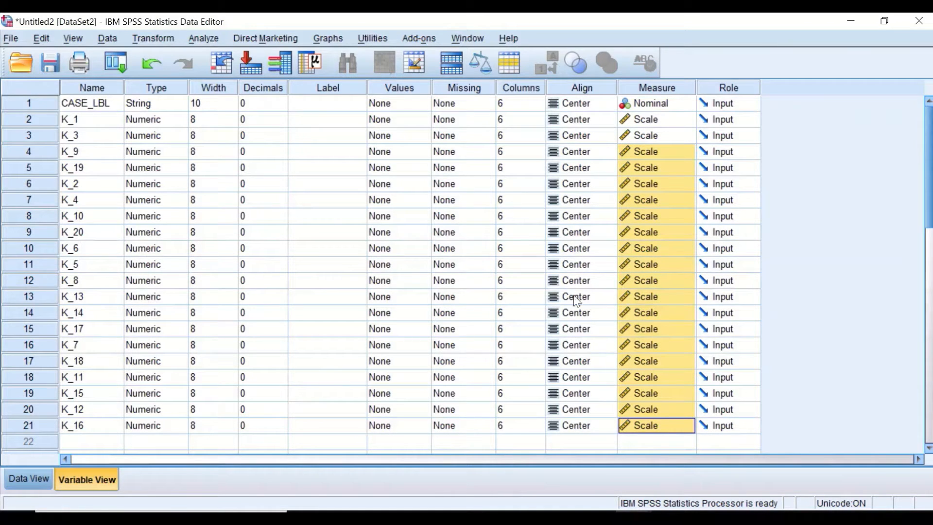
- Show the transposed data values and examine the item rows Q1 to Q20 and the total score row
{"action": "left_click", "coordinate": [29, 479]}
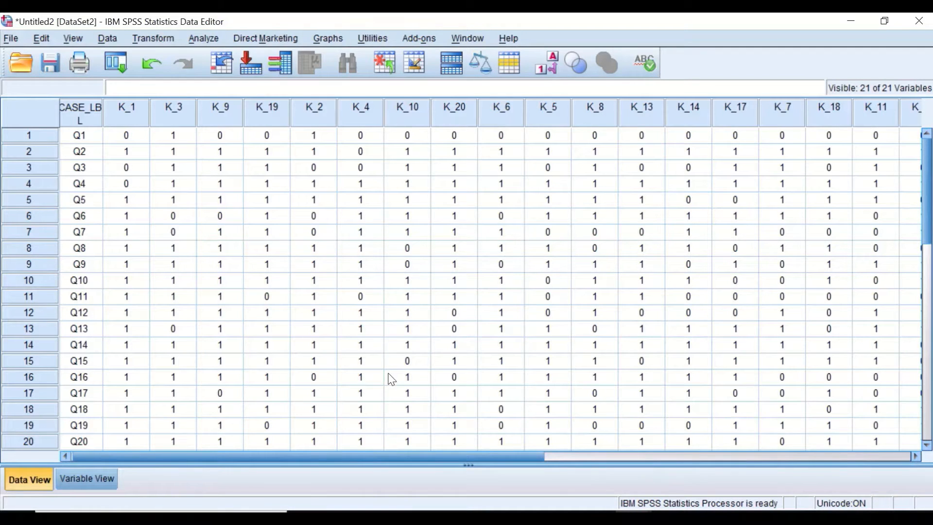
{"action": "scroll", "coordinate": [392, 380], "scroll_direction": "down", "scroll_amount": 1}
{"action": "left_click_drag", "start_coordinate": [406, 456], "coordinate": [312, 429]}
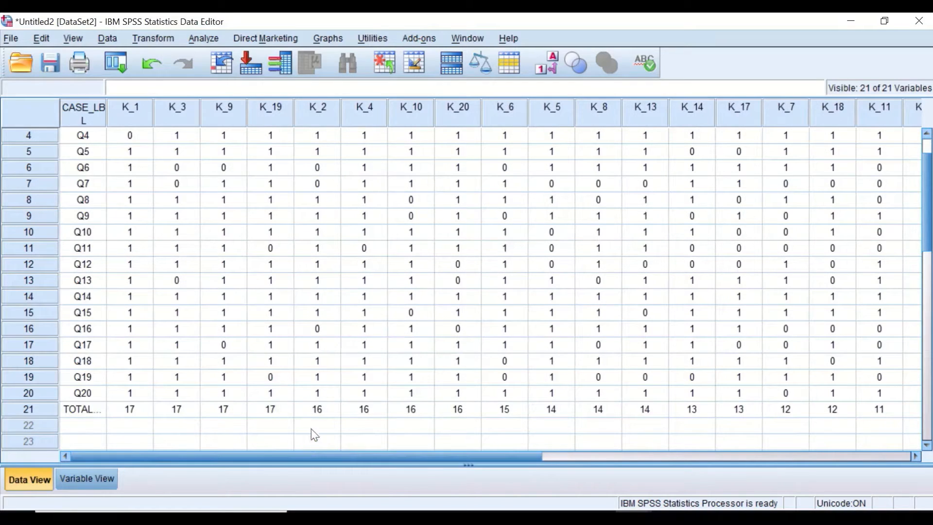
{"action": "scroll", "coordinate": [302, 339], "scroll_direction": "down", "scroll_amount": 1}
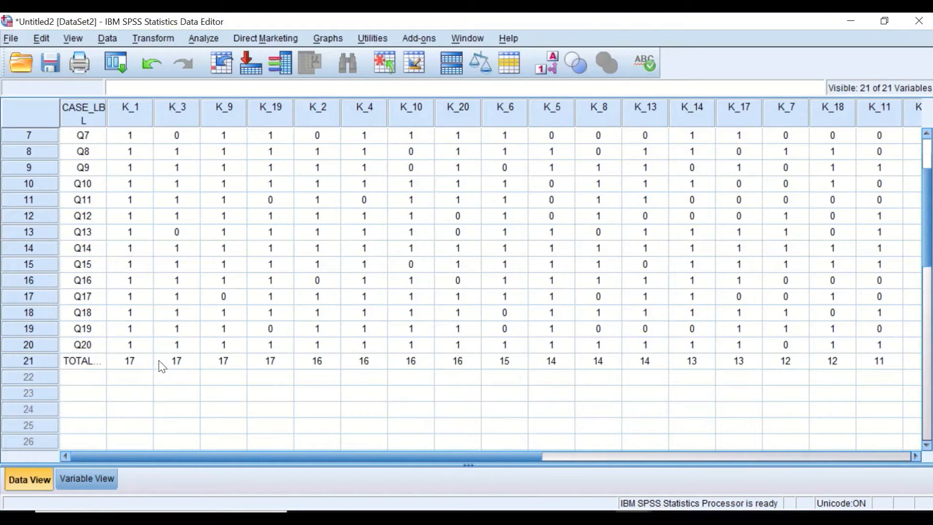
{"action": "mouse_move", "coordinate": [180, 453]}
{"action": "left_mouse_down"}
{"action": "mouse_move", "coordinate": [385, 461]}
{"action": "mouse_move", "coordinate": [170, 443]}
{"action": "left_mouse_up"}
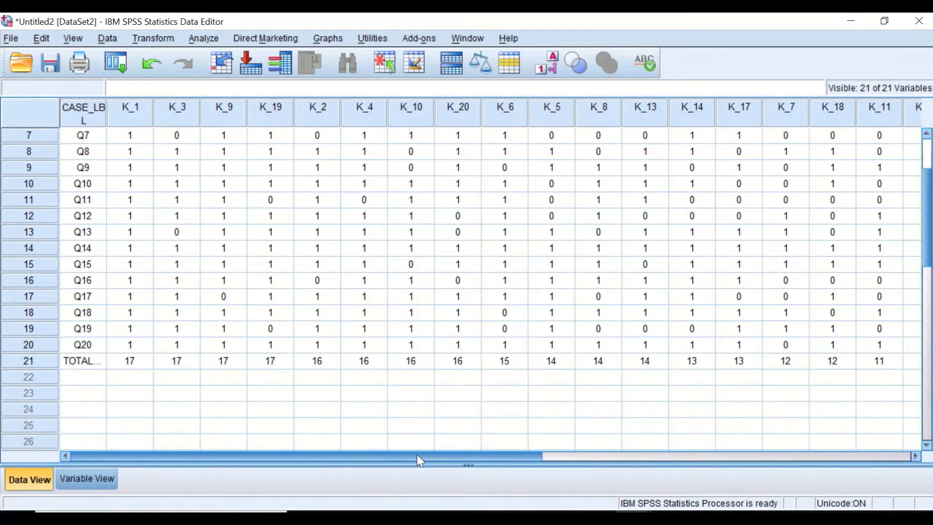
{"action": "scroll", "coordinate": [367, 307], "scroll_direction": "up", "scroll_amount": 2}
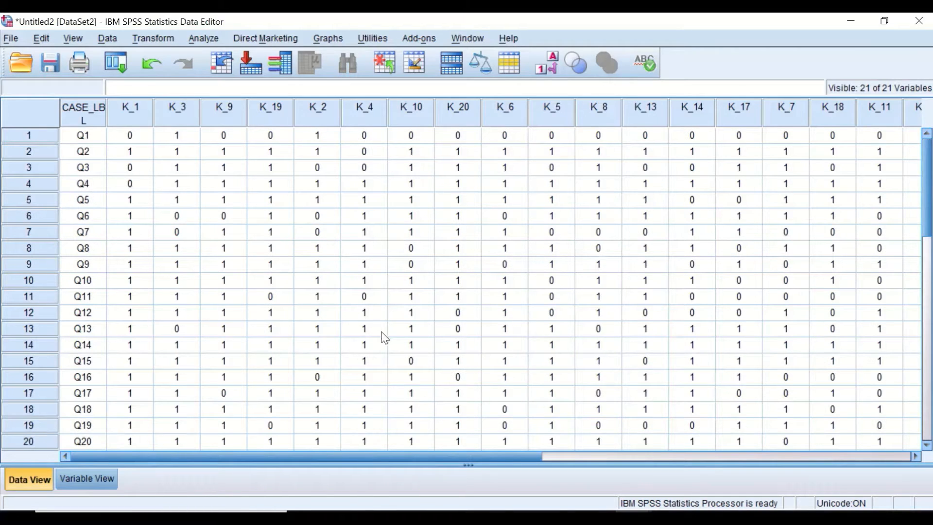
{"action": "left_click_drag", "start_coordinate": [418, 453], "coordinate": [367, 423]}
{"action": "scroll", "coordinate": [391, 296], "scroll_direction": "down", "scroll_amount": 4}
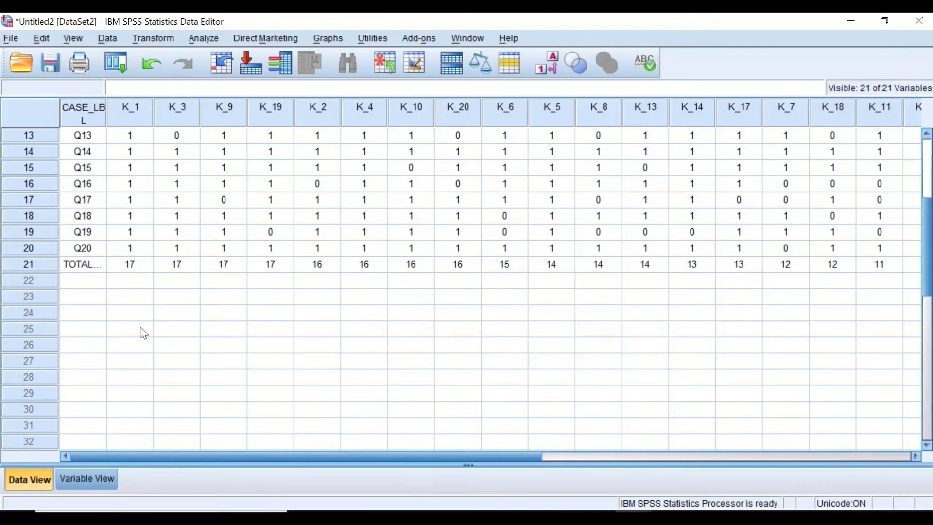
{"action": "scroll", "coordinate": [137, 314], "scroll_direction": "up", "scroll_amount": 1}
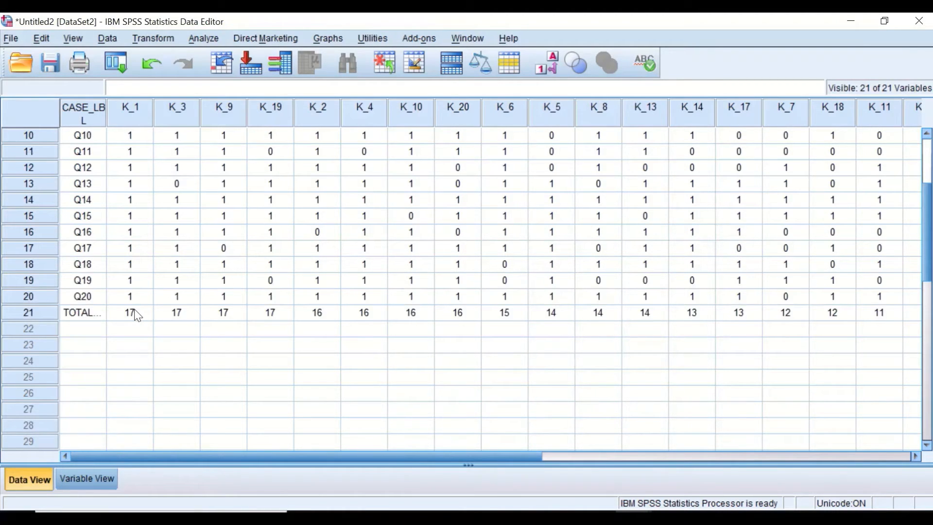
{"action": "scroll", "coordinate": [138, 315], "scroll_direction": "up", "scroll_amount": 3}
{"action": "scroll", "coordinate": [137, 315], "scroll_direction": "down", "scroll_amount": 1}
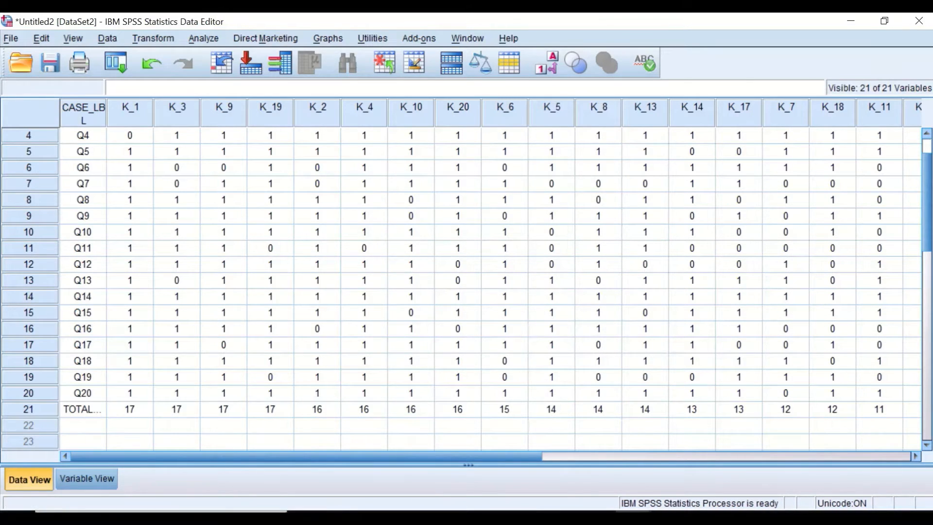
- Find and open the Windows Calculator app
{"action": "key", "text": "super"}
{"action": "type", "text": "c"}
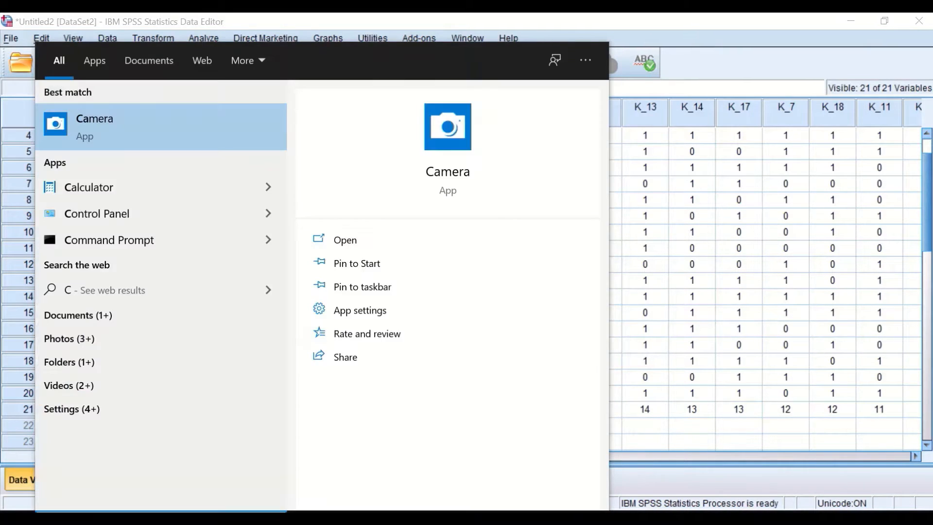
{"action": "type", "text": "a"}
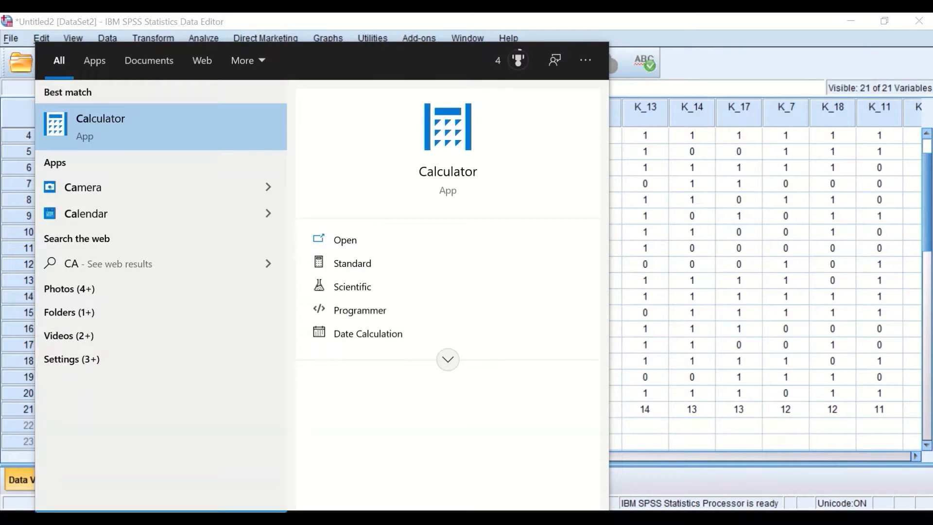
{"action": "left_click", "coordinate": [452, 180]}
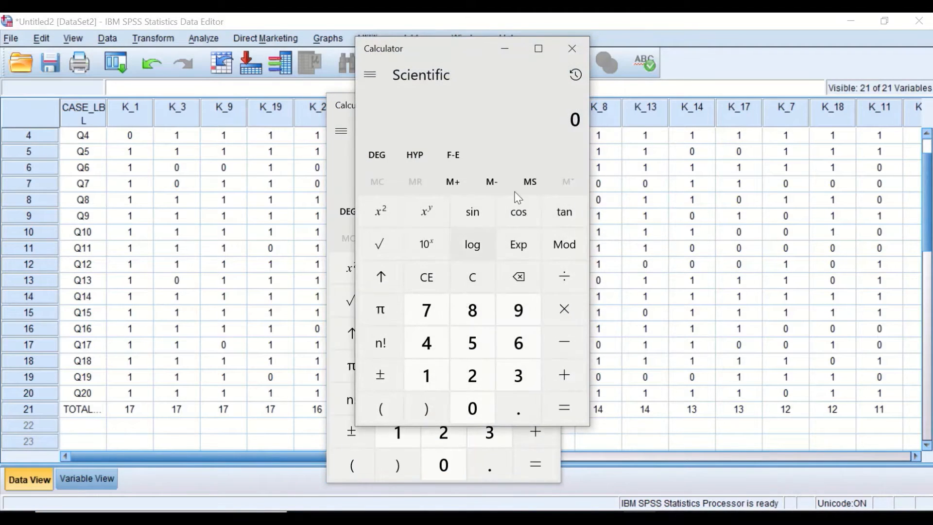
- Calculate 20 × 0.27 and close the calculator
{"action": "left_click", "coordinate": [444, 433]}
{"action": "left_click", "coordinate": [443, 465]}
{"action": "left_click", "coordinate": [535, 366]}
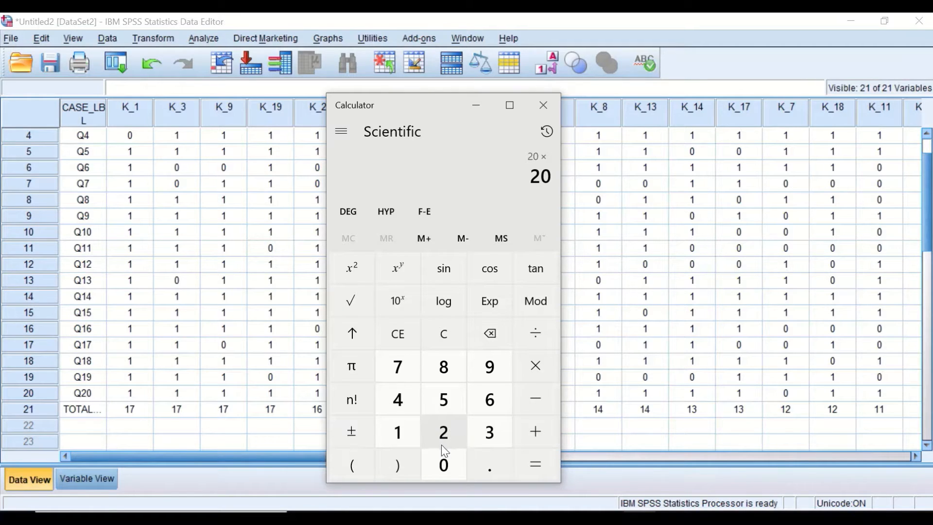
{"action": "left_click", "coordinate": [487, 471]}
{"action": "left_click", "coordinate": [448, 433]}
{"action": "left_click", "coordinate": [397, 367]}
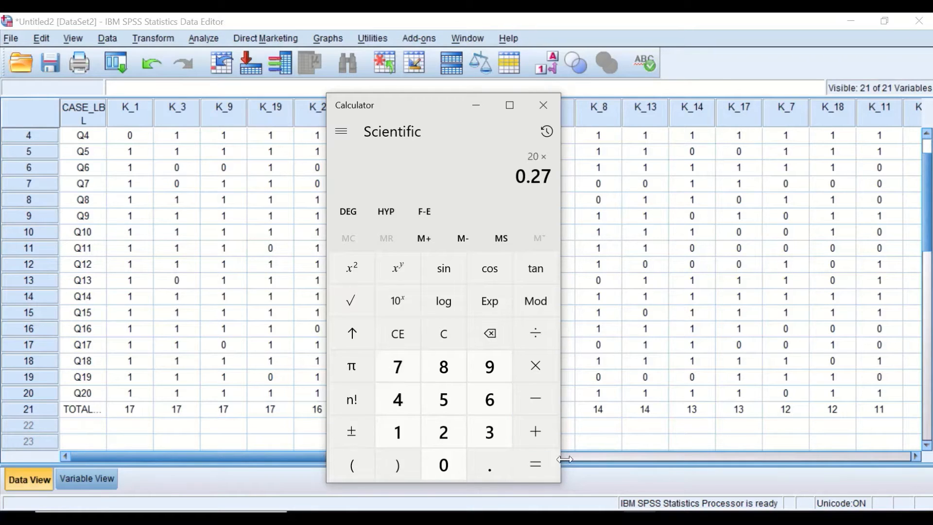
{"action": "left_click", "coordinate": [524, 472]}
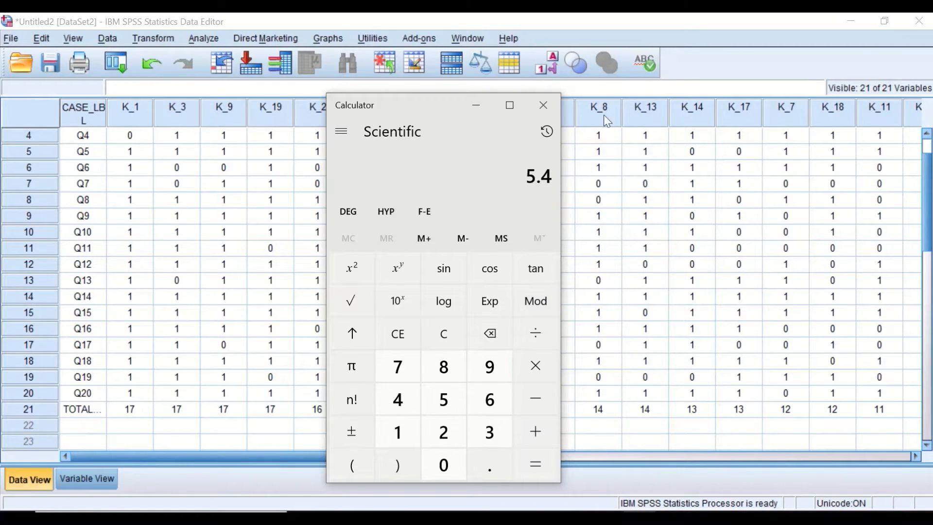
{"action": "left_click", "coordinate": [545, 112]}
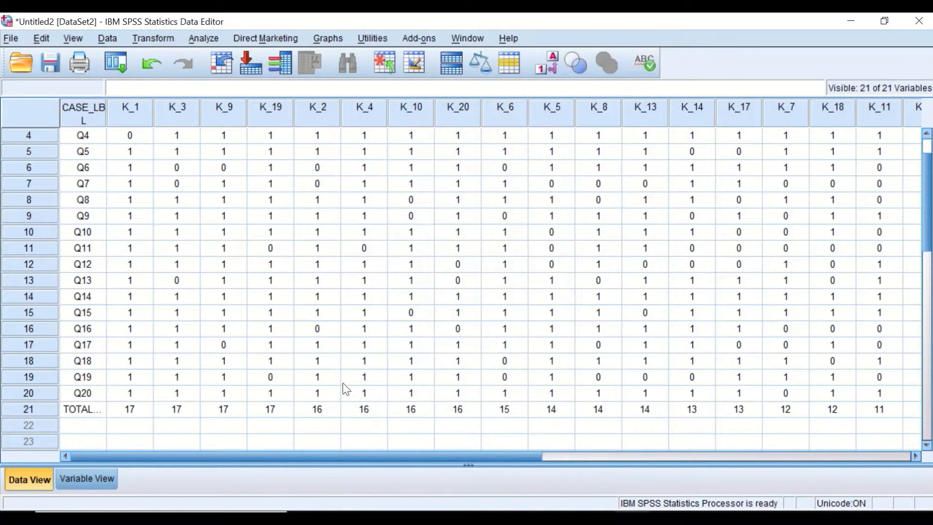
- Check the item responses and total scores of all students through the last variable, K_16
{"action": "scroll", "coordinate": [253, 291], "scroll_direction": "up", "scroll_amount": 1}
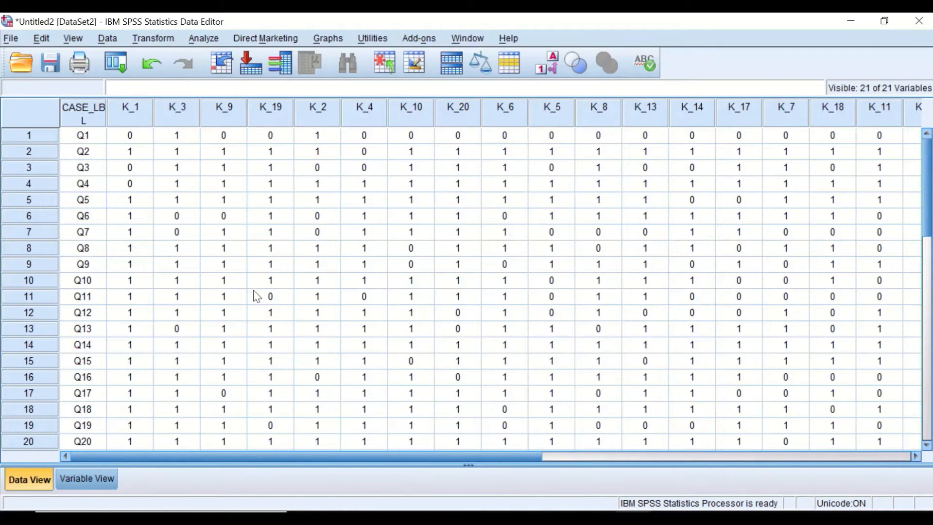
{"action": "scroll", "coordinate": [256, 306], "scroll_direction": "down", "scroll_amount": 1}
{"action": "scroll", "coordinate": [257, 310], "scroll_direction": "up", "scroll_amount": 1}
{"action": "scroll", "coordinate": [252, 313], "scroll_direction": "down", "scroll_amount": 1}
{"action": "scroll", "coordinate": [252, 320], "scroll_direction": "up", "scroll_amount": 1}
{"action": "scroll", "coordinate": [427, 382], "scroll_direction": "down", "scroll_amount": 1}
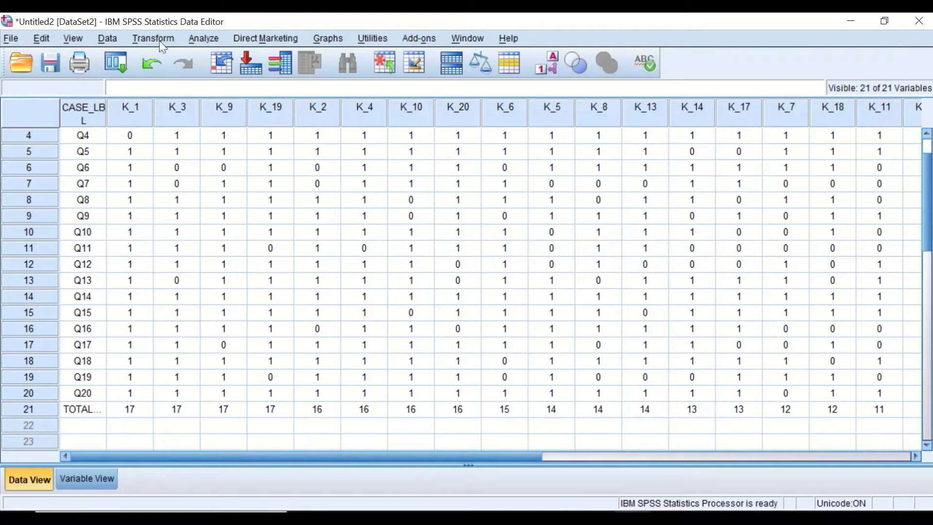
{"action": "left_click_drag", "start_coordinate": [342, 459], "coordinate": [676, 457]}
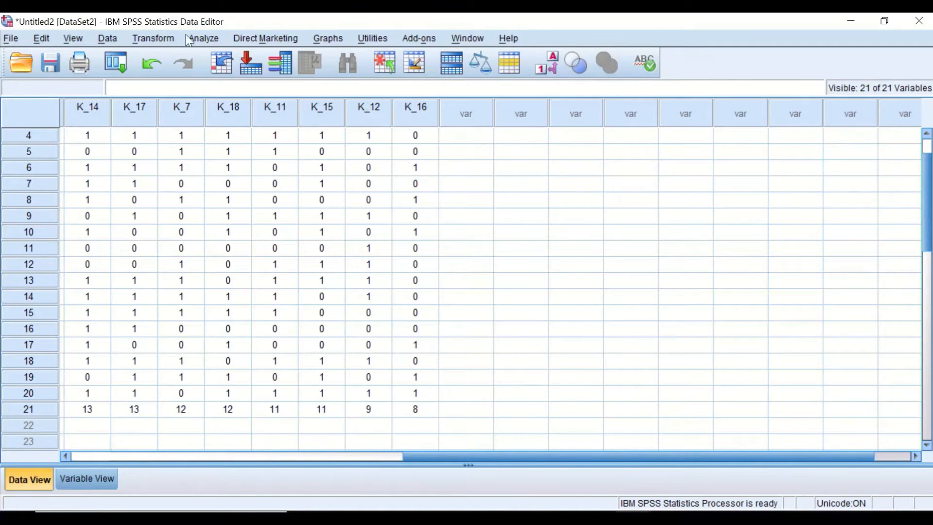
- Start computing a new variable with UG as the target variable name
{"action": "left_click", "coordinate": [167, 39]}
{"action": "left_click", "coordinate": [169, 59]}
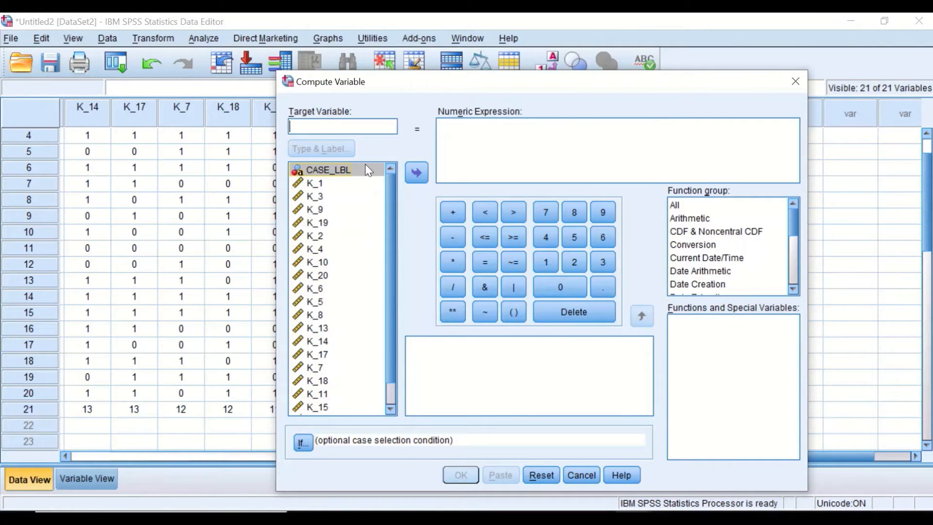
{"action": "type", "text": "UG"}
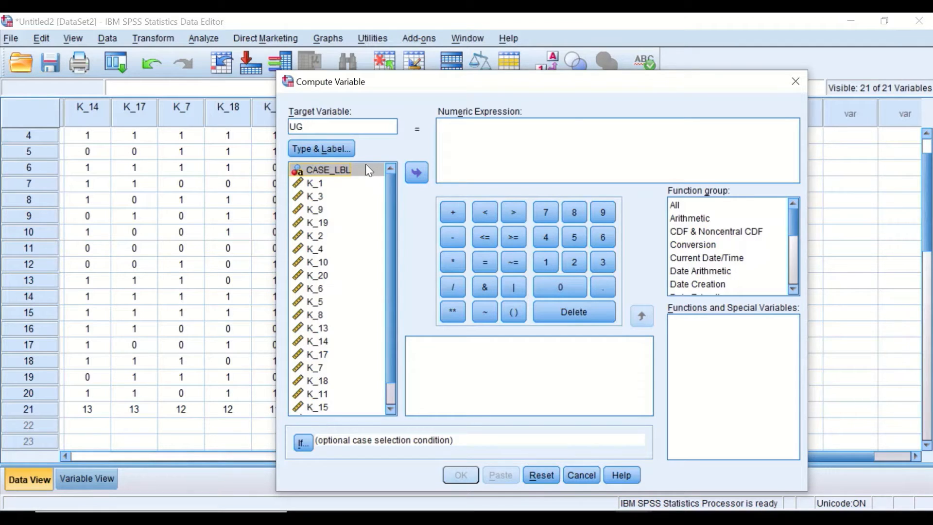
- Examine the total scores of the six highest-scoring students, K_1, K_3, K_9, K_19, K_2 and K_4
{"action": "left_click_drag", "start_coordinate": [386, 81], "coordinate": [511, 77]}
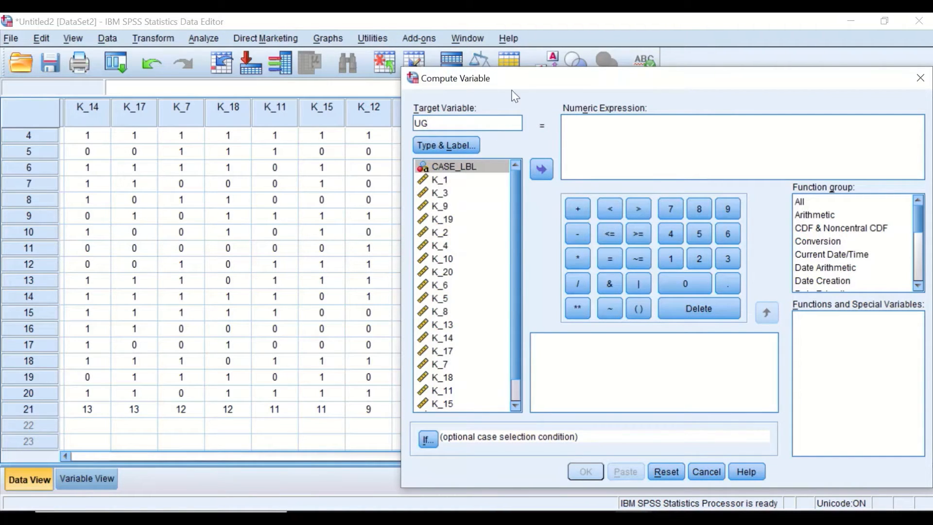
{"action": "left_click_drag", "start_coordinate": [516, 79], "coordinate": [828, 154]}
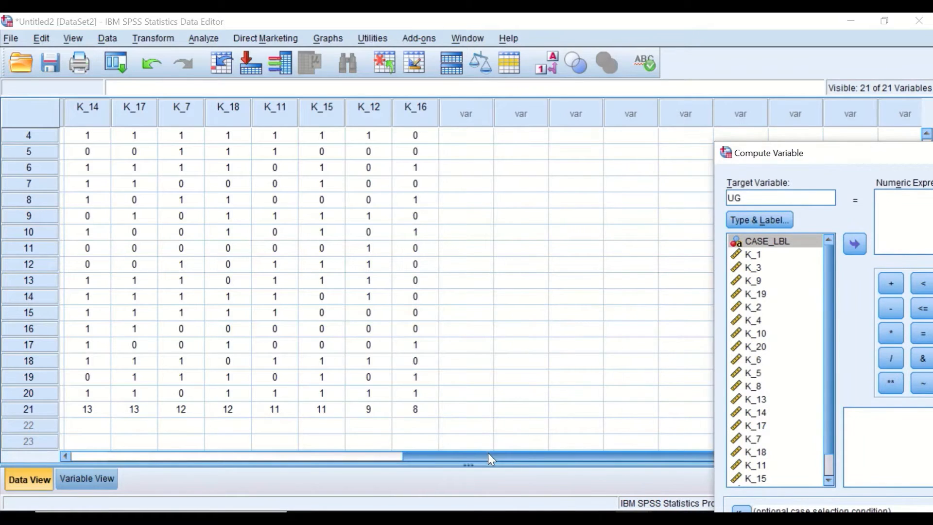
{"action": "left_click_drag", "start_coordinate": [487, 452], "coordinate": [124, 418]}
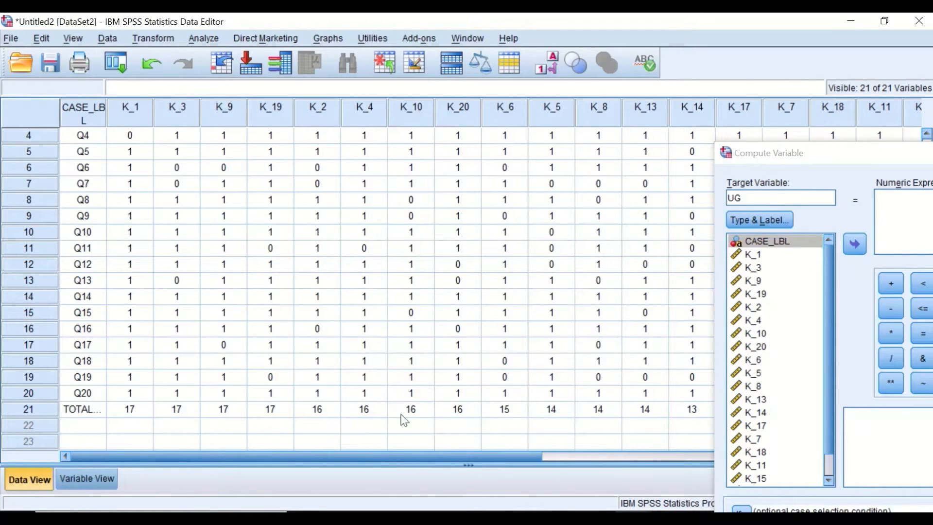
{"action": "left_click", "coordinate": [136, 408]}
{"action": "left_click", "coordinate": [187, 409]}
{"action": "left_click", "coordinate": [228, 409]}
{"action": "left_click", "coordinate": [267, 410]}
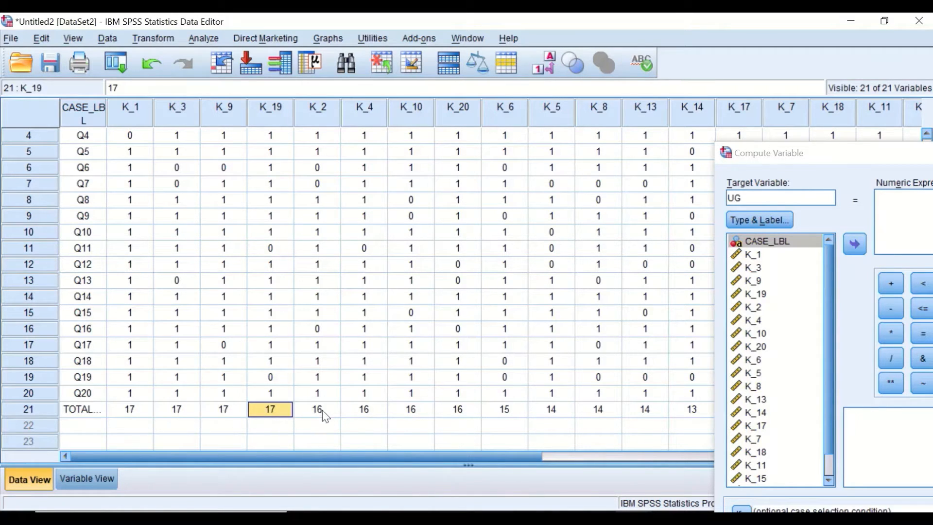
{"action": "left_click", "coordinate": [322, 410]}
{"action": "left_click", "coordinate": [379, 410]}
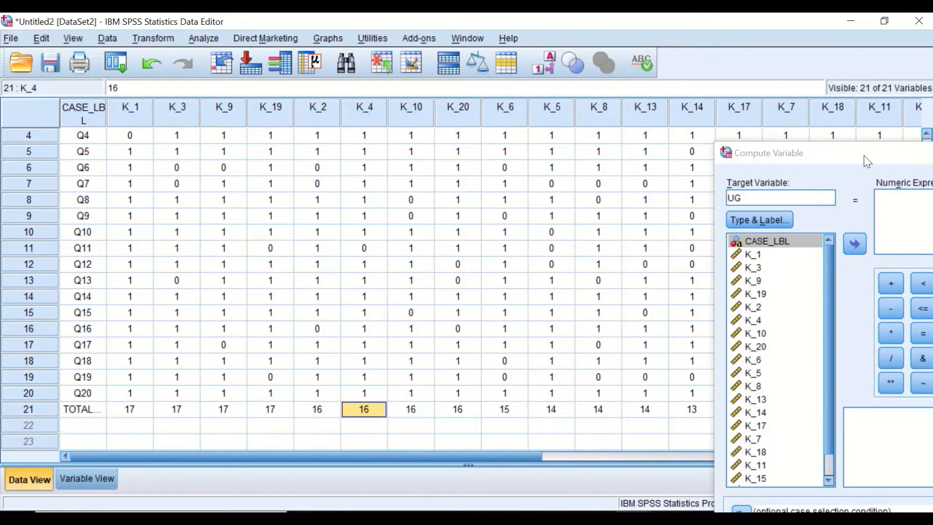
- Begin the UG numeric expression with a bracketed sum of K_1, K_3 and K_9, ending in a plus sign
{"action": "left_click_drag", "start_coordinate": [867, 162], "coordinate": [350, 74]}
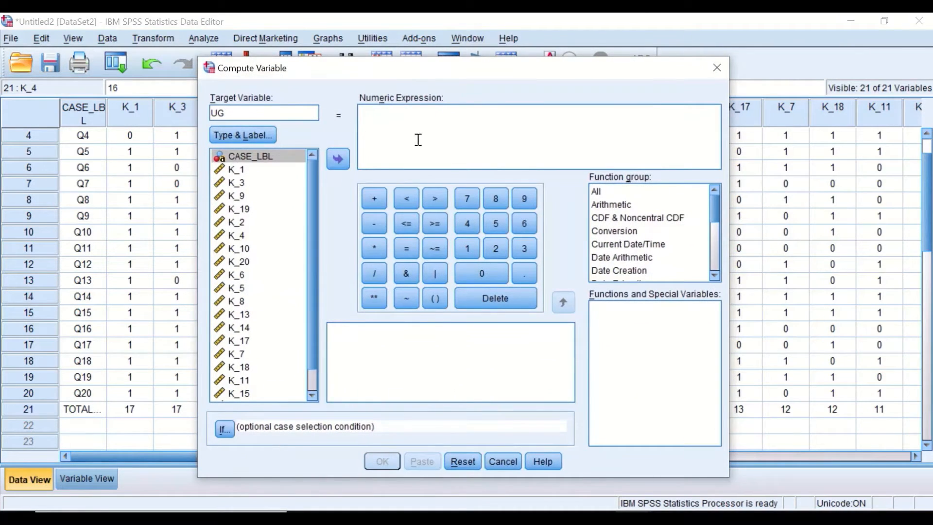
{"action": "left_click", "coordinate": [434, 298]}
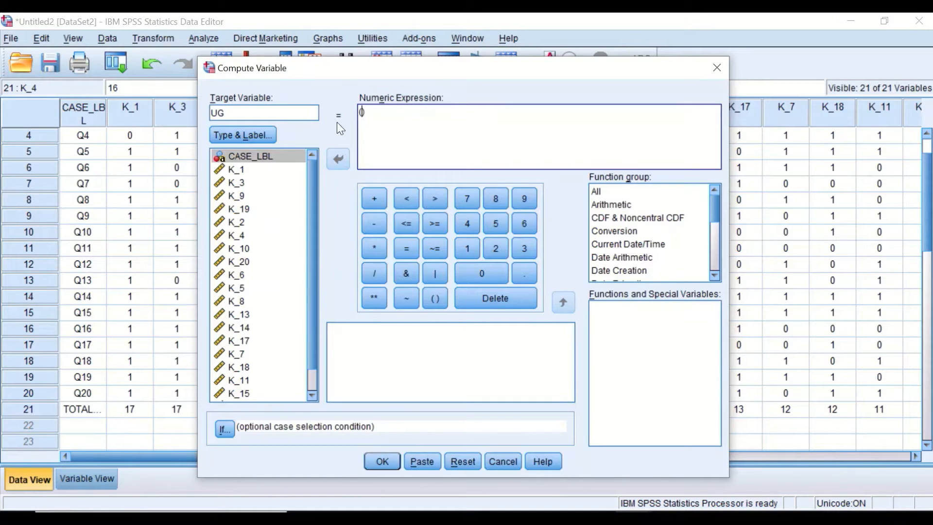
{"action": "left_click", "coordinate": [237, 169]}
{"action": "left_click", "coordinate": [338, 158]}
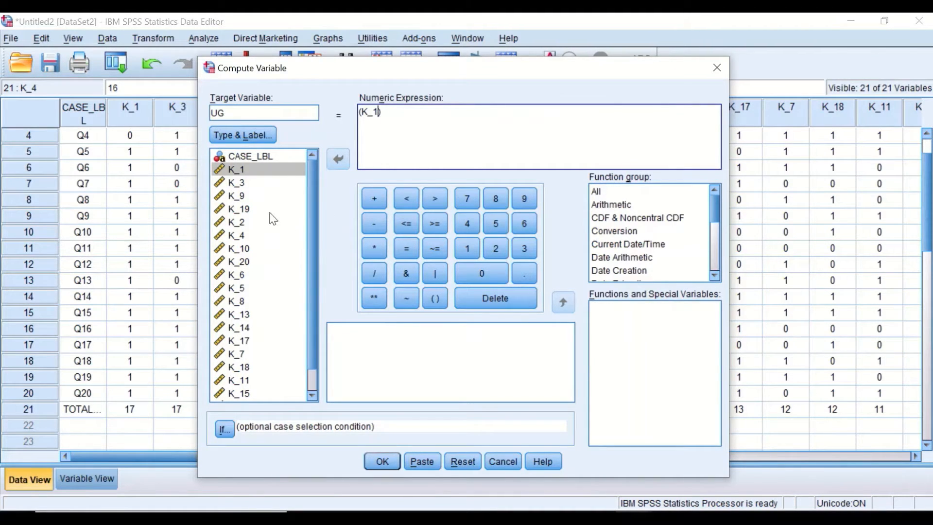
{"action": "left_click", "coordinate": [375, 199]}
{"action": "left_click", "coordinate": [240, 183]}
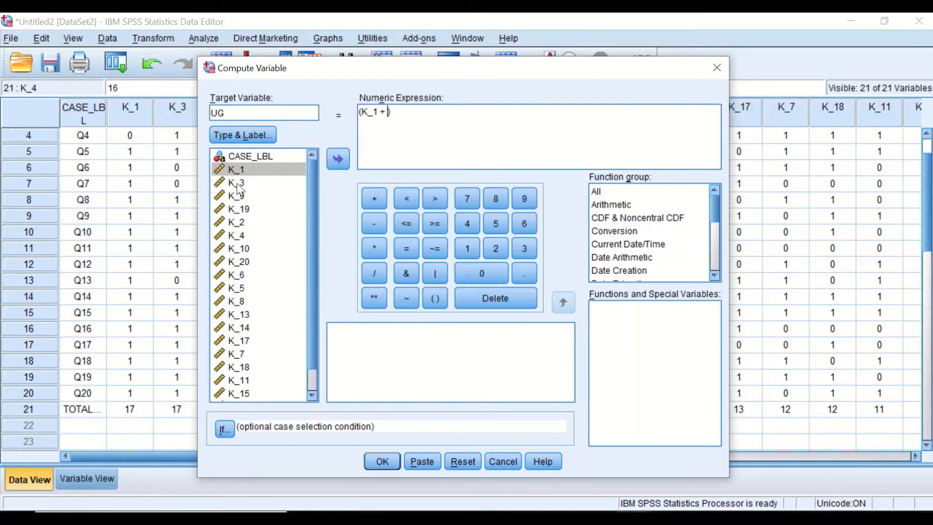
{"action": "left_click", "coordinate": [337, 159]}
{"action": "left_click", "coordinate": [373, 198]}
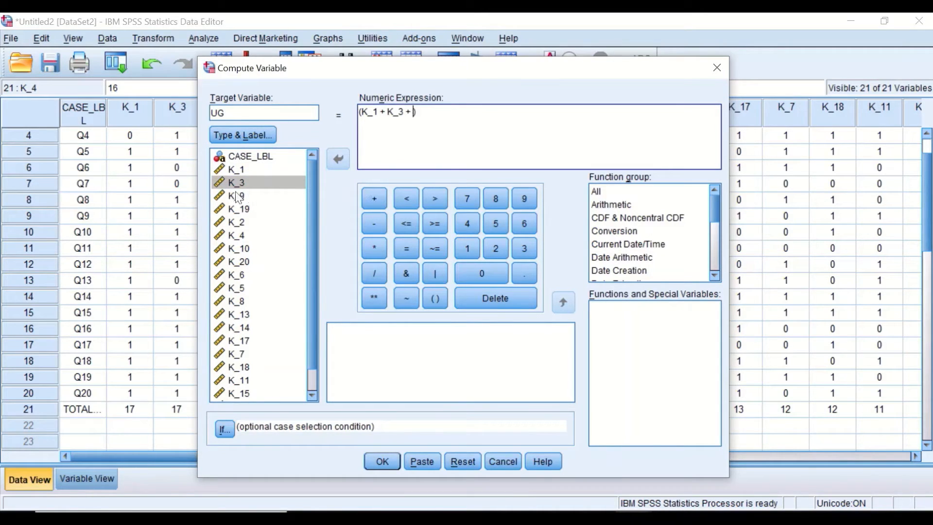
{"action": "left_click", "coordinate": [237, 196]}
{"action": "left_click", "coordinate": [338, 160]}
{"action": "left_click", "coordinate": [374, 199]}
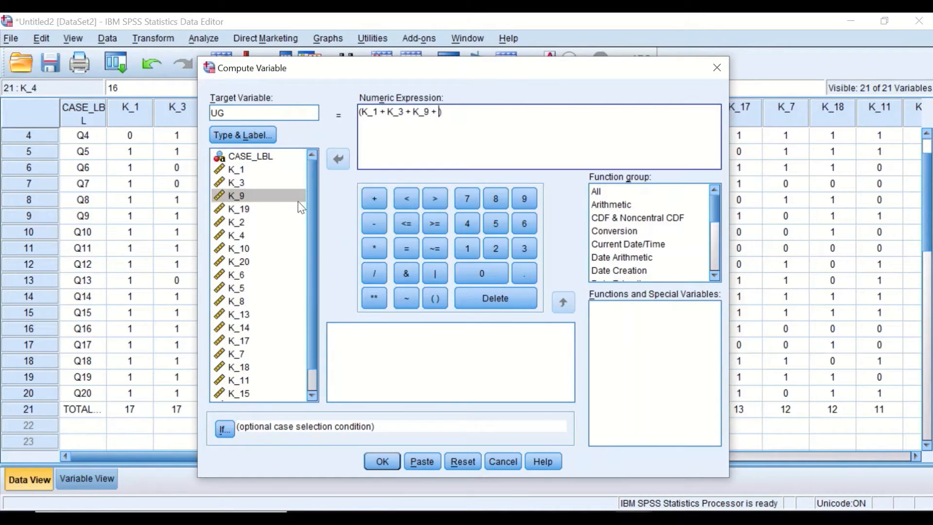
- Extend the bracketed sum for UG with K_19, K_2 and K_4
{"action": "left_click", "coordinate": [239, 209]}
{"action": "left_click", "coordinate": [338, 160]}
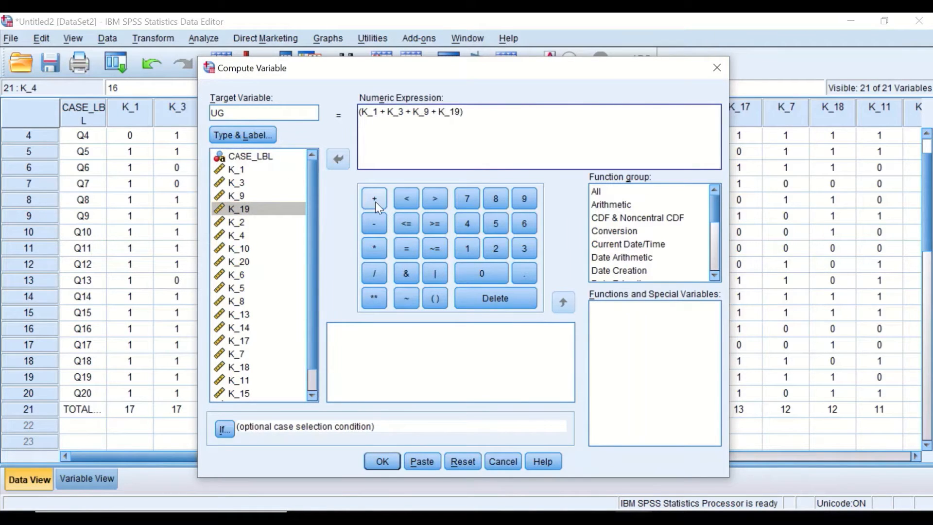
{"action": "left_click", "coordinate": [374, 199]}
{"action": "left_click", "coordinate": [237, 222]}
{"action": "left_click", "coordinate": [332, 158]}
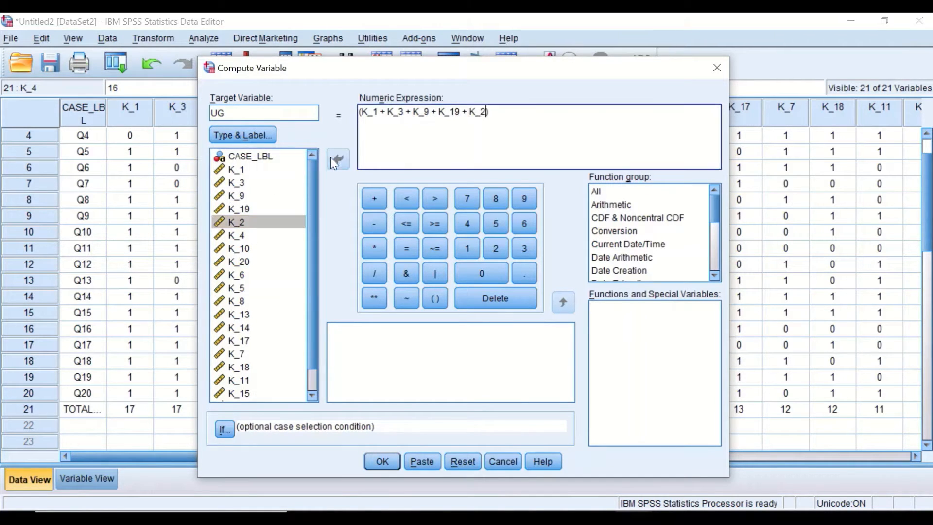
{"action": "left_click", "coordinate": [374, 199]}
{"action": "left_click", "coordinate": [237, 235]}
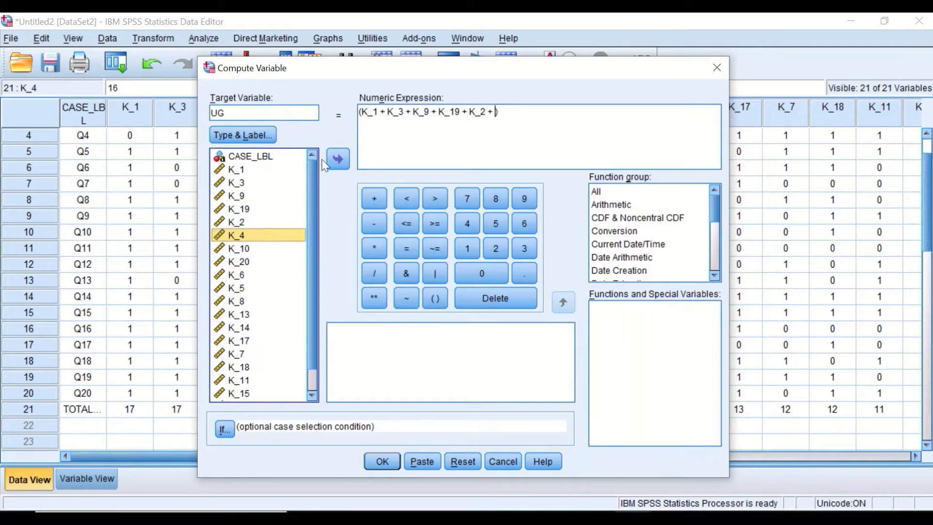
{"action": "left_click", "coordinate": [335, 157]}
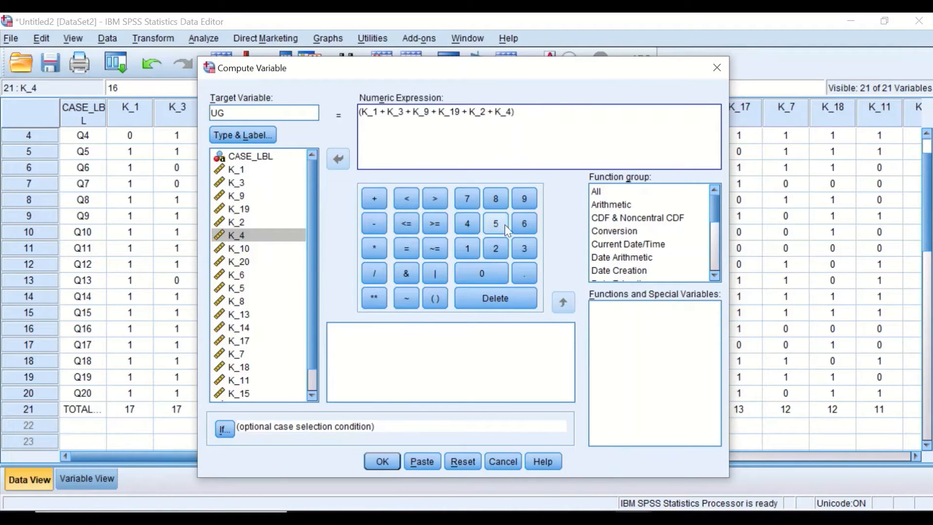
- Divide the bracketed sum by 6, compute UG and put the output log away
{"action": "left_click", "coordinate": [374, 273]}
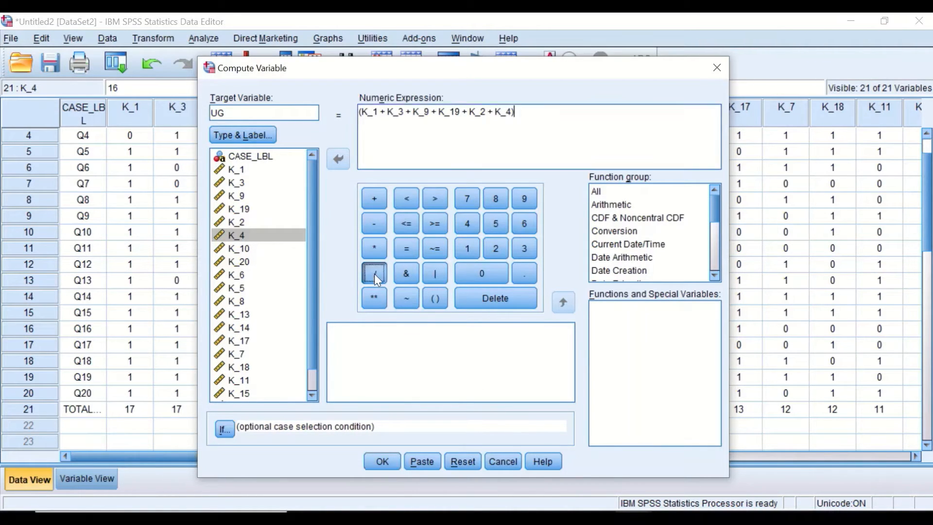
{"action": "left_click", "coordinate": [529, 226]}
{"action": "left_click", "coordinate": [373, 465]}
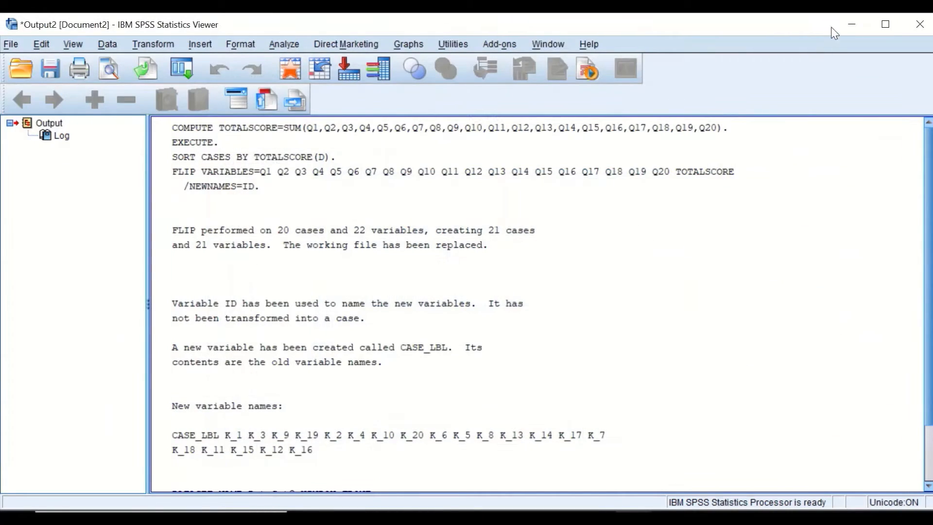
{"action": "left_click", "coordinate": [848, 25]}
- Check the computed UG values for all rows of the dataset
{"action": "left_click_drag", "start_coordinate": [478, 455], "coordinate": [693, 440]}
{"action": "scroll", "coordinate": [633, 174], "scroll_direction": "up", "scroll_amount": 1}
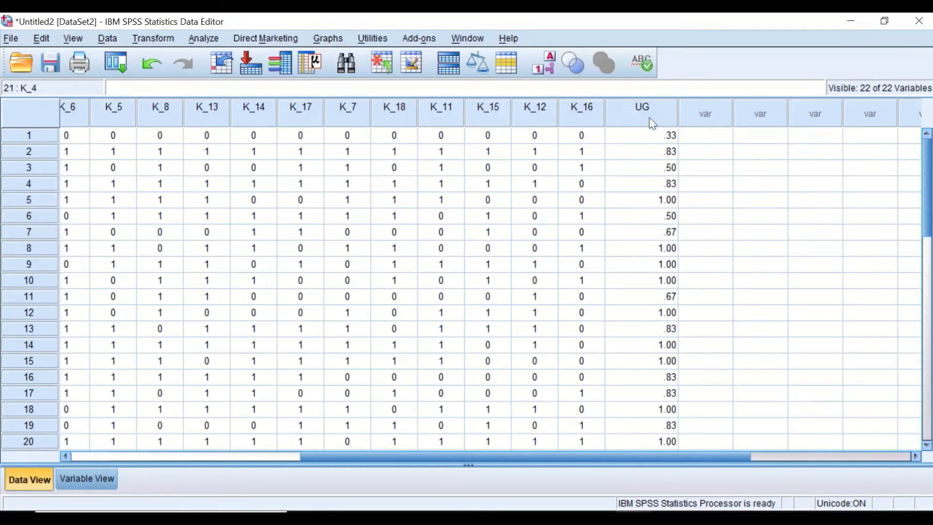
{"action": "scroll", "coordinate": [532, 219], "scroll_direction": "down", "scroll_amount": 1}
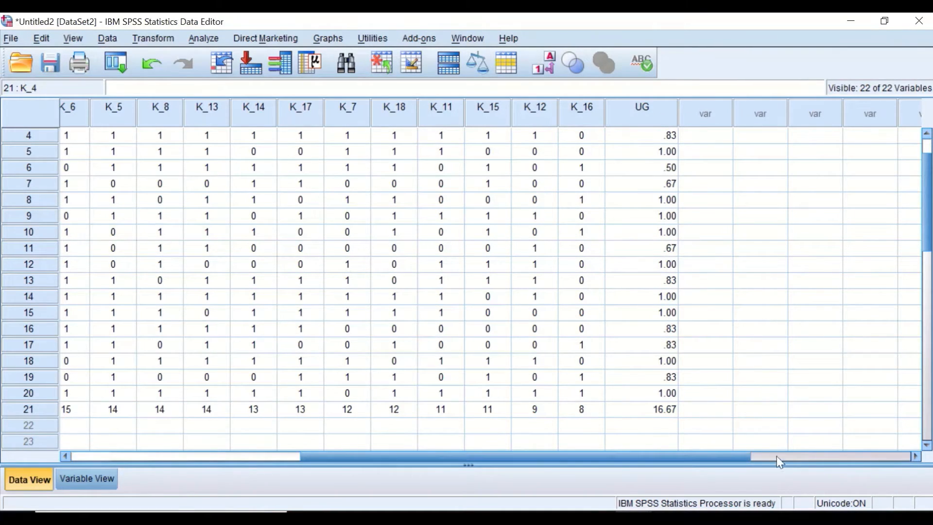
{"action": "scroll", "coordinate": [766, 359], "scroll_direction": "up", "scroll_amount": 1}
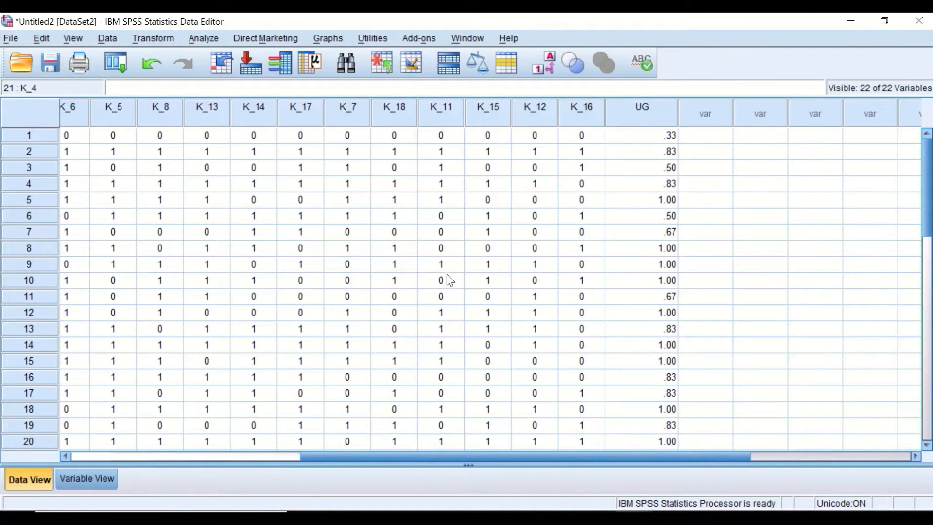
- Start computing a variable named LG, emptying the brackets of the previous expression while keeping the division by 6
{"action": "left_click", "coordinate": [153, 38]}
{"action": "left_click", "coordinate": [177, 56]}
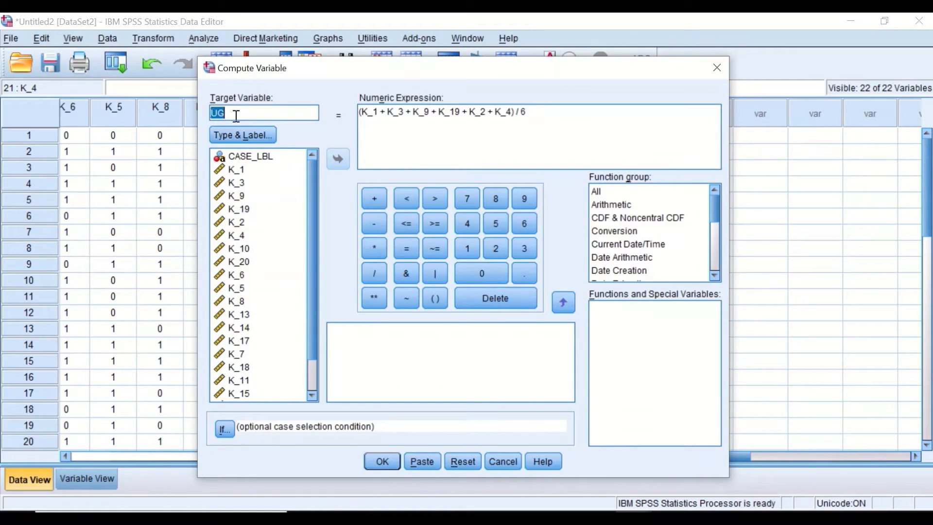
{"action": "type", "text": "LG"}
{"action": "left_click_drag", "start_coordinate": [513, 111], "coordinate": [360, 112]}
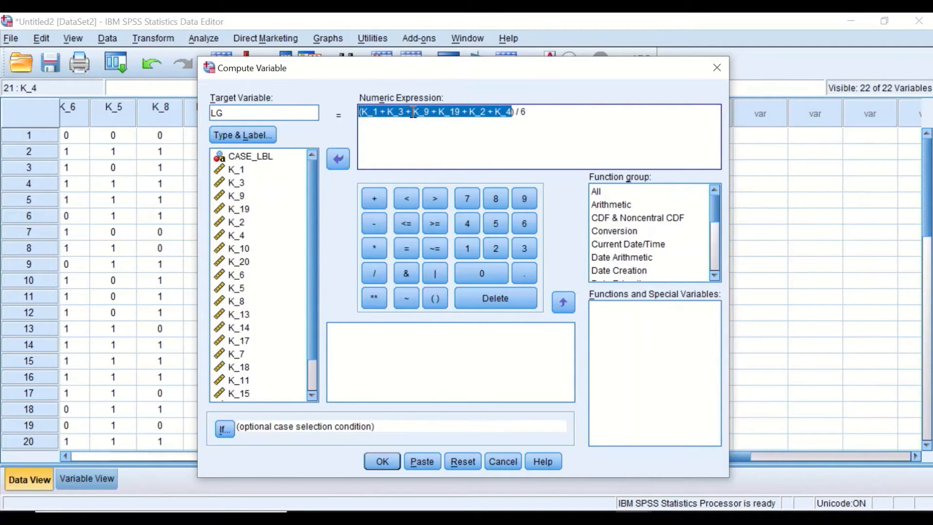
{"action": "key", "text": "Delete"}
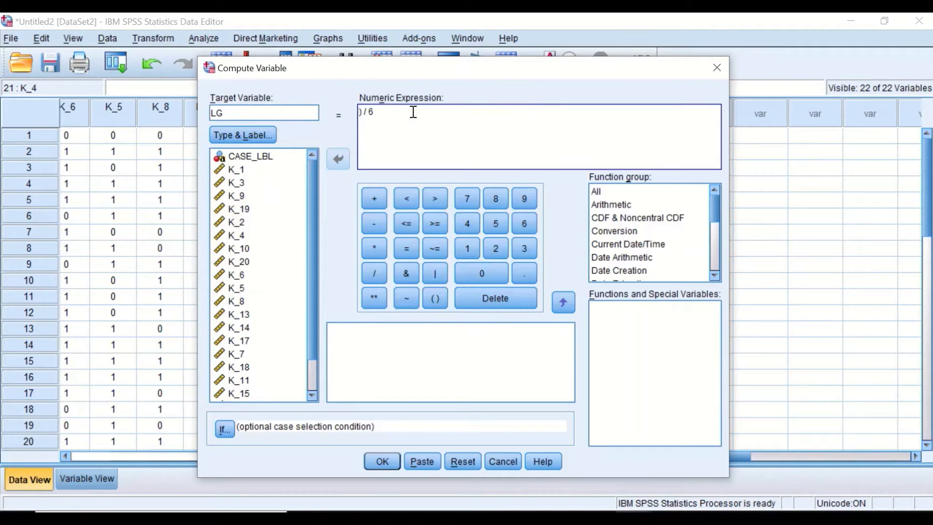
{"action": "type", "text": "("}
{"action": "scroll", "coordinate": [289, 251], "scroll_direction": "down", "scroll_amount": 1}
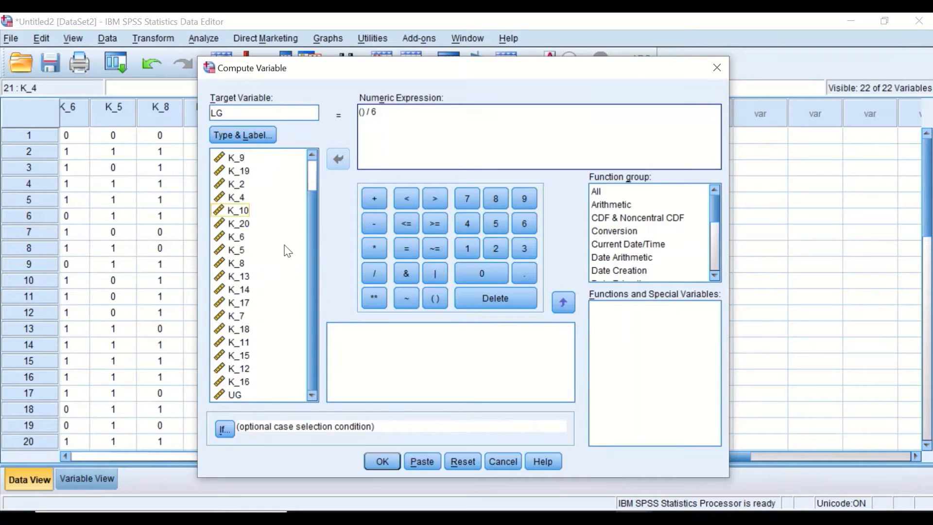
- Enter K_7 and K_18 as the first terms of the bracketed sum for LG
{"action": "left_click", "coordinate": [237, 383]}
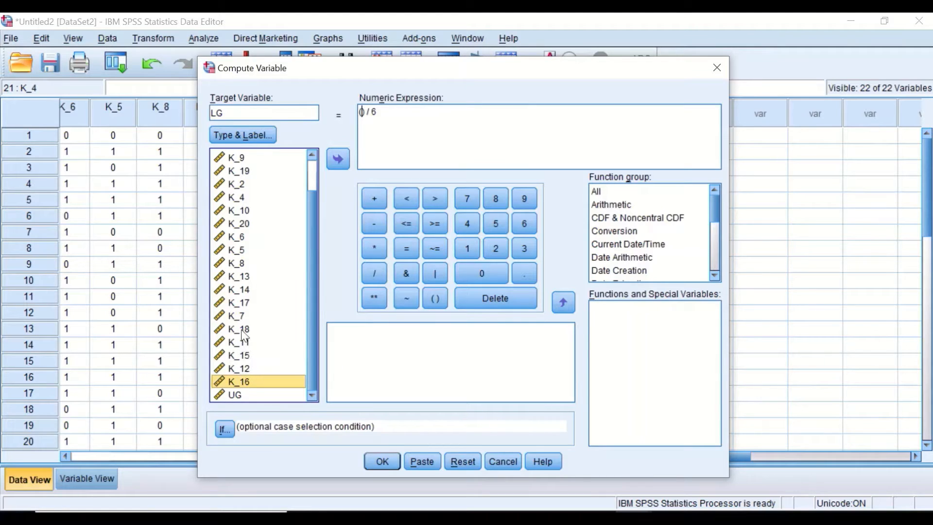
{"action": "left_click", "coordinate": [238, 316]}
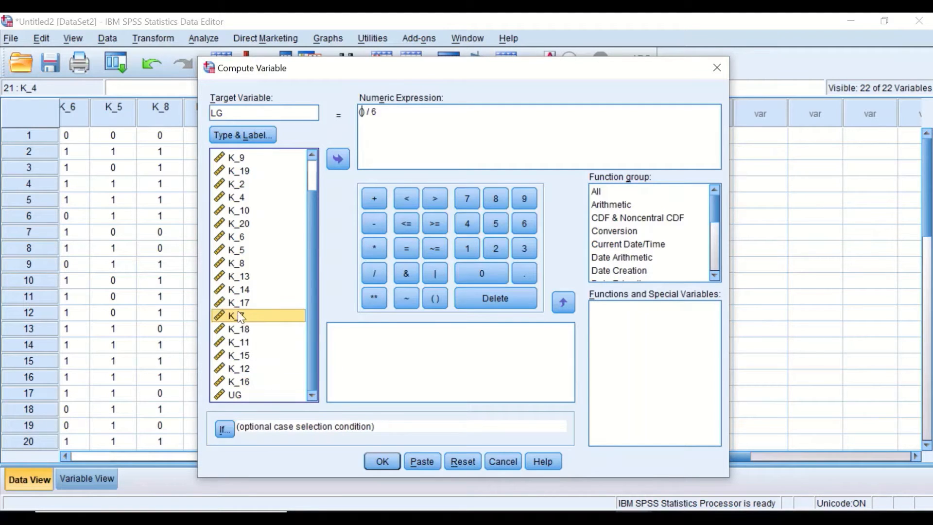
{"action": "left_click", "coordinate": [336, 154]}
{"action": "left_click", "coordinate": [374, 198]}
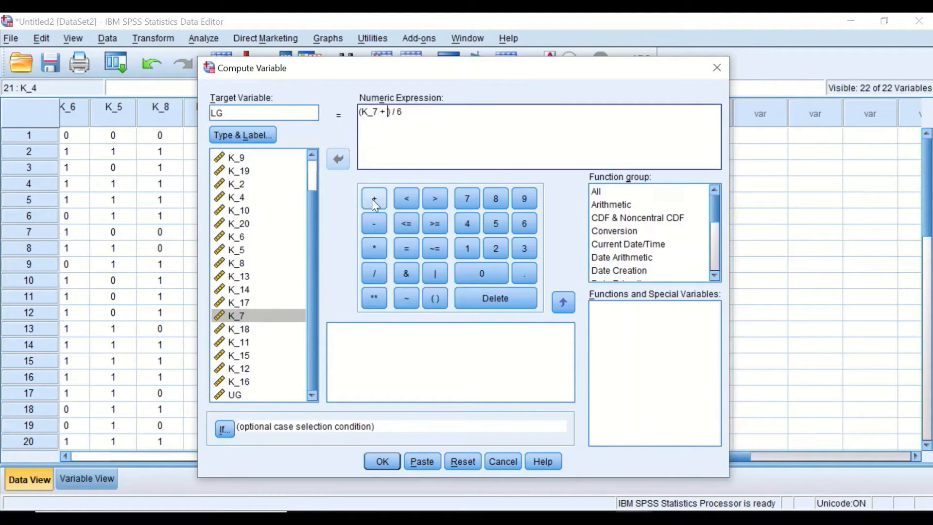
{"action": "left_click", "coordinate": [239, 329]}
{"action": "left_click", "coordinate": [336, 157]}
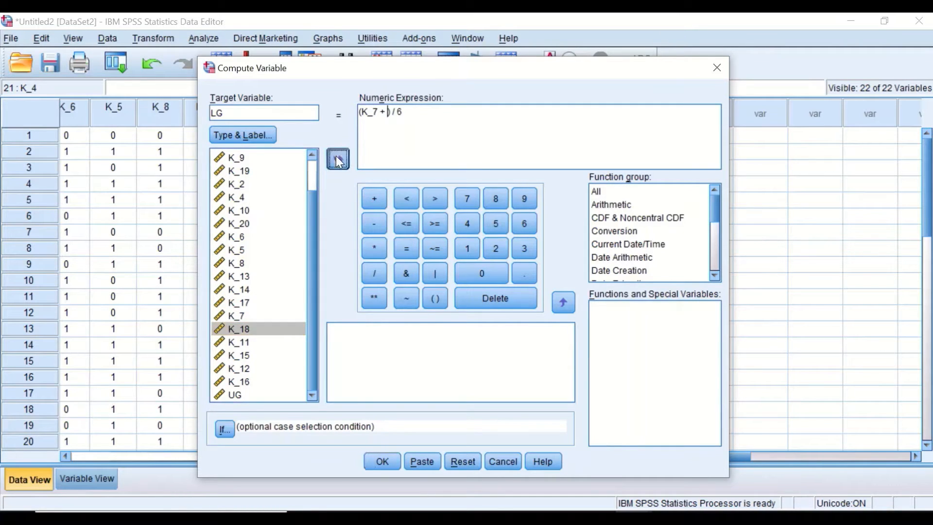
{"action": "left_click", "coordinate": [374, 197]}
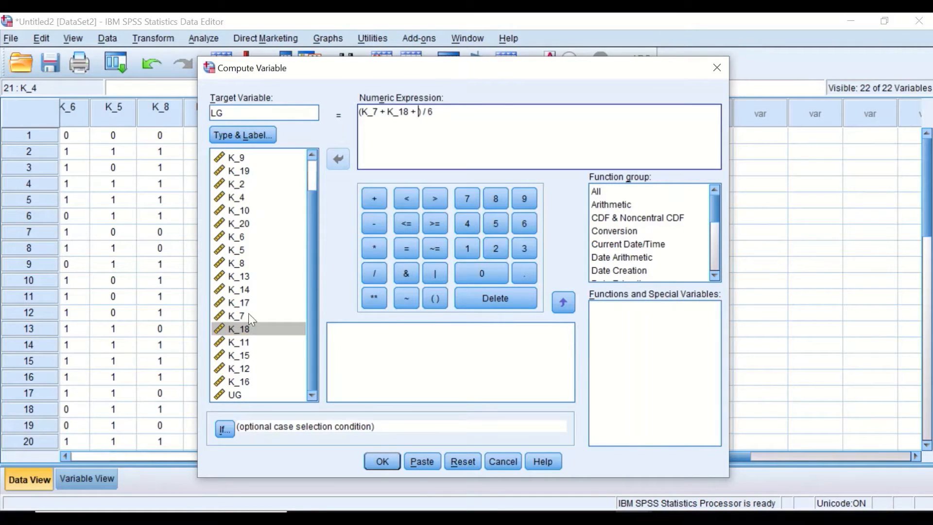
- Insert K_11 after K_18 in the LG sum, between the two adjacent plus signs
{"action": "left_click", "coordinate": [241, 341]}
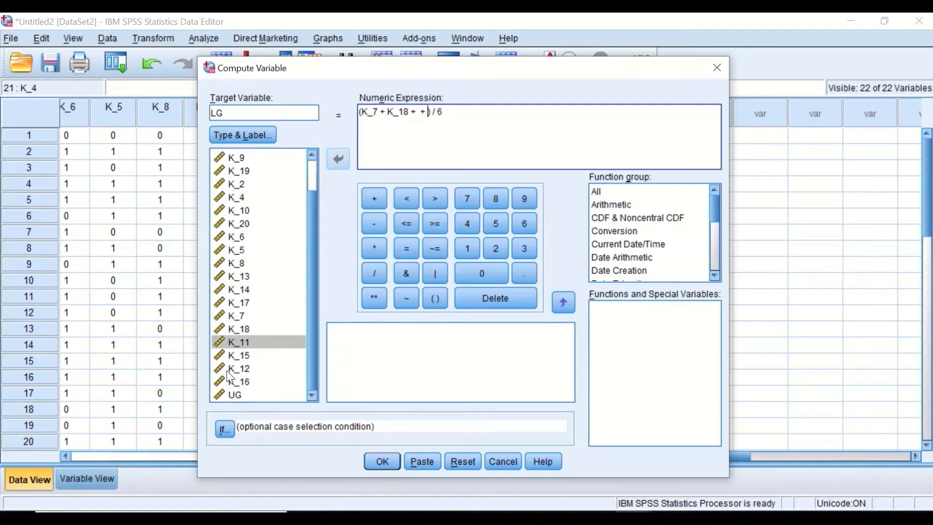
{"action": "left_click", "coordinate": [243, 355]}
{"action": "left_click", "coordinate": [375, 198]}
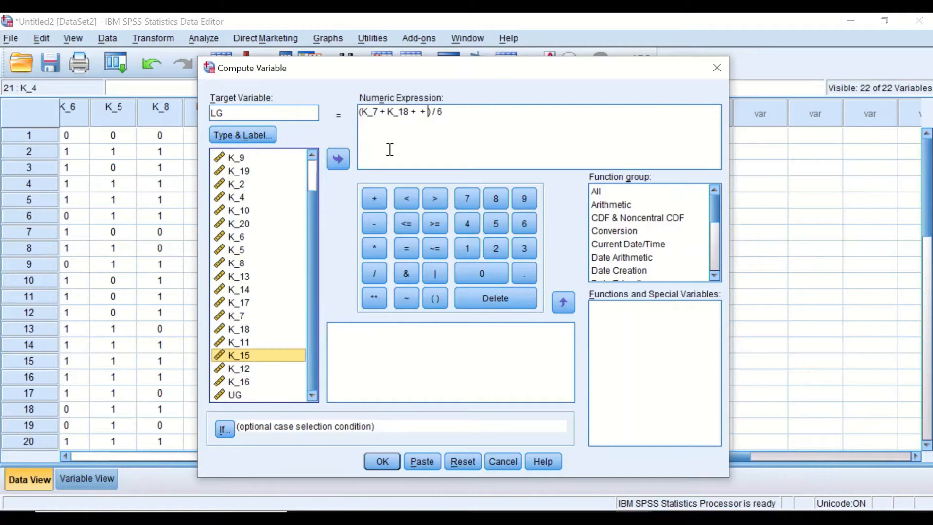
{"action": "left_click", "coordinate": [418, 113]}
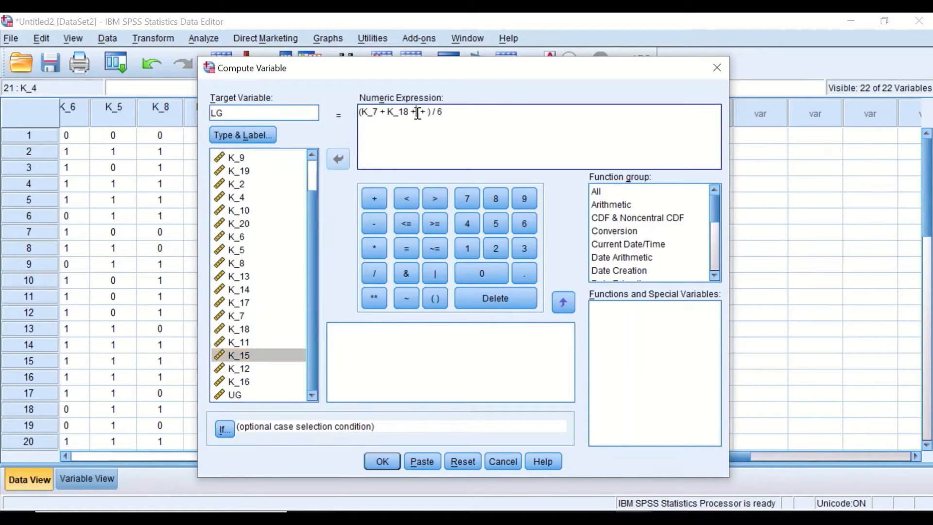
{"action": "left_click", "coordinate": [246, 341]}
{"action": "left_click", "coordinate": [339, 157]}
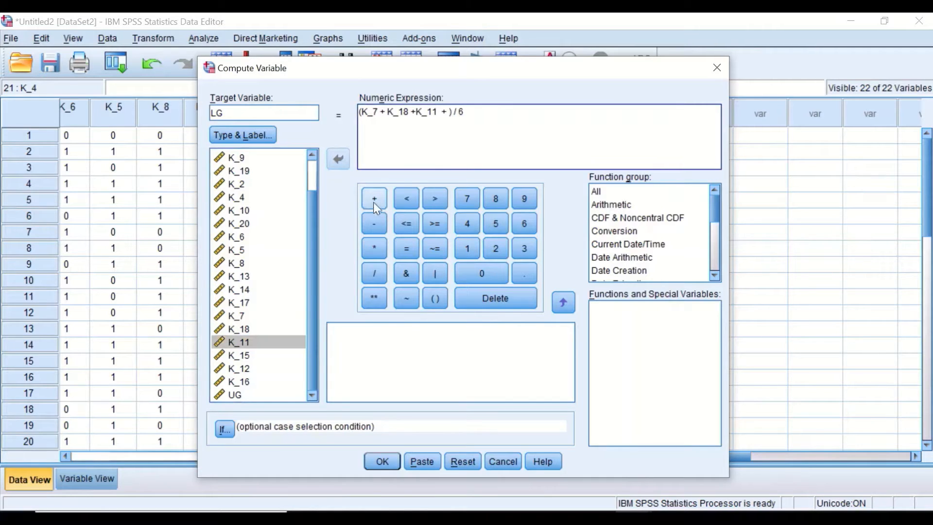
- Add K_15 and K_12 to the bracketed LG sum, following K_11
{"action": "left_click", "coordinate": [446, 112]}
{"action": "left_click", "coordinate": [241, 354]}
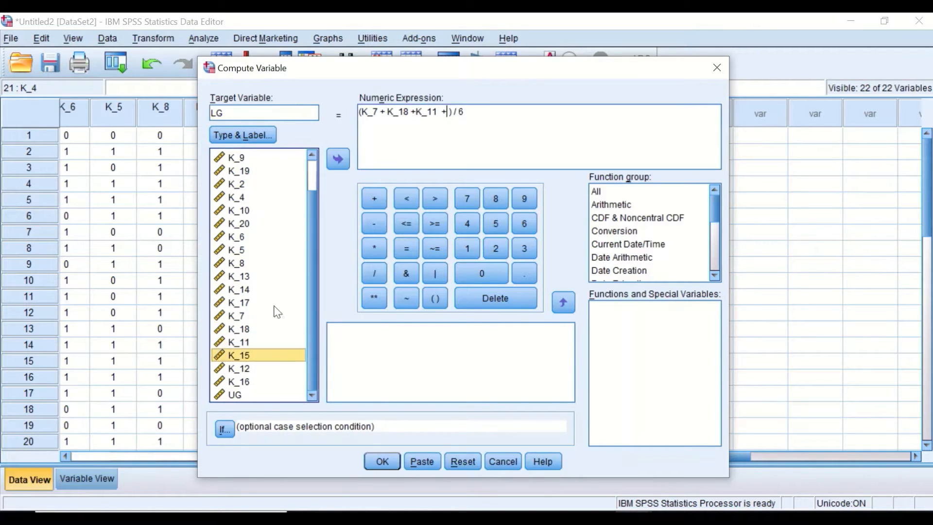
{"action": "left_click", "coordinate": [336, 159]}
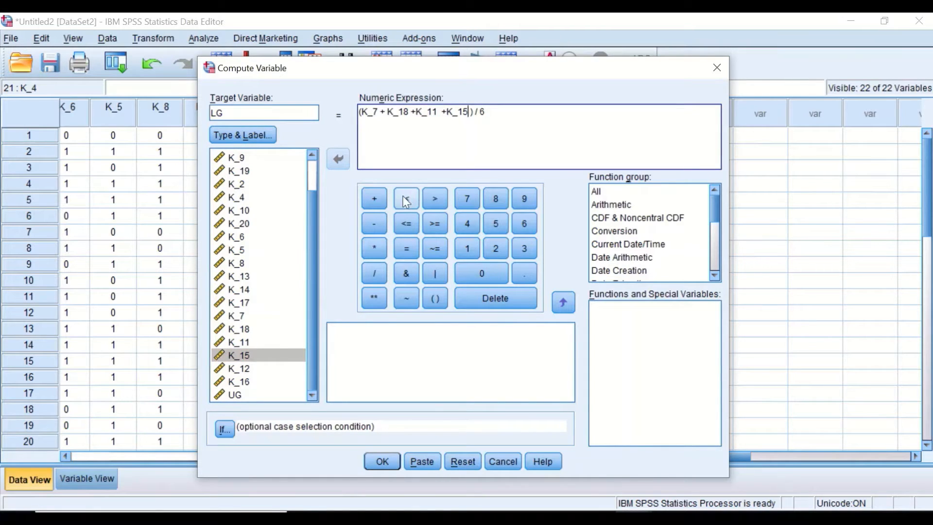
{"action": "left_click", "coordinate": [377, 198]}
{"action": "left_click", "coordinate": [239, 368]}
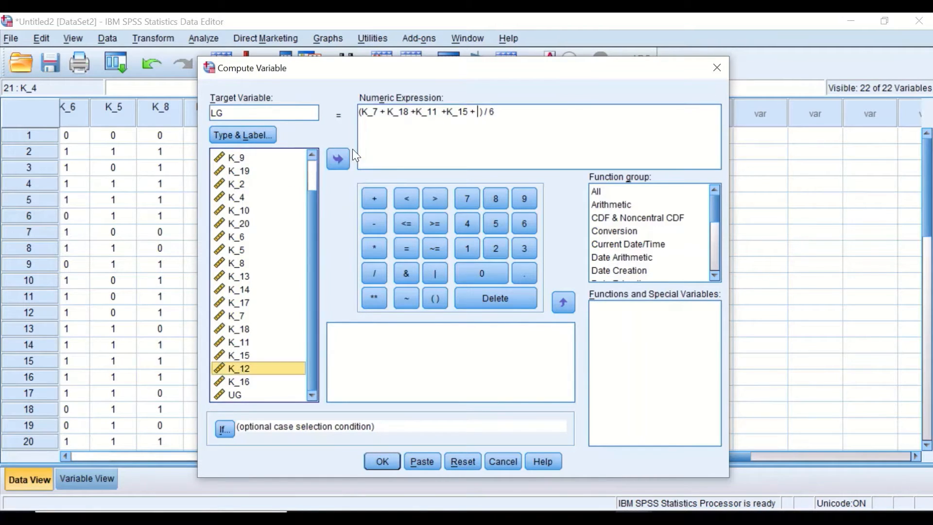
{"action": "left_click", "coordinate": [339, 158]}
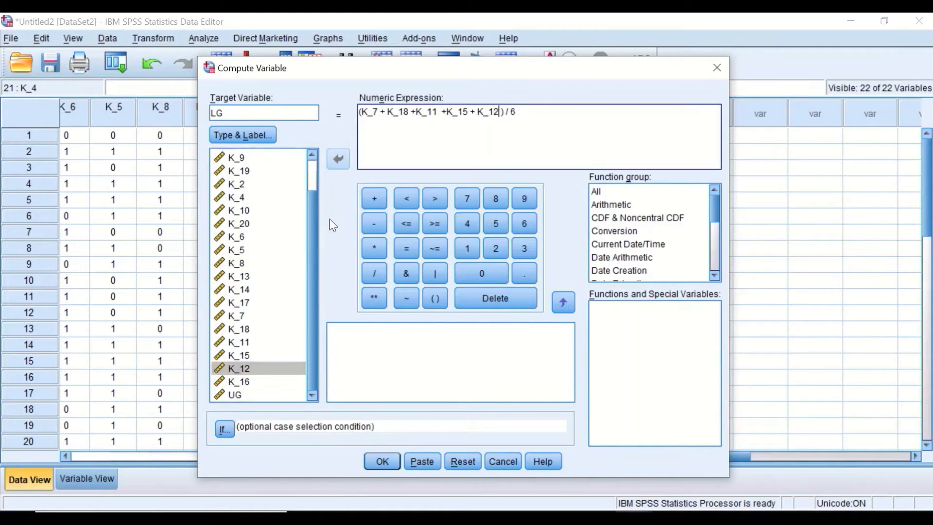
- Add K_16 as the last term of the LG sum, run the computation and return to the dataset
{"action": "left_click", "coordinate": [370, 202]}
{"action": "left_click", "coordinate": [239, 381]}
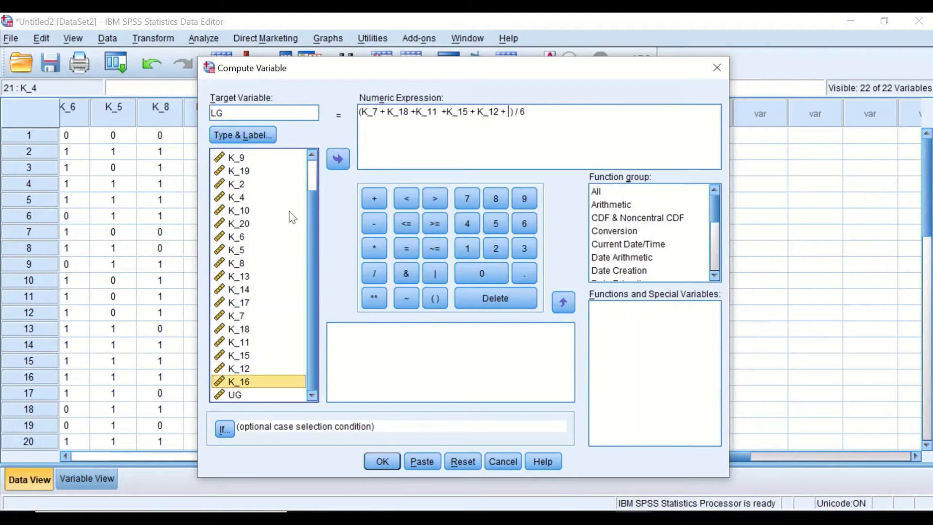
{"action": "left_click", "coordinate": [339, 158]}
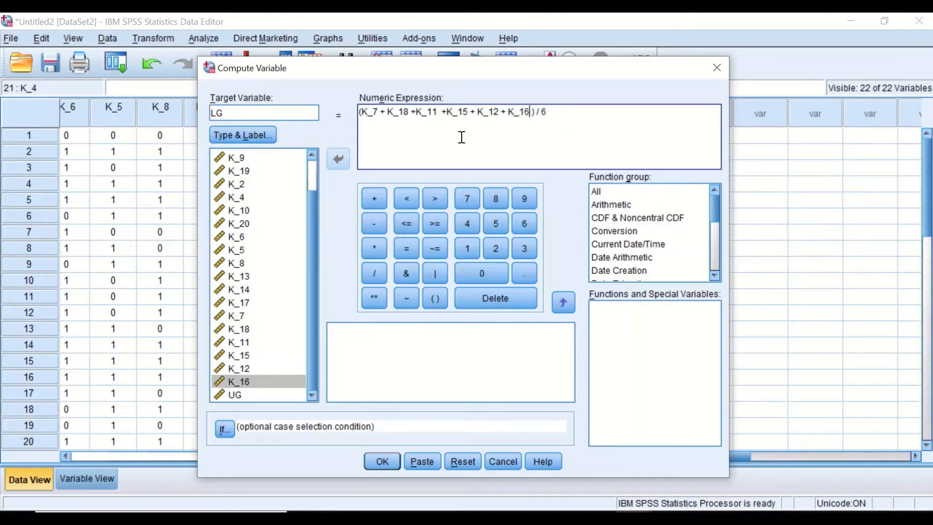
{"action": "left_click", "coordinate": [381, 461]}
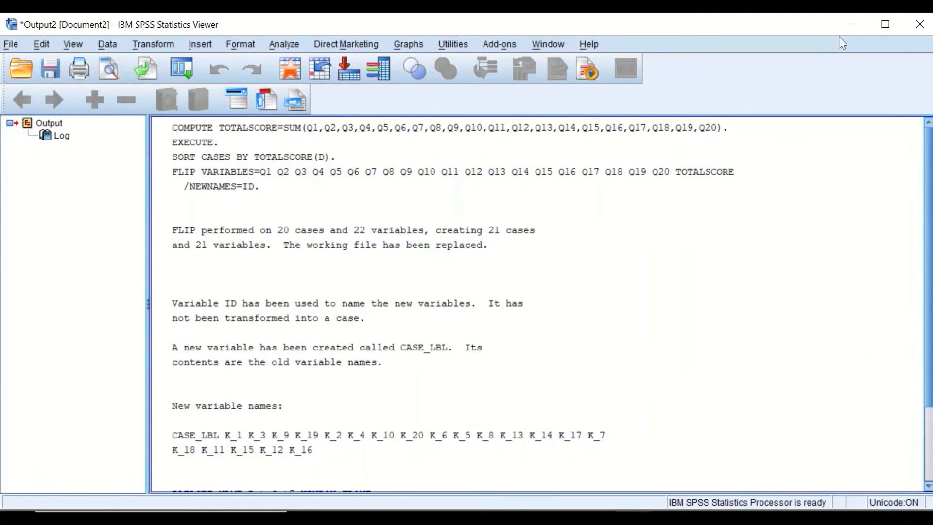
{"action": "left_click", "coordinate": [851, 25]}
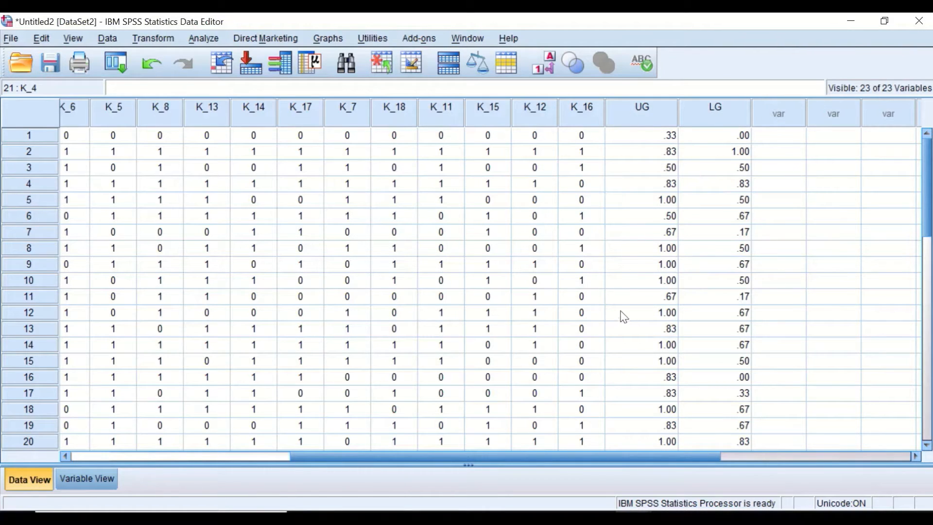
- Start a fresh variable computation with the previous entries cleared and name the target variable ID
{"action": "left_click", "coordinate": [152, 38]}
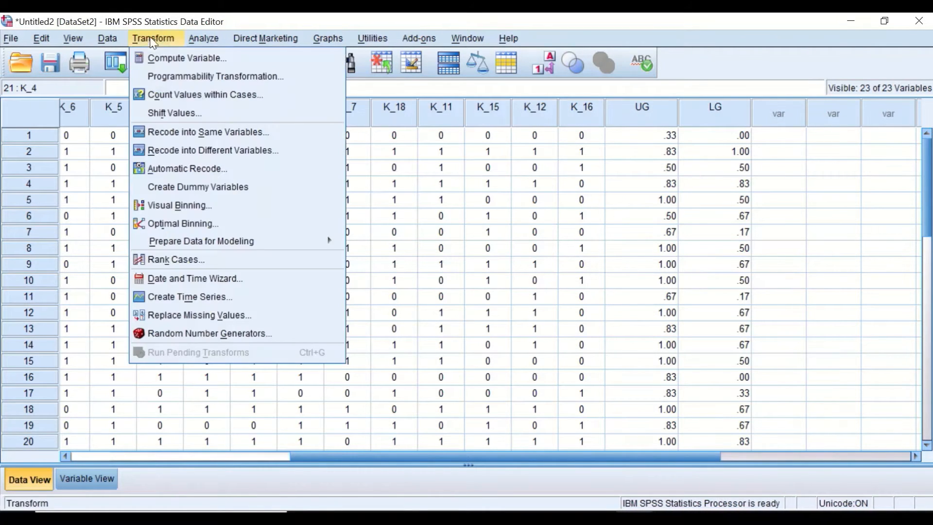
{"action": "left_click", "coordinate": [161, 62]}
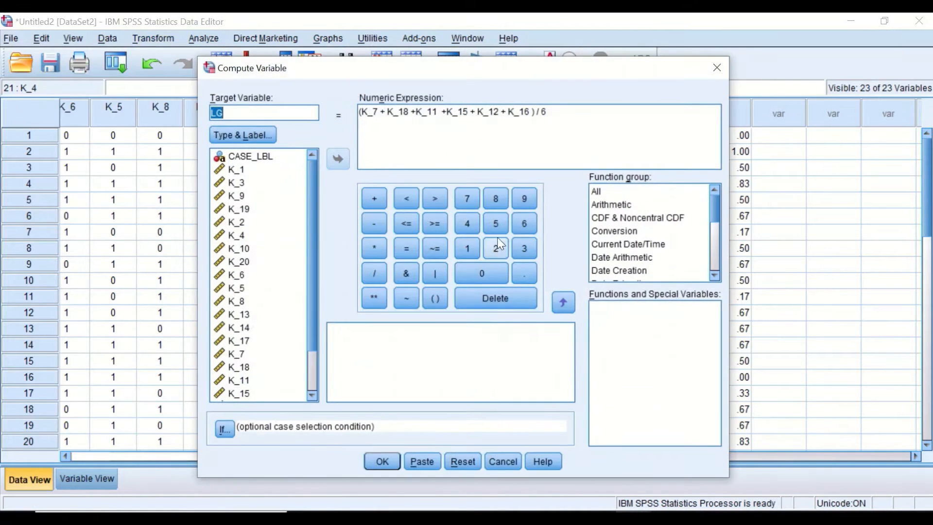
{"action": "left_click", "coordinate": [457, 460]}
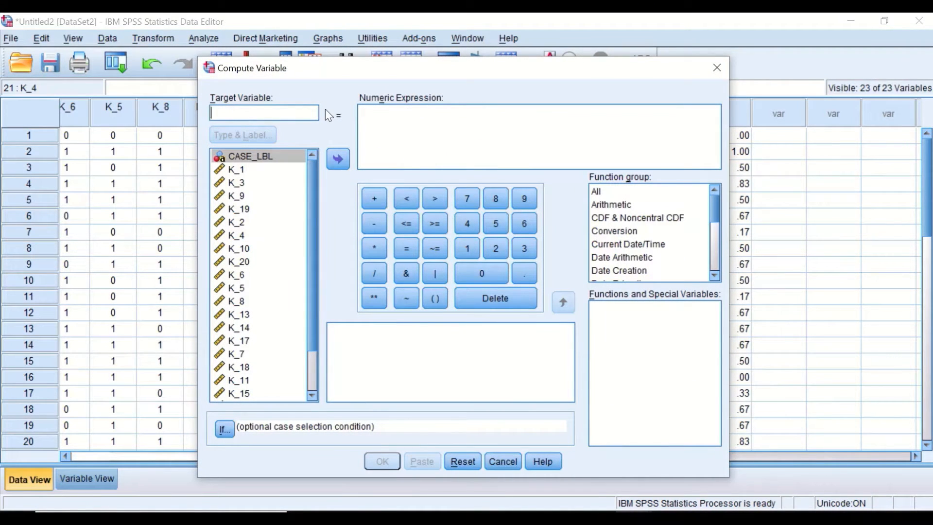
{"action": "type", "text": "ID"}
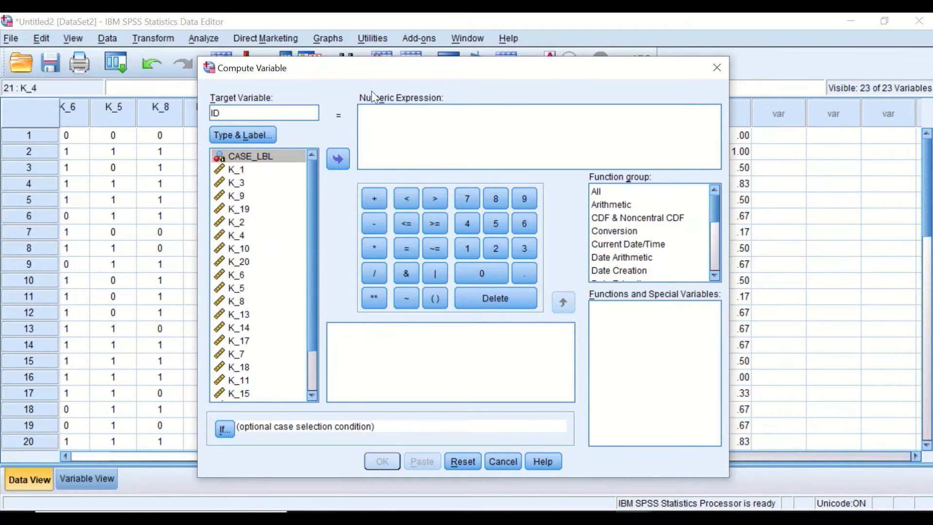
- Compute ID with the expression UG - LG and return to the dataset
{"action": "scroll", "coordinate": [313, 169], "scroll_direction": "down", "scroll_amount": 2}
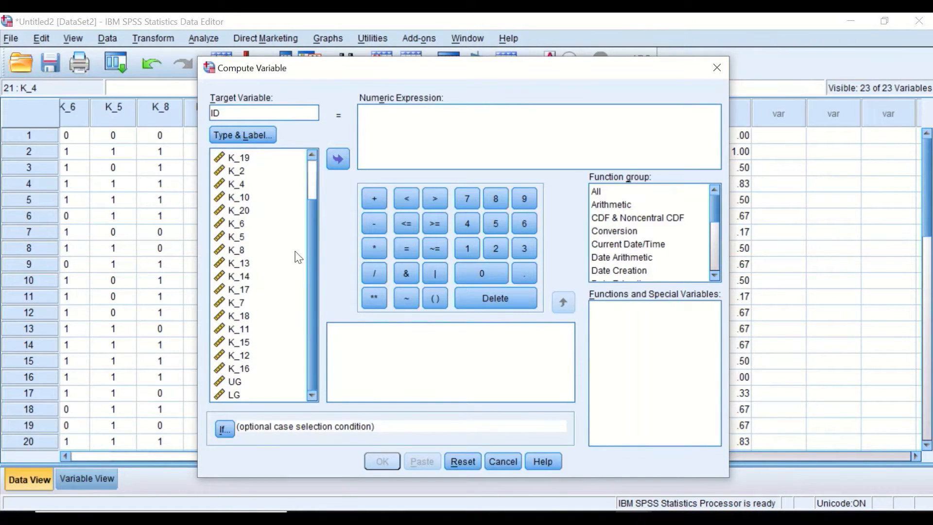
{"action": "left_click", "coordinate": [233, 381]}
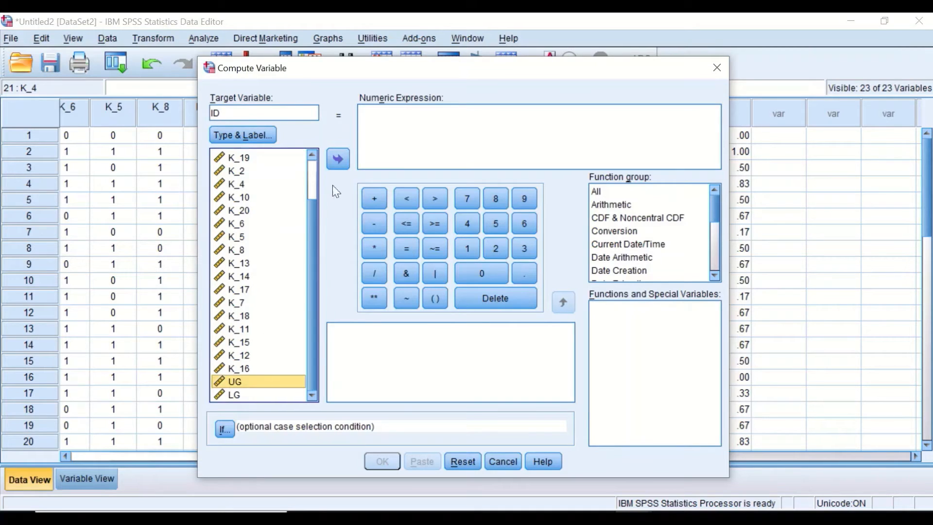
{"action": "left_click", "coordinate": [338, 158]}
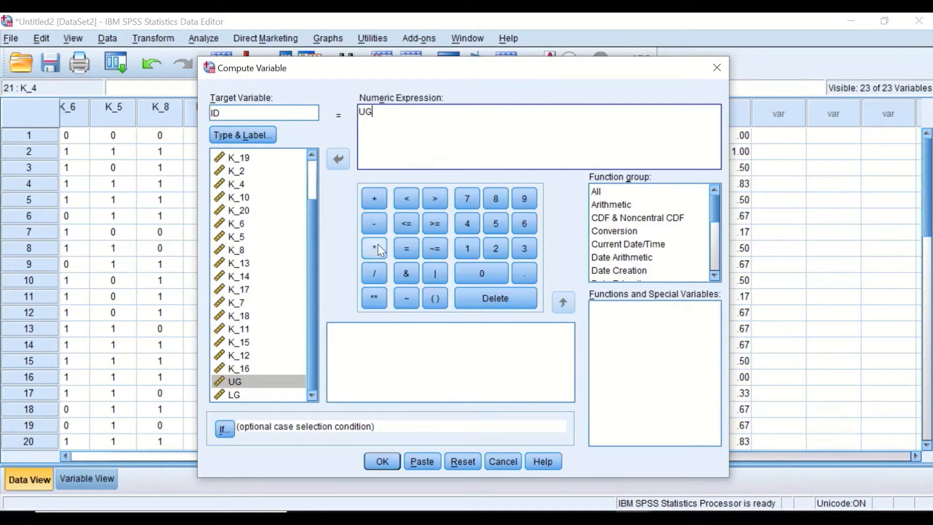
{"action": "left_click", "coordinate": [373, 224]}
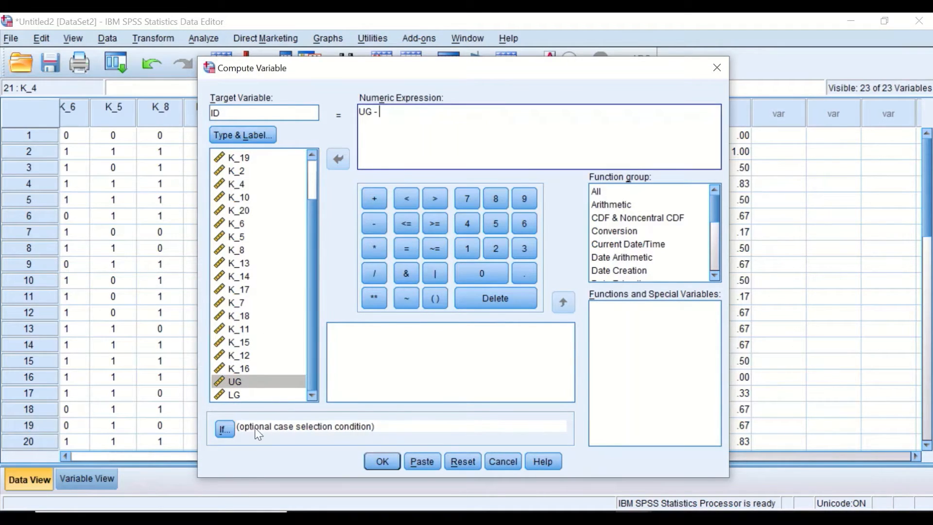
{"action": "left_click", "coordinate": [237, 395]}
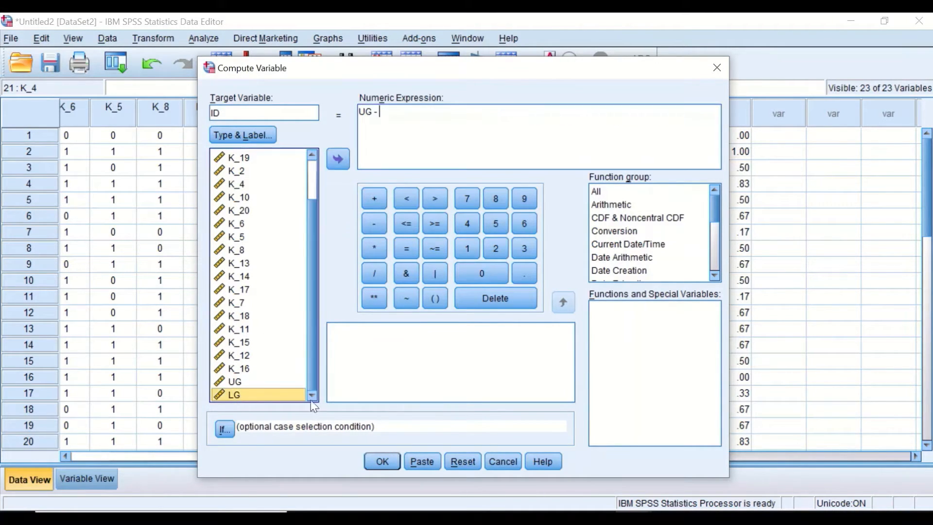
{"action": "left_click", "coordinate": [341, 158]}
{"action": "left_click", "coordinate": [382, 462]}
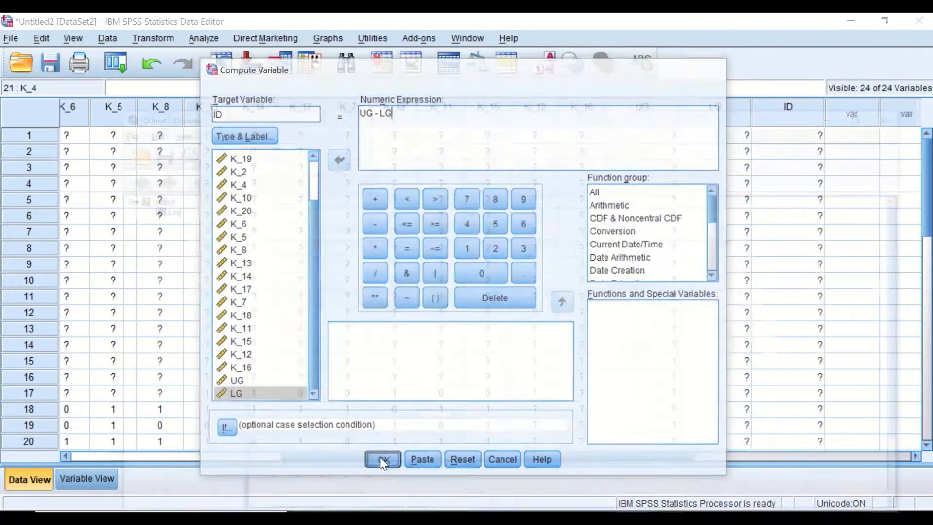
{"action": "left_click", "coordinate": [846, 30]}
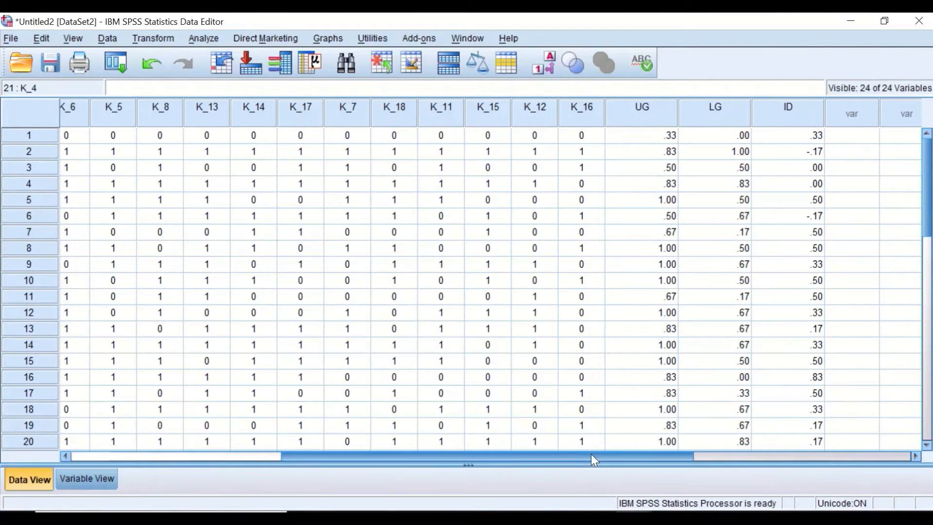
- Examine the ID values against UG and LG across all questions, including rows 3 and 4
{"action": "left_click_drag", "start_coordinate": [589, 453], "coordinate": [764, 448]}
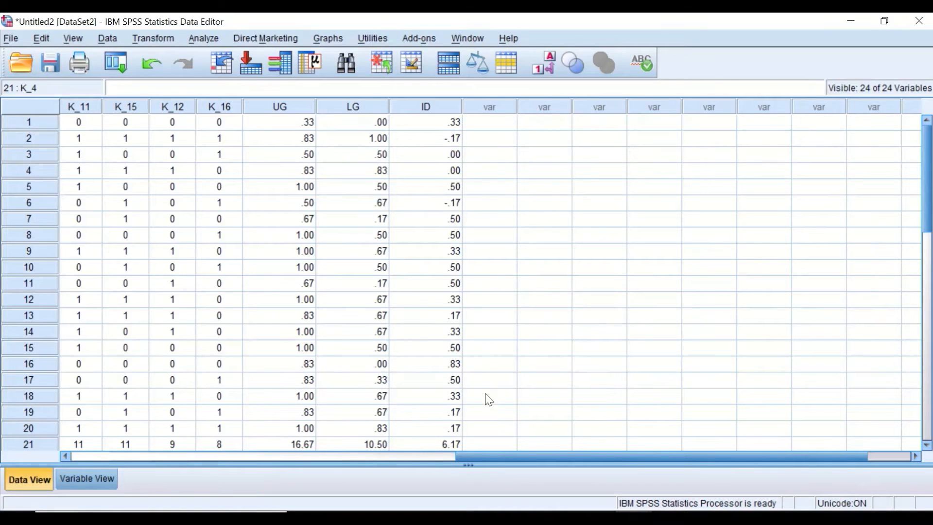
{"action": "scroll", "coordinate": [485, 395], "scroll_direction": "down", "scroll_amount": 2}
{"action": "scroll", "coordinate": [487, 397], "scroll_direction": "up", "scroll_amount": 1}
{"action": "left_click_drag", "start_coordinate": [535, 455], "coordinate": [113, 430]}
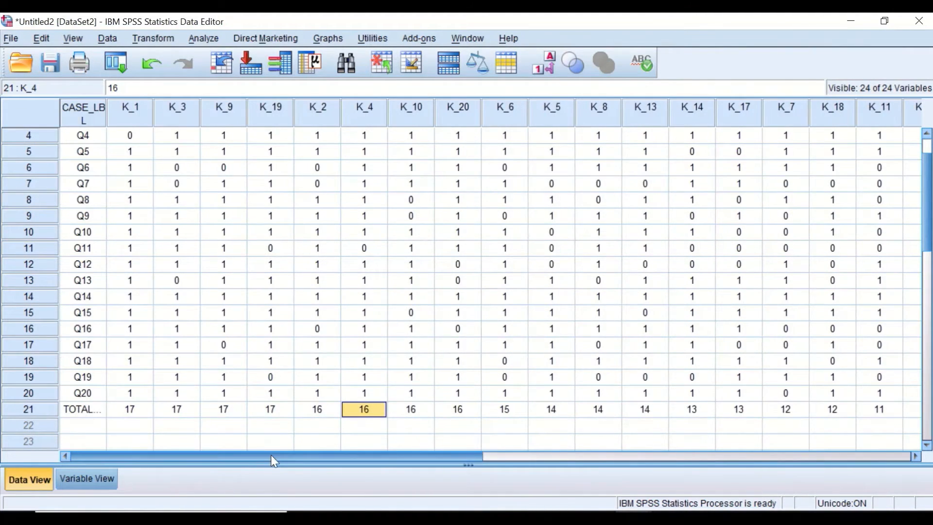
{"action": "left_click_drag", "start_coordinate": [270, 456], "coordinate": [581, 469]}
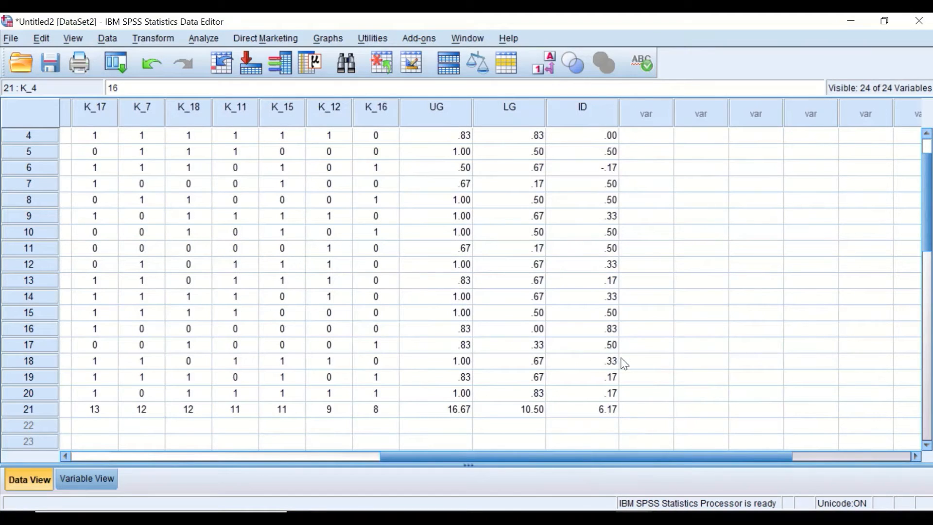
{"action": "scroll", "coordinate": [597, 359], "scroll_direction": "up", "scroll_amount": 1}
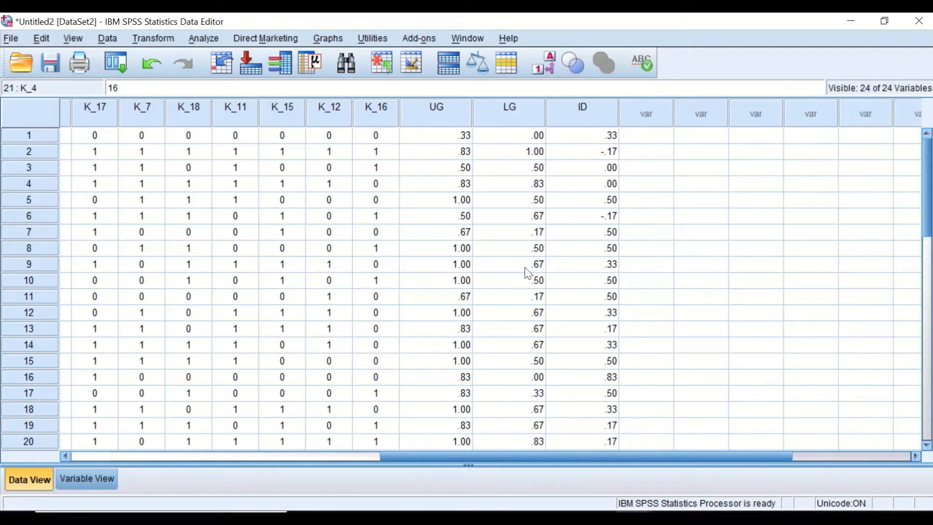
{"action": "left_click_drag", "start_coordinate": [718, 454], "coordinate": [683, 397]}
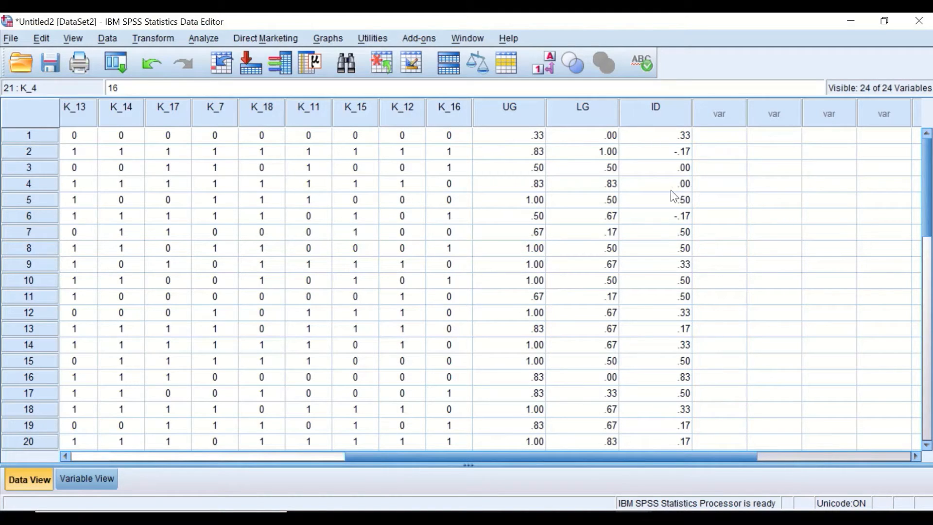
{"action": "left_click", "coordinate": [680, 173]}
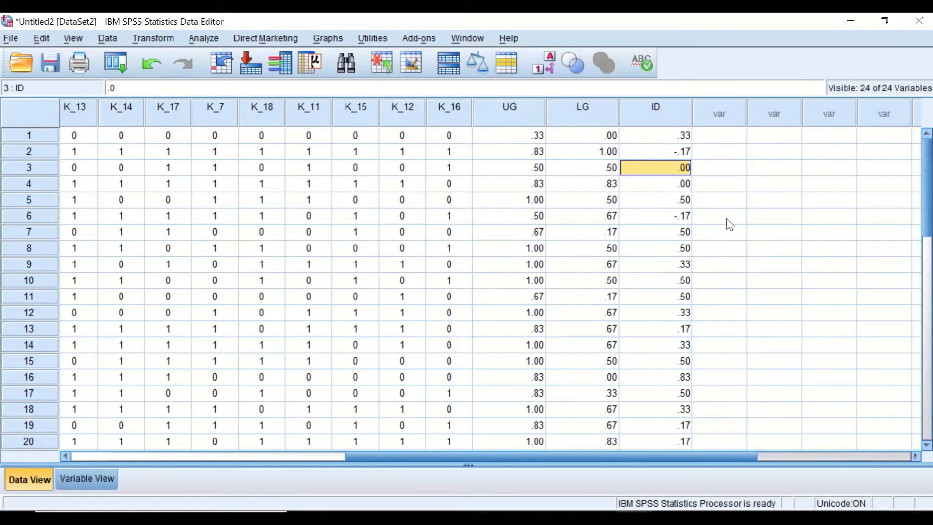
{"action": "left_click", "coordinate": [605, 185]}
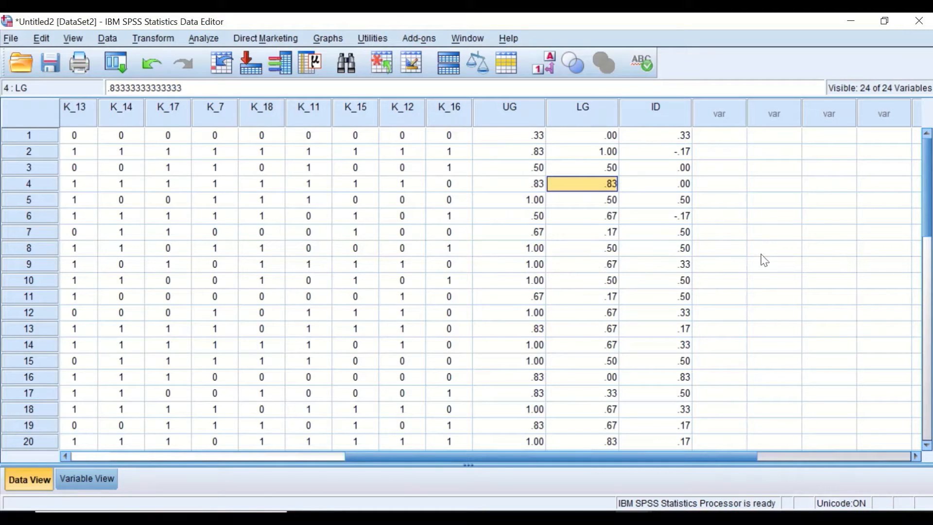
- Inspect the ID value in row 16 and identify which question it belongs to, comparing its UG and LG
{"action": "scroll", "coordinate": [694, 201], "scroll_direction": "down", "scroll_amount": 1}
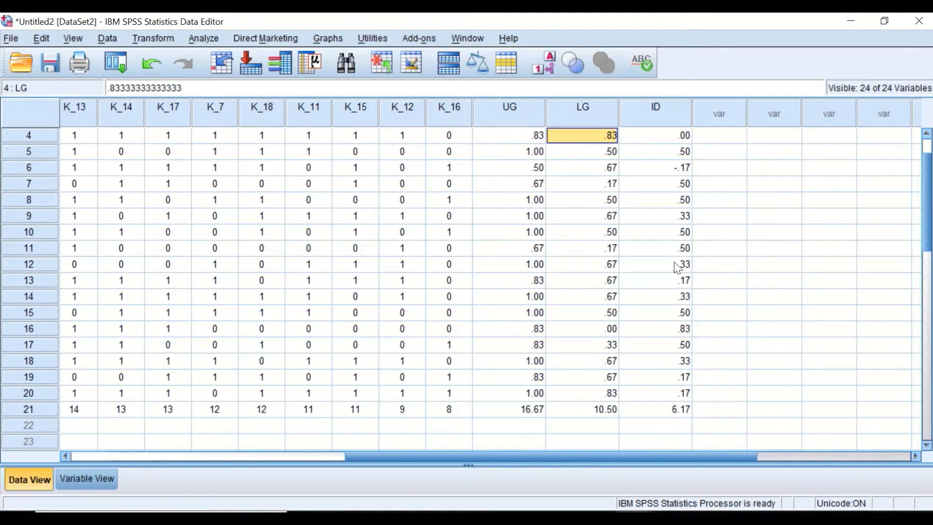
{"action": "left_click", "coordinate": [669, 330]}
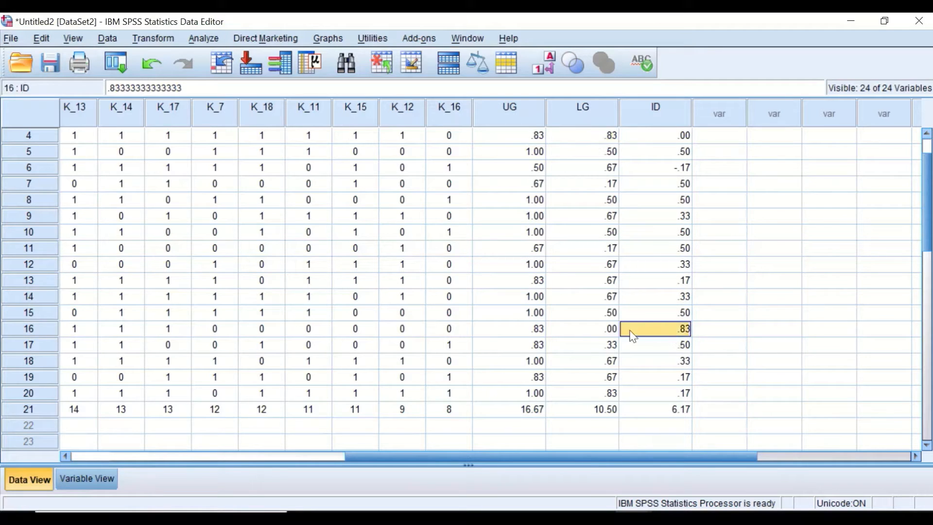
{"action": "left_click", "coordinate": [42, 334]}
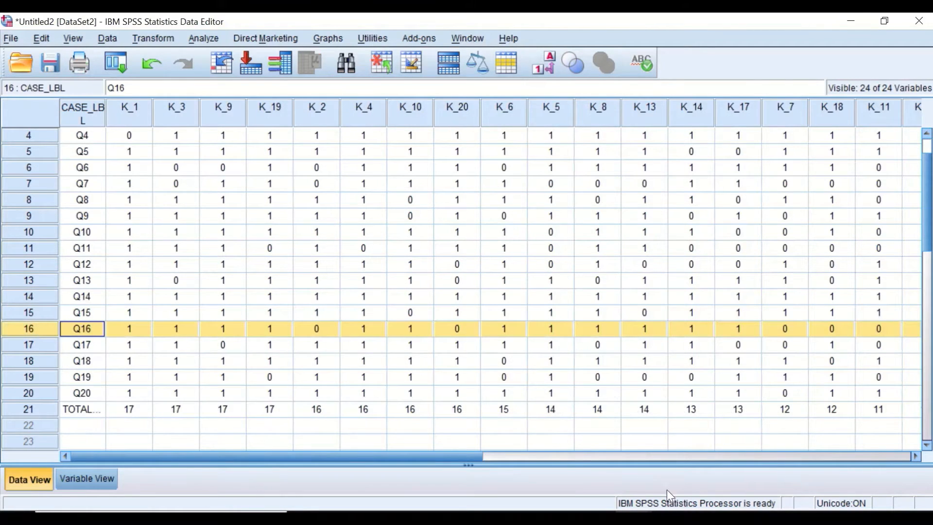
{"action": "left_click_drag", "start_coordinate": [451, 459], "coordinate": [754, 457]}
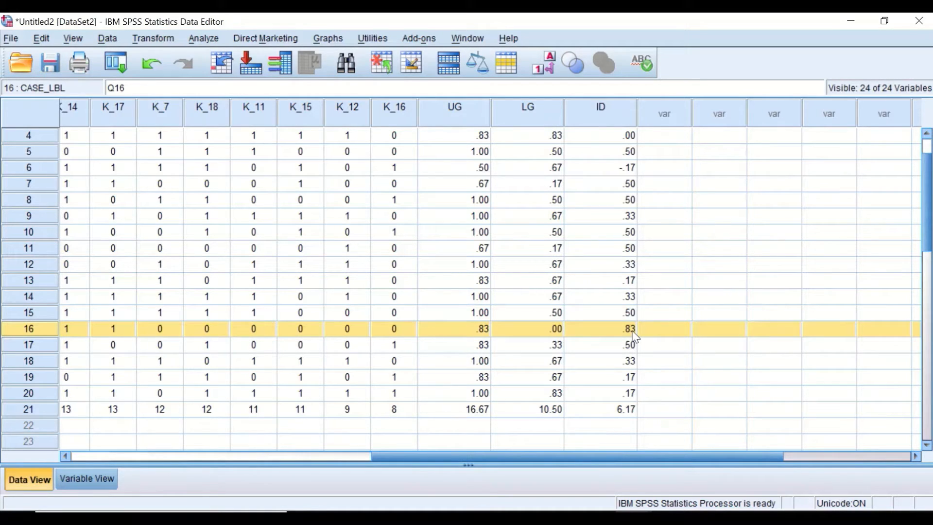
{"action": "left_click", "coordinate": [667, 313]}
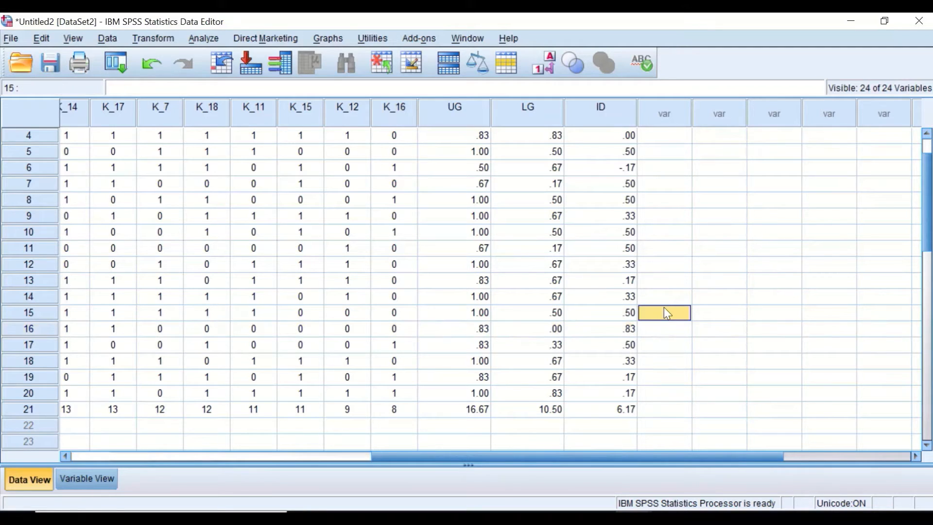
{"action": "left_click", "coordinate": [624, 331]}
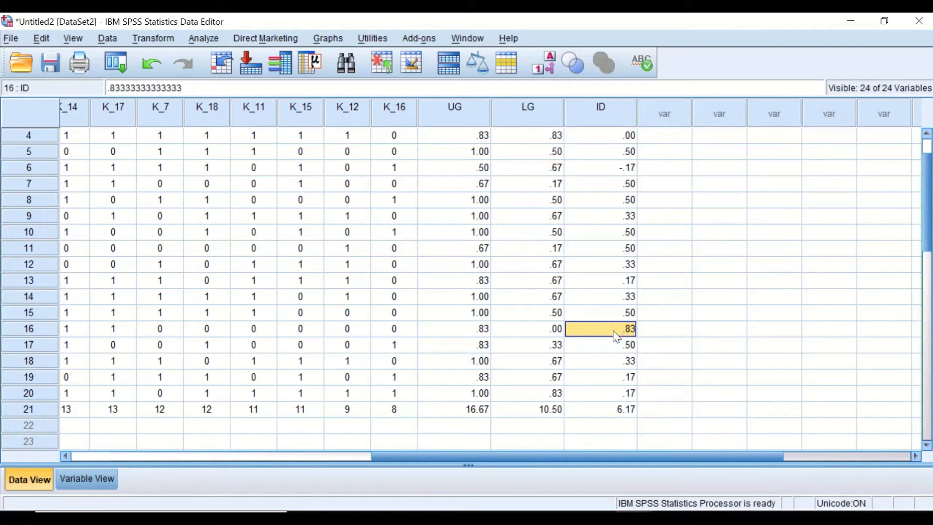
- Inspect the ID values in rows 19 and 20, leaving the data as it is
{"action": "left_click", "coordinate": [626, 380]}
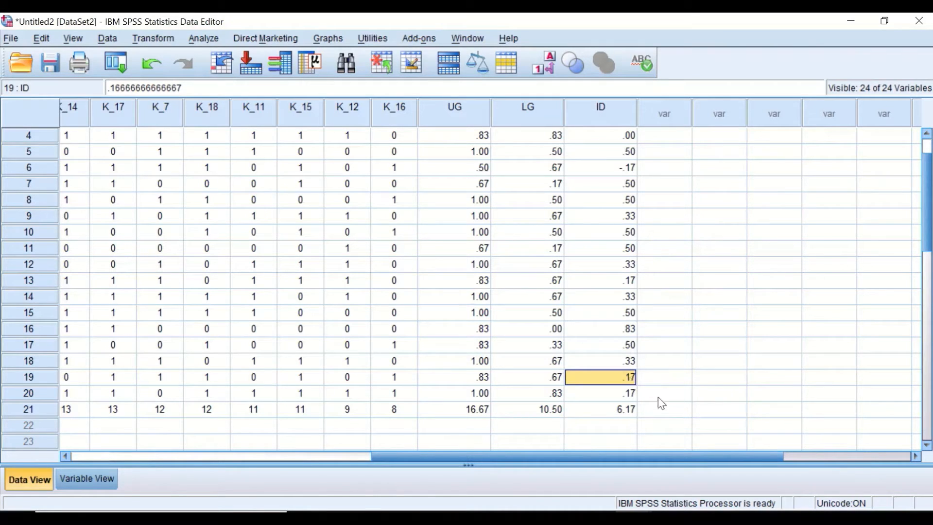
{"action": "right_click", "coordinate": [613, 377]}
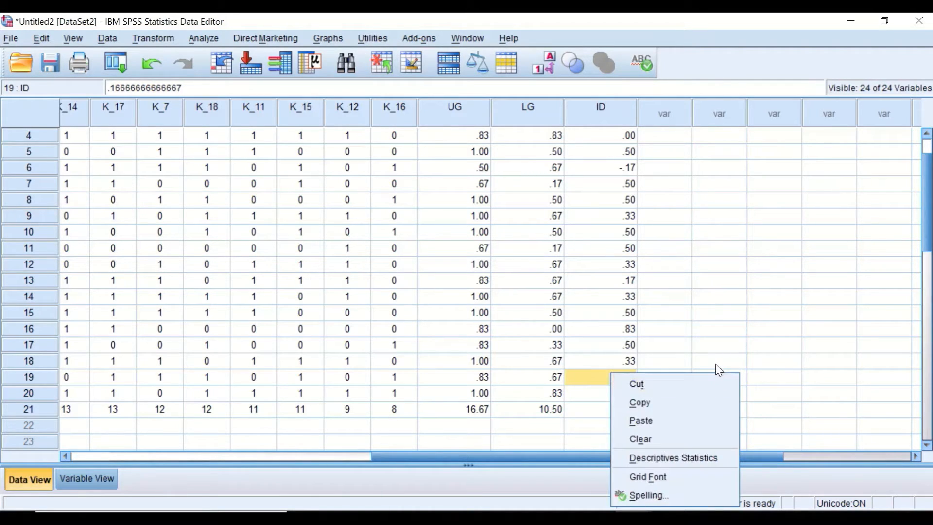
{"action": "left_click", "coordinate": [716, 365]}
{"action": "left_click", "coordinate": [623, 391]}
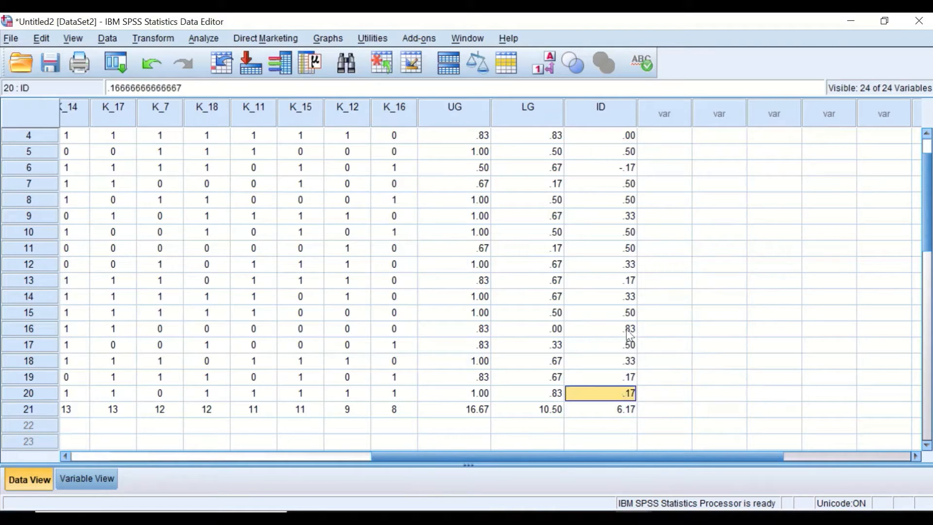
- Inspect the ID values question by question in rows 17 and 15 up through 9, leaving the data as it is
{"action": "left_click", "coordinate": [628, 344]}
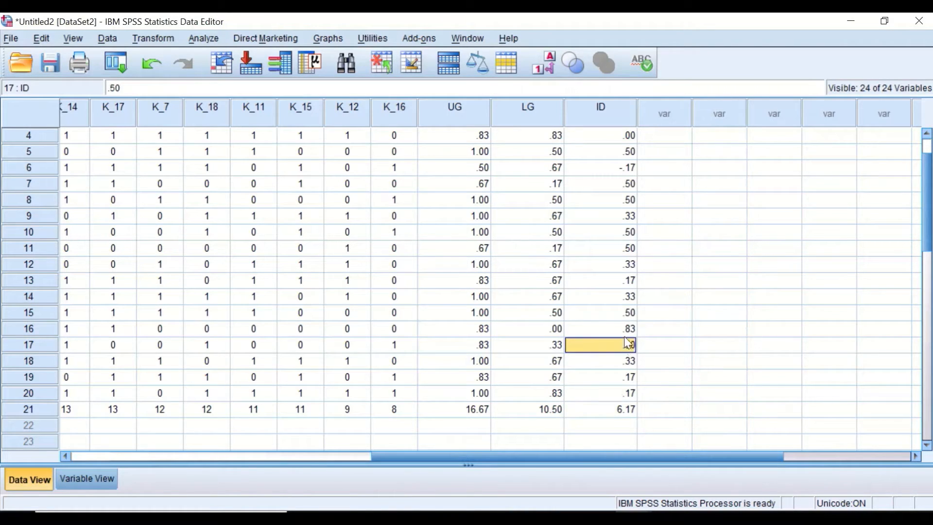
{"action": "left_click", "coordinate": [628, 314]}
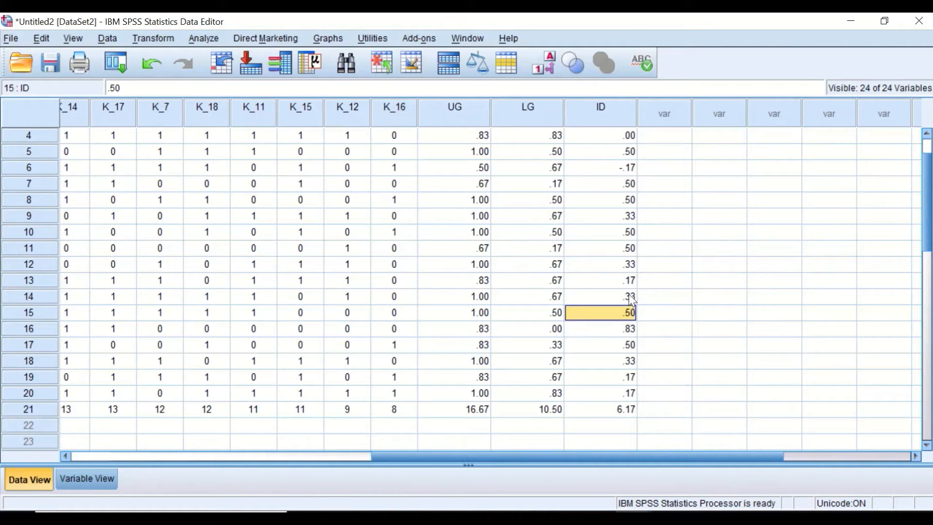
{"action": "left_click", "coordinate": [631, 299]}
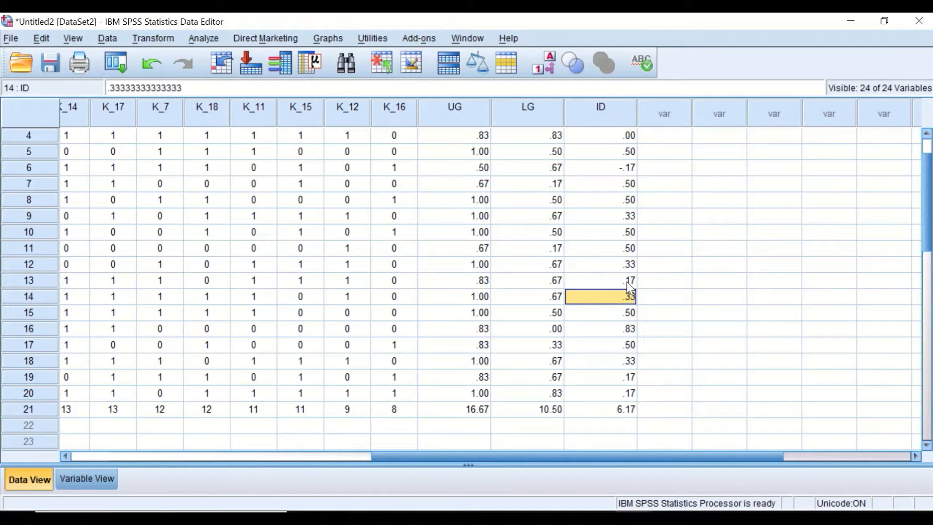
{"action": "left_click", "coordinate": [627, 281]}
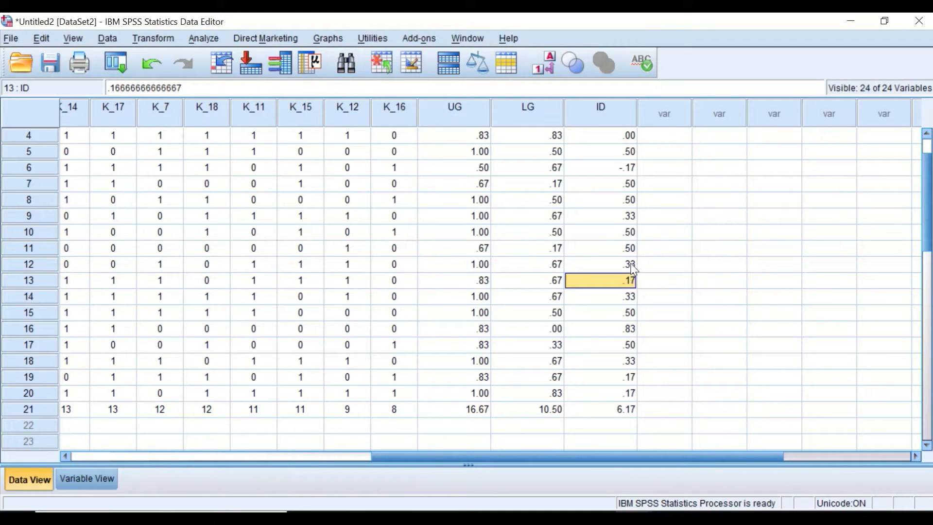
{"action": "left_click", "coordinate": [632, 266]}
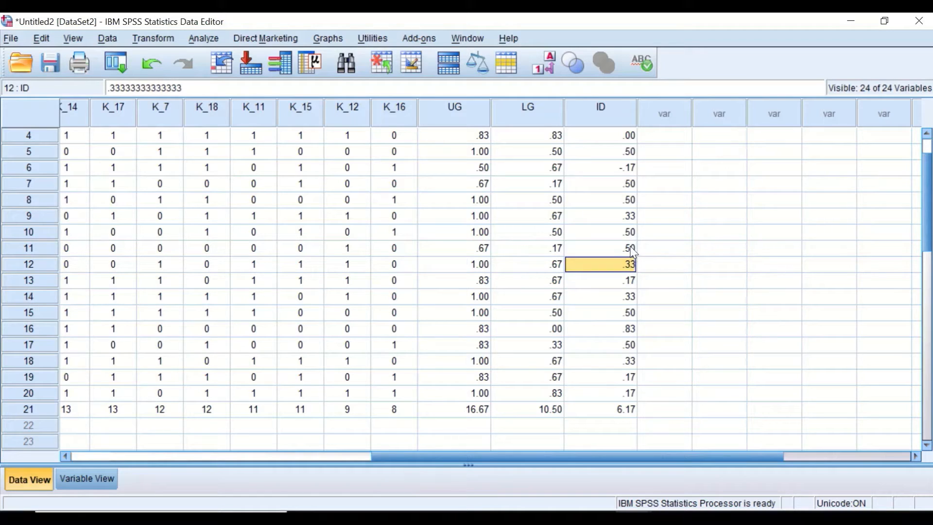
{"action": "left_click", "coordinate": [631, 249]}
{"action": "left_click", "coordinate": [628, 227]}
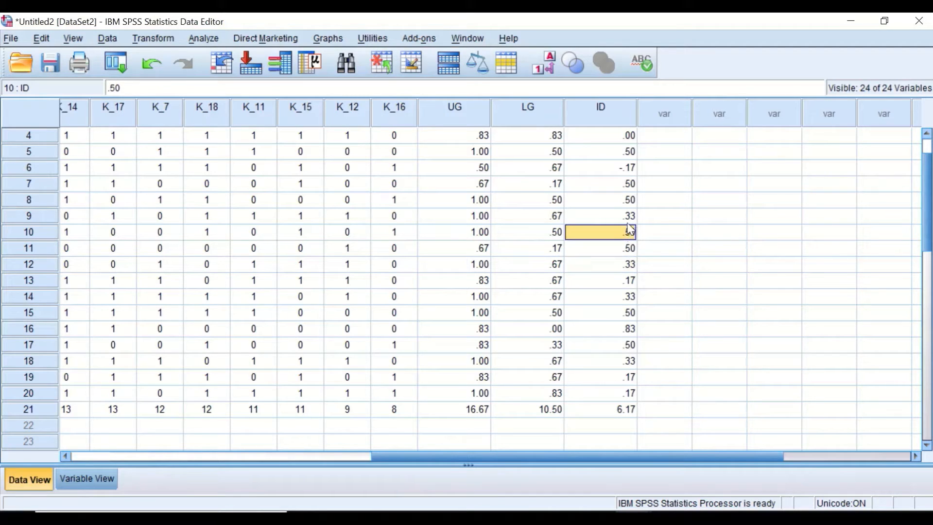
{"action": "left_click", "coordinate": [630, 216]}
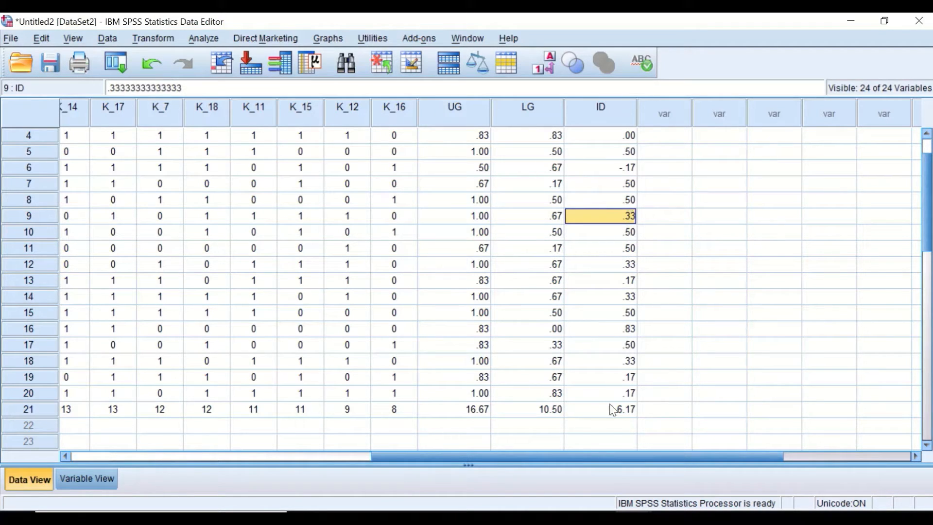
{"action": "scroll", "coordinate": [685, 323], "scroll_direction": "up", "scroll_amount": 1}
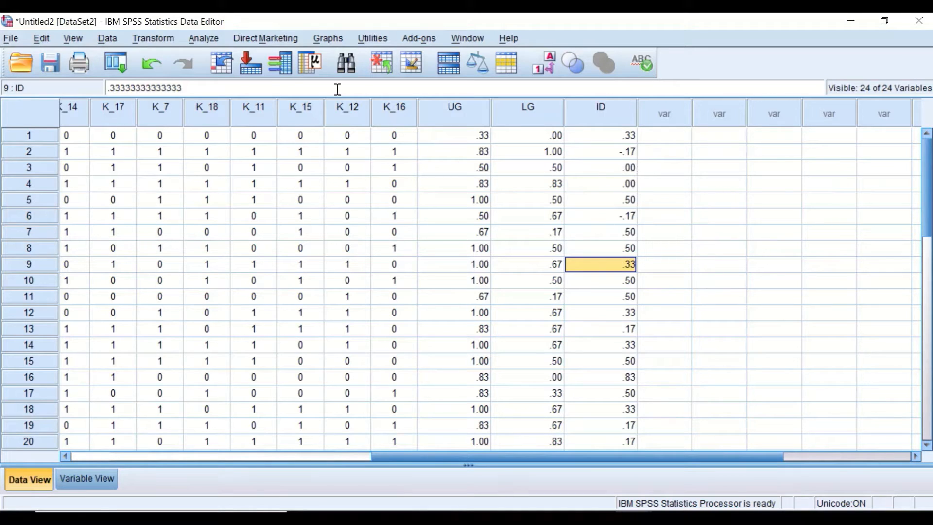
- Start a new Compute Variable, name the target variable IDpERCENTAGE and clear the previous numeric expression
{"action": "left_click", "coordinate": [153, 38]}
{"action": "left_click", "coordinate": [179, 57]}
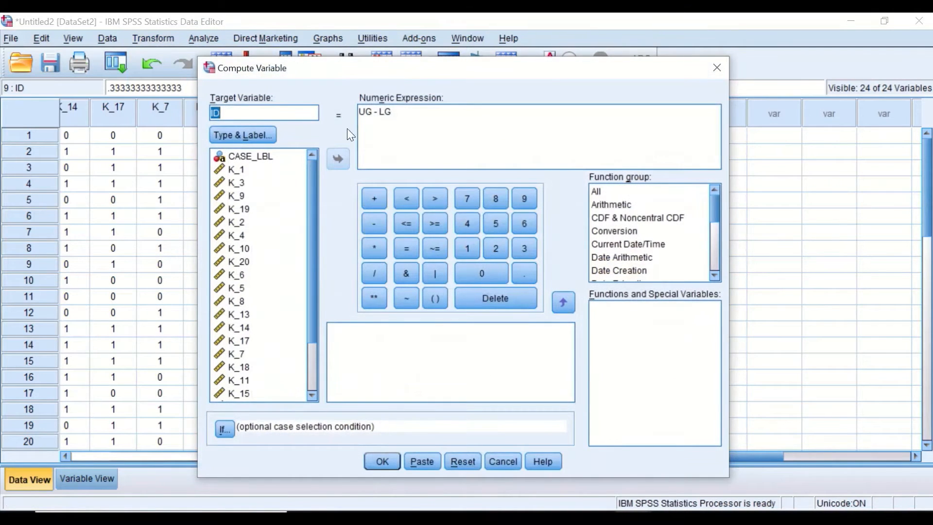
{"action": "left_click", "coordinate": [253, 112]}
{"action": "type", "text": "pERCENTAGE"}
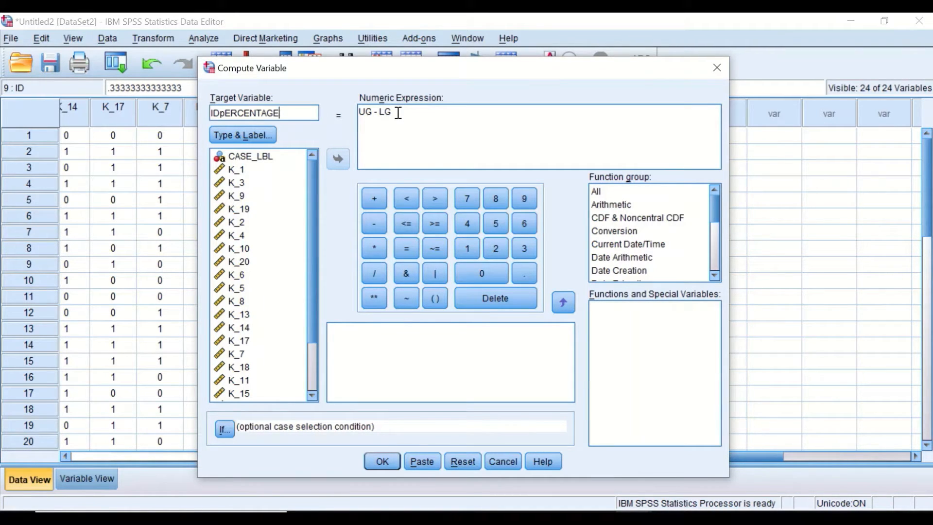
{"action": "left_click_drag", "start_coordinate": [407, 112], "coordinate": [364, 112]}
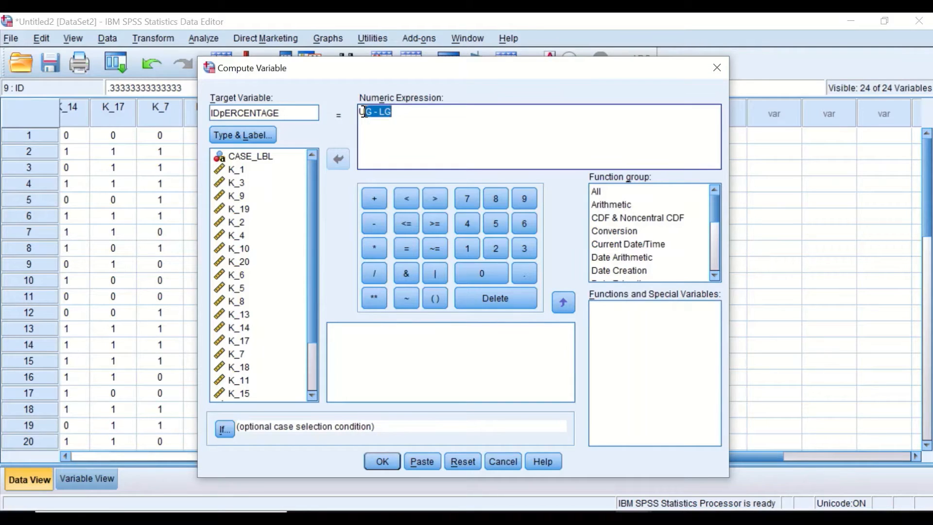
{"action": "key", "text": "Delete"}
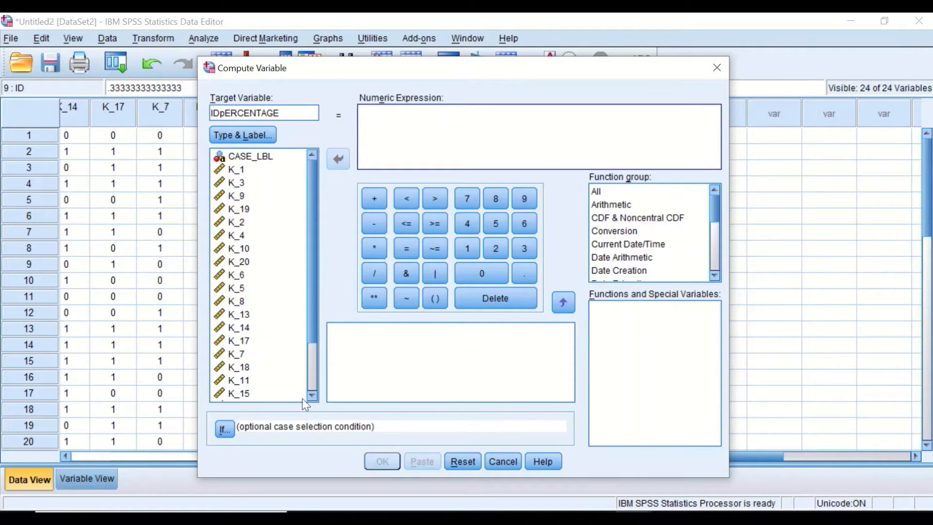
- Compute the percentage variable with the expression ID * 100, return to the dataset and review the new column
{"action": "left_click", "coordinate": [311, 268]}
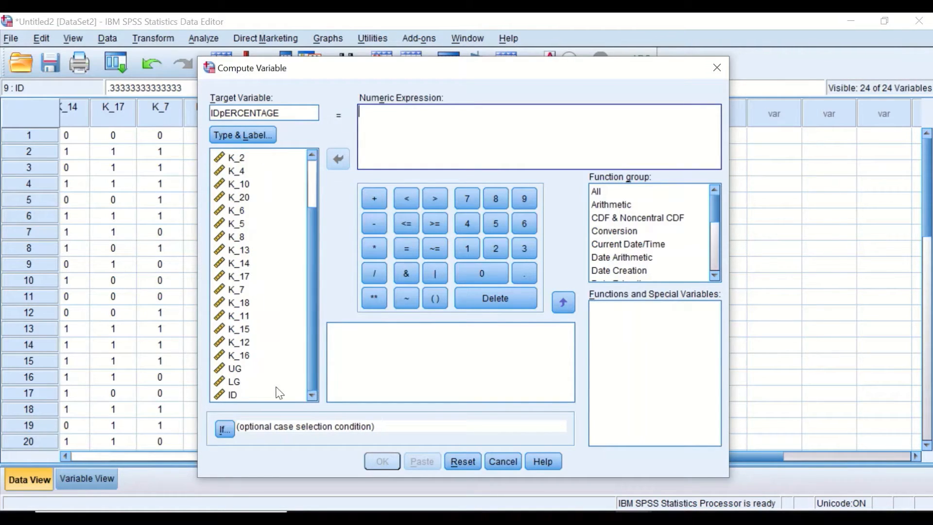
{"action": "left_click", "coordinate": [234, 394]}
{"action": "left_click", "coordinate": [337, 159]}
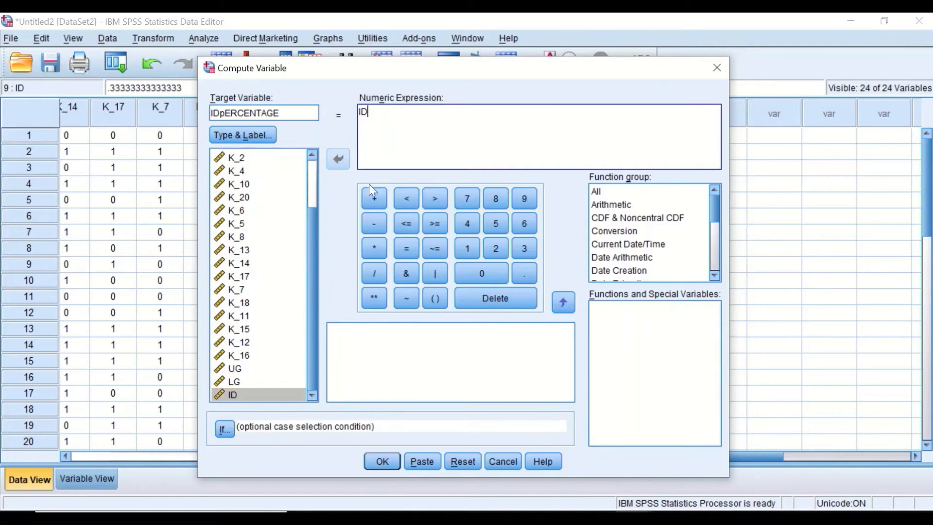
{"action": "left_click", "coordinate": [373, 248]}
{"action": "left_click", "coordinate": [462, 246]}
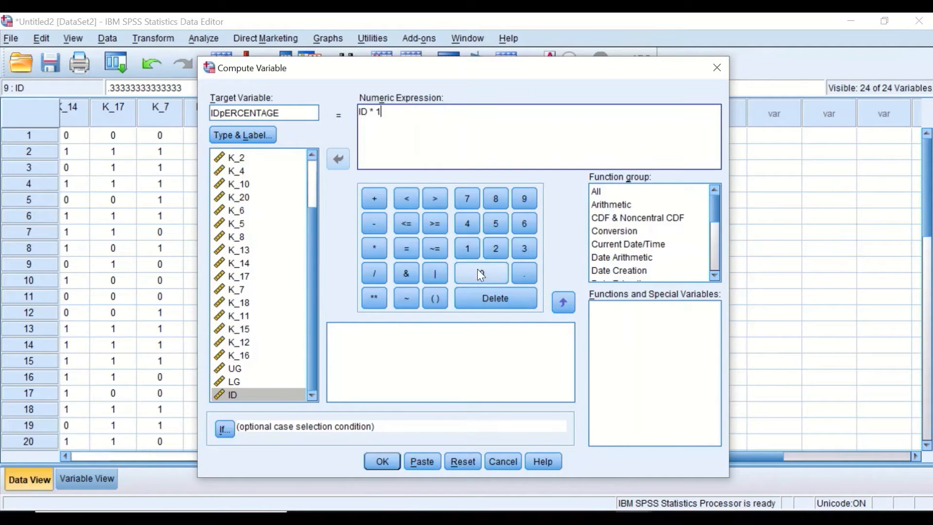
{"action": "left_click", "coordinate": [477, 271]}
{"action": "left_click", "coordinate": [477, 272]}
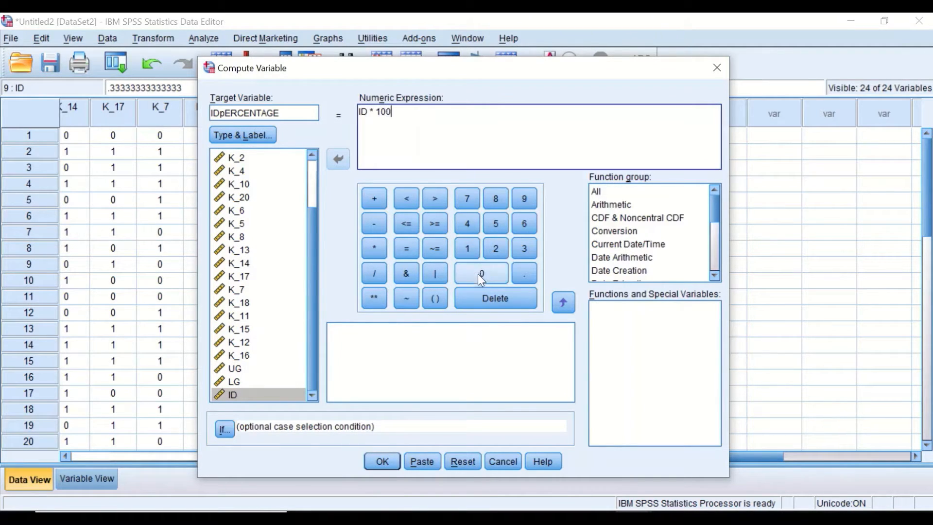
{"action": "left_click", "coordinate": [382, 461]}
{"action": "left_click", "coordinate": [851, 24]}
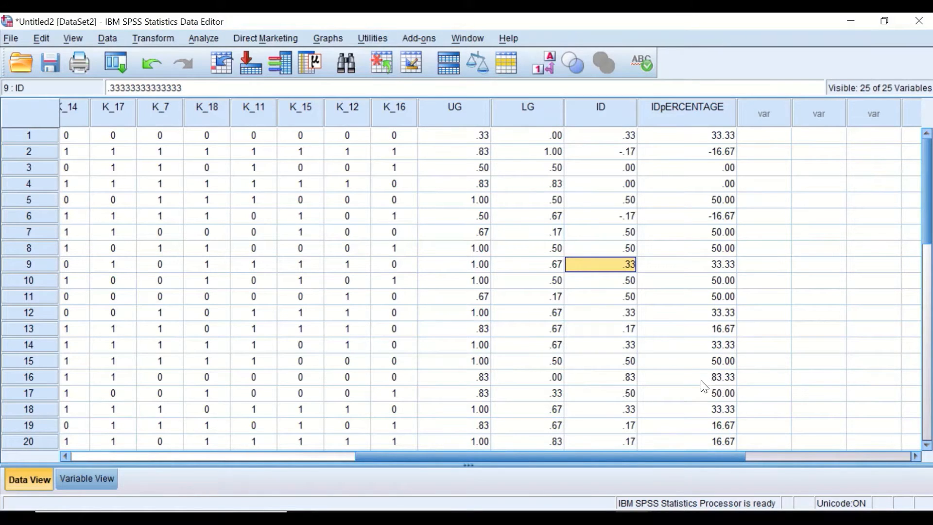
{"action": "scroll", "coordinate": [699, 325], "scroll_direction": "down", "scroll_amount": 1}
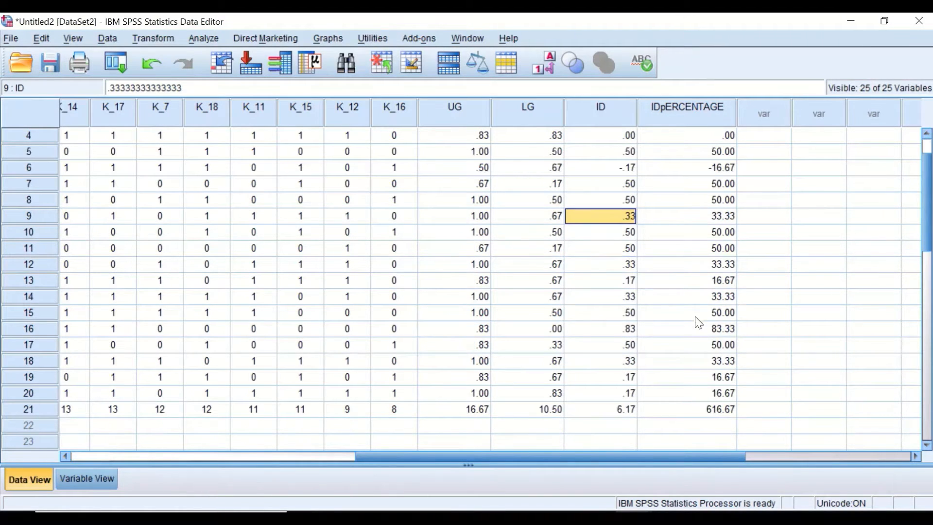
{"action": "scroll", "coordinate": [699, 323], "scroll_direction": "up", "scroll_amount": 1}
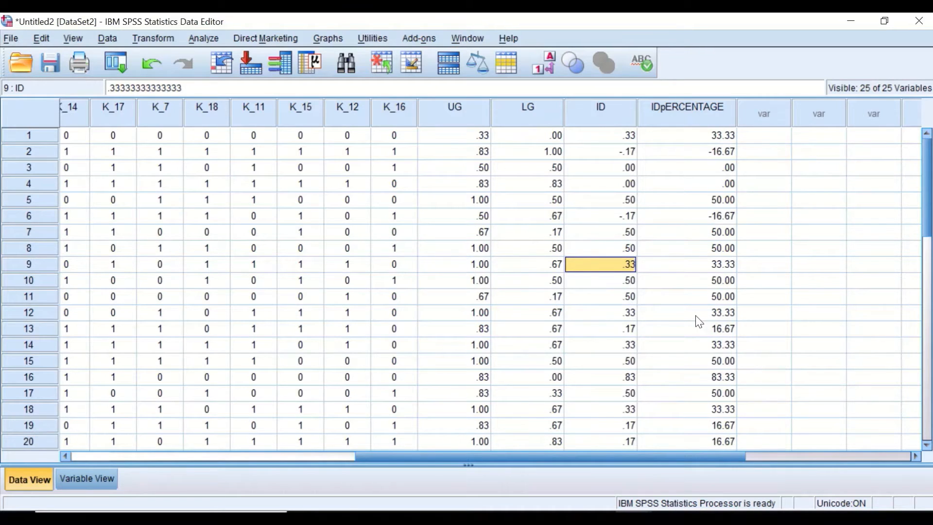
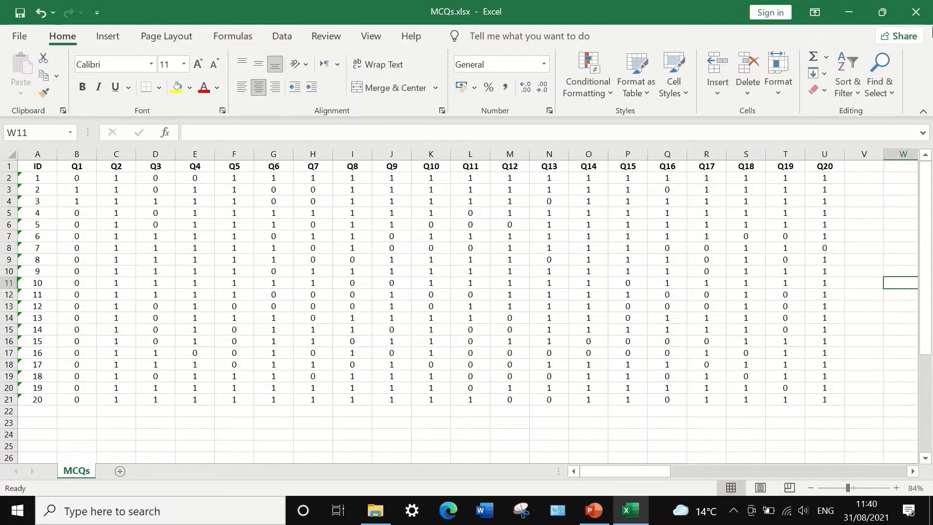
- In Excel's MCQs.xlsx workbook, enter the header "Overall mark" in cell V1, beside Q20
{"action": "left_click", "coordinate": [866, 169]}
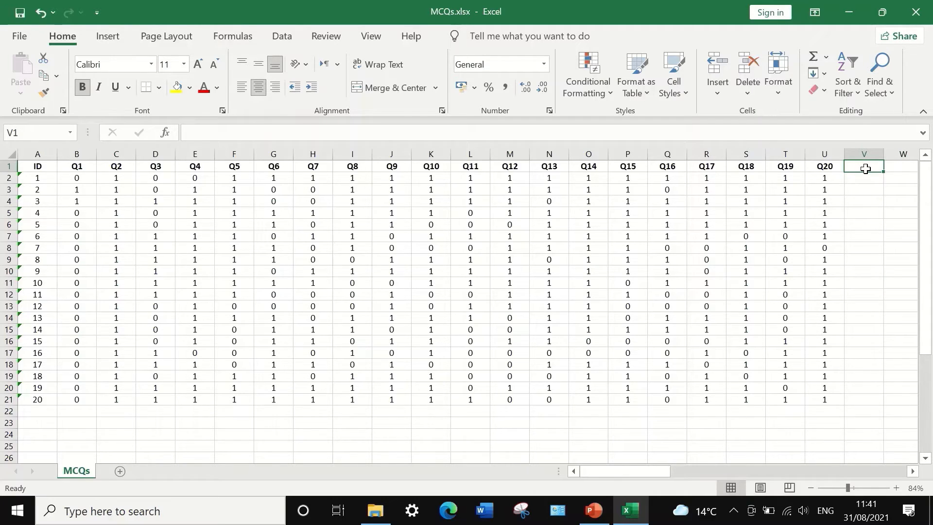
{"action": "type", "text": "oVERALL"}
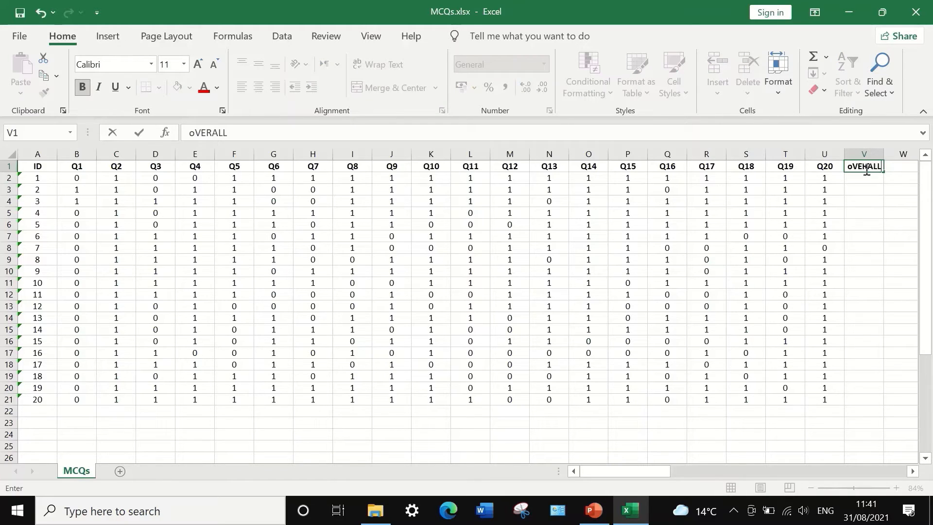
{"action": "type", "text": " mark"}
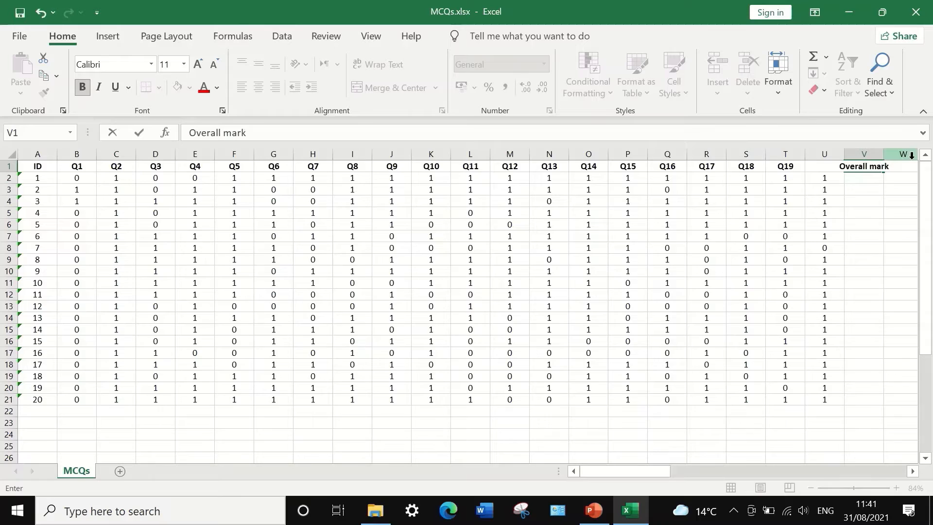
{"action": "left_click", "coordinate": [855, 172]}
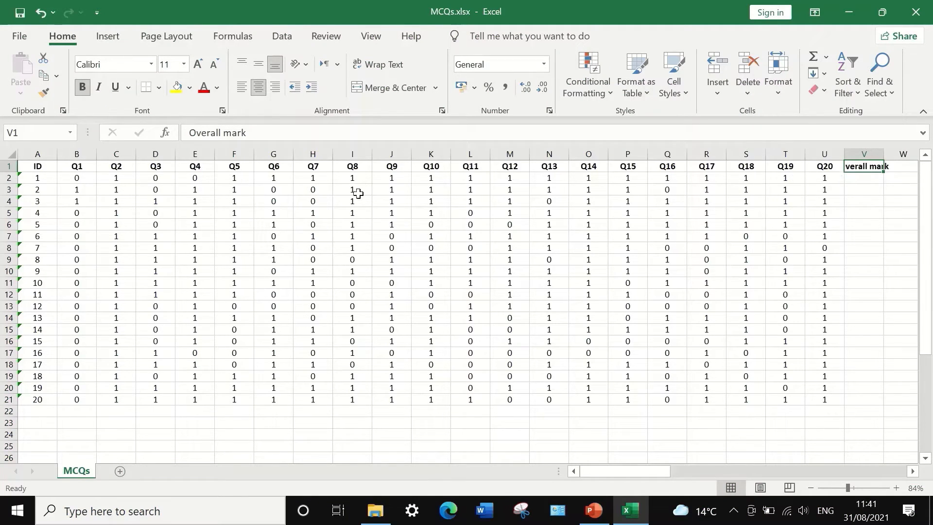
- Total the first student's Q1 to Q20 scores in cell V2 with the formula =SUM(B2:U2)
{"action": "left_click", "coordinate": [865, 179]}
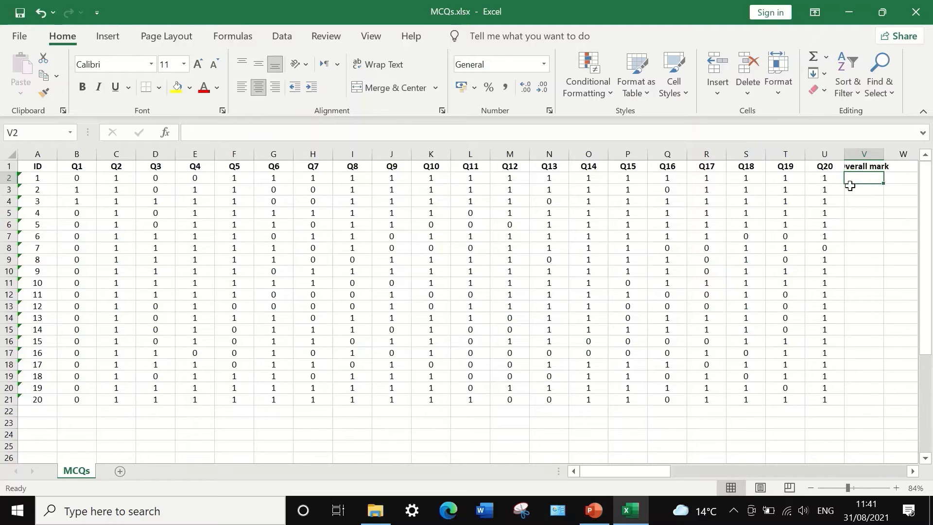
{"action": "type", "text": "="}
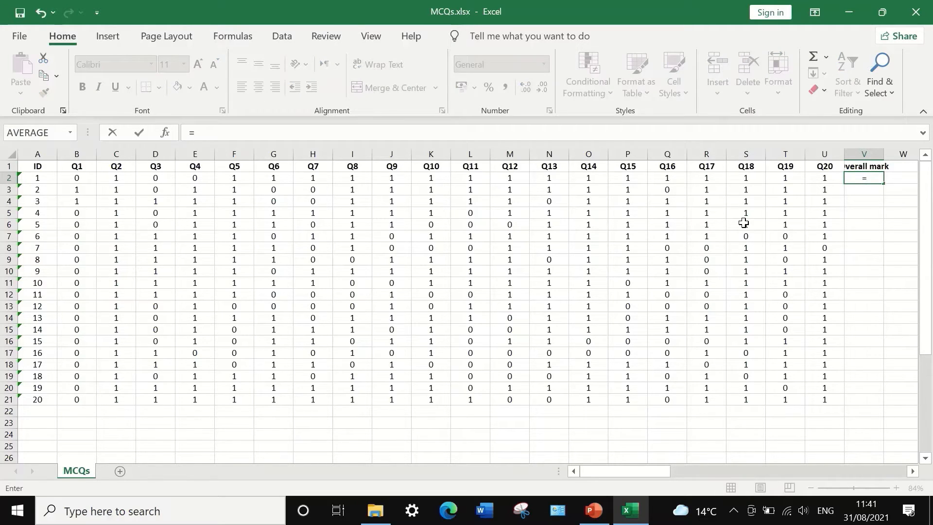
{"action": "type", "text": "sum"}
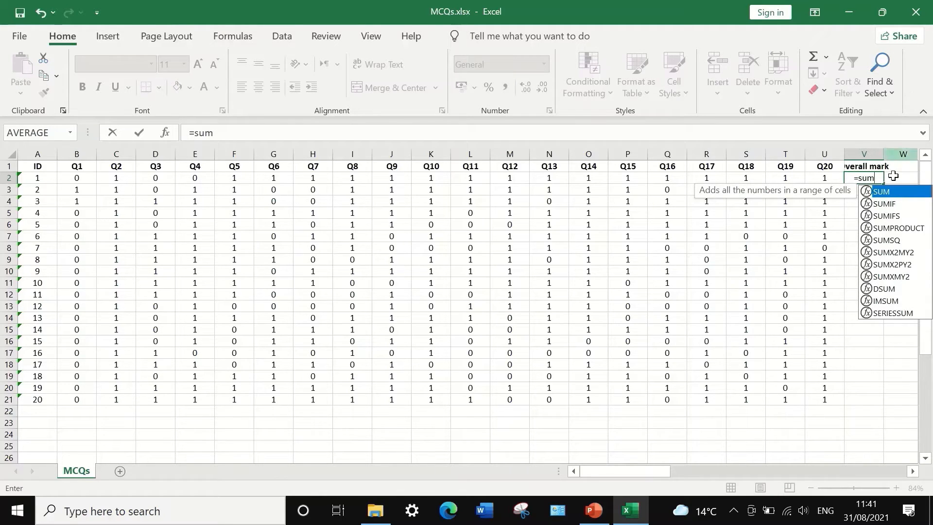
{"action": "double_click", "coordinate": [893, 194]}
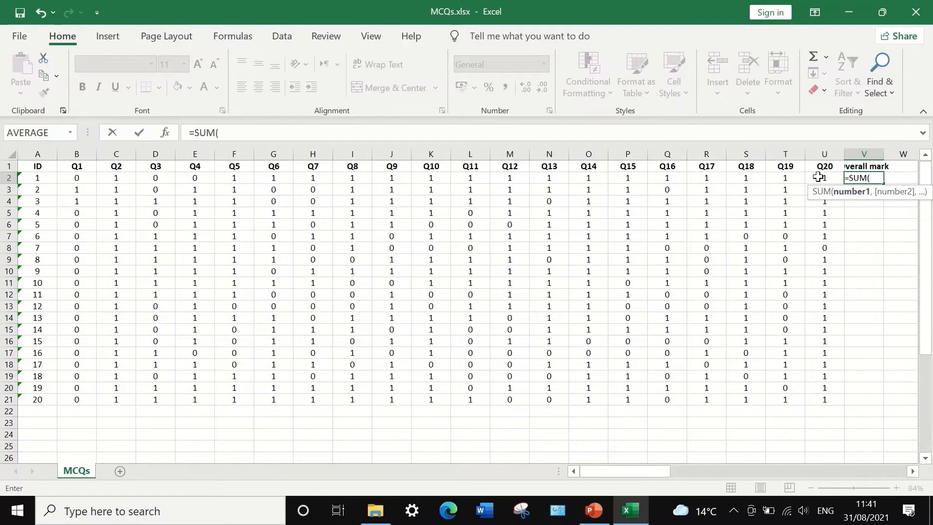
{"action": "left_click_drag", "start_coordinate": [826, 177], "coordinate": [90, 179]}
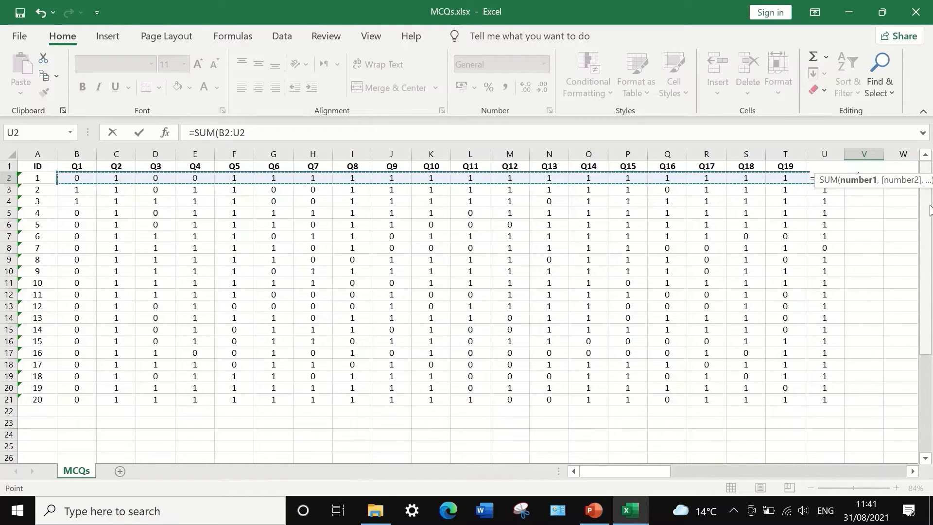
{"action": "key", "text": "Return"}
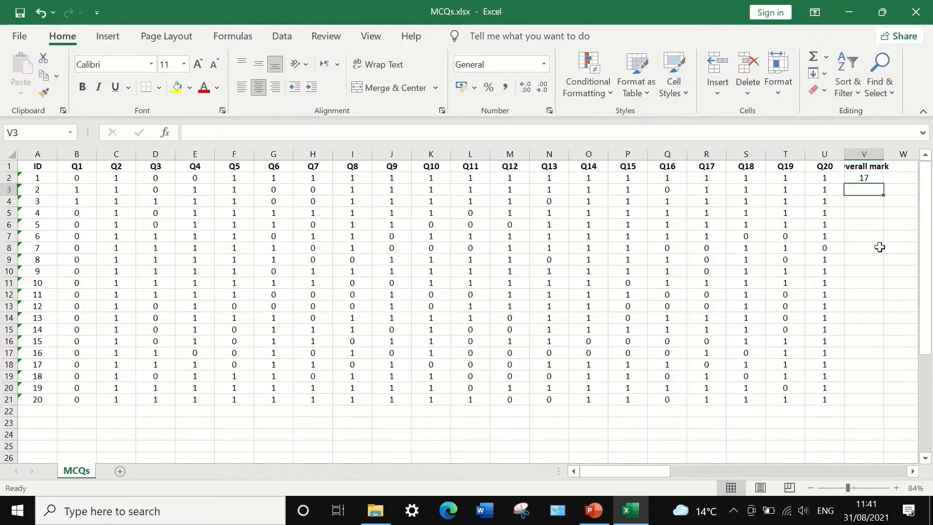
- Fill the sum formula from V2 down to V21 so that every student has an overall mark
{"action": "left_click", "coordinate": [874, 178]}
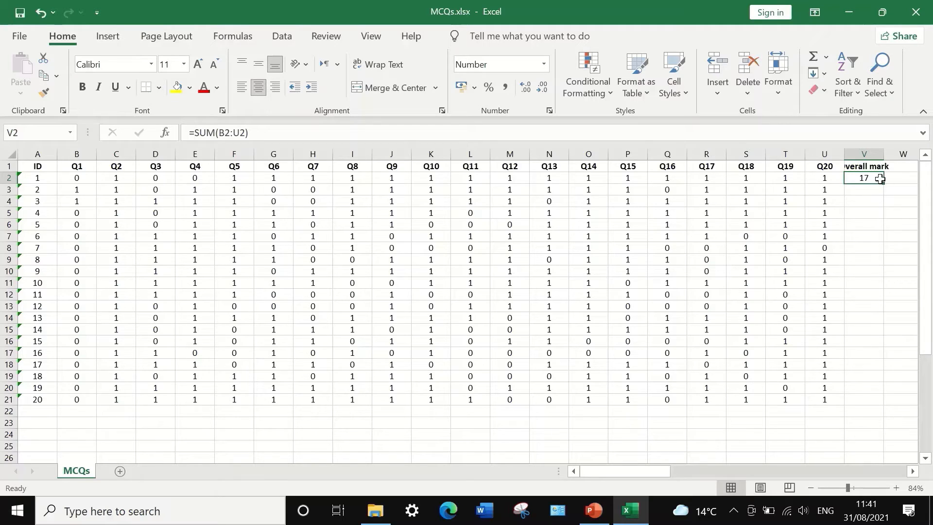
{"action": "left_click_drag", "start_coordinate": [883, 183], "coordinate": [869, 407]}
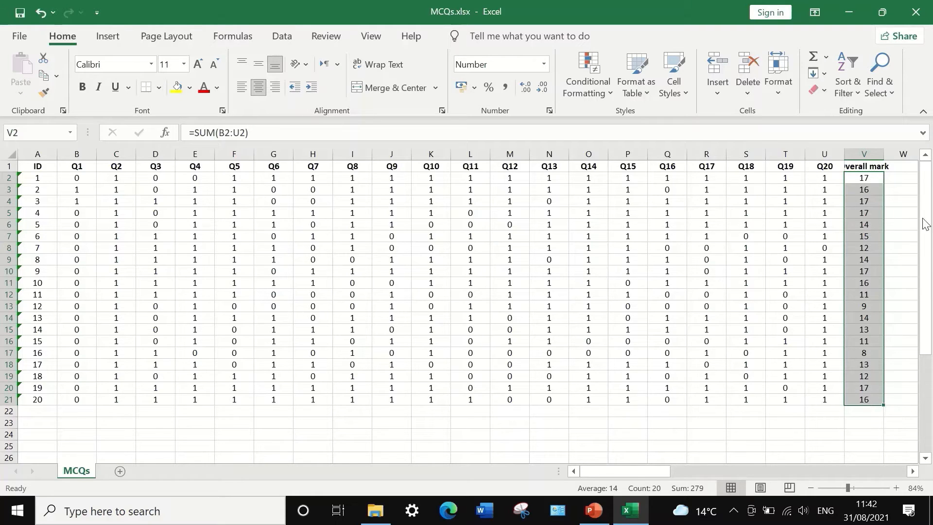
{"action": "left_click", "coordinate": [845, 436]}
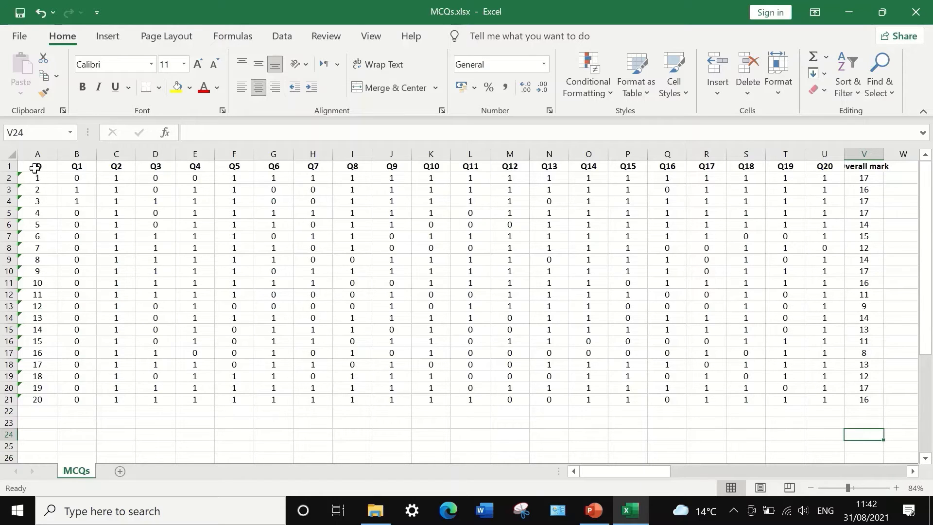
- Sort the whole data table A1:V21 by Overall mark, from largest to smallest
{"action": "left_click_drag", "start_coordinate": [35, 168], "coordinate": [869, 403]}
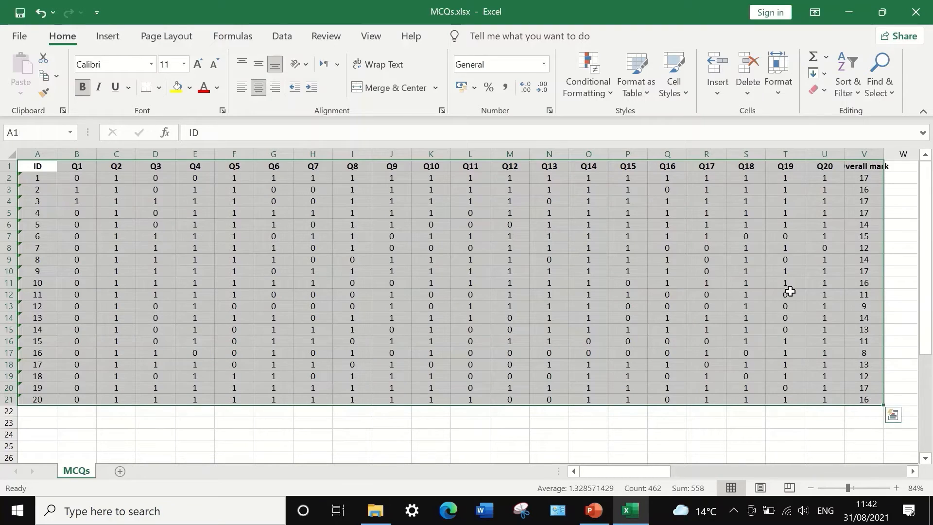
{"action": "left_click", "coordinate": [849, 86]}
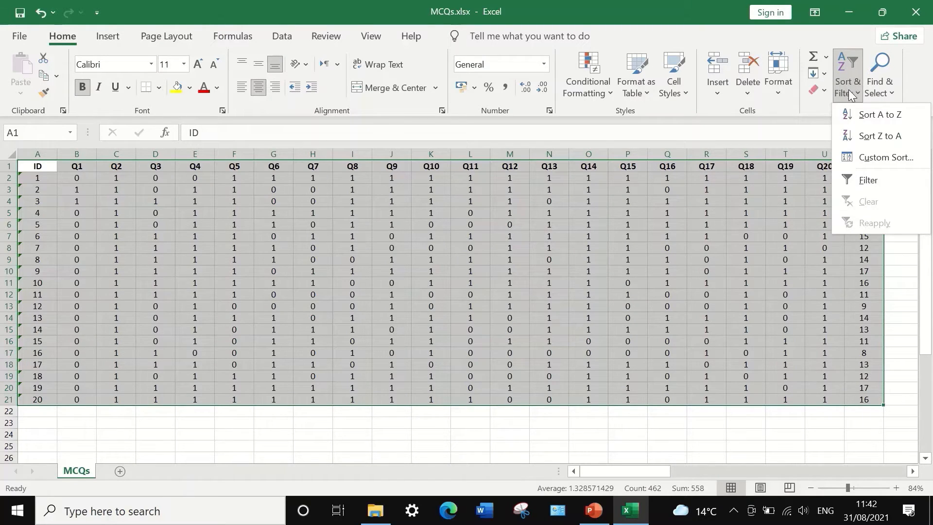
{"action": "left_click", "coordinate": [879, 157]}
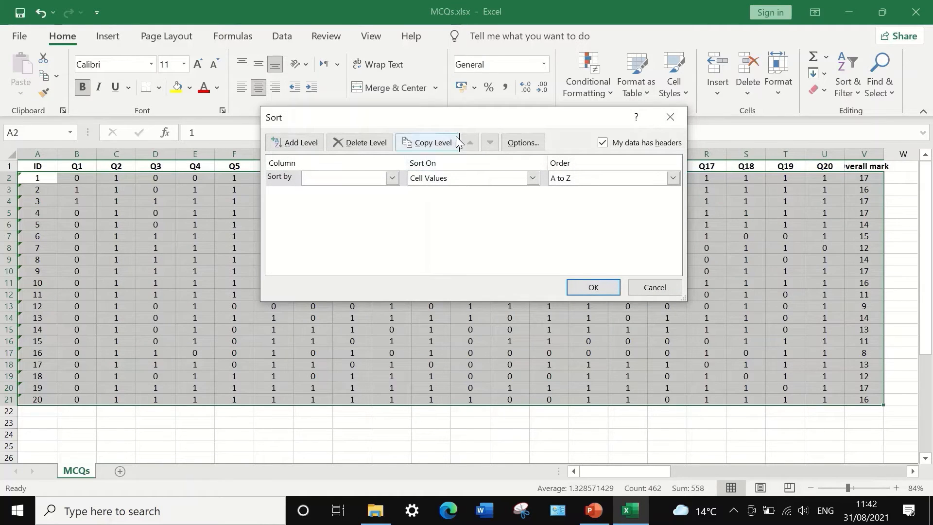
{"action": "left_click_drag", "start_coordinate": [494, 115], "coordinate": [438, 124]}
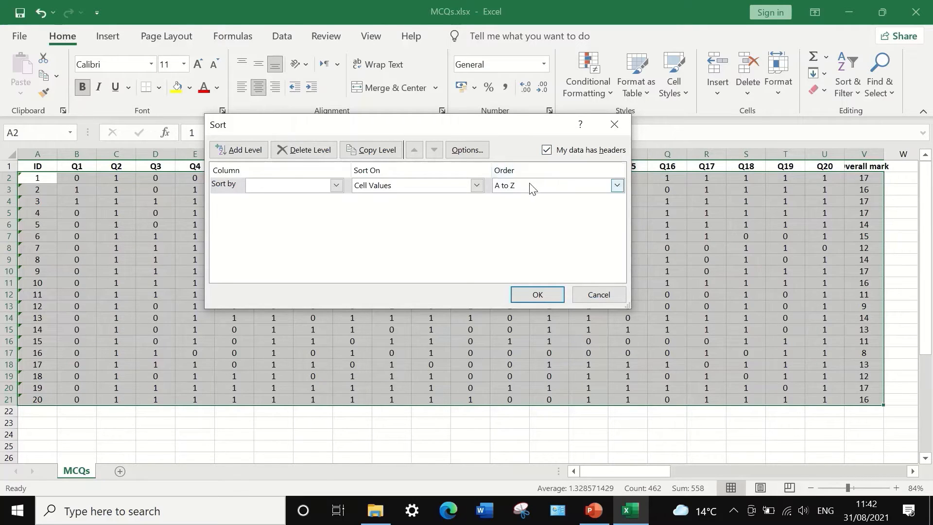
{"action": "left_click", "coordinate": [330, 184]}
{"action": "left_click_drag", "start_coordinate": [336, 211], "coordinate": [335, 289]}
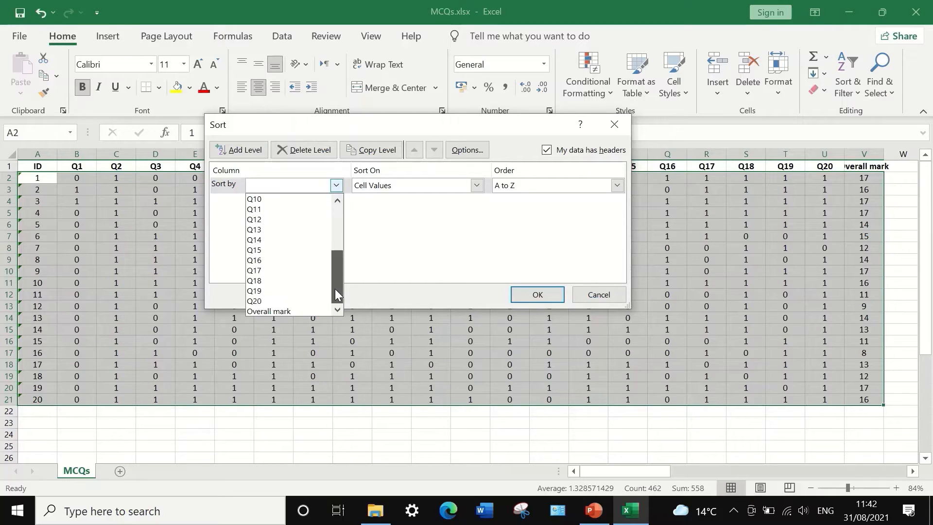
{"action": "left_click", "coordinate": [297, 311]}
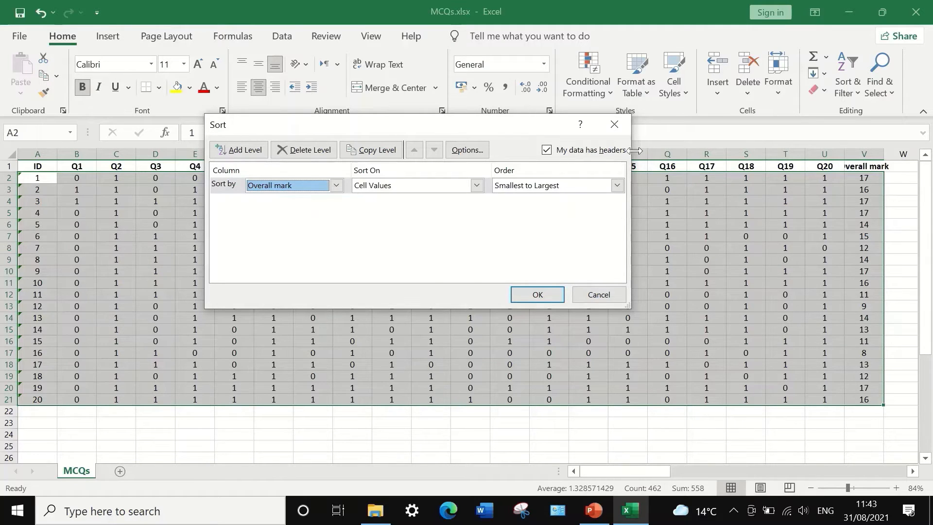
{"action": "left_click", "coordinate": [616, 185]}
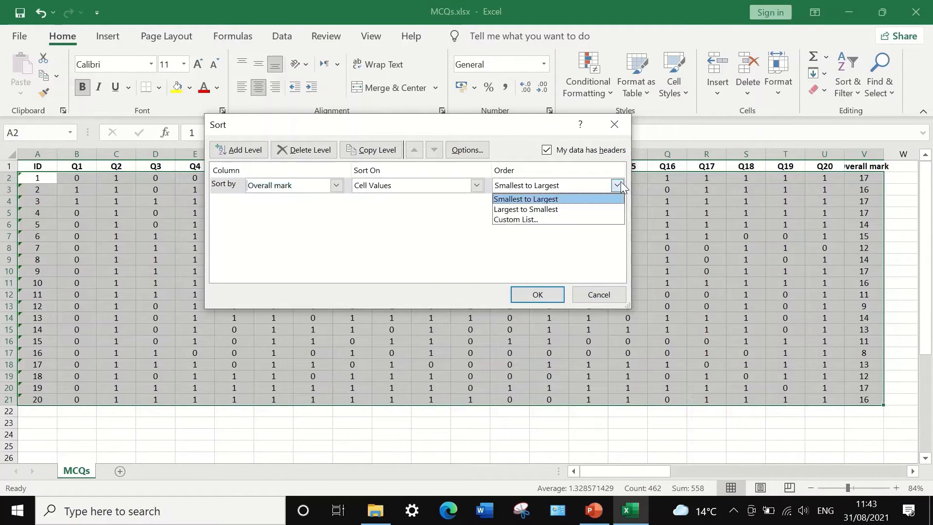
{"action": "left_click", "coordinate": [552, 209]}
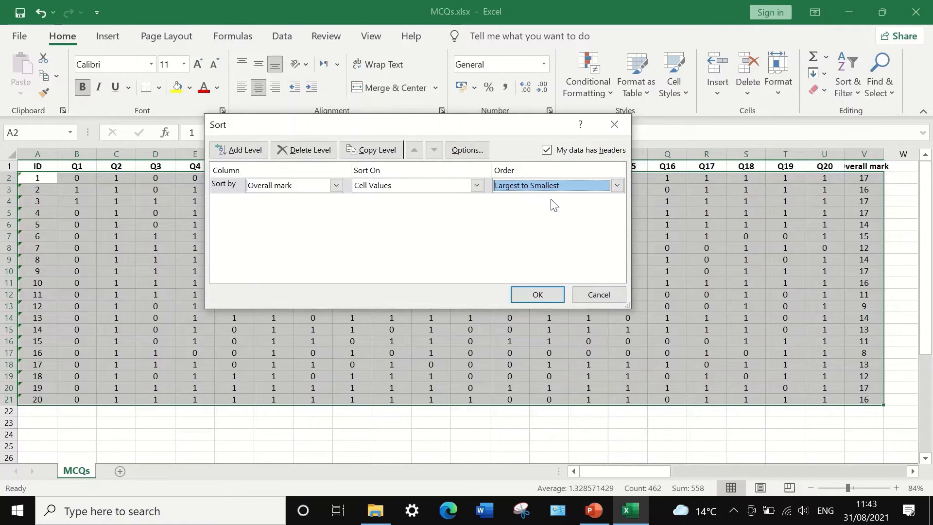
{"action": "left_click", "coordinate": [549, 294]}
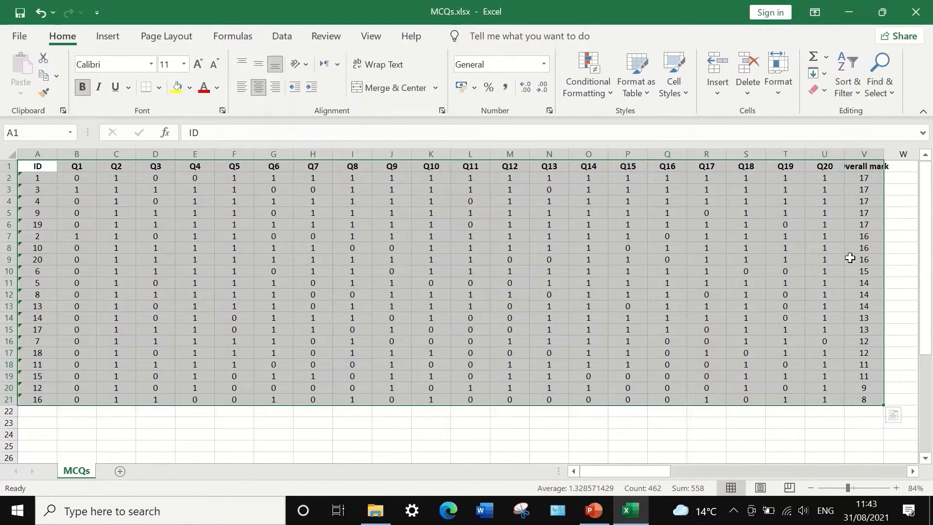
{"action": "left_click", "coordinate": [898, 190]}
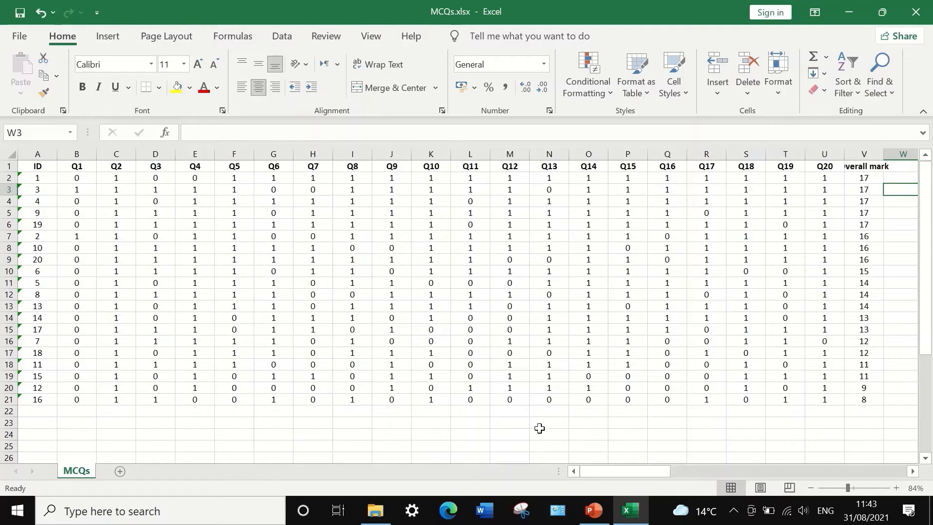
- Enter the row labels UP, LG, ID and ID% in cells A23 to A26 below the student data
{"action": "left_click", "coordinate": [43, 424]}
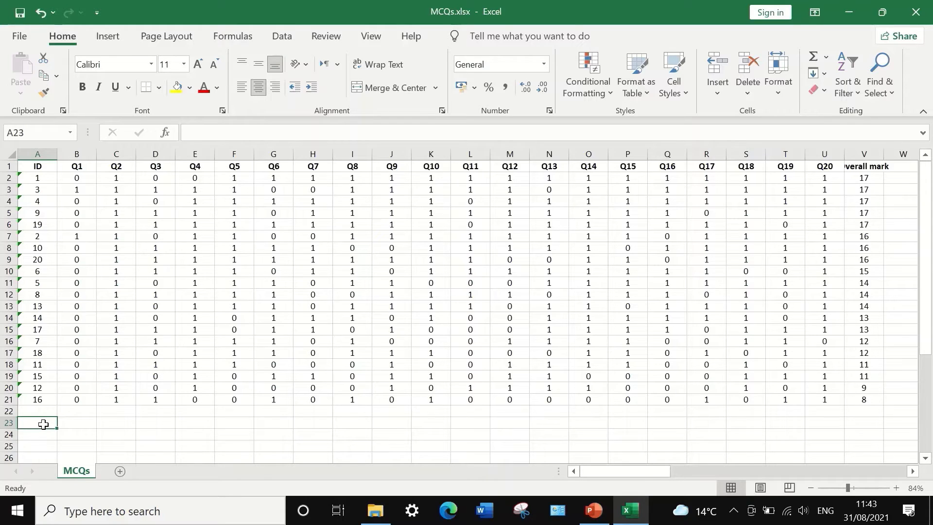
{"action": "type", "text": "P"}
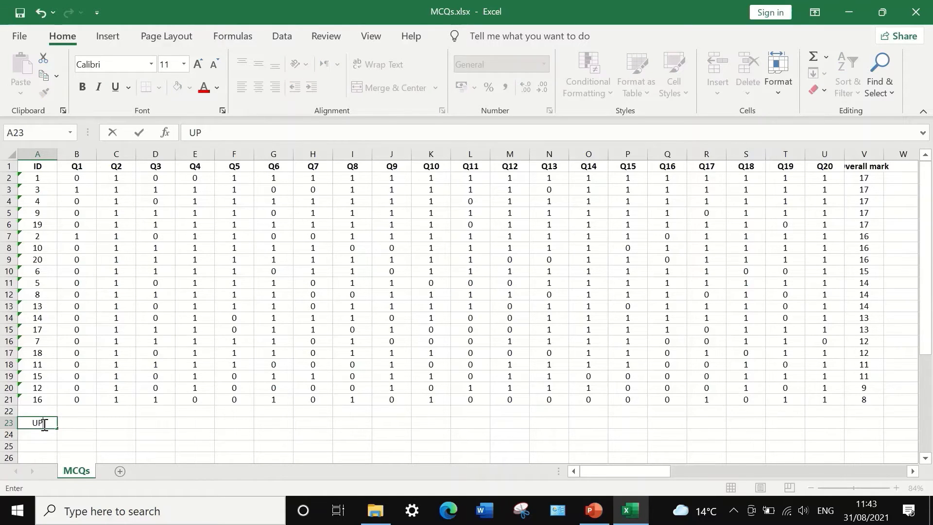
{"action": "key", "text": "ctrl+Return"}
{"action": "key", "text": "Return"}
{"action": "type", "text": "LG"}
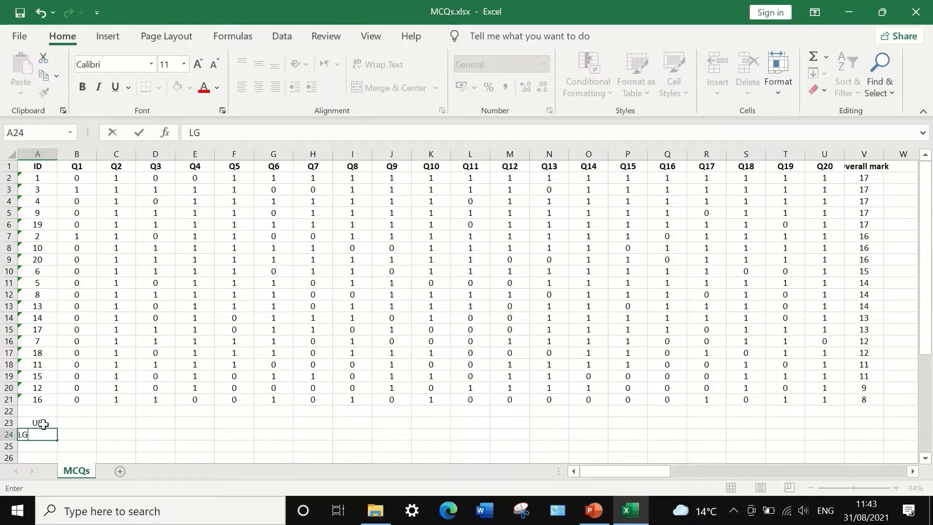
{"action": "key", "text": "Return"}
{"action": "type", "text": "ID"}
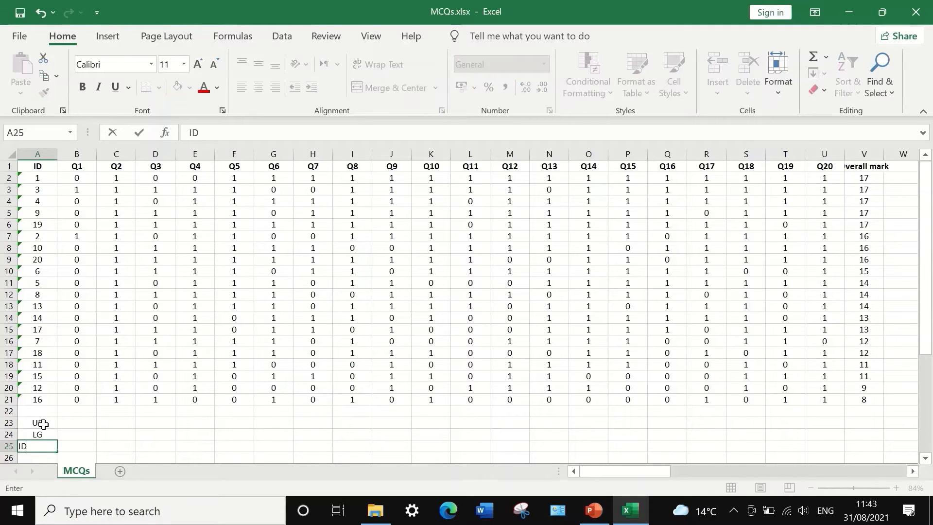
{"action": "key", "text": "Return"}
{"action": "type", "text": "ID"}
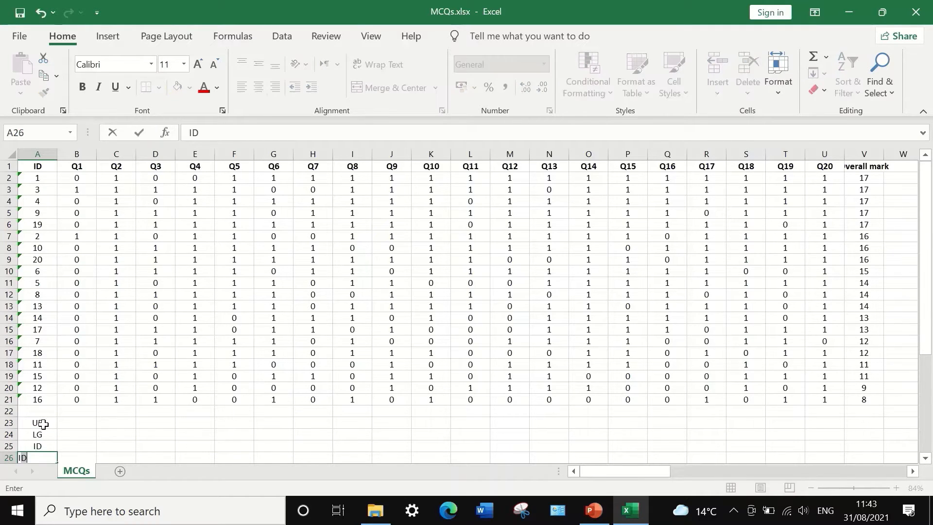
{"action": "type", "text": "%"}
{"action": "scroll", "coordinate": [71, 425], "scroll_direction": "down", "scroll_amount": 1}
{"action": "key", "text": "Return"}
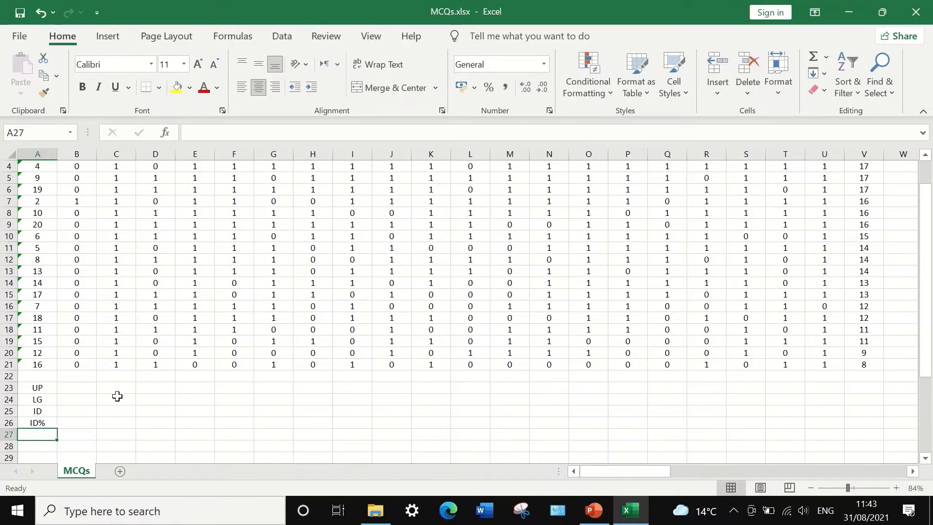
- Open the Windows Calculator, compute 27% of the 20 students as 20 × 0.27, and close it again
{"action": "scroll", "coordinate": [99, 388], "scroll_direction": "up", "scroll_amount": 1}
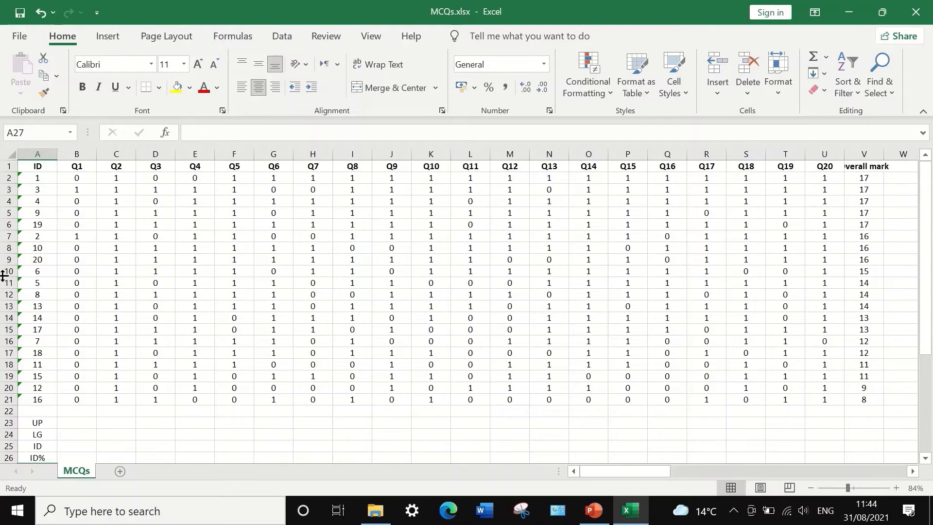
{"action": "left_click", "coordinate": [109, 516]}
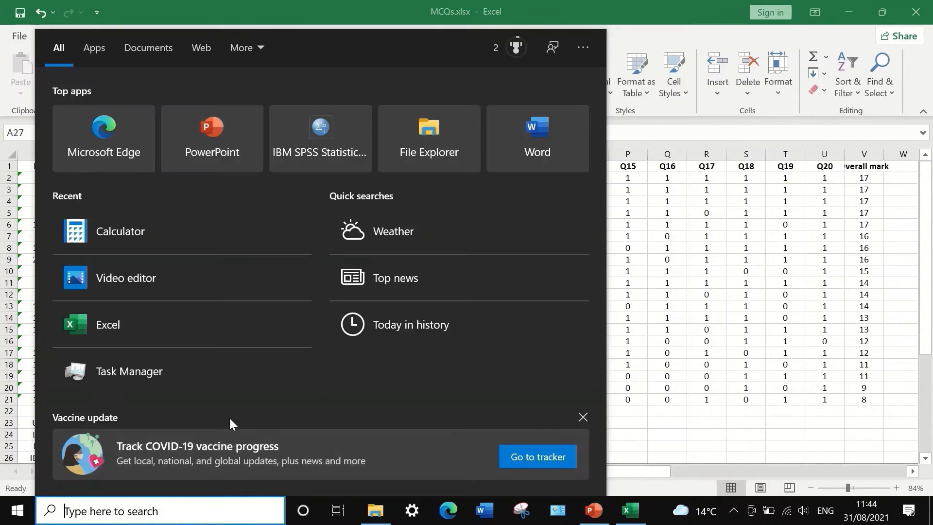
{"action": "left_click", "coordinate": [96, 243]}
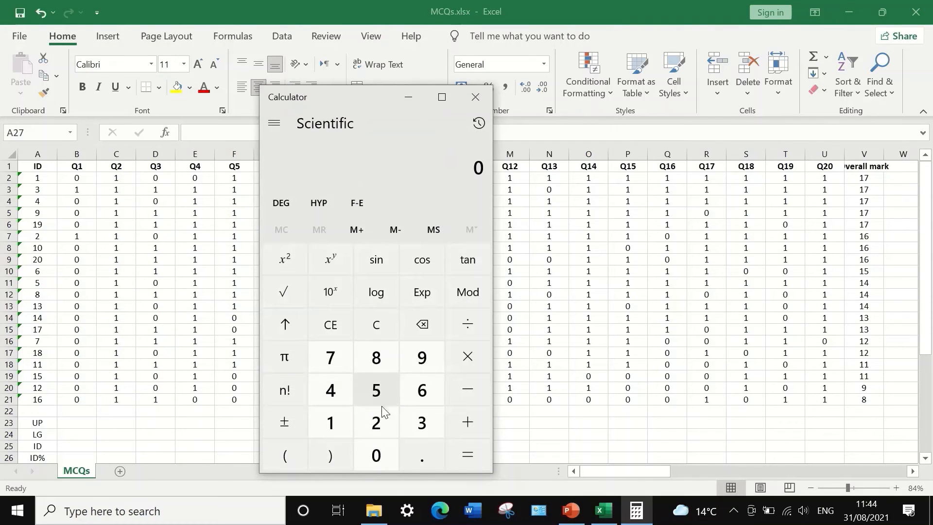
{"action": "left_click", "coordinate": [378, 424]}
{"action": "left_click", "coordinate": [377, 454]}
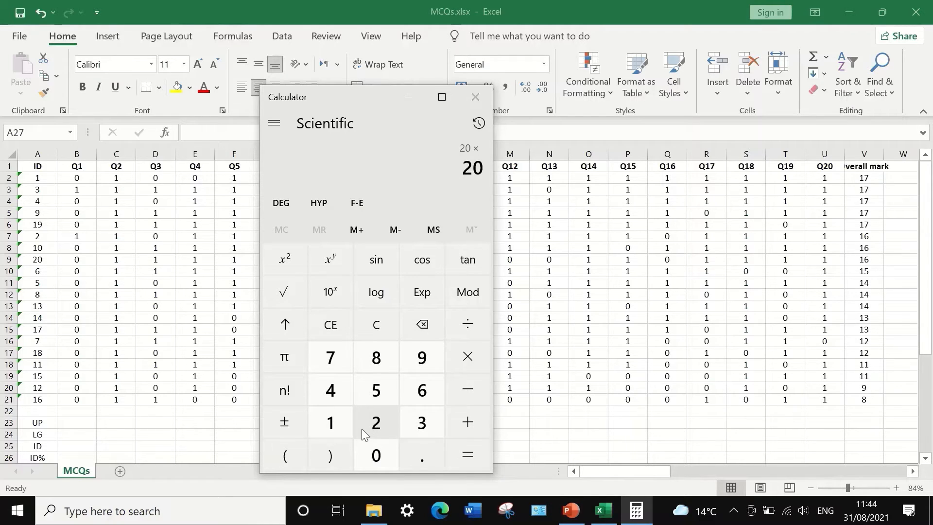
{"action": "left_click", "coordinate": [422, 454]}
{"action": "left_click", "coordinate": [375, 422]}
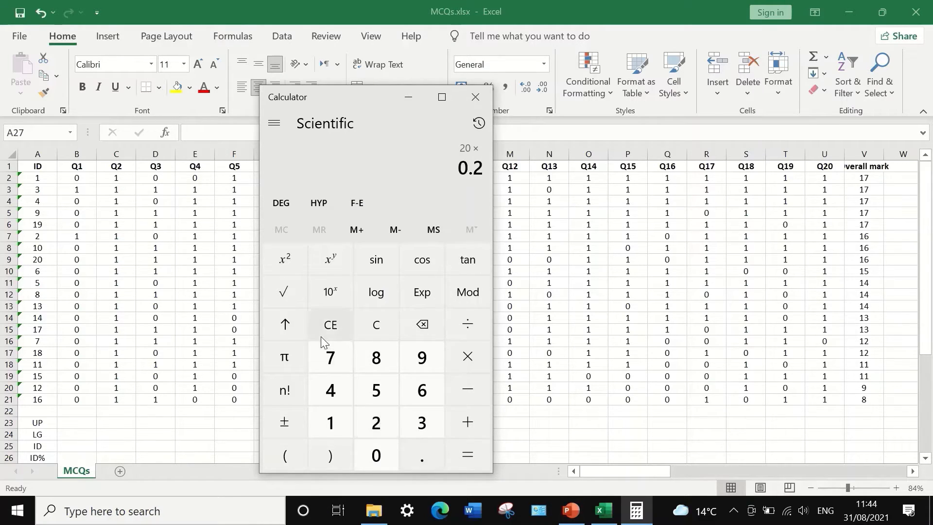
{"action": "left_click", "coordinate": [325, 355]}
{"action": "left_click", "coordinate": [470, 454]}
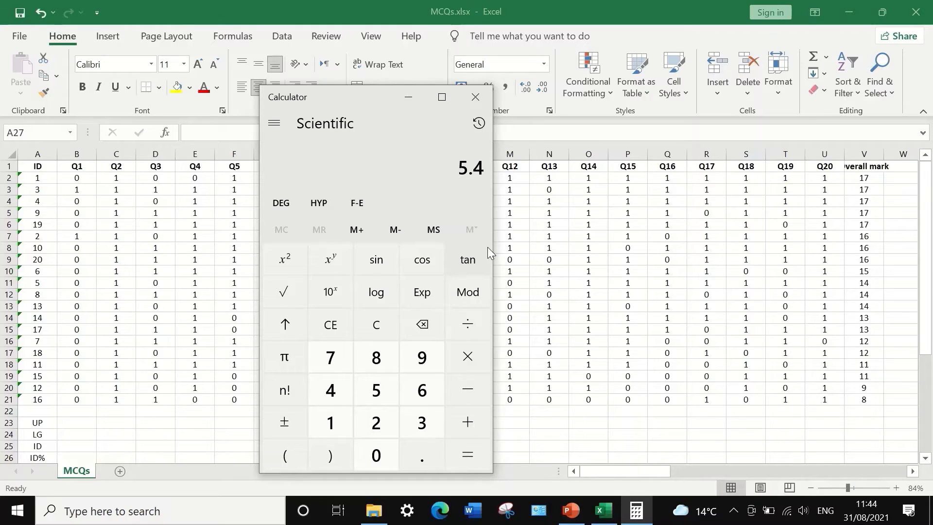
{"action": "left_click", "coordinate": [483, 107]}
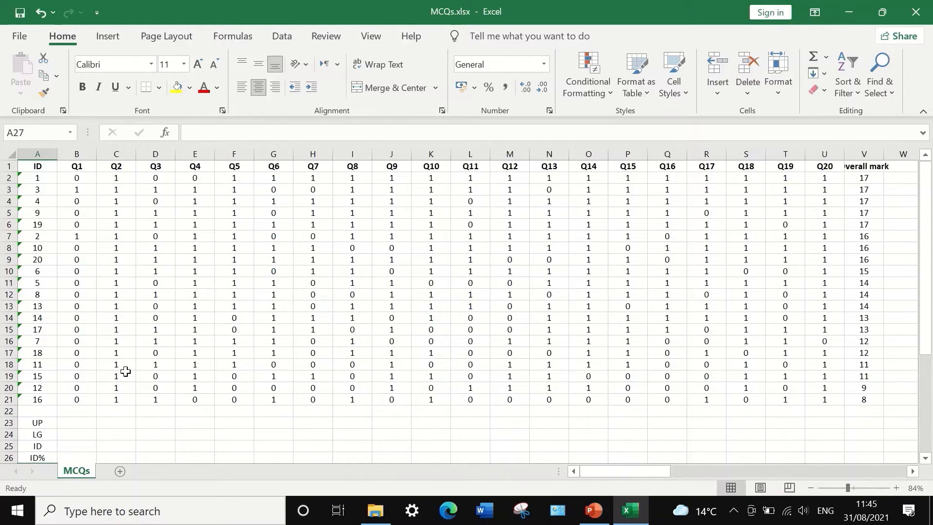
- Fill rows 2 to 7, the six highest-scoring students, with light green
{"action": "left_click", "coordinate": [73, 424]}
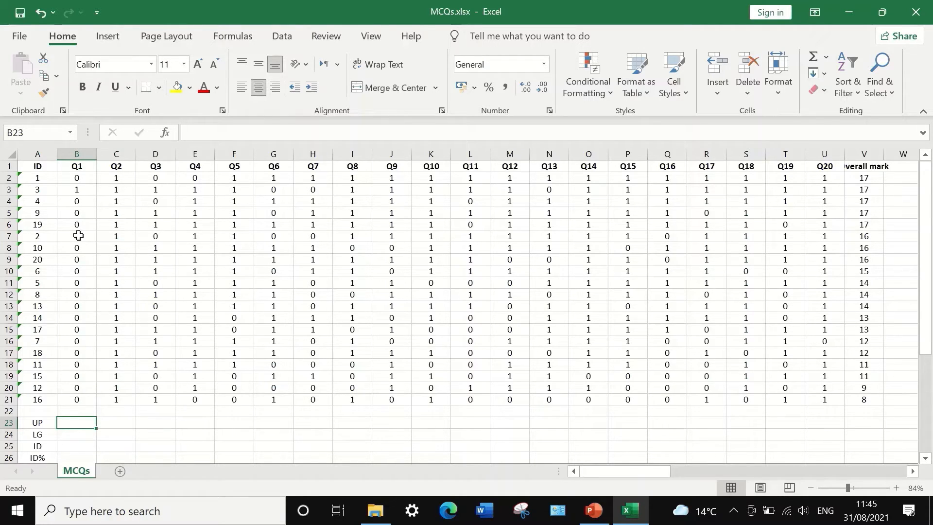
{"action": "left_click_drag", "start_coordinate": [9, 178], "coordinate": [13, 238]}
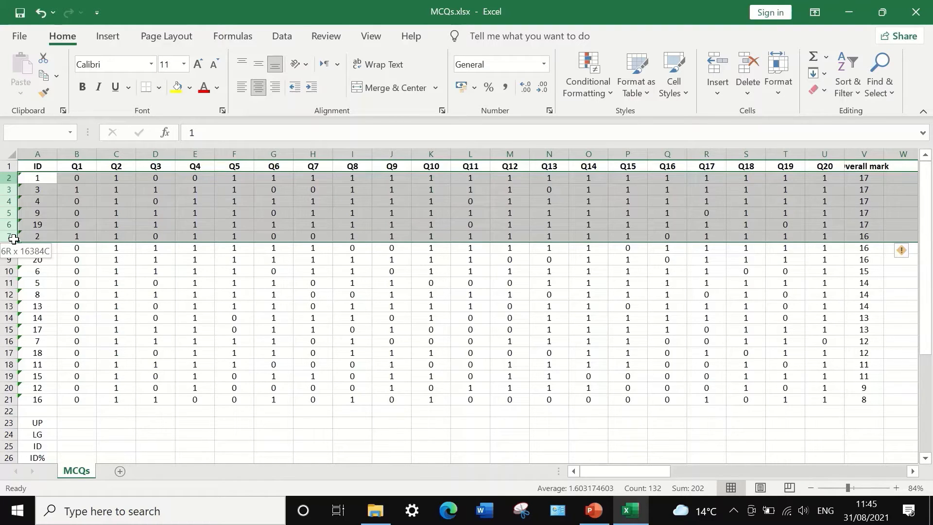
{"action": "left_click_drag", "start_coordinate": [13, 238], "coordinate": [14, 238]}
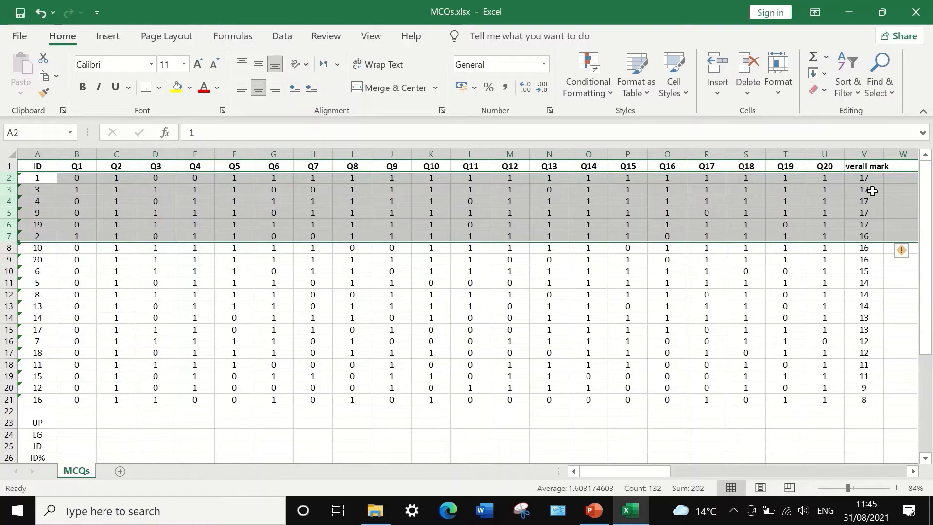
{"action": "left_click", "coordinate": [190, 88]}
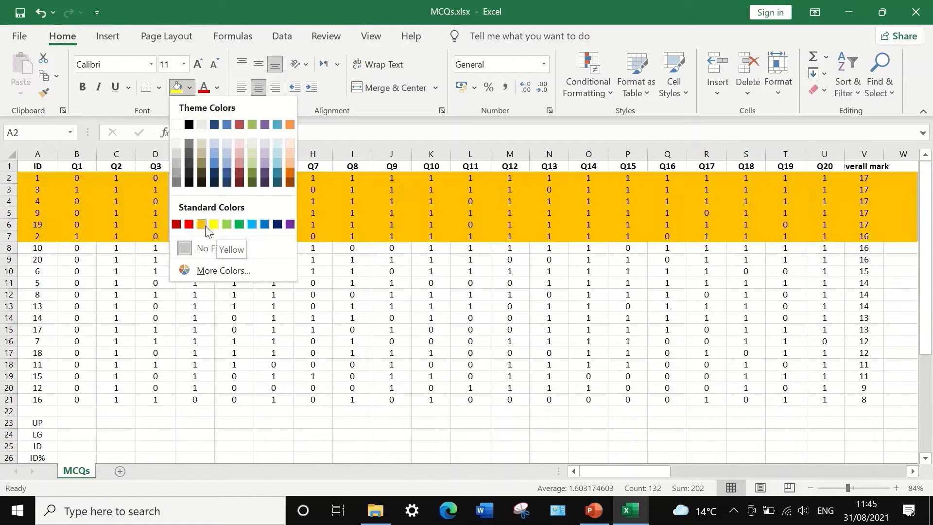
{"action": "left_click", "coordinate": [227, 225]}
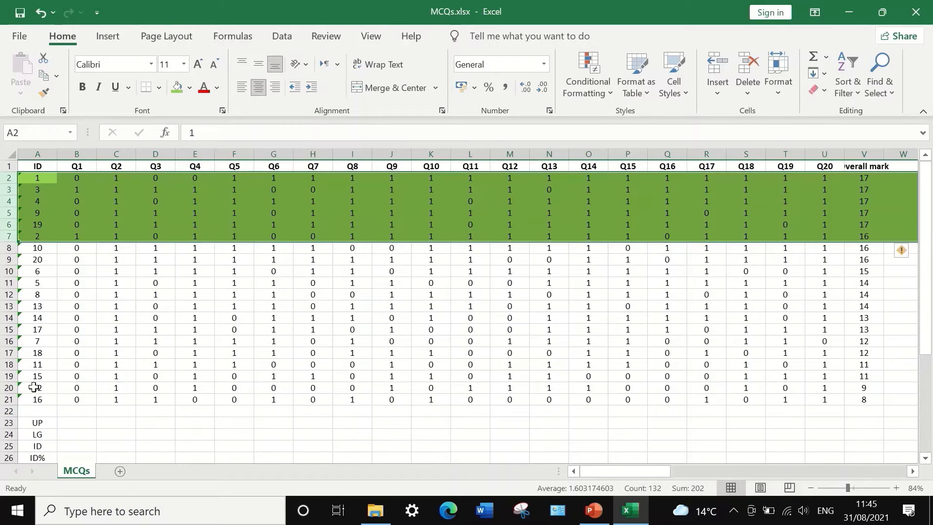
- Select rows 16 to 21, which hold the six lowest-scoring students
{"action": "left_click_drag", "start_coordinate": [7, 400], "coordinate": [11, 356]}
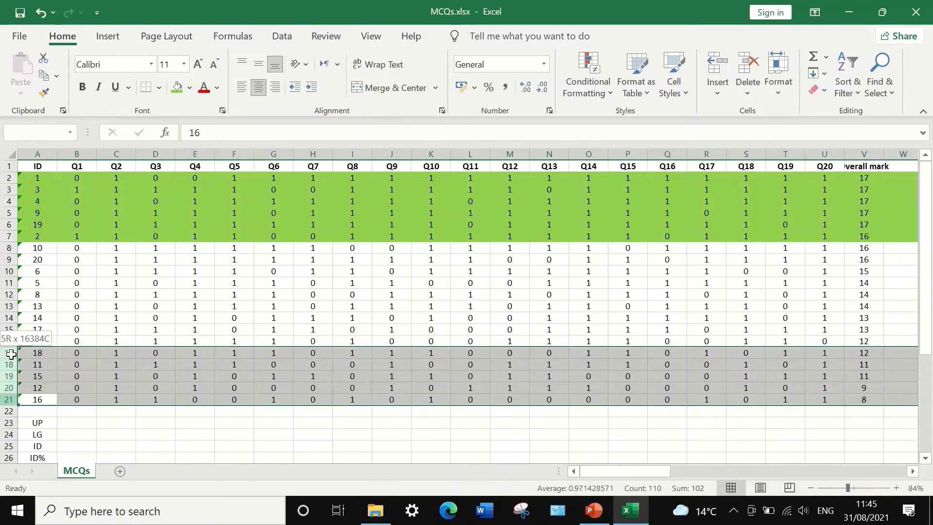
{"action": "left_click_drag", "start_coordinate": [11, 353], "coordinate": [11, 341]}
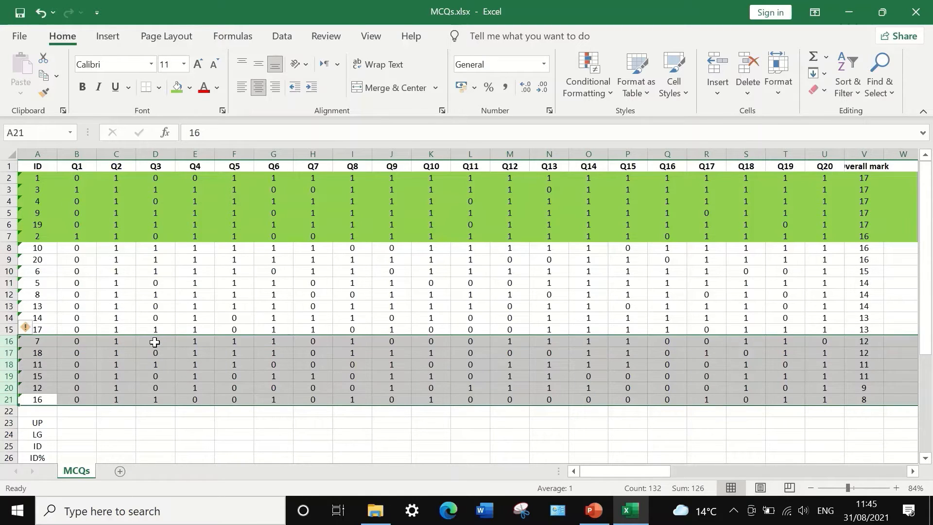
{"action": "left_click", "coordinate": [217, 92]}
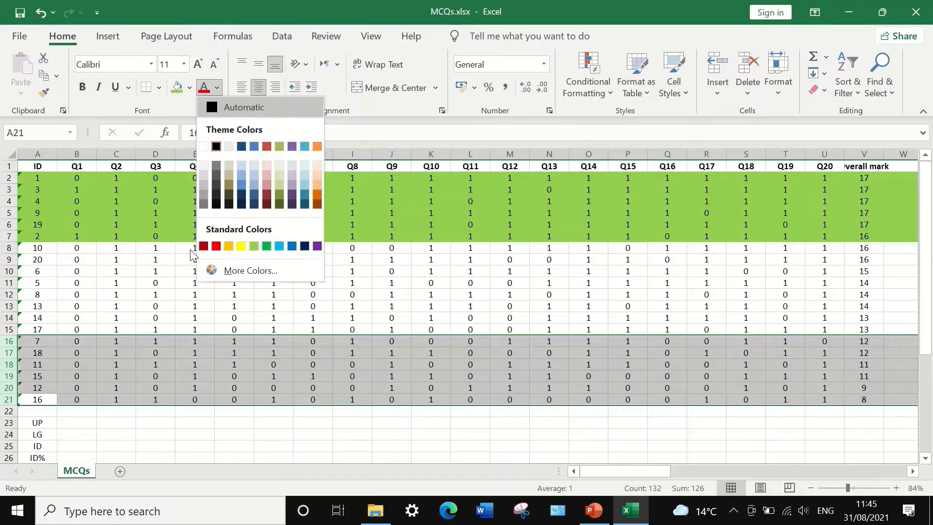
{"action": "left_click", "coordinate": [216, 245]}
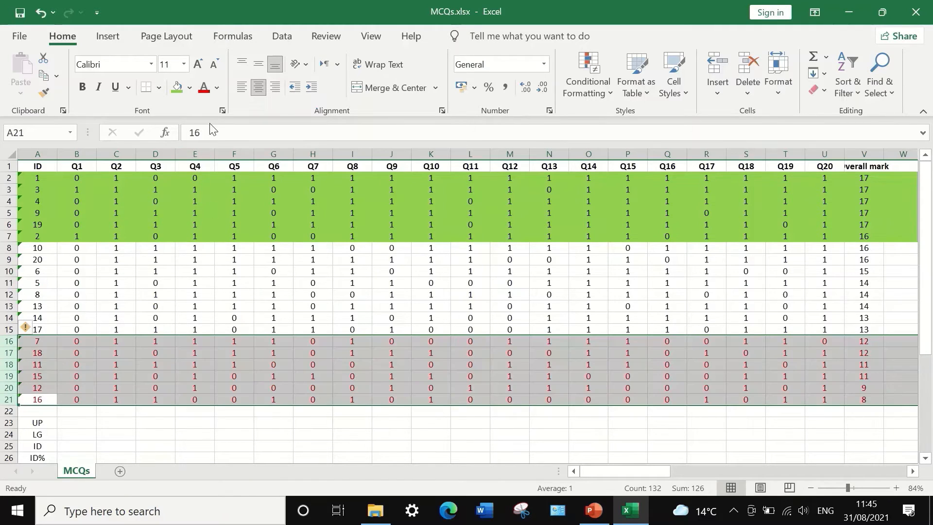
{"action": "left_click", "coordinate": [216, 89]}
{"action": "left_click", "coordinate": [213, 104]}
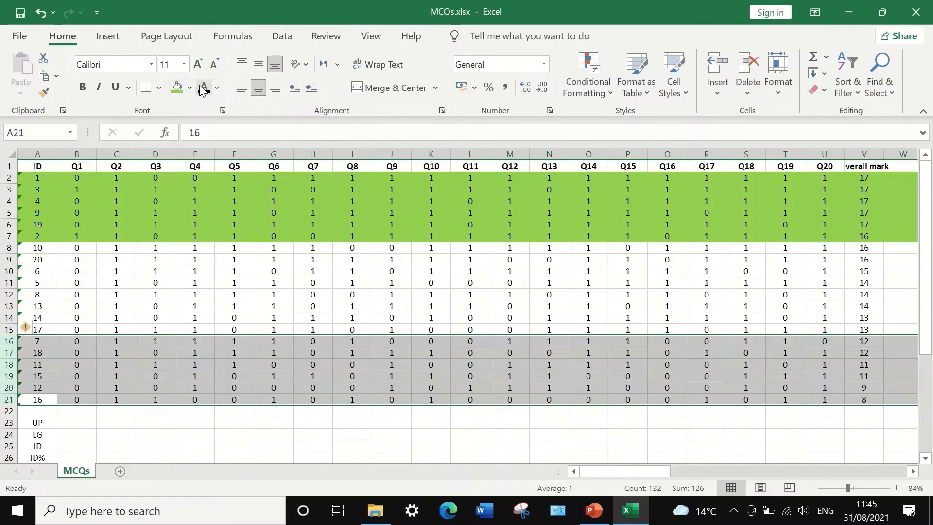
- Fill the selected lowest-scoring rows with red and deselect them
{"action": "left_click", "coordinate": [189, 88]}
{"action": "left_click", "coordinate": [189, 221]}
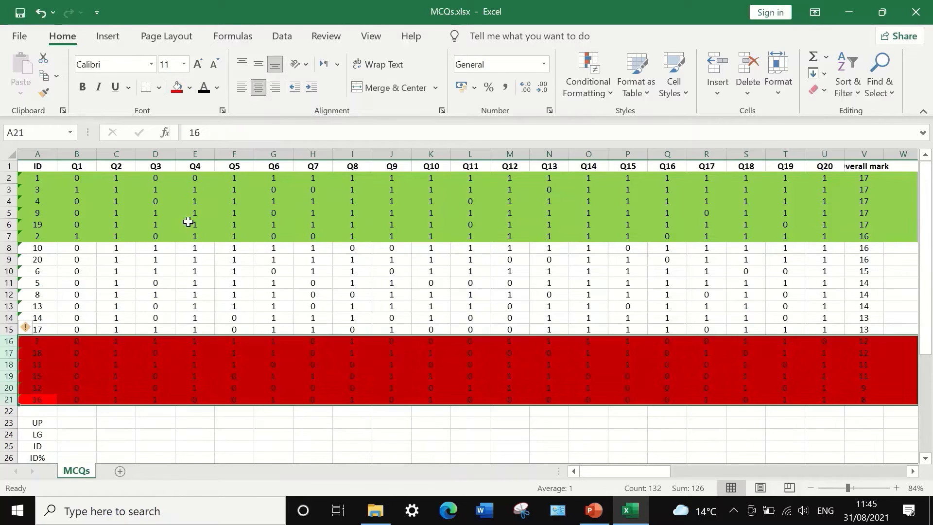
{"action": "left_click", "coordinate": [194, 435]}
{"action": "scroll", "coordinate": [189, 396], "scroll_direction": "down", "scroll_amount": 1}
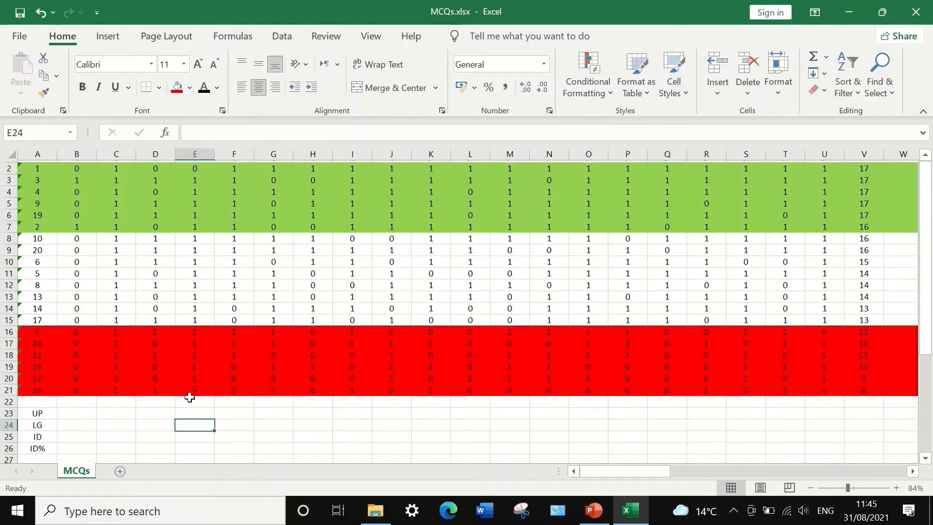
- Enter the formula =(SUM(B2:B7))/6 in cell B23 for the upper group's proportion correct on Q1
{"action": "scroll", "coordinate": [181, 386], "scroll_direction": "up", "scroll_amount": 1}
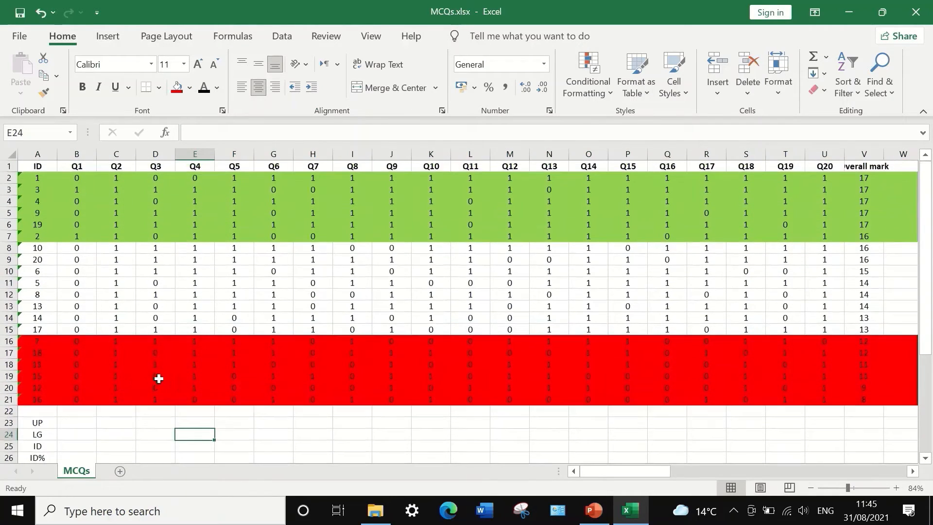
{"action": "left_click", "coordinate": [76, 424]}
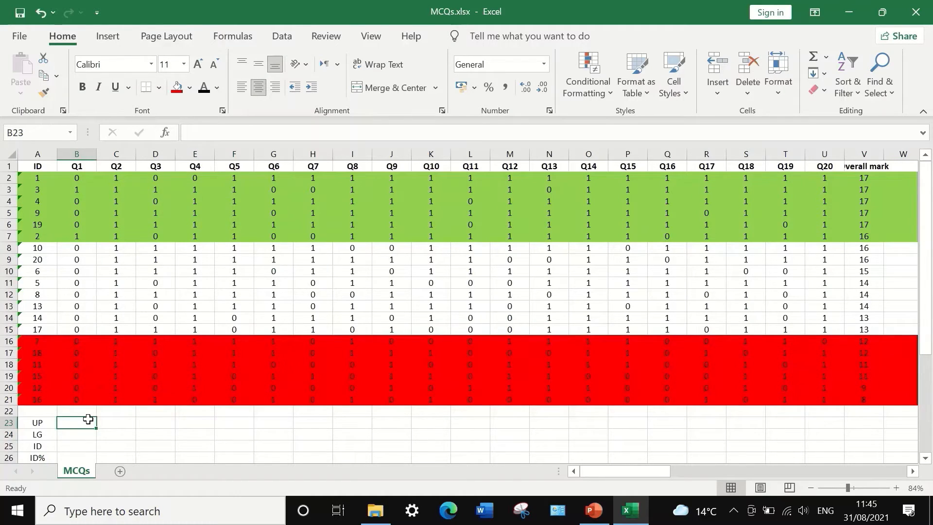
{"action": "type", "text": "="}
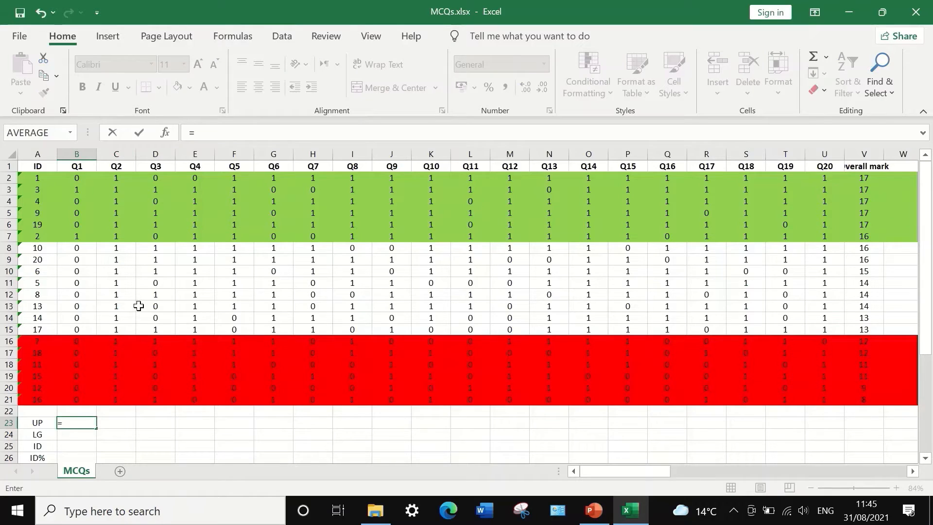
{"action": "type", "text": "SU"}
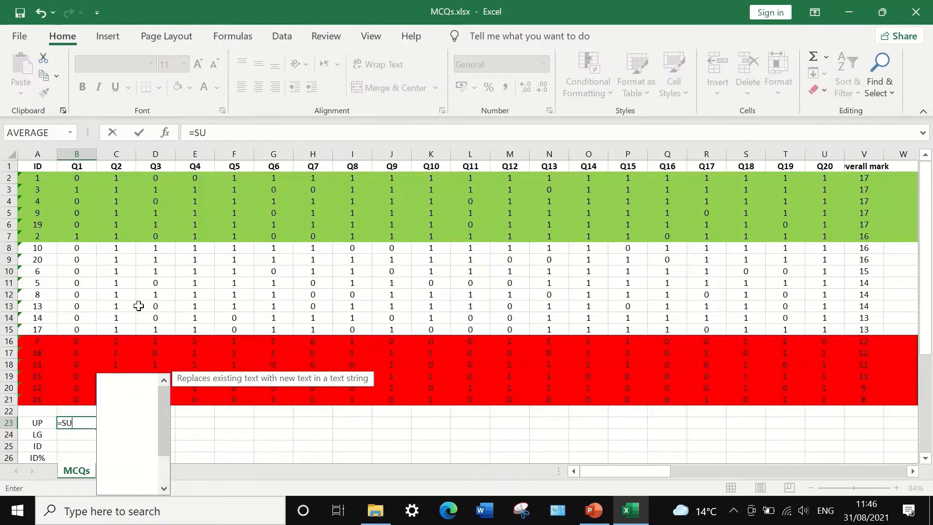
{"action": "type", "text": "M"}
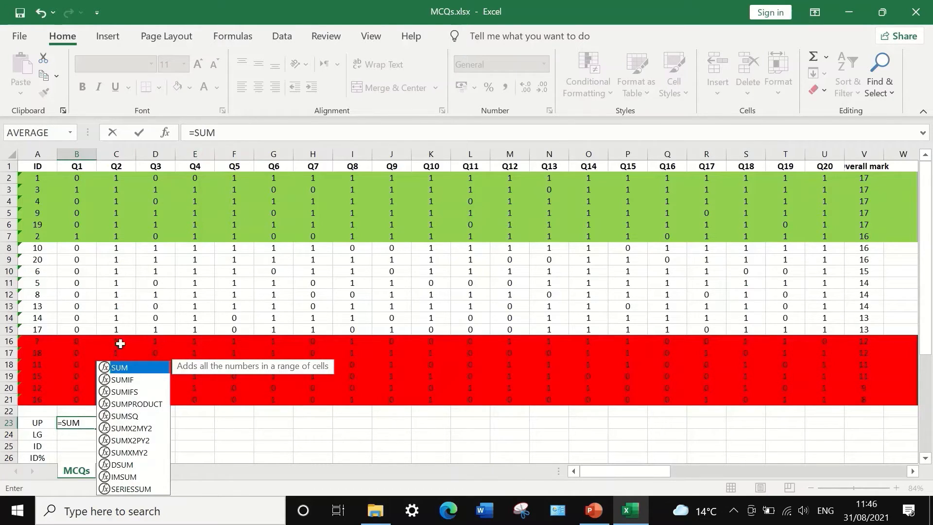
{"action": "double_click", "coordinate": [136, 367]}
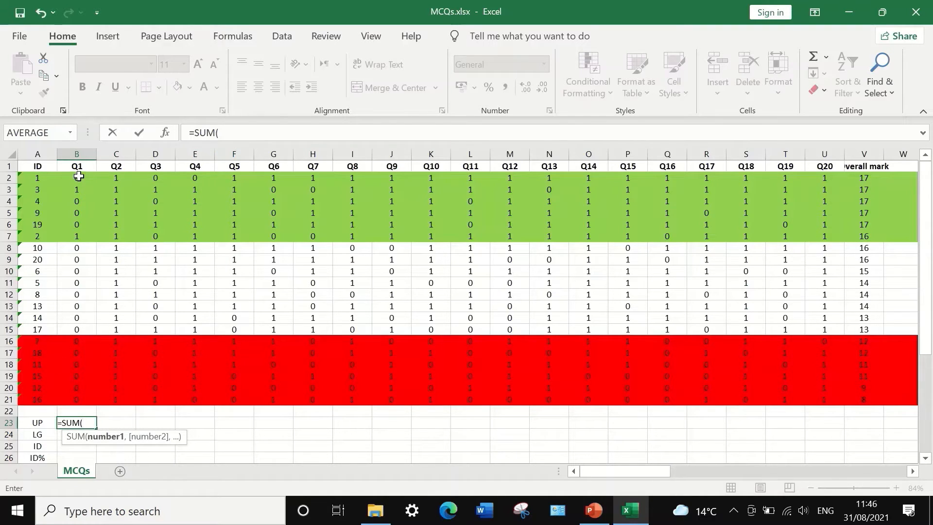
{"action": "left_click_drag", "start_coordinate": [79, 176], "coordinate": [78, 235]}
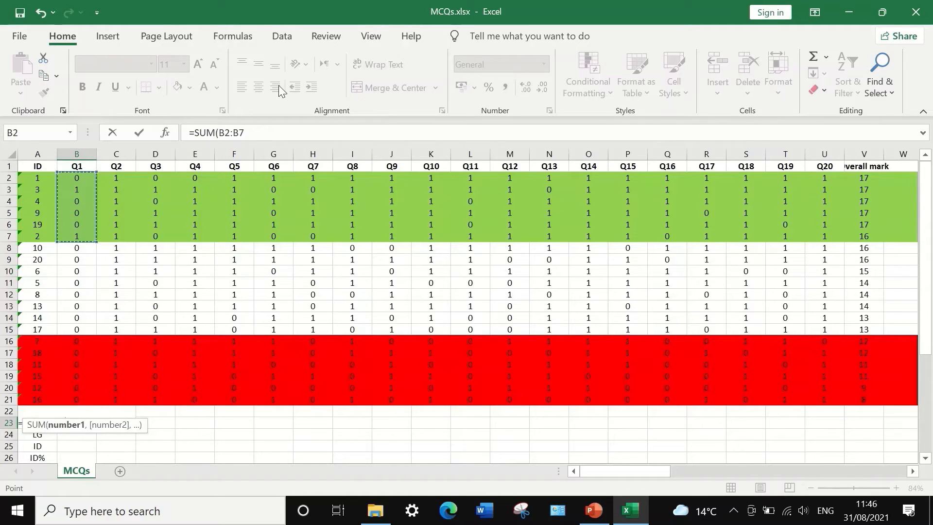
{"action": "left_click", "coordinate": [250, 132]}
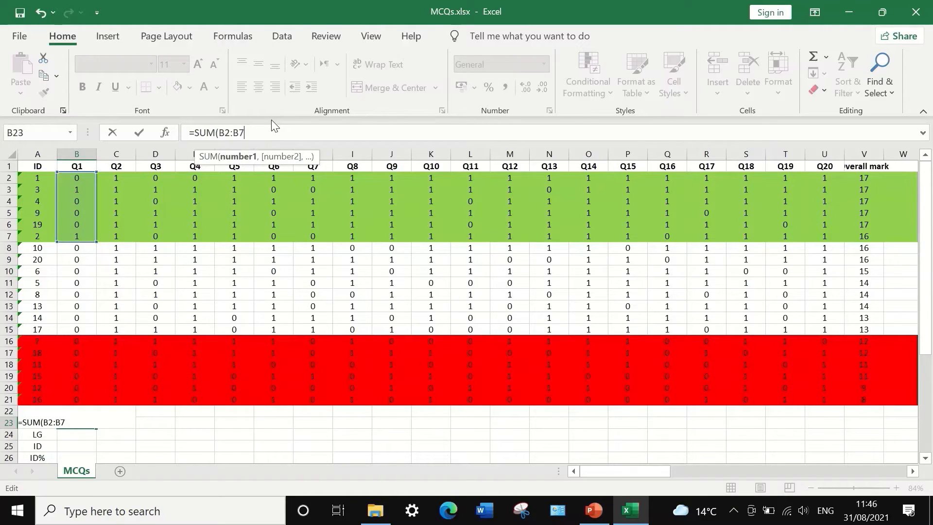
{"action": "type", "text": ")"}
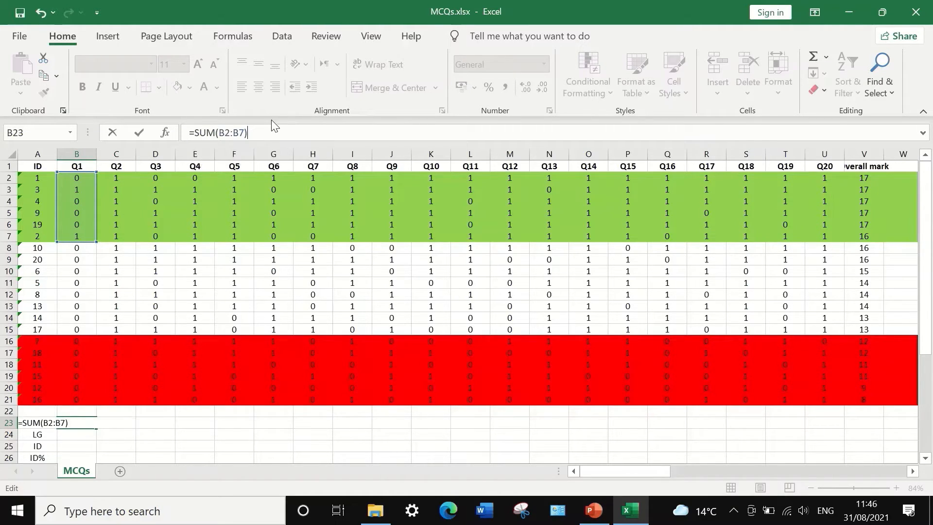
{"action": "left_click", "coordinate": [195, 130]}
{"action": "type", "text": "("}
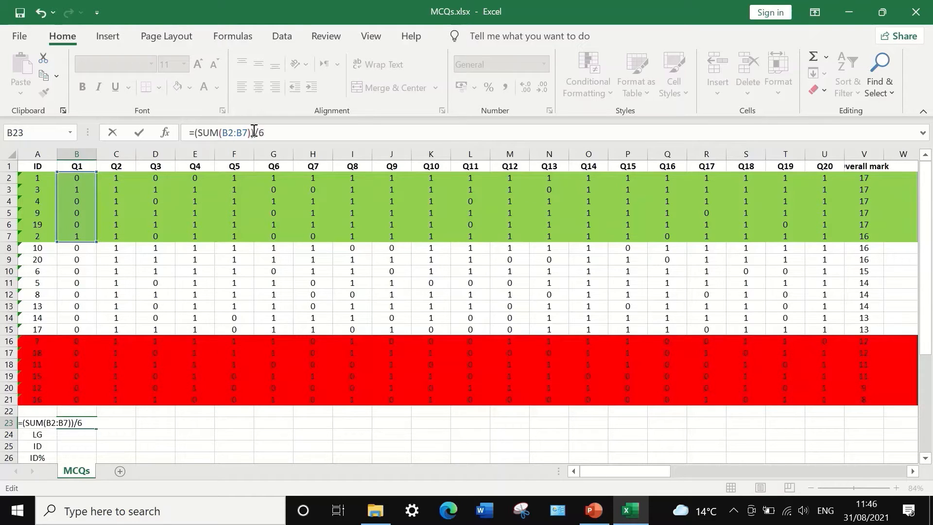
{"action": "key", "text": "Return"}
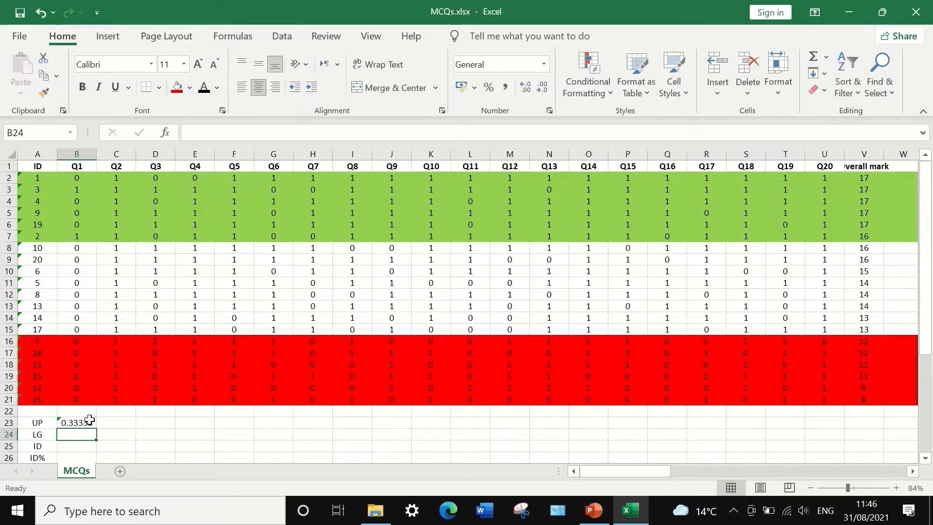
- Enter the formula =(SUM(B16:B21))/6 in cell B24 for the lower group's proportion correct on Q1
{"action": "left_click", "coordinate": [191, 137]}
{"action": "type", "text": "="}
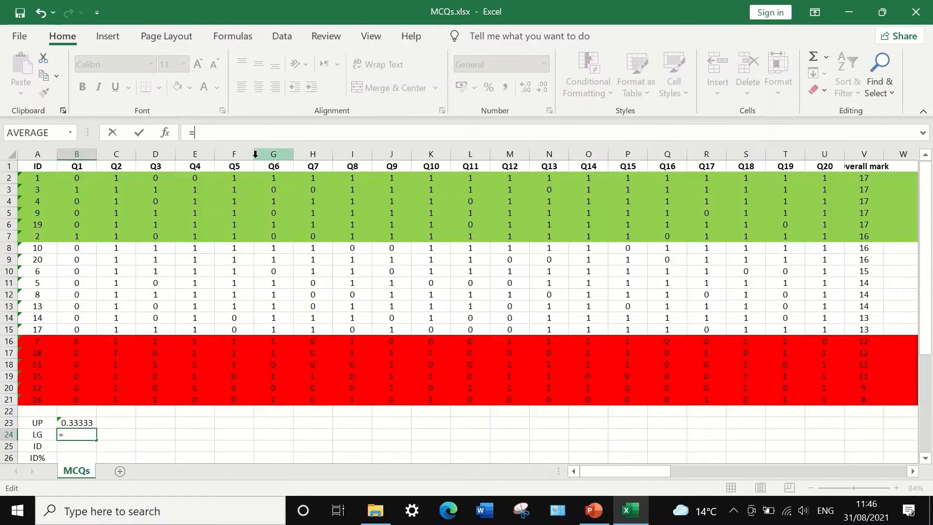
{"action": "type", "text": "SUM"}
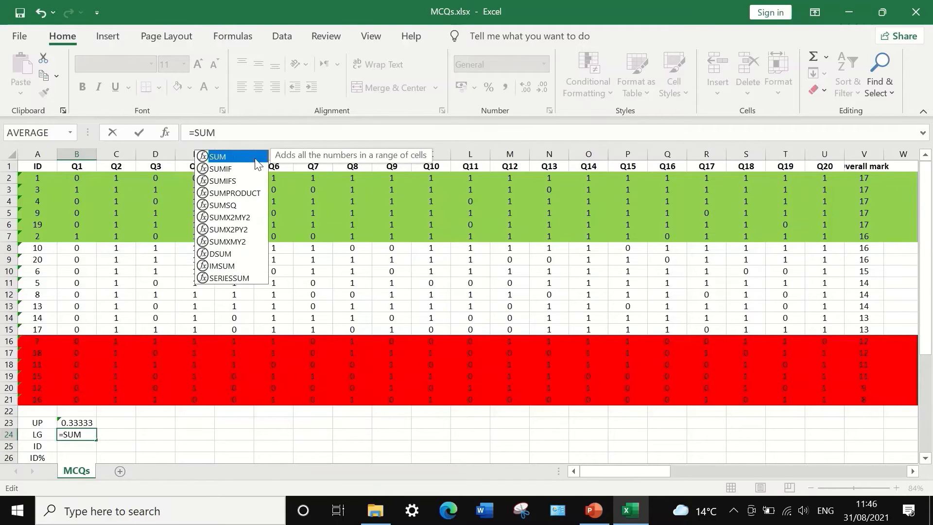
{"action": "double_click", "coordinate": [218, 157]}
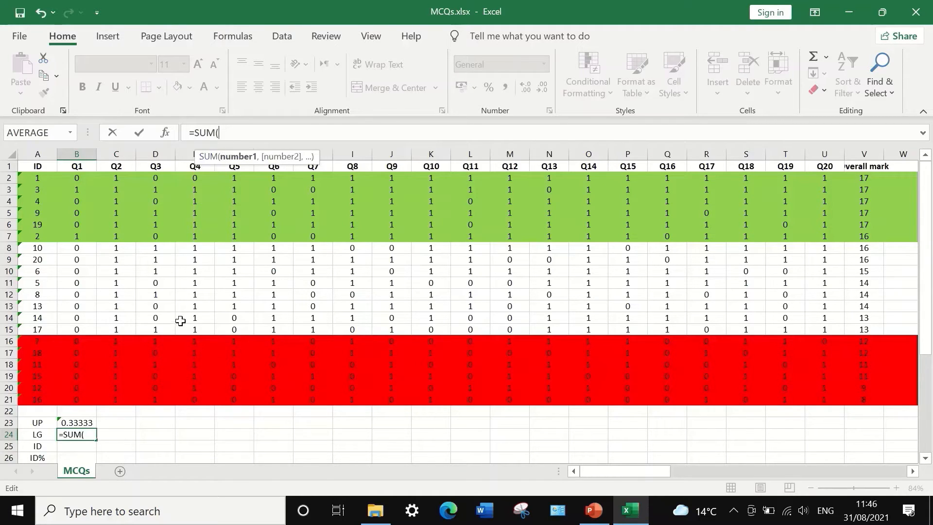
{"action": "left_click_drag", "start_coordinate": [77, 340], "coordinate": [75, 400]}
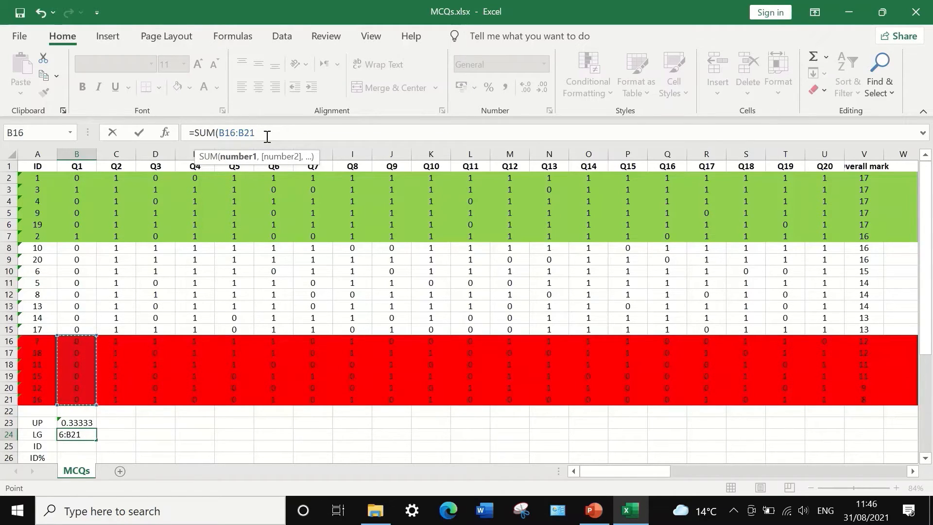
{"action": "type", "text": ")"}
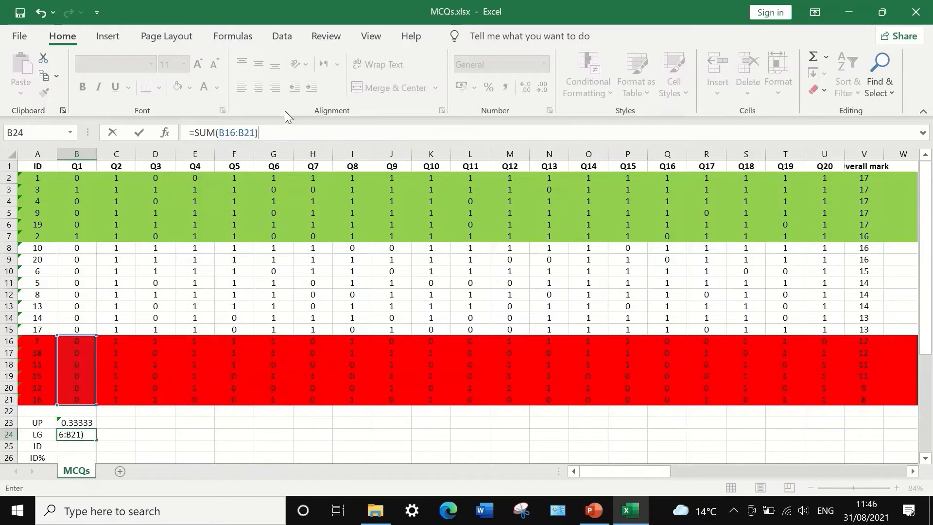
{"action": "left_click", "coordinate": [195, 132]}
{"action": "type", "text": "("}
{"action": "left_click", "coordinate": [271, 134]}
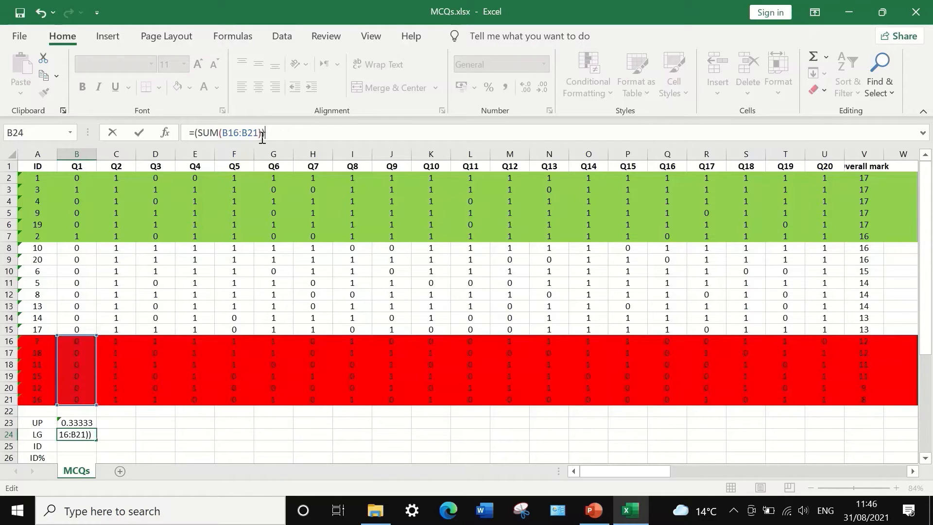
{"action": "type", "text": "/6"}
{"action": "scroll", "coordinate": [231, 315], "scroll_direction": "down", "scroll_amount": 1}
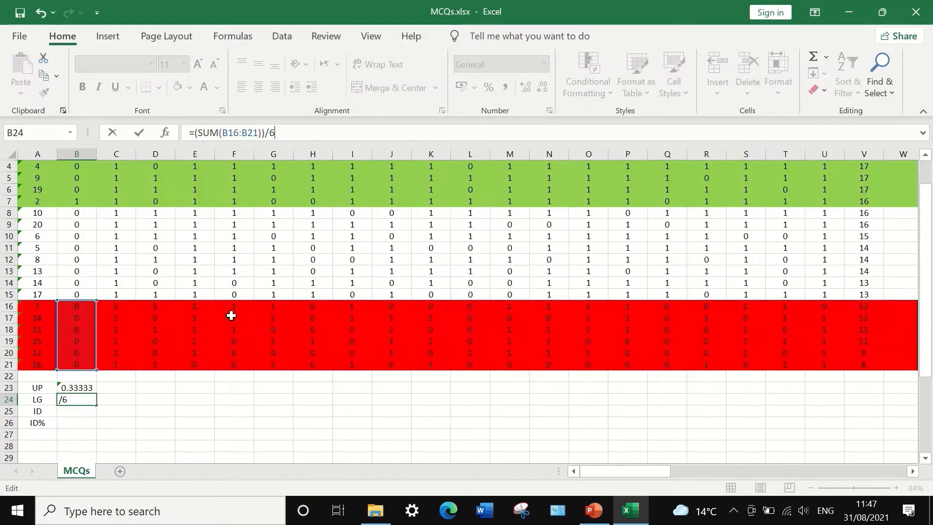
{"action": "key", "text": "Return"}
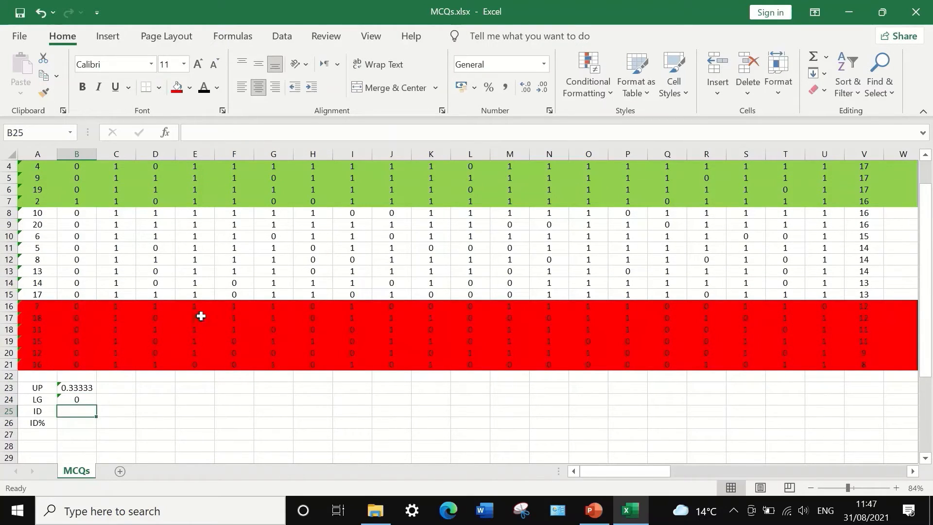
{"action": "scroll", "coordinate": [84, 398], "scroll_direction": "up", "scroll_amount": 1}
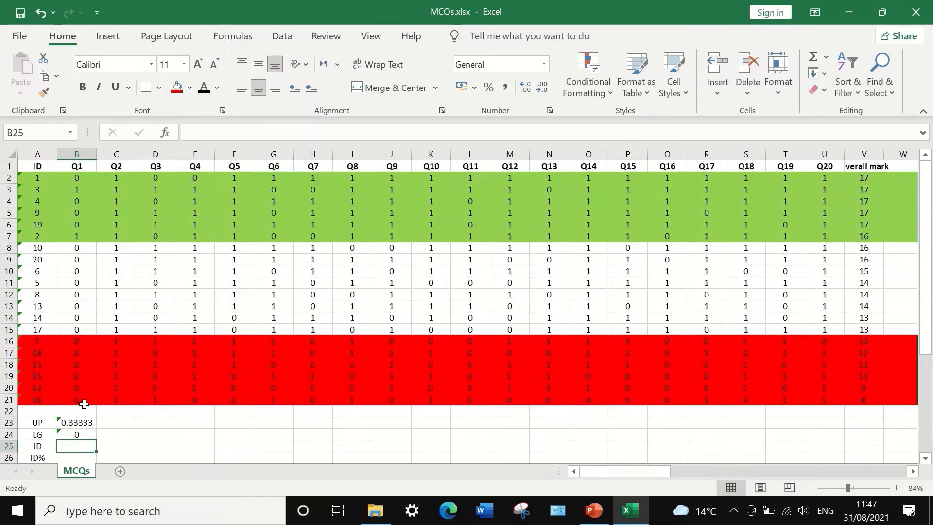
{"action": "scroll", "coordinate": [84, 405], "scroll_direction": "down", "scroll_amount": 1}
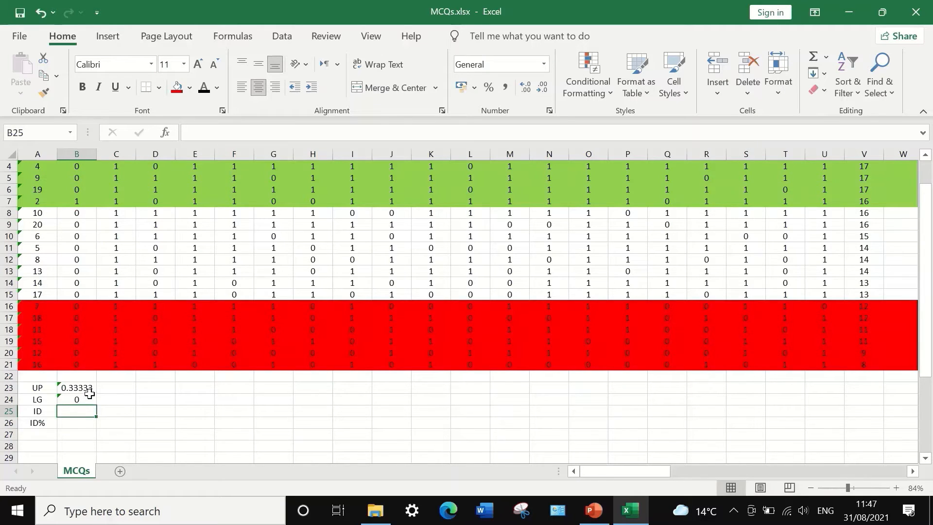
{"action": "left_click", "coordinate": [82, 388]}
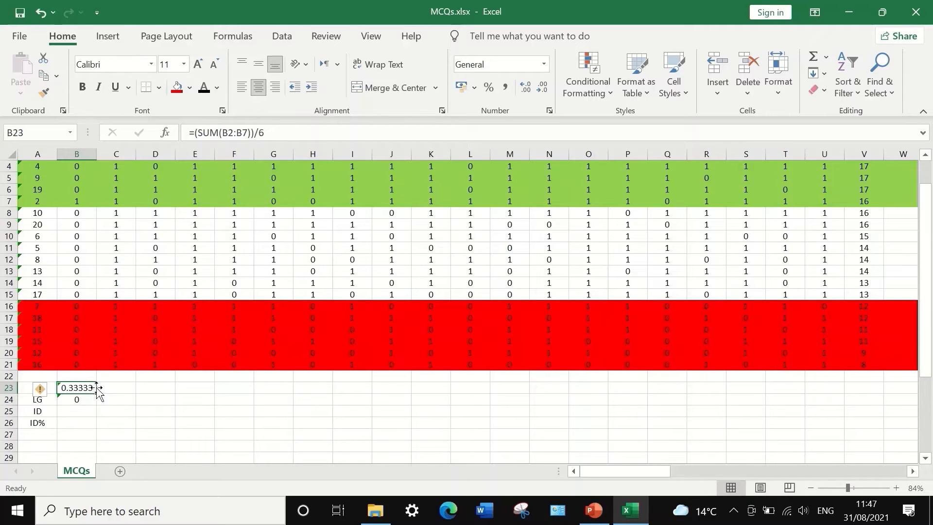
{"action": "left_click_drag", "start_coordinate": [97, 392], "coordinate": [97, 404]}
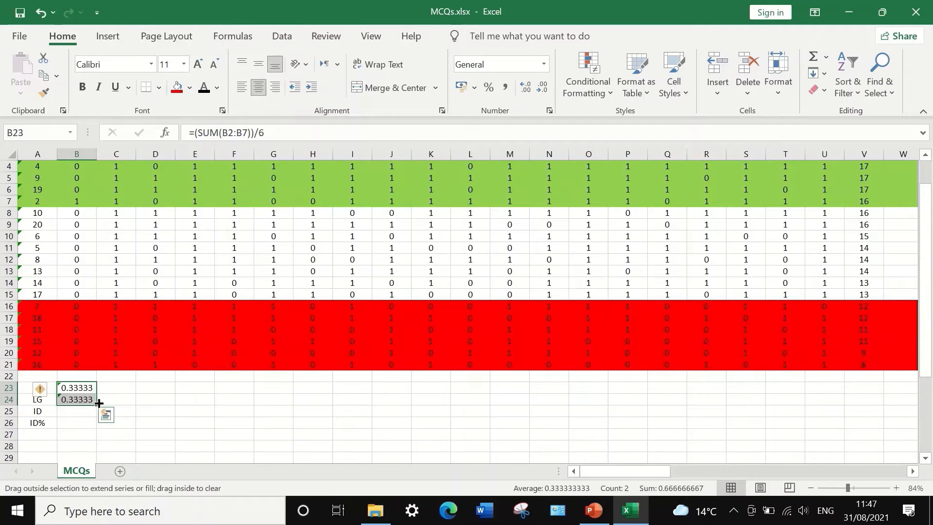
{"action": "left_click", "coordinate": [90, 396]}
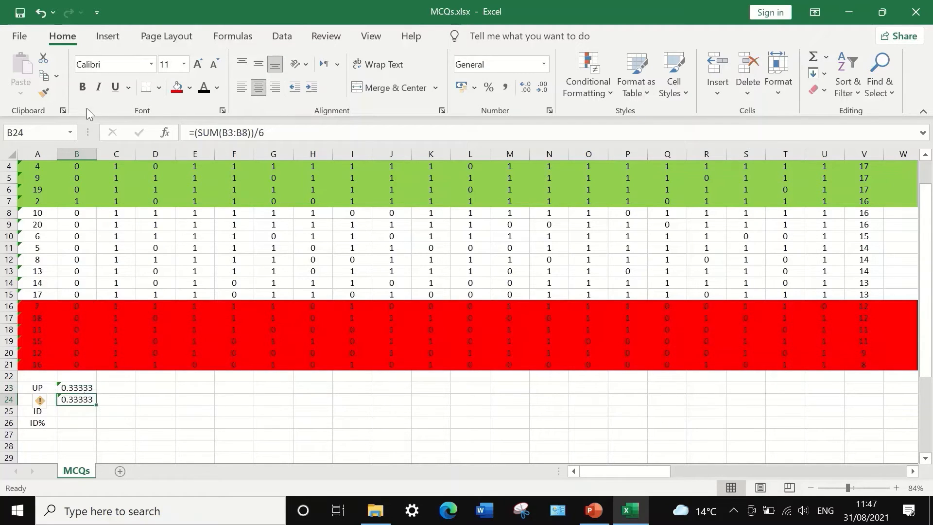
{"action": "left_click", "coordinate": [38, 13]}
- Fill the UP formula in B23 and the LG formula in B24 across to column U for all 20 questions
{"action": "left_click_drag", "start_coordinate": [95, 392], "coordinate": [831, 387]}
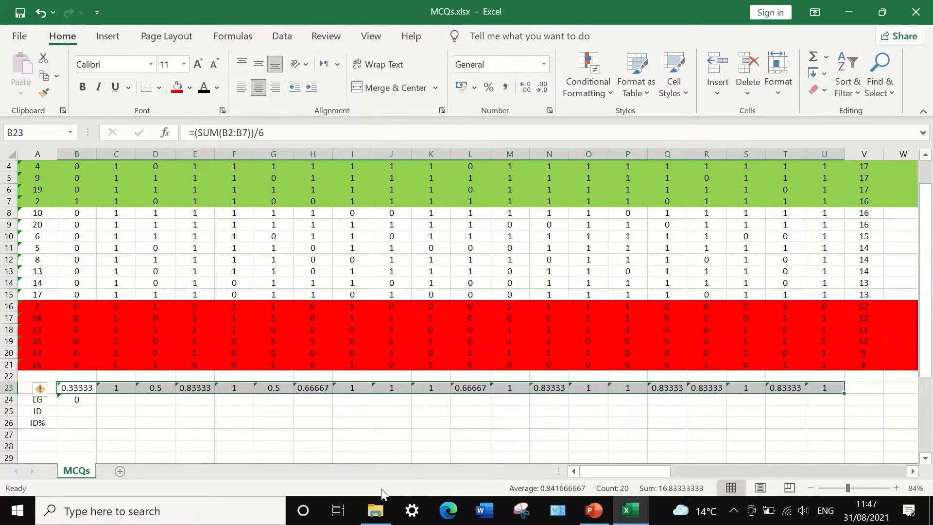
{"action": "left_click", "coordinate": [78, 402]}
{"action": "left_click_drag", "start_coordinate": [96, 405], "coordinate": [829, 400]}
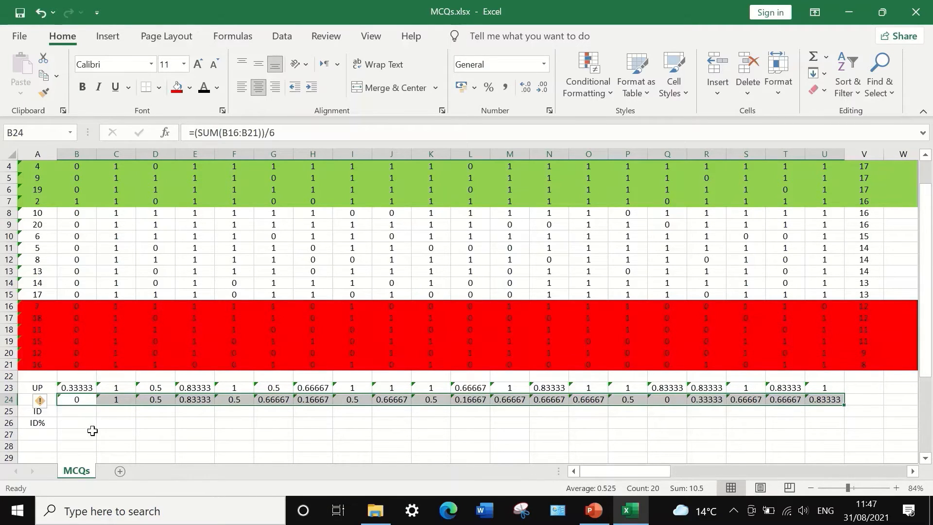
- Enter the formula =B23-B24 in cell B25 to compute Q1's discrimination index
{"action": "left_click", "coordinate": [69, 416]}
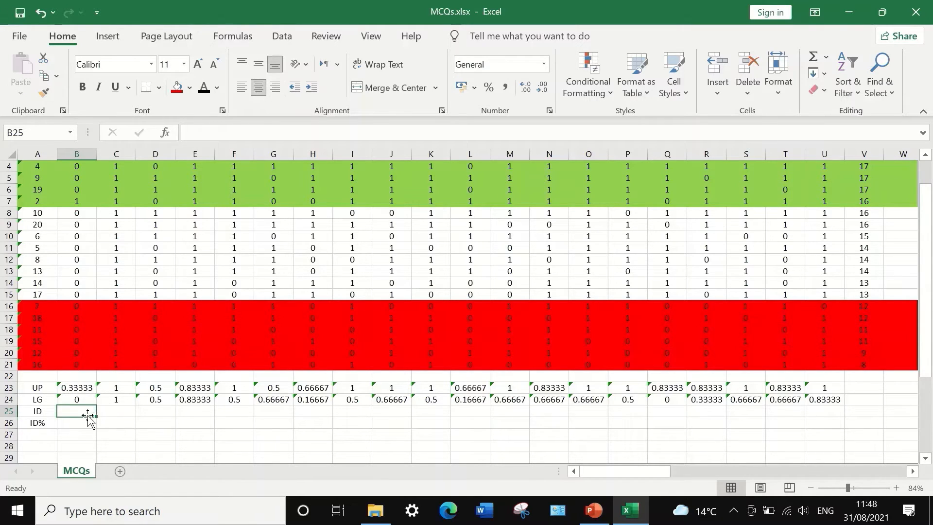
{"action": "left_click", "coordinate": [187, 137]}
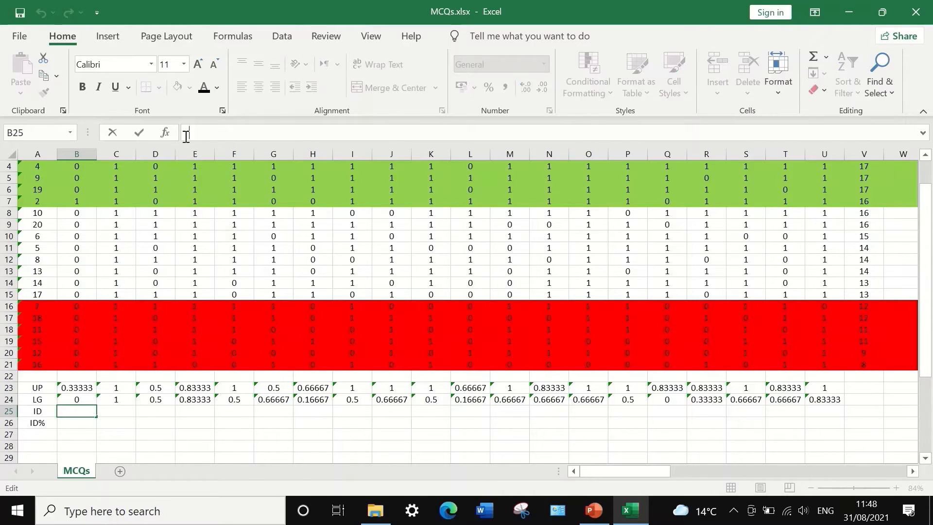
{"action": "type", "text": "="}
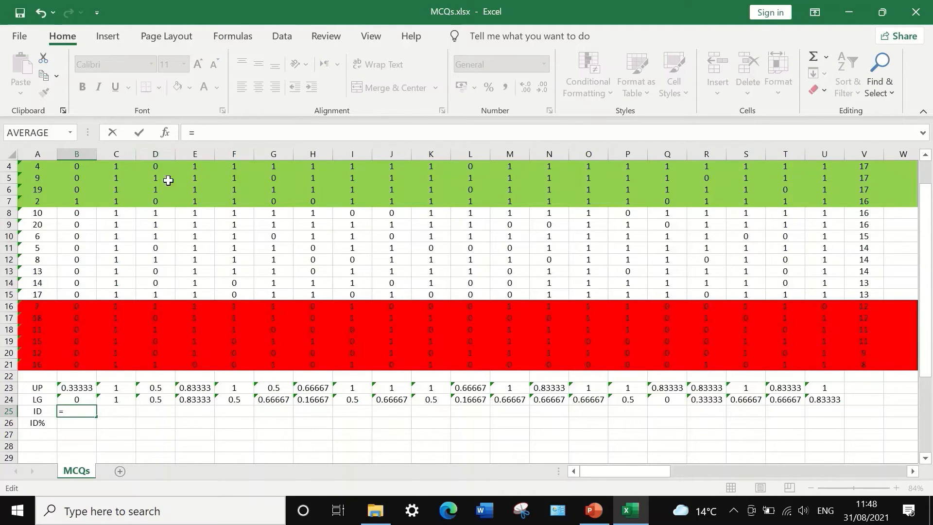
{"action": "left_click", "coordinate": [84, 386]}
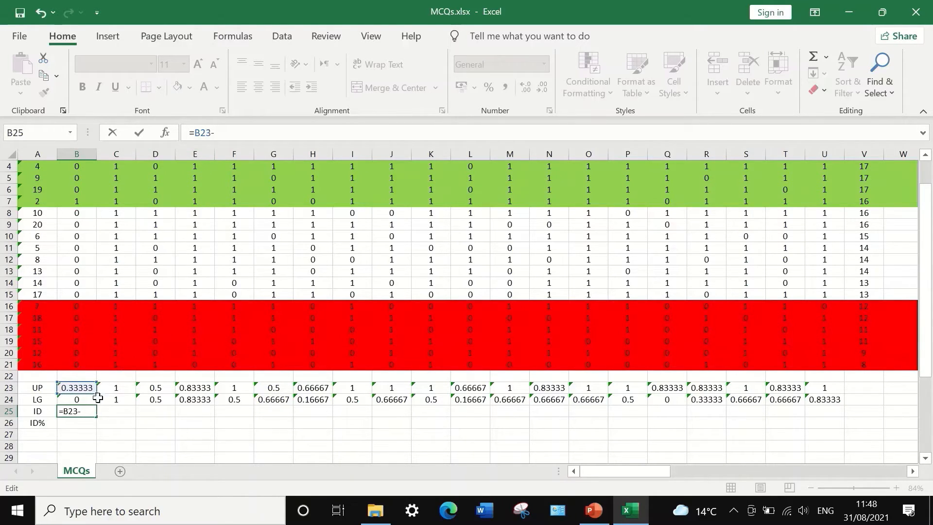
{"action": "left_click", "coordinate": [84, 399]}
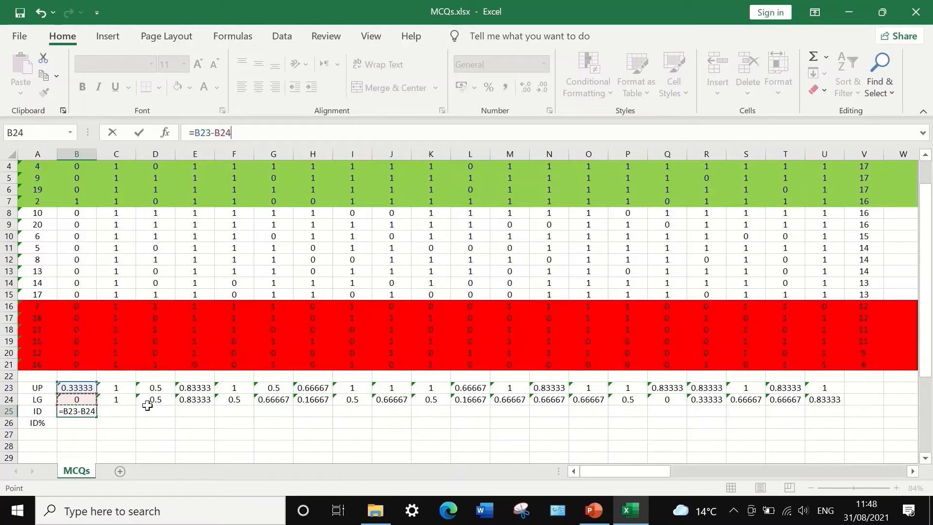
{"action": "key", "text": "Return"}
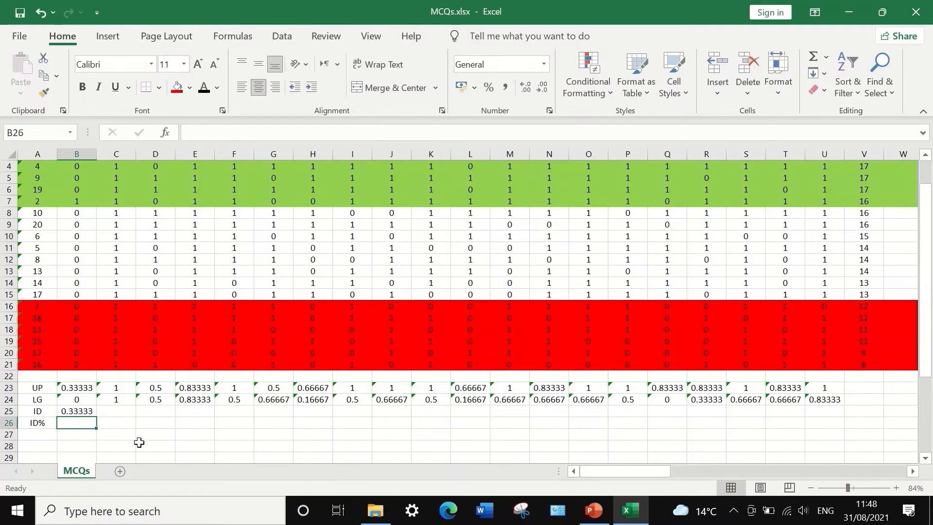
- Fill the discrimination index formula from B25 across to U25 and deselect the row
{"action": "left_click", "coordinate": [76, 411]}
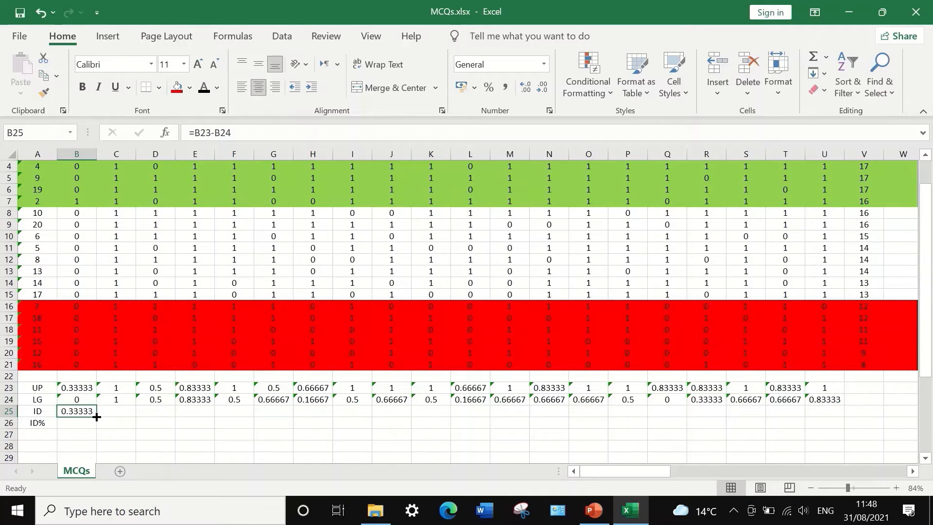
{"action": "left_click_drag", "start_coordinate": [96, 414], "coordinate": [837, 416]}
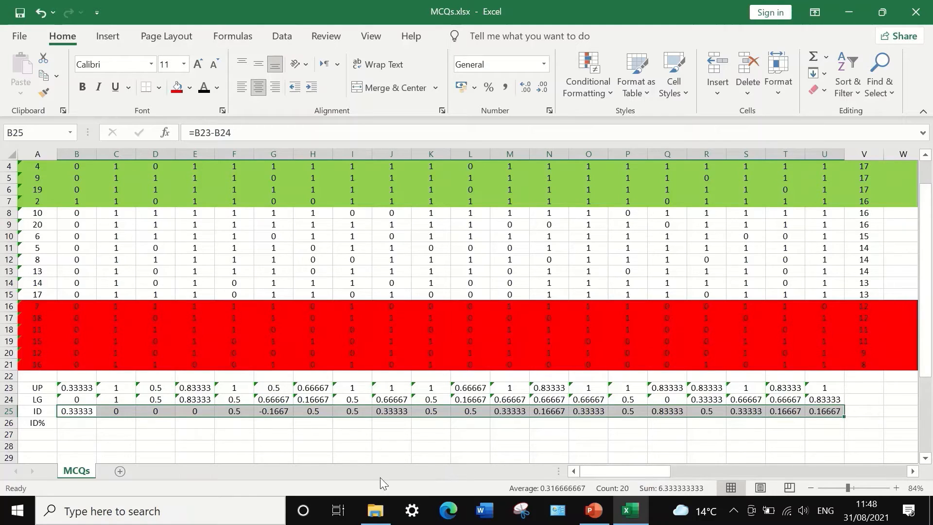
{"action": "left_click", "coordinate": [164, 436]}
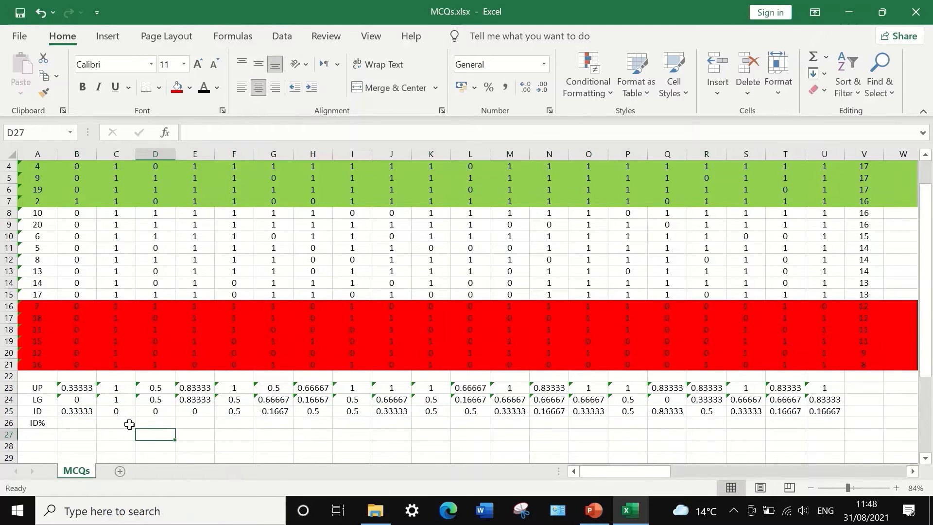
- Format the UP, LG and ID rows 23 to 25 as Number with 3 decimal places
{"action": "left_click", "coordinate": [70, 413]}
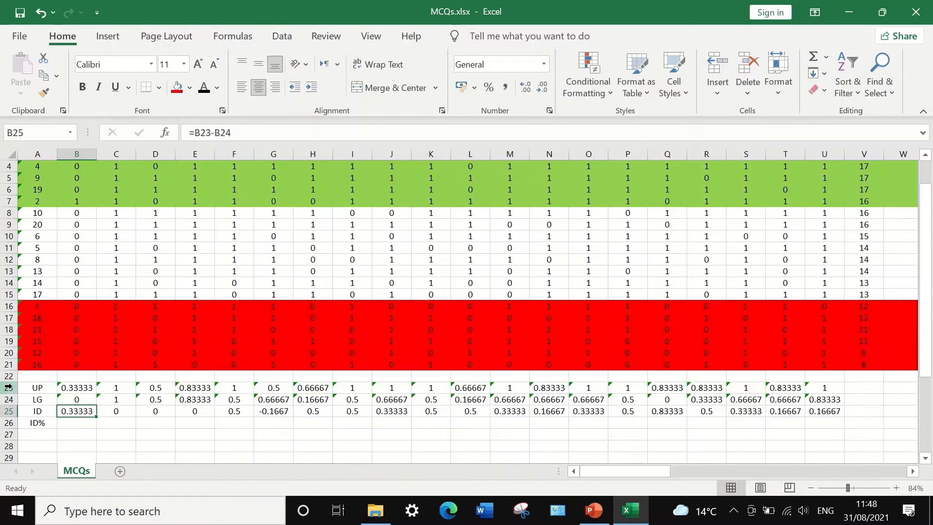
{"action": "left_click_drag", "start_coordinate": [8, 388], "coordinate": [16, 411]}
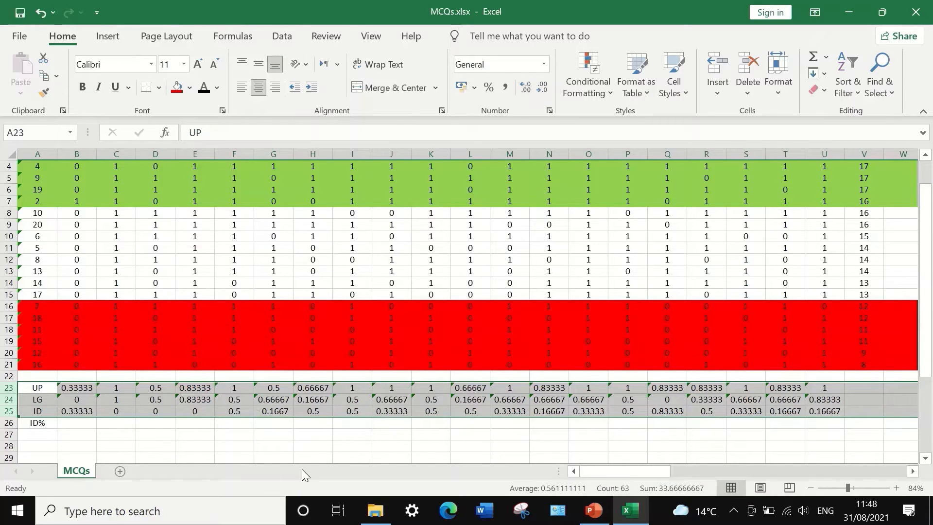
{"action": "right_click", "coordinate": [98, 401]}
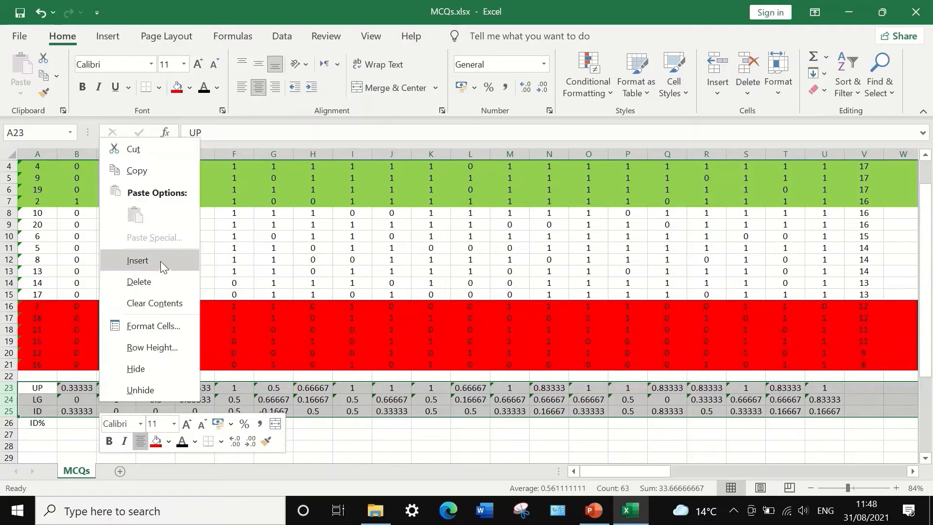
{"action": "left_click", "coordinate": [148, 328]}
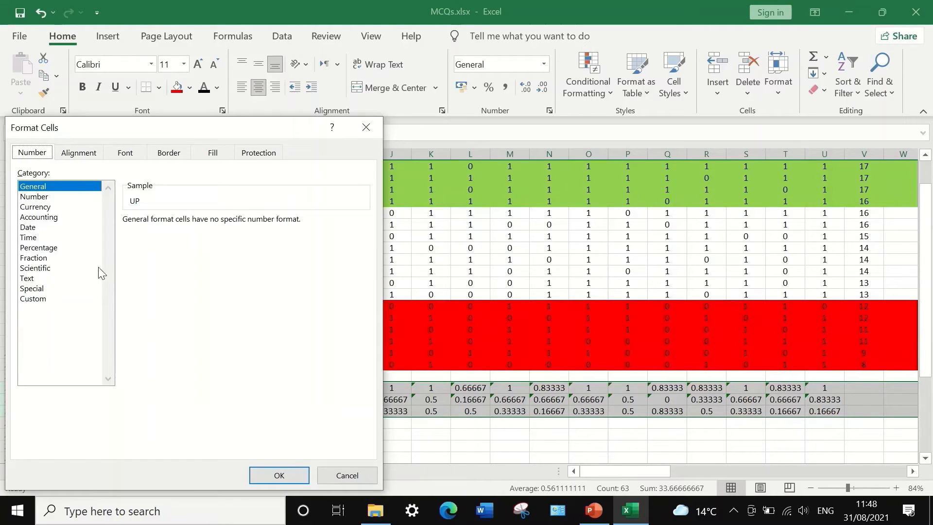
{"action": "left_click", "coordinate": [34, 196]}
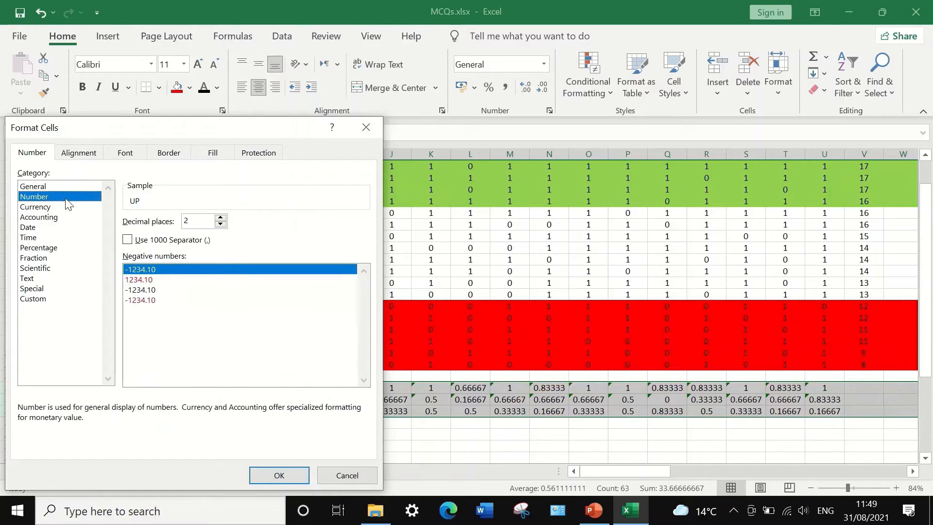
{"action": "left_click", "coordinate": [222, 222]}
{"action": "left_click", "coordinate": [221, 218]}
{"action": "left_click", "coordinate": [290, 476]}
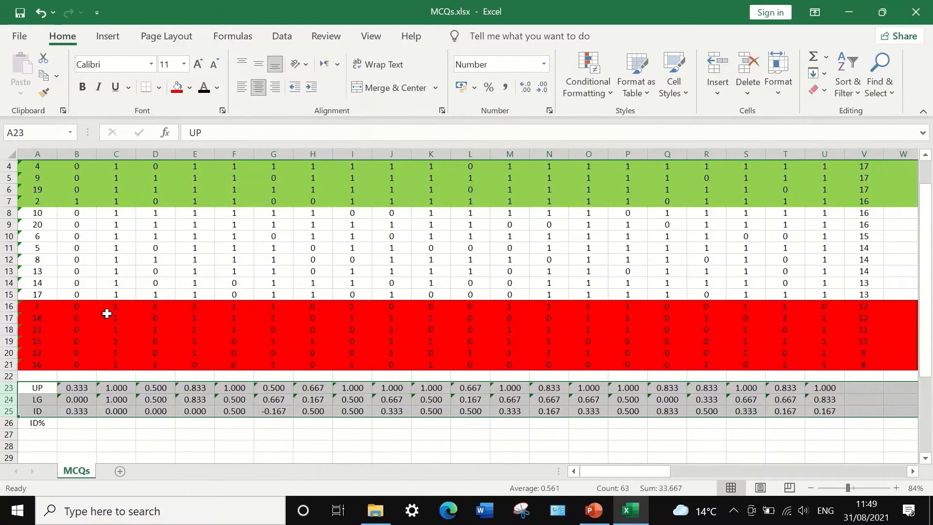
- Reduce the number format of rows 23 to 25 to 2 decimal places and deselect the rows
{"action": "right_click", "coordinate": [4, 401]}
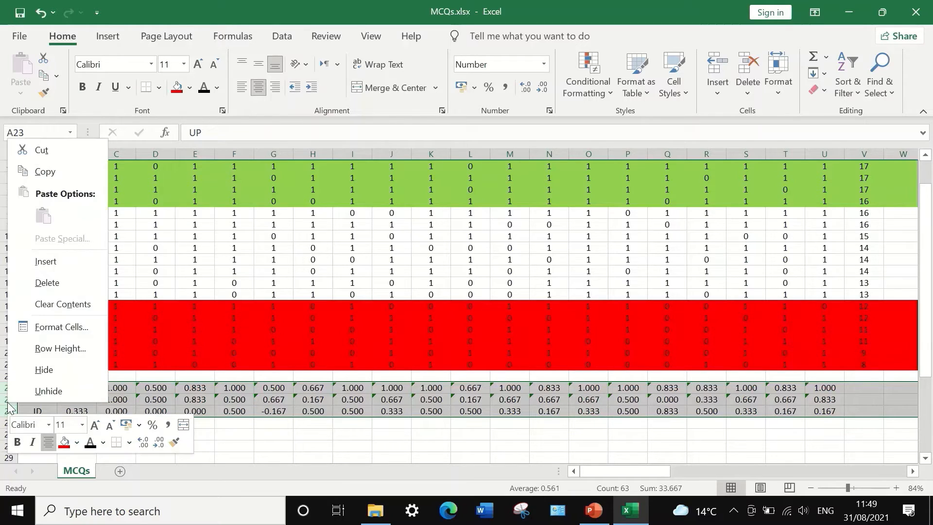
{"action": "left_click", "coordinate": [62, 325]}
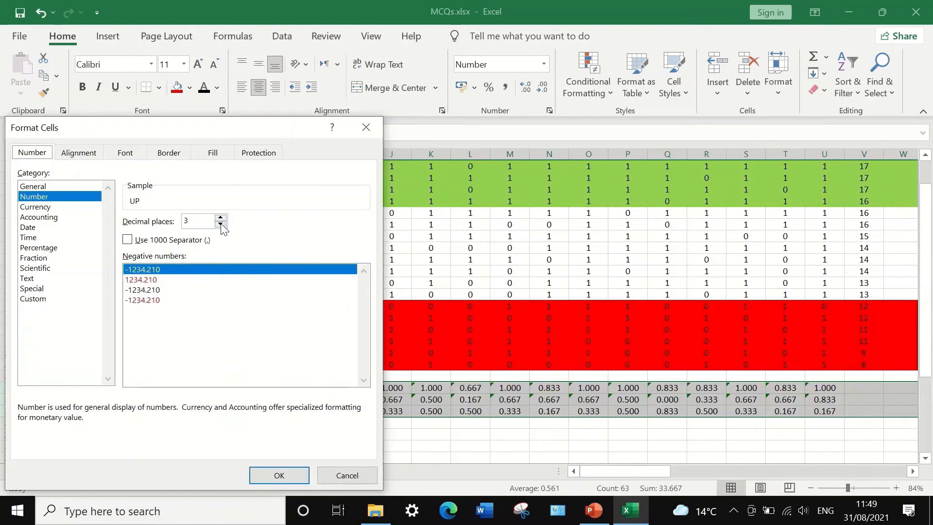
{"action": "left_click", "coordinate": [222, 224]}
{"action": "left_click", "coordinate": [281, 475]}
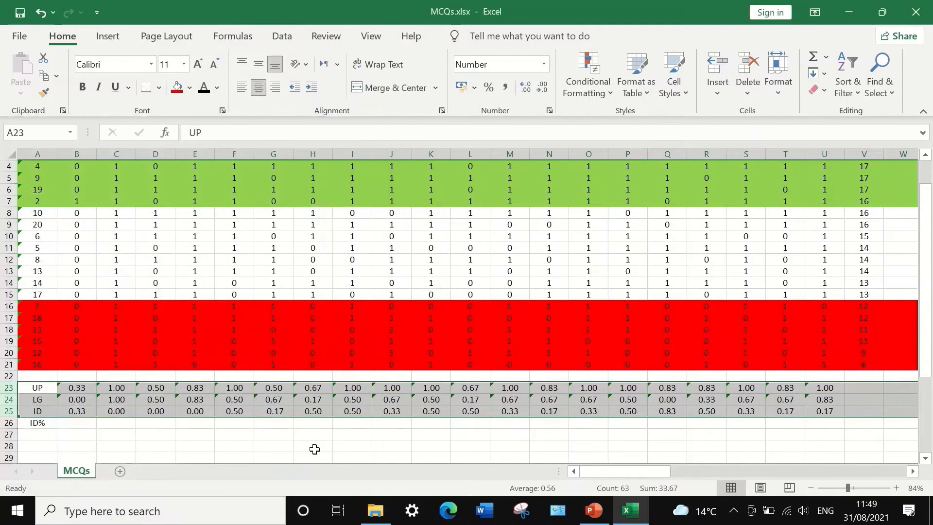
{"action": "left_click", "coordinate": [311, 436]}
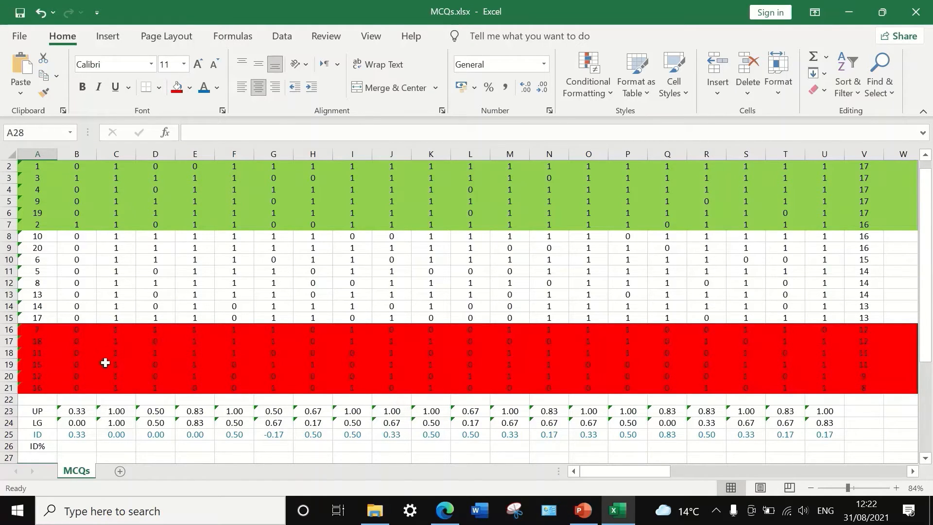
- Start an interpretation key below the table with "Very Good" in A28 and ">=.4" in B28
{"action": "scroll", "coordinate": [100, 383], "scroll_direction": "down", "scroll_amount": 1}
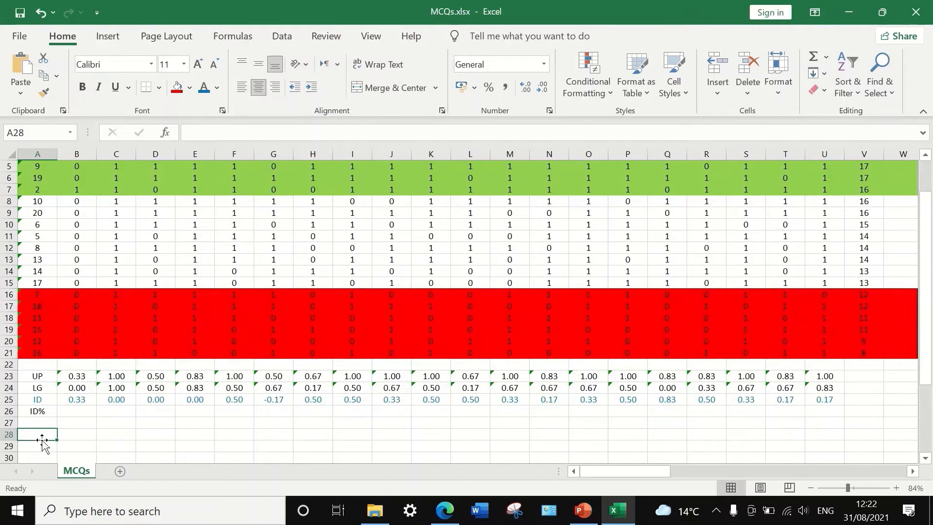
{"action": "left_click", "coordinate": [42, 440]}
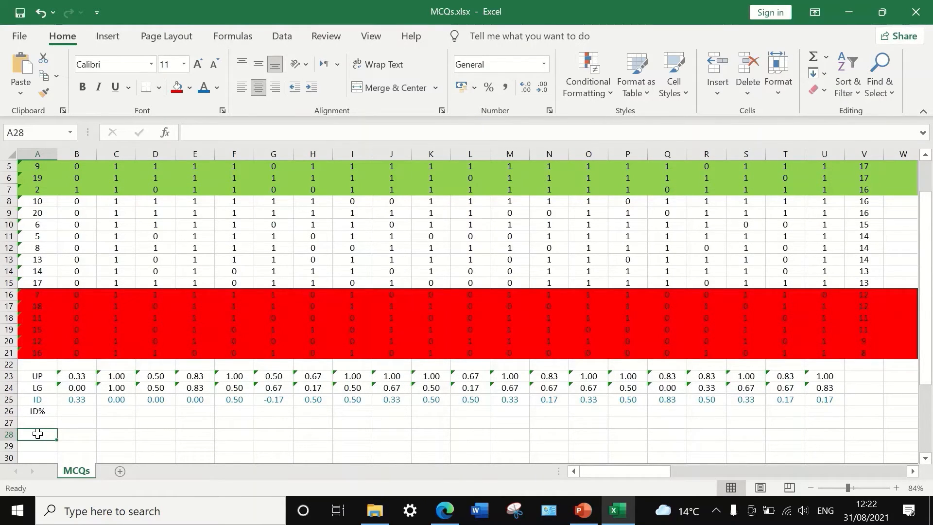
{"action": "type", "text": "Very Go"}
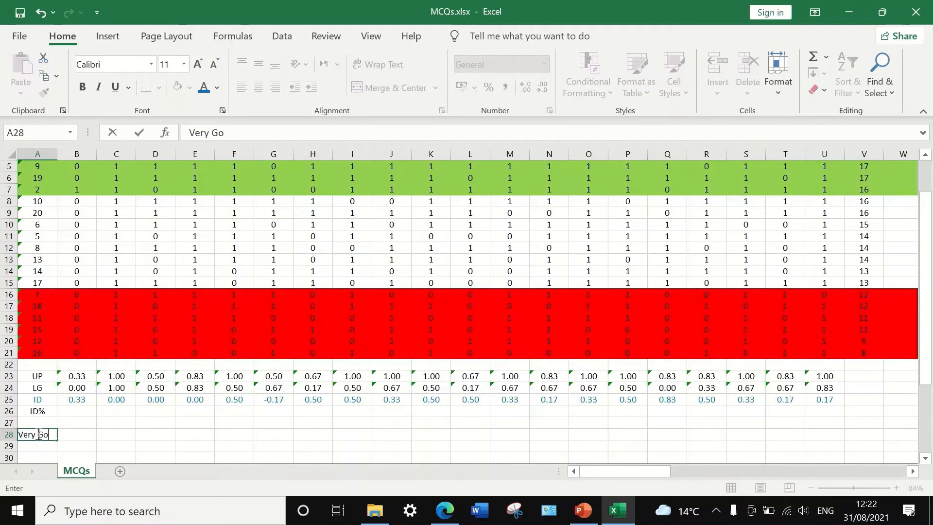
{"action": "type", "text": "od"}
{"action": "left_click", "coordinate": [85, 439]}
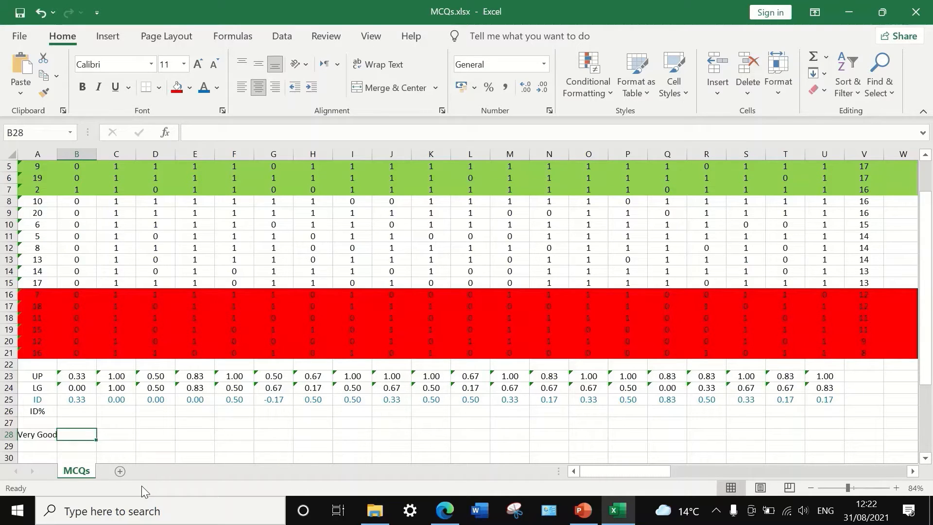
{"action": "type", "text": ">=.4"}
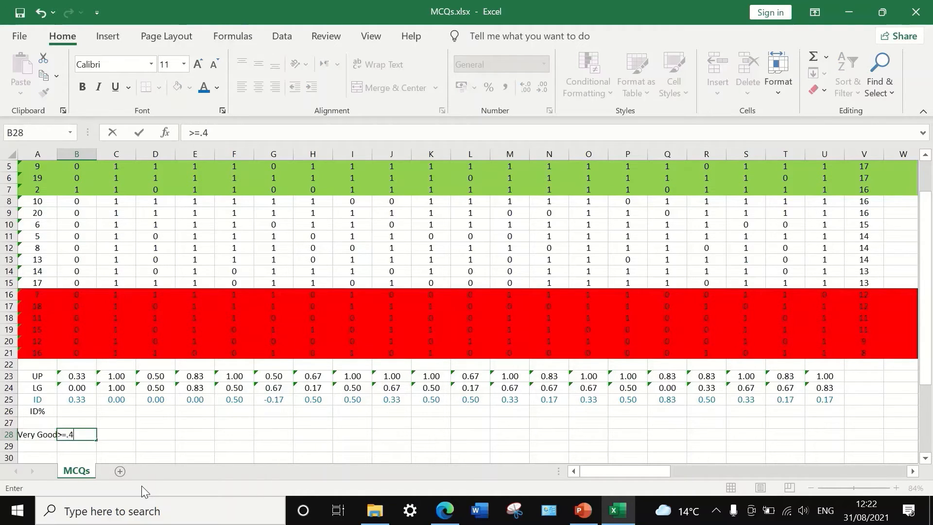
{"action": "key", "text": "Return"}
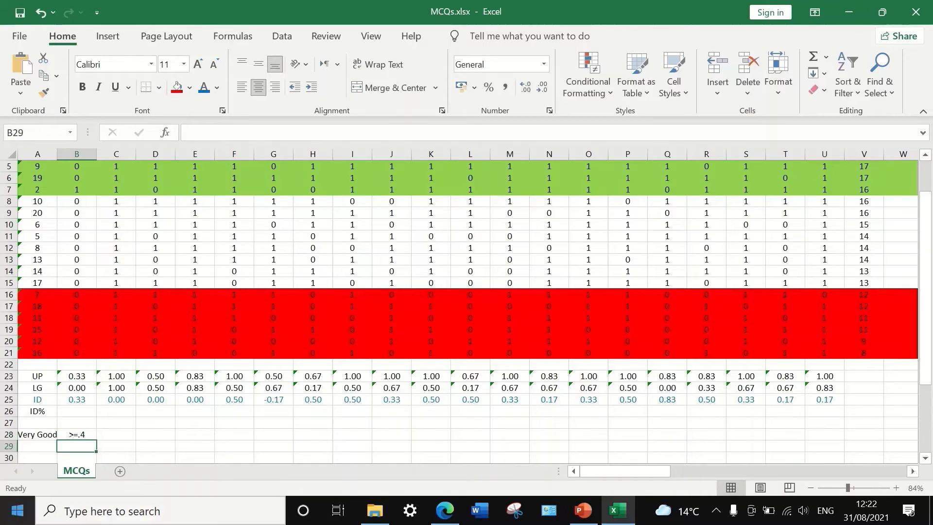
- Add the "Good" category in A29 with the range ".25-.39" in B29
{"action": "left_click", "coordinate": [38, 446]}
{"action": "type", "text": "Good"}
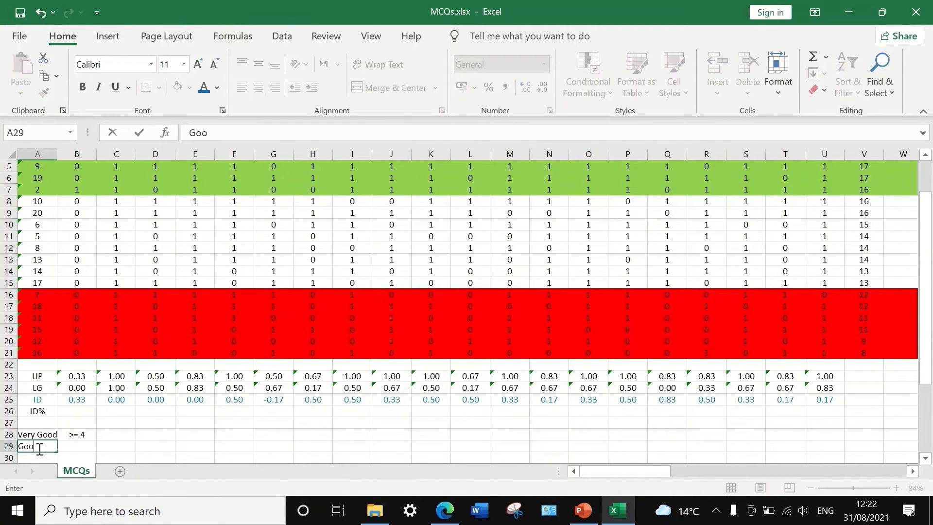
{"action": "left_click", "coordinate": [78, 447]}
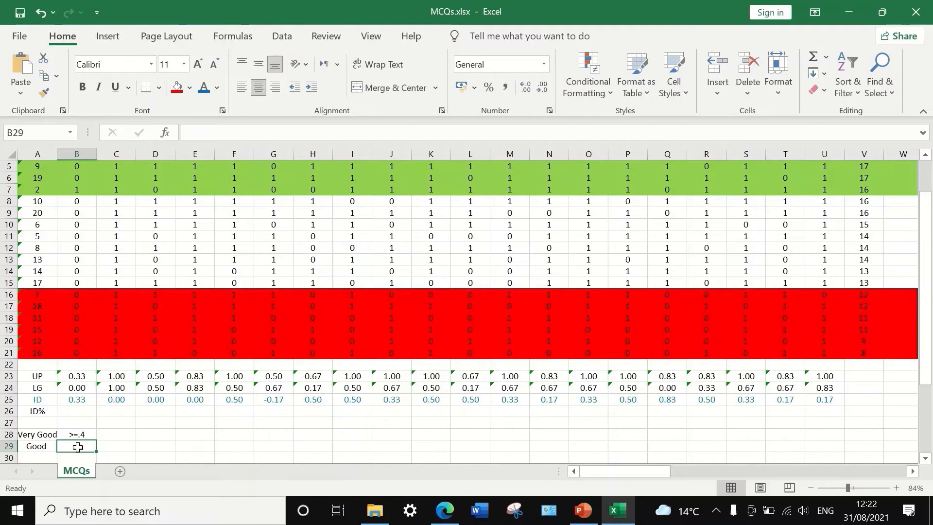
{"action": "type", "text": ".25-"}
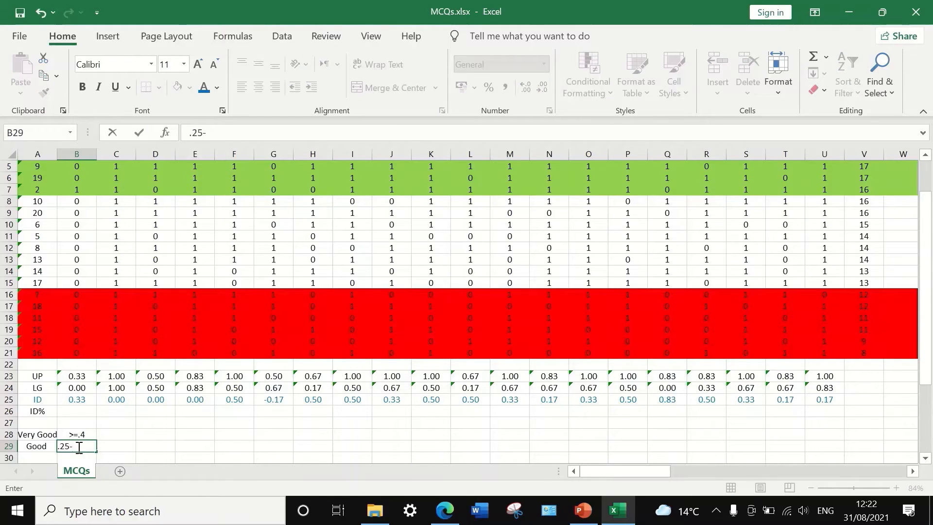
{"action": "type", "text": ".39"}
{"action": "left_click", "coordinate": [135, 442]}
- Add the "Bad" category in A30 with the criterion "<.25" in B30
{"action": "scroll", "coordinate": [39, 437], "scroll_direction": "down", "scroll_amount": 1}
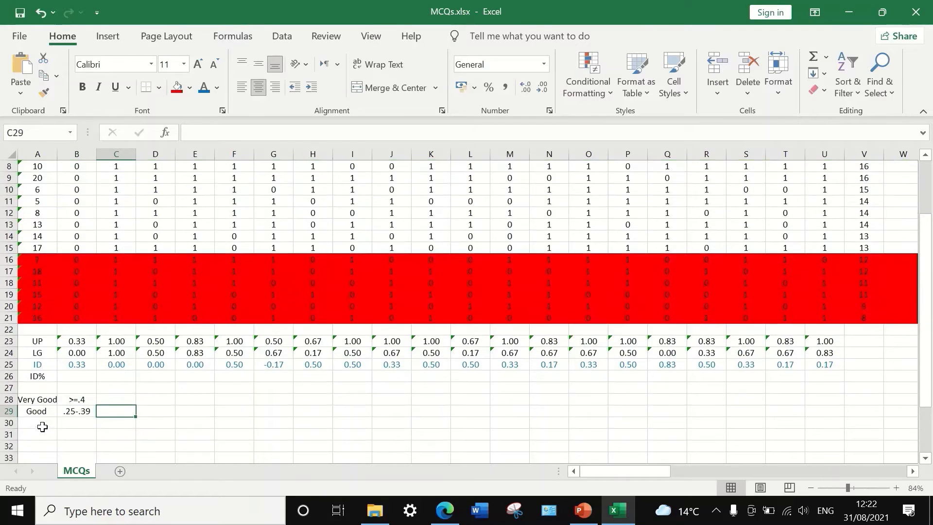
{"action": "left_click", "coordinate": [58, 421]}
{"action": "type", "text": "Bad"}
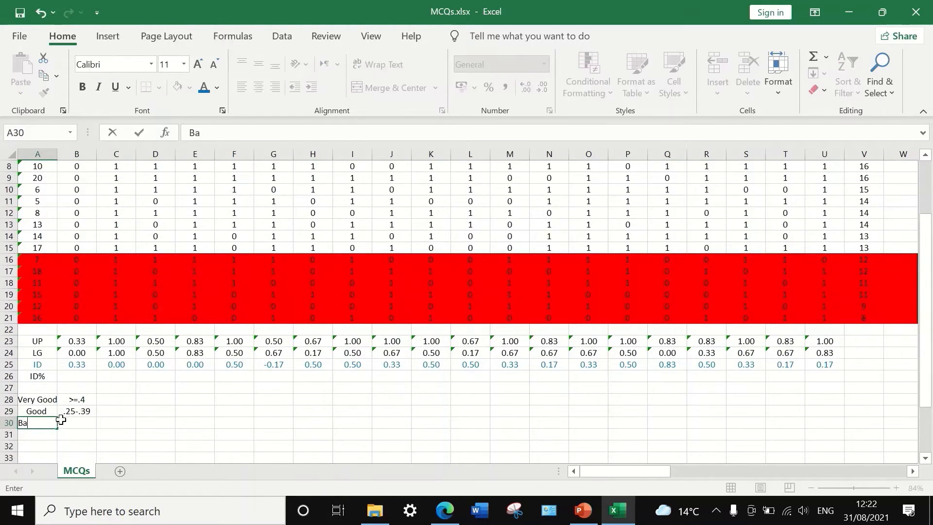
{"action": "left_click", "coordinate": [75, 420]}
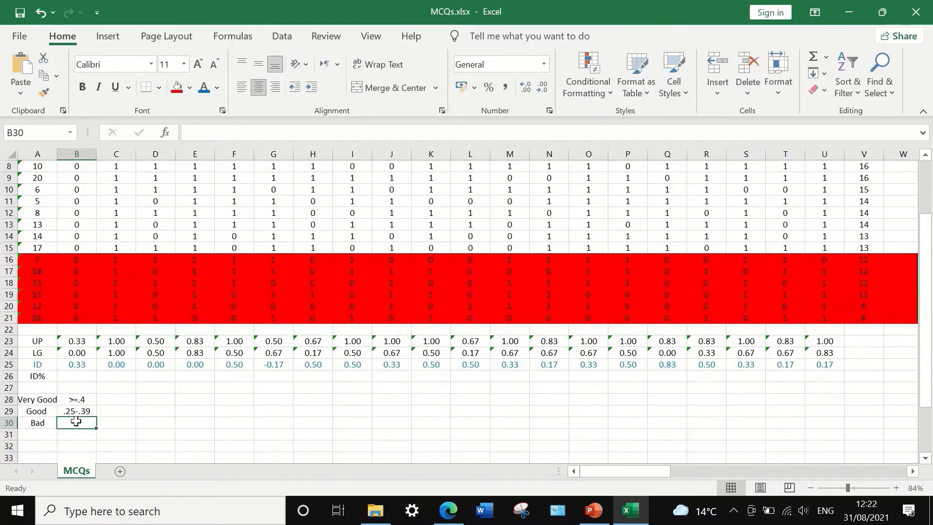
{"action": "type", "text": ","}
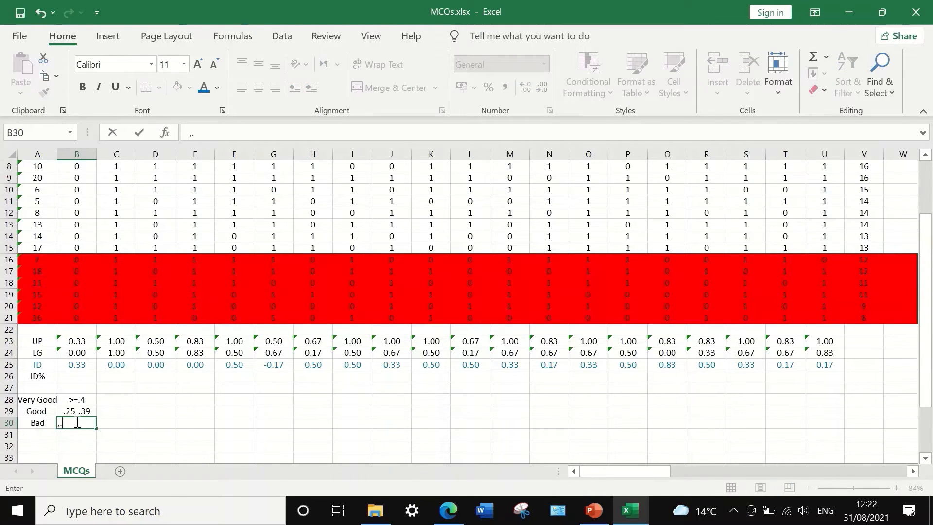
{"action": "type", "text": ".25"}
{"action": "key", "text": "BackSpace"}
{"action": "key", "text": "BackSpace"}
{"action": "key", "text": "BackSpace"}
{"action": "type", "text": ".25"}
{"action": "left_click", "coordinate": [34, 435]}
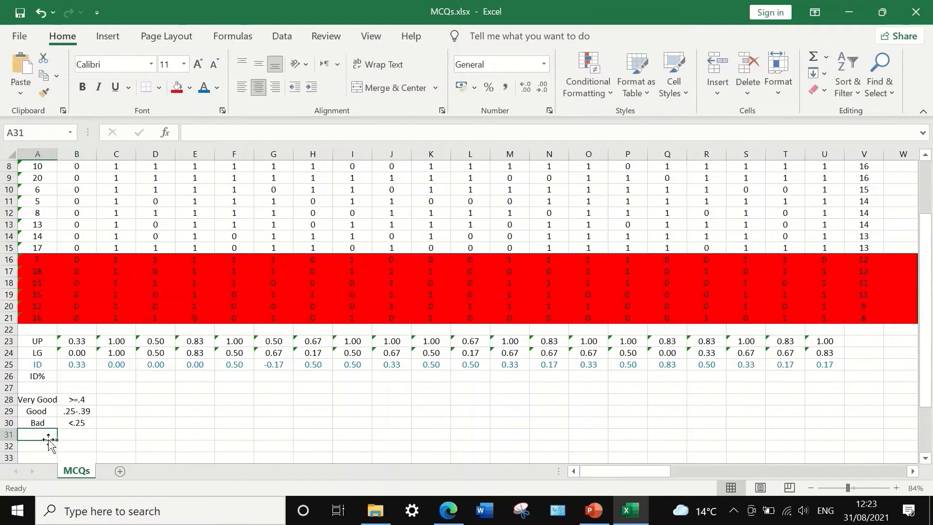
- Enter 0 in B31 and "0-1" in B32 beneath the discrimination index criteria
{"action": "left_click", "coordinate": [80, 434]}
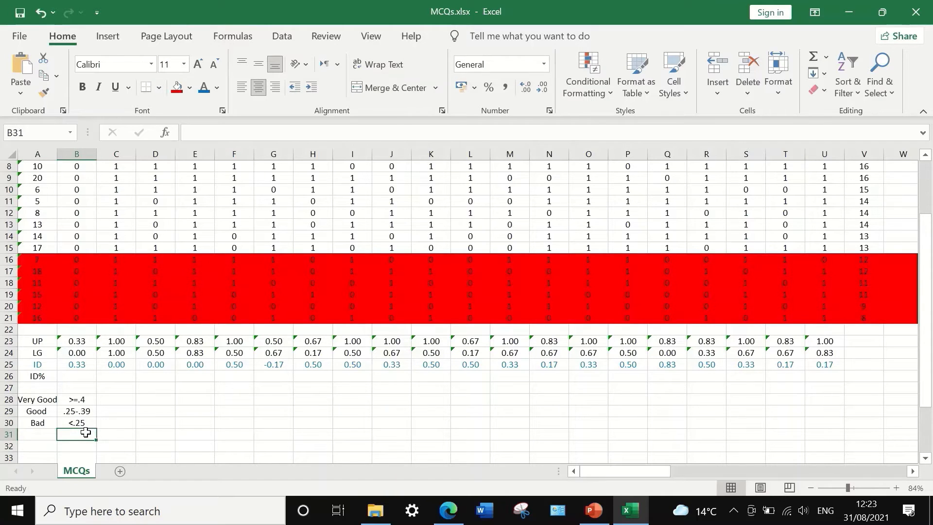
{"action": "scroll", "coordinate": [82, 431], "scroll_direction": "down", "scroll_amount": 1}
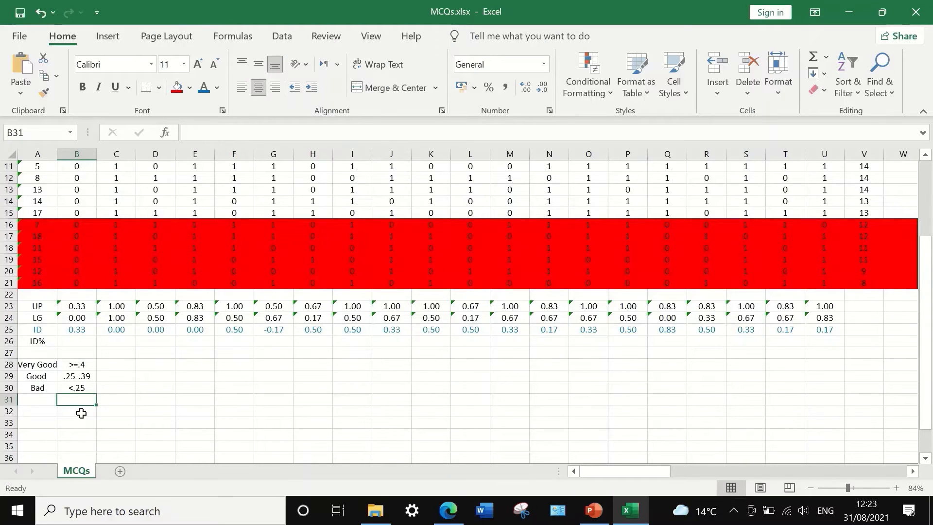
{"action": "type", "text": "0"}
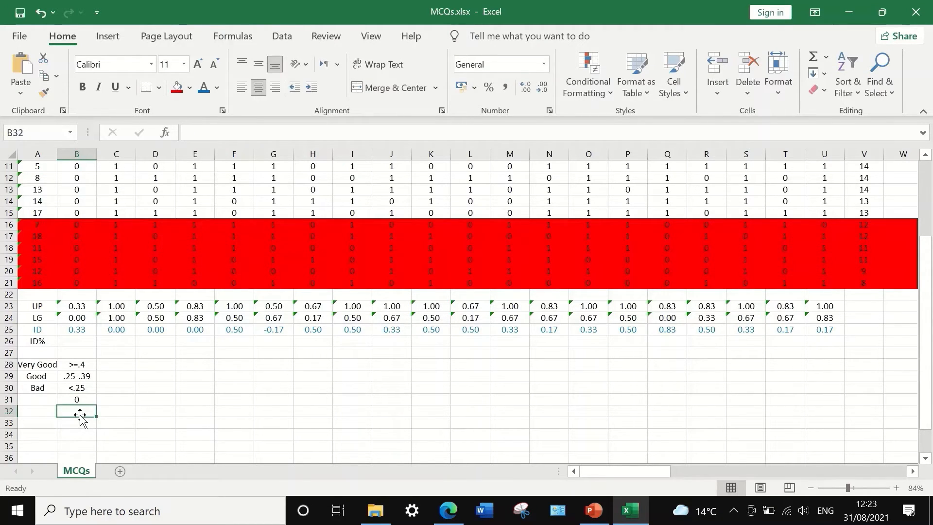
{"action": "type", "text": "0-1"}
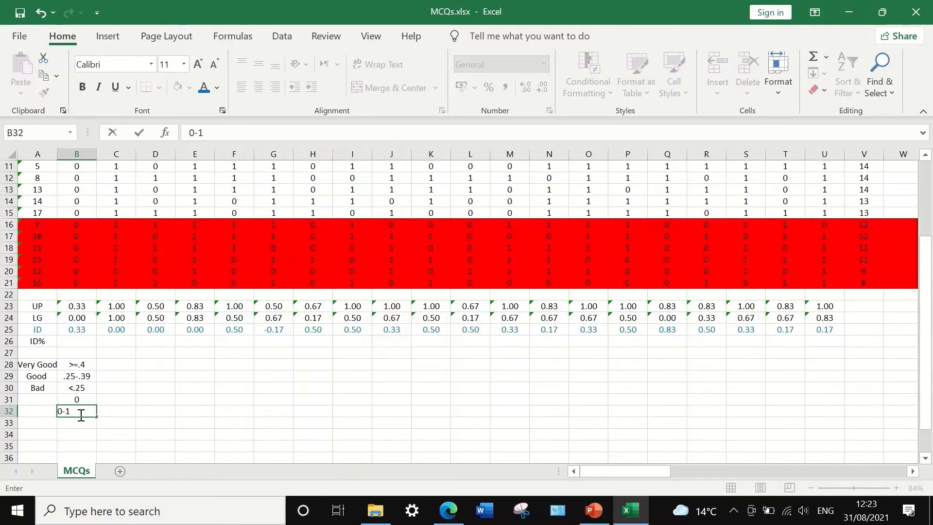
{"action": "left_click", "coordinate": [73, 427]}
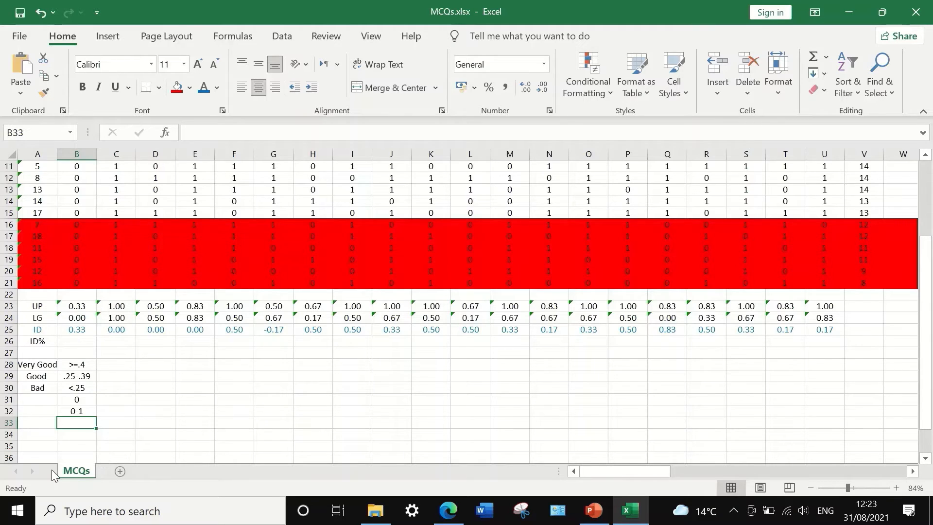
- Label the zero discrimination index criterion as "Bad" in cell A31
{"action": "scroll", "coordinate": [50, 332], "scroll_direction": "up", "scroll_amount": 1}
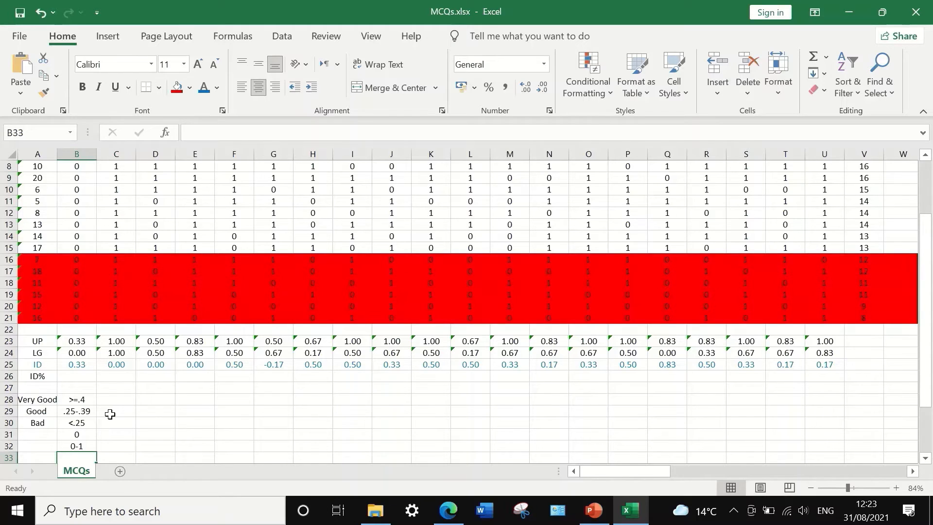
{"action": "left_click", "coordinate": [120, 365]}
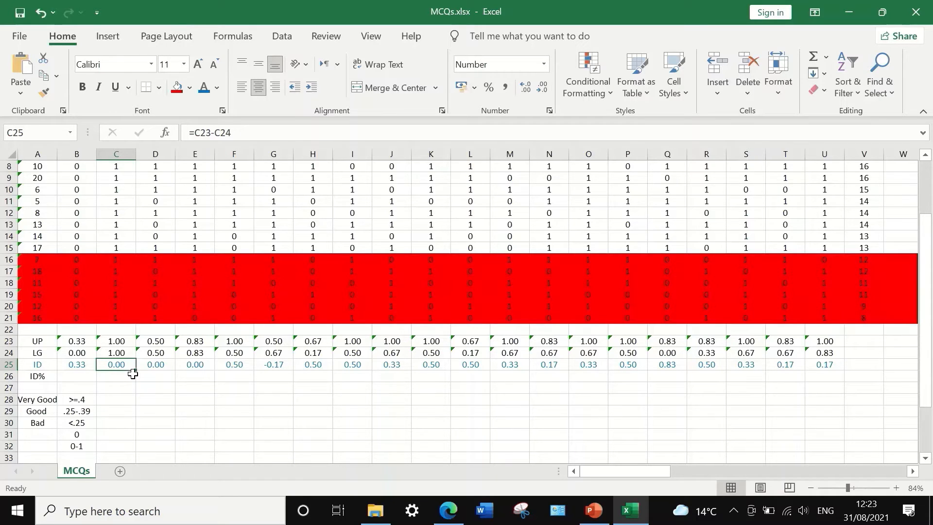
{"action": "left_click", "coordinate": [41, 434]}
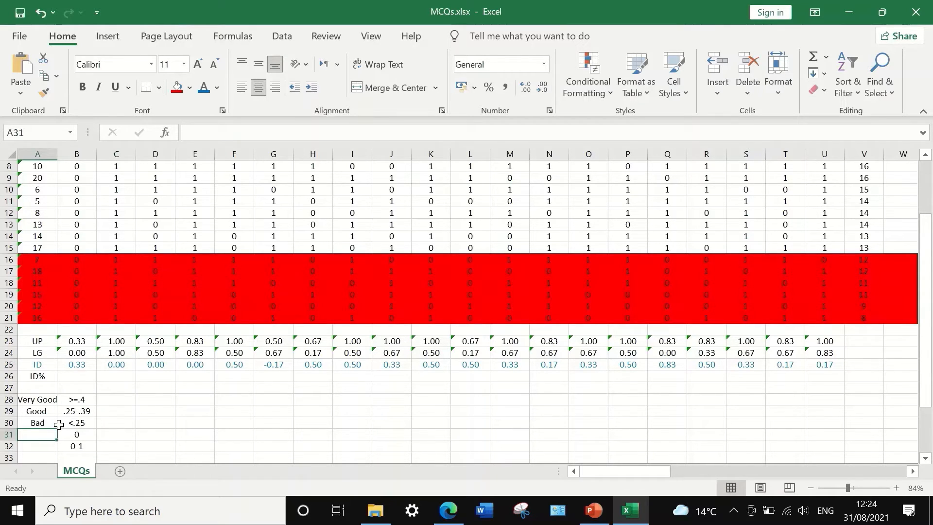
{"action": "type", "text": "Bad"}
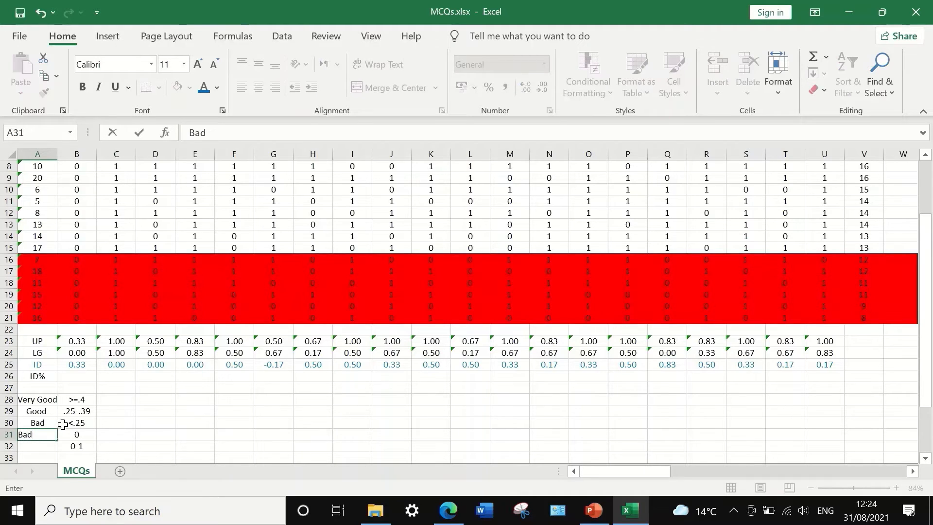
{"action": "left_click", "coordinate": [115, 421]}
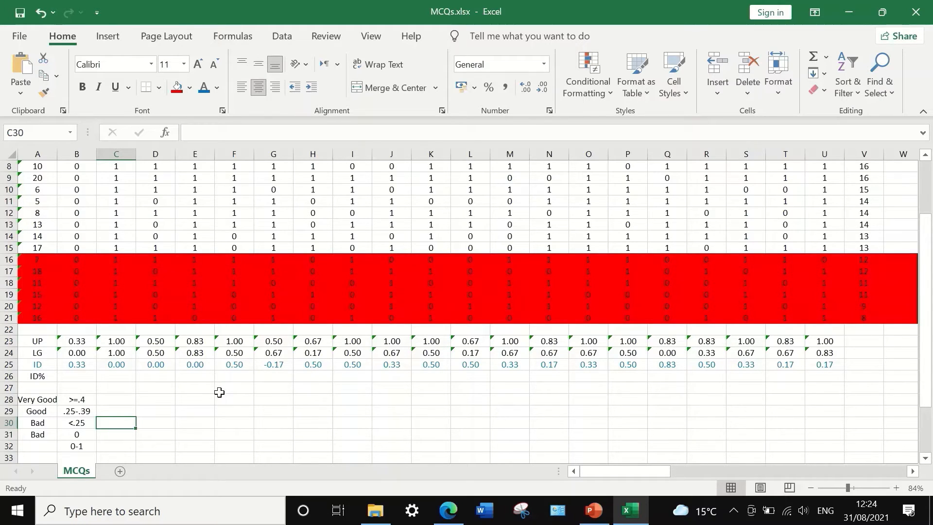
{"action": "left_click", "coordinate": [237, 367]}
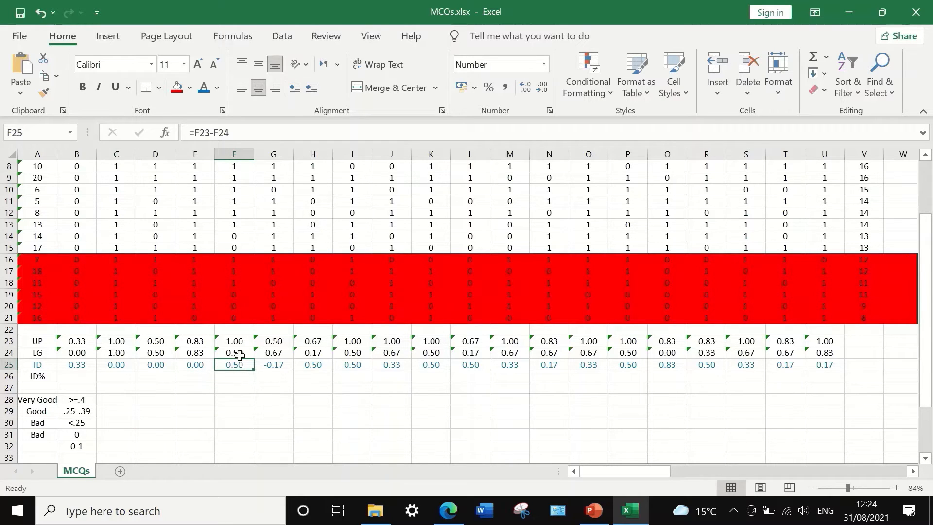
- Examine the discrimination indices in row 25 for Q5, Q6, Q16 and Q19 against the upper and lower group answers
{"action": "scroll", "coordinate": [238, 364], "scroll_direction": "up", "scroll_amount": 3}
{"action": "scroll", "coordinate": [238, 360], "scroll_direction": "down", "scroll_amount": 3}
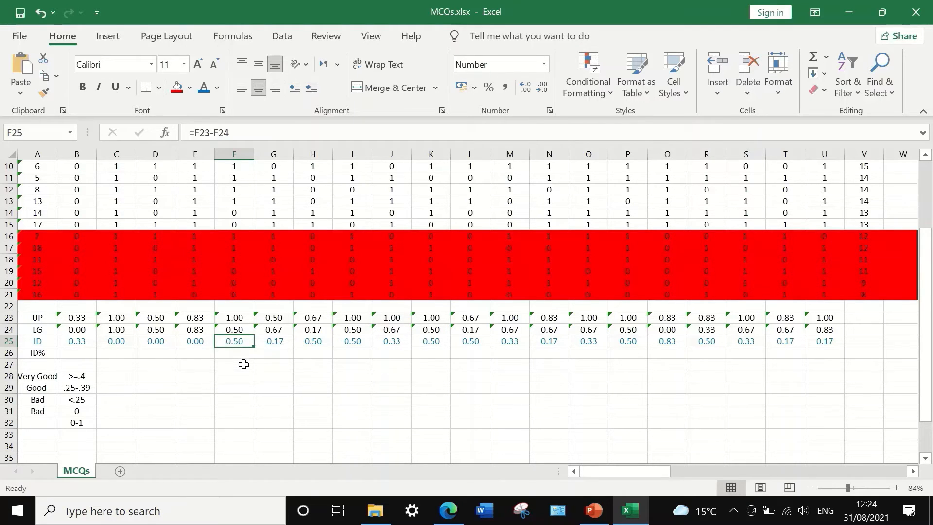
{"action": "left_click", "coordinate": [272, 341]}
{"action": "scroll", "coordinate": [396, 339], "scroll_direction": "up", "scroll_amount": 3}
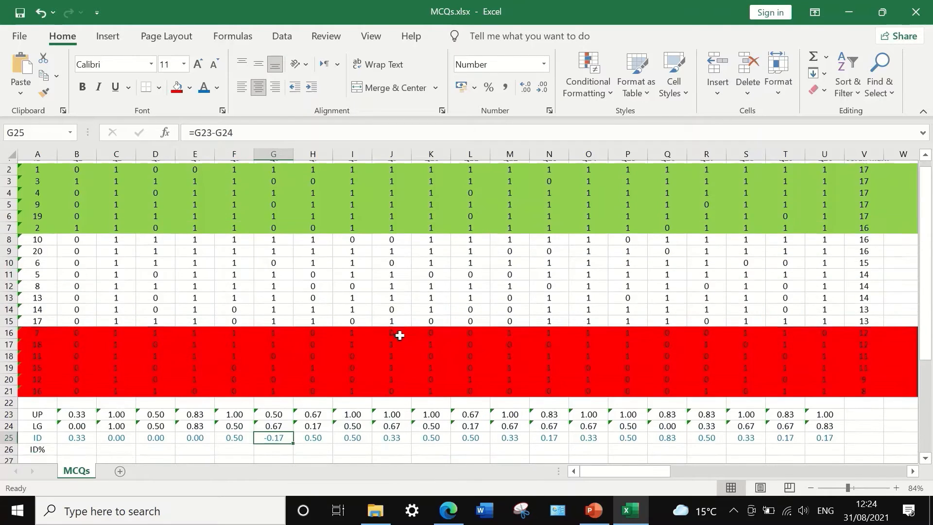
{"action": "scroll", "coordinate": [399, 335], "scroll_direction": "down", "scroll_amount": 3}
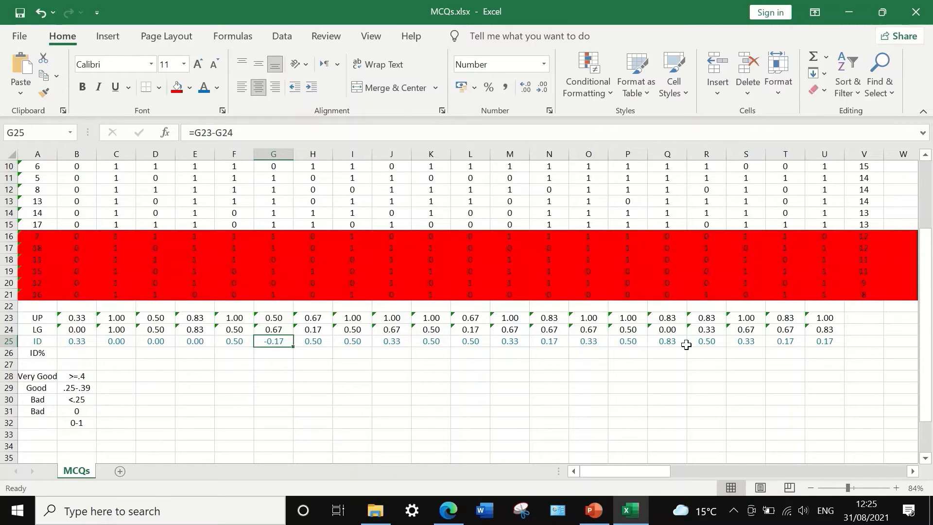
{"action": "left_click", "coordinate": [668, 341]}
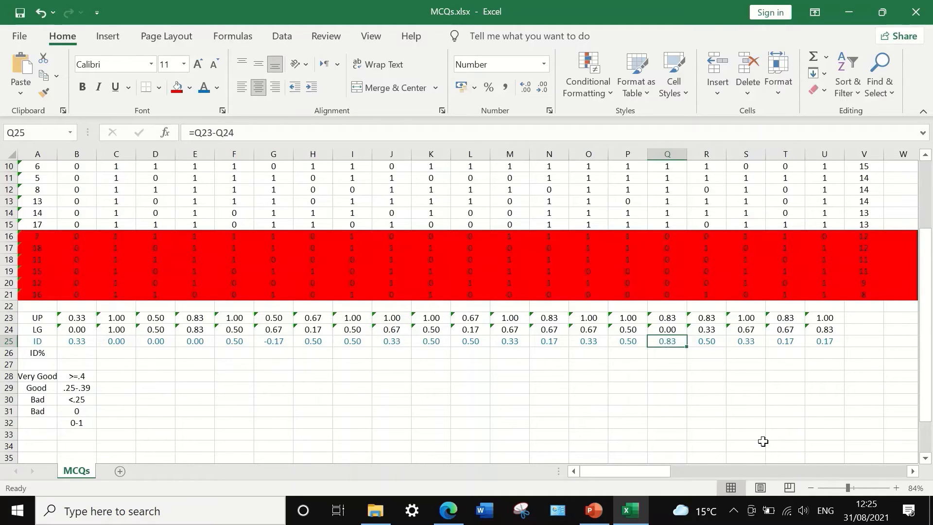
{"action": "scroll", "coordinate": [748, 236], "scroll_direction": "up", "scroll_amount": 3}
{"action": "scroll", "coordinate": [749, 236], "scroll_direction": "down", "scroll_amount": 3}
{"action": "left_click", "coordinate": [797, 343]}
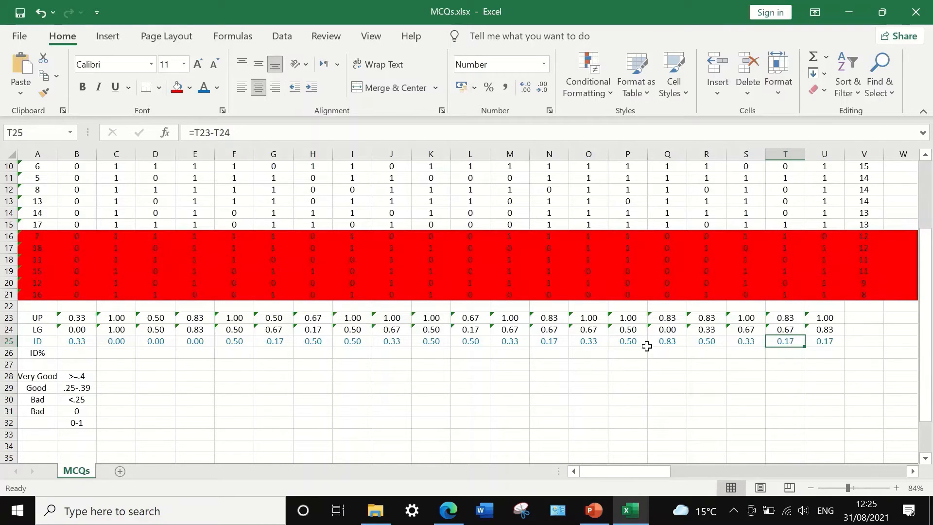
- Fill the discrimination index cells N25, T25 and U25 with red to mark them as bad items
{"action": "left_click", "coordinate": [553, 342]}
{"action": "scroll", "coordinate": [549, 340], "scroll_direction": "up", "scroll_amount": 3}
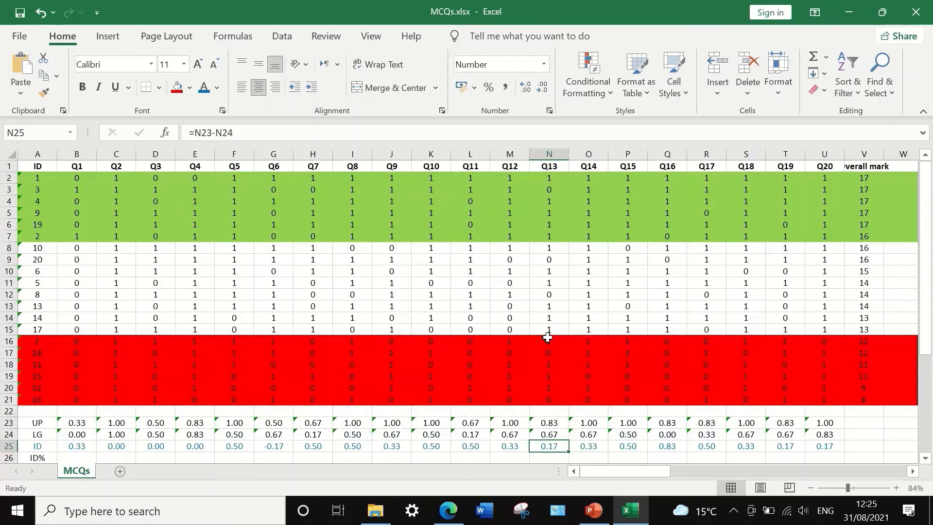
{"action": "scroll", "coordinate": [548, 338], "scroll_direction": "down", "scroll_amount": 4}
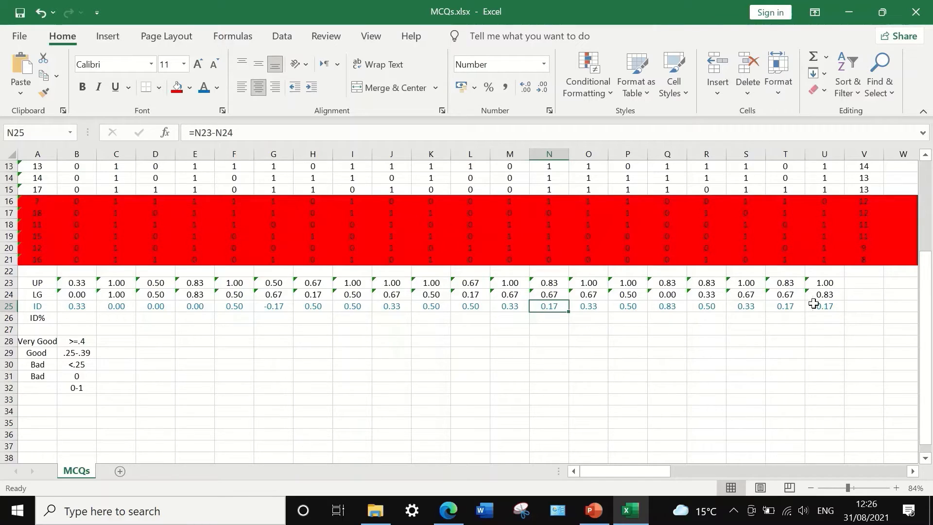
{"action": "left_click", "coordinate": [821, 305], "text": "ctrl"}
{"action": "left_click", "coordinate": [783, 306], "text": "ctrl"}
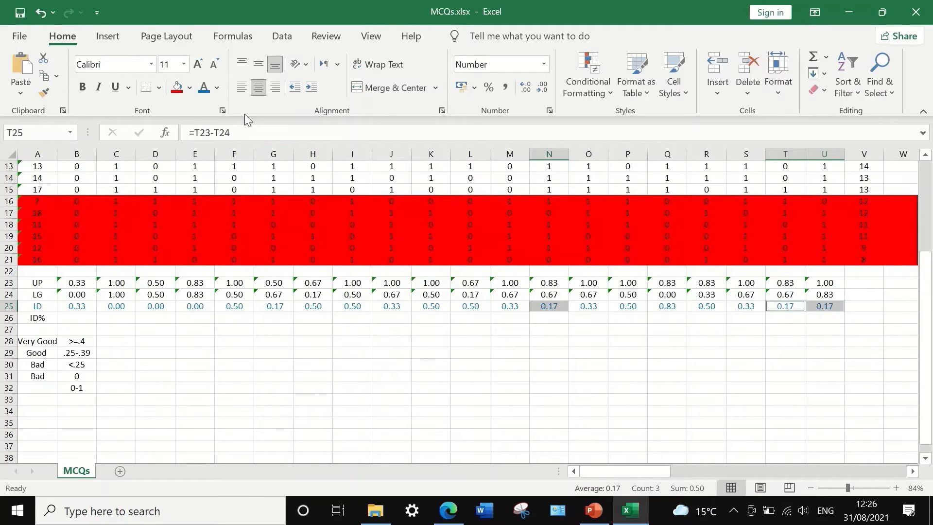
{"action": "left_click", "coordinate": [176, 89]}
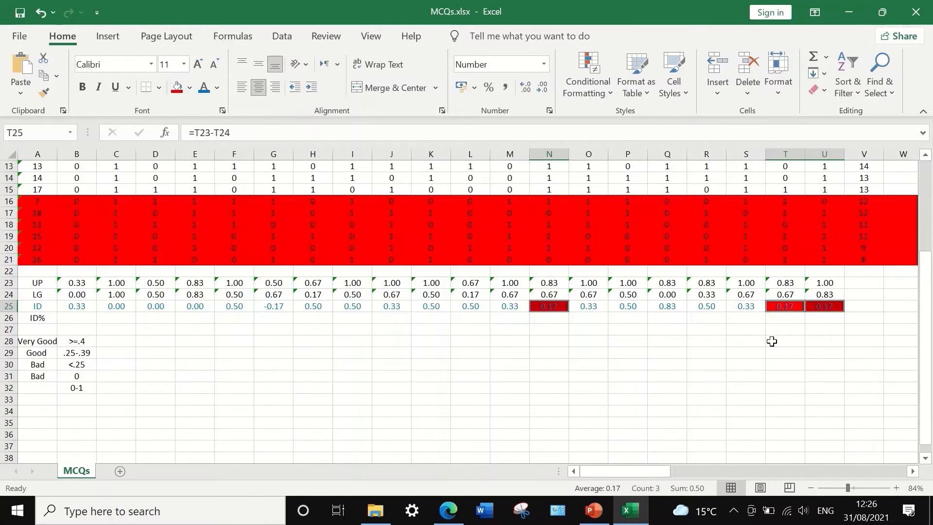
{"action": "left_click", "coordinate": [747, 340]}
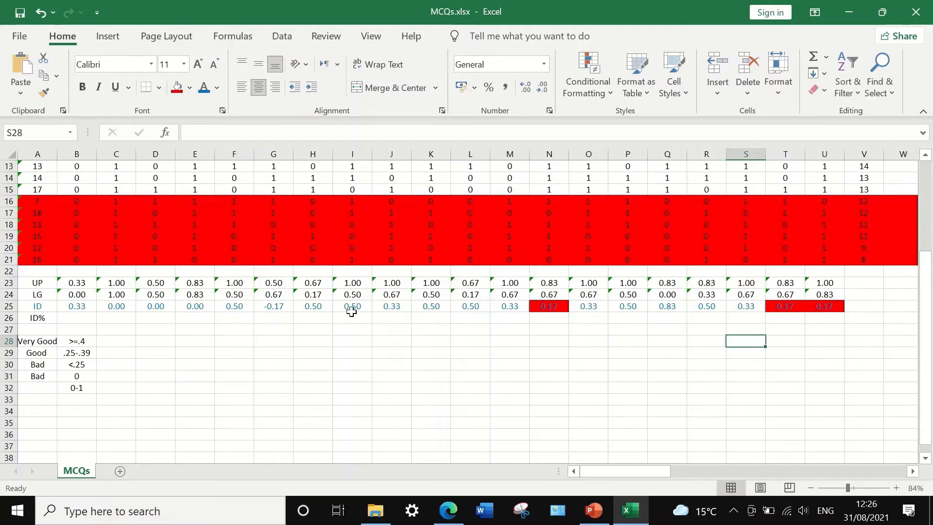
- Apply the same red fill to the negative index in G25 and the zero indices in C25, D25 and E25
{"action": "left_click", "coordinate": [278, 307]}
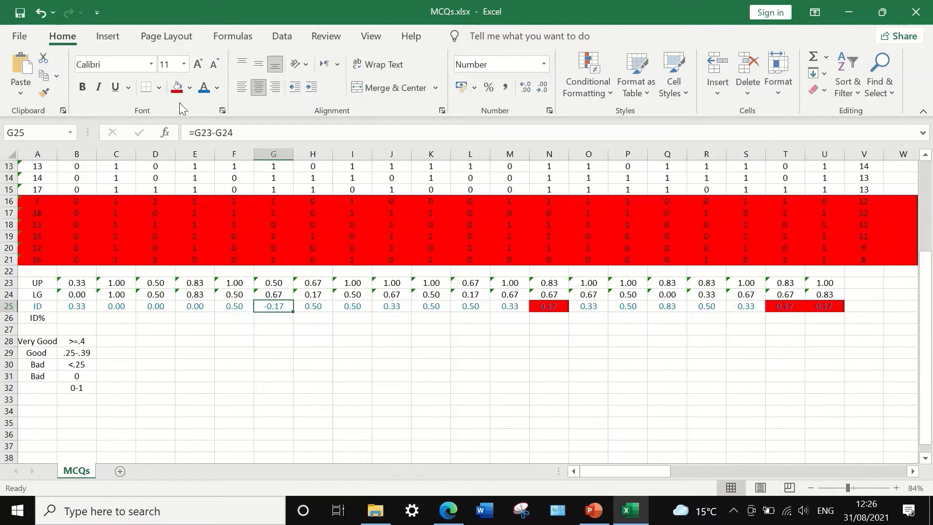
{"action": "left_click", "coordinate": [176, 89]}
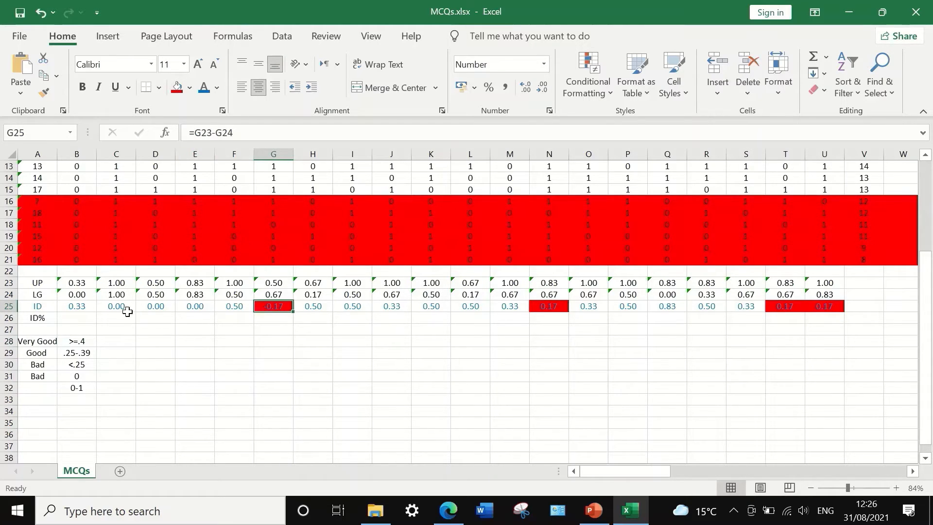
{"action": "left_click", "coordinate": [150, 306], "text": "ctrl"}
{"action": "left_click", "coordinate": [109, 307], "text": "ctrl"}
{"action": "left_click", "coordinate": [190, 304], "text": "ctrl"}
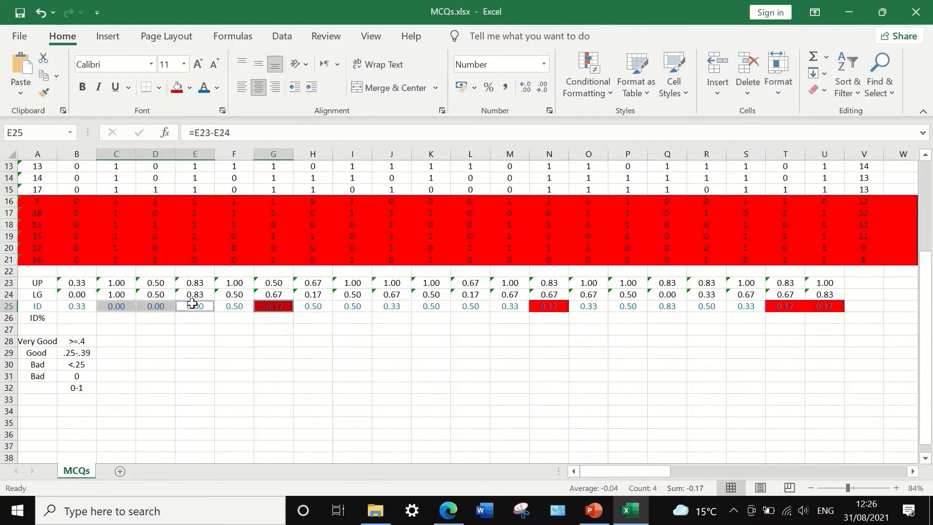
{"action": "left_click", "coordinate": [176, 88]}
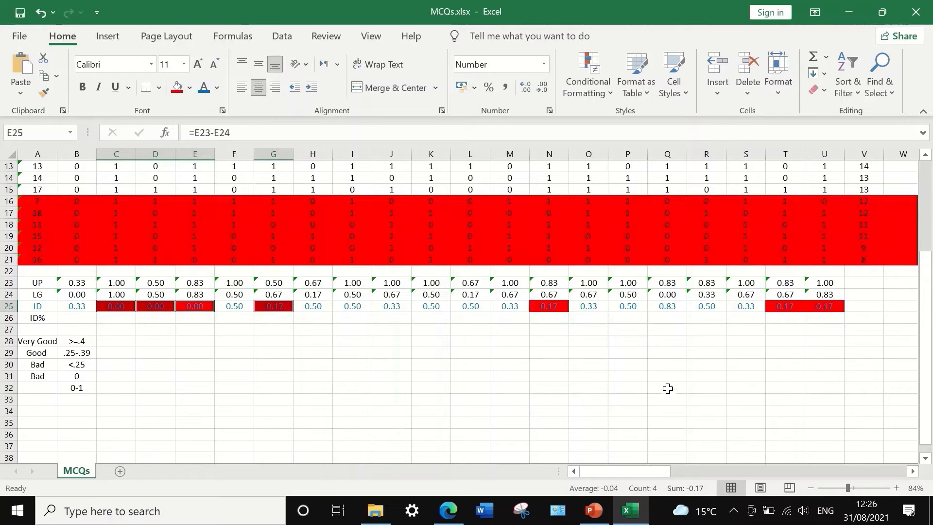
{"action": "left_click", "coordinate": [421, 377]}
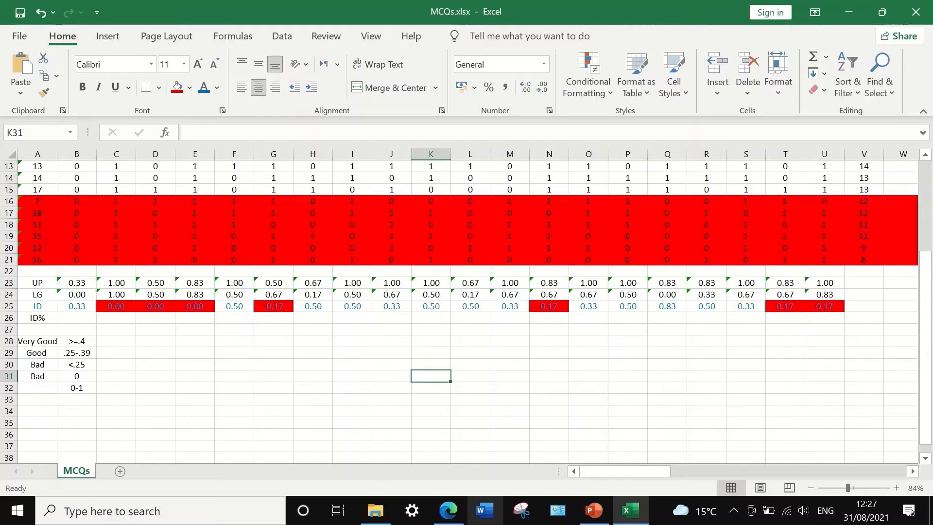
- Calculate the first ID% value in B26 with =B25*100 and copy the formula across to U26
{"action": "left_click", "coordinate": [88, 319]}
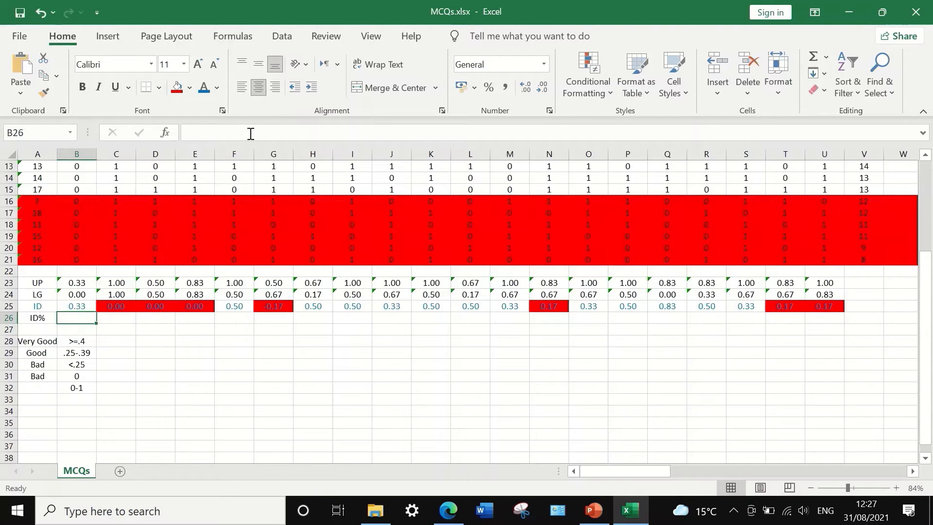
{"action": "left_click", "coordinate": [191, 132]}
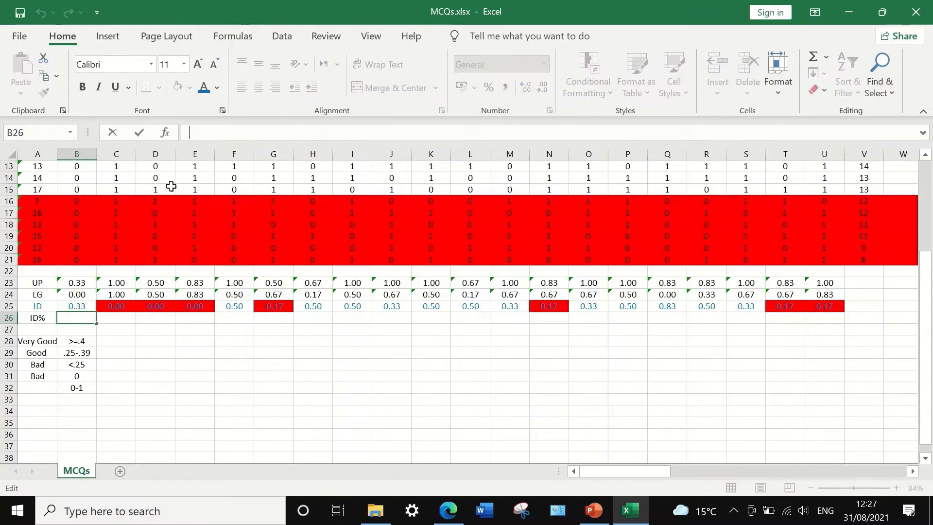
{"action": "type", "text": "="}
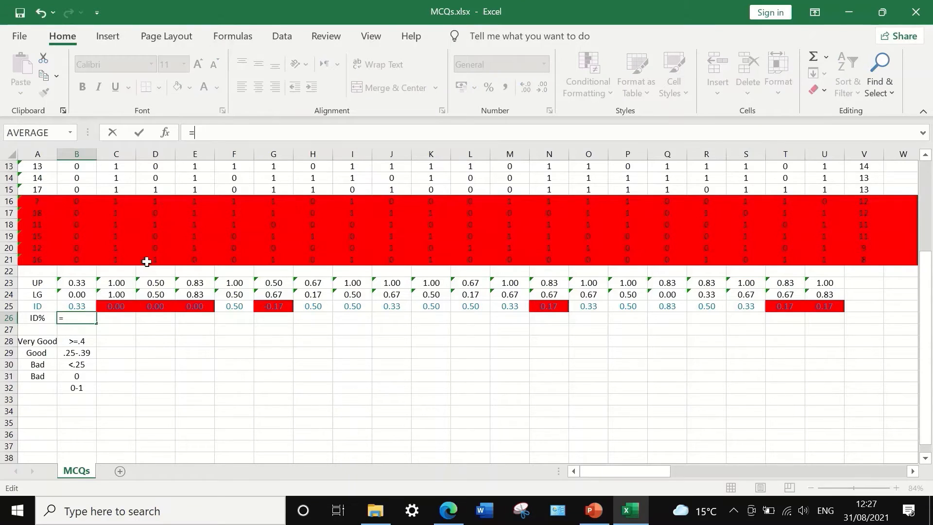
{"action": "left_click", "coordinate": [84, 304]}
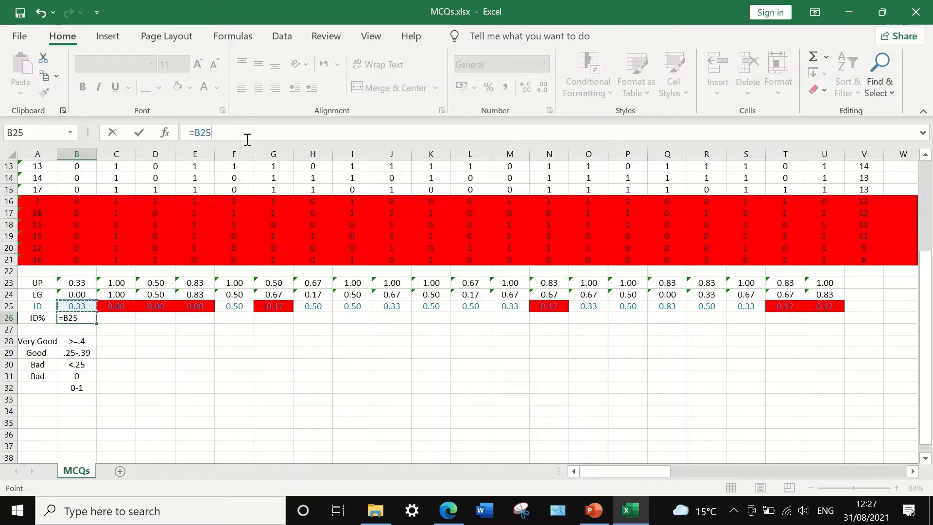
{"action": "type", "text": "*100"}
{"action": "key", "text": "Return"}
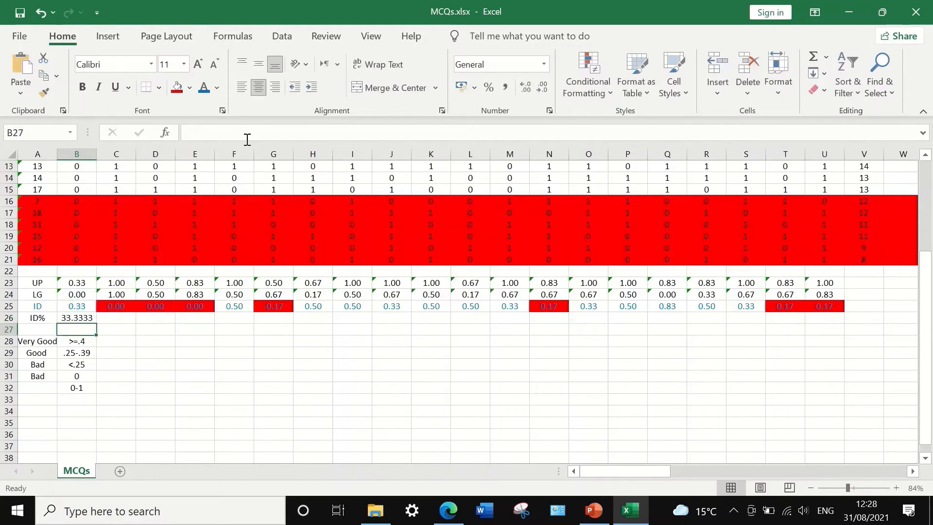
{"action": "left_click", "coordinate": [92, 317]}
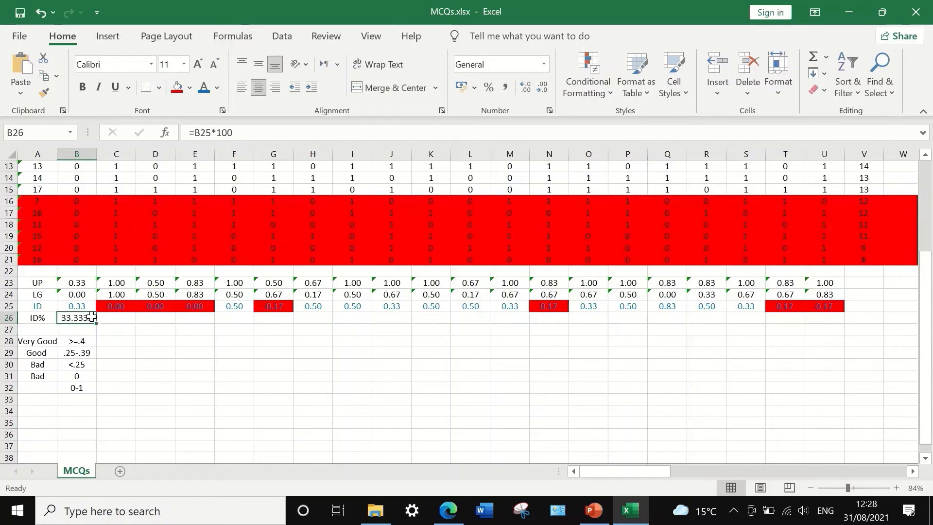
{"action": "left_click_drag", "start_coordinate": [96, 323], "coordinate": [832, 332]}
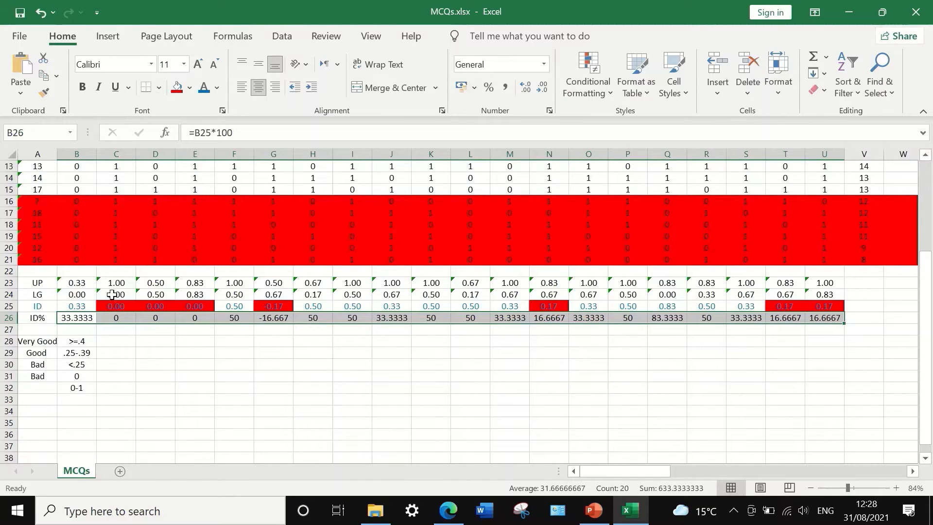
- Reduce the ID% values in B26:U26 to one decimal place
{"action": "left_click", "coordinate": [542, 89]}
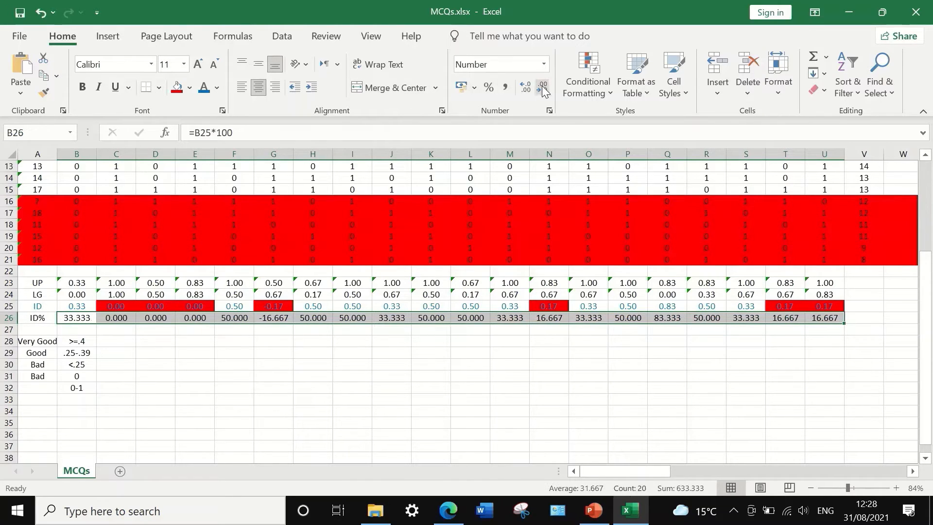
{"action": "left_click", "coordinate": [543, 90]}
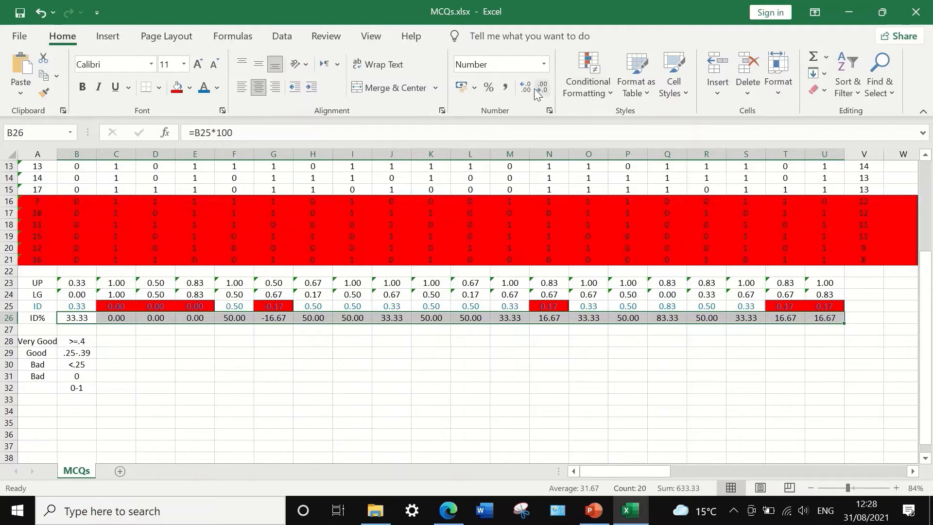
{"action": "left_click", "coordinate": [542, 89]}
{"action": "left_click", "coordinate": [634, 342]}
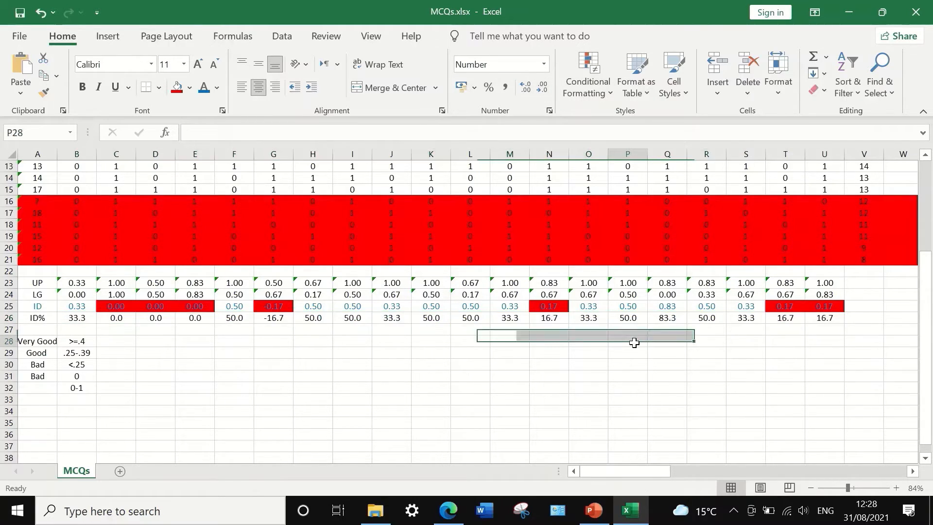
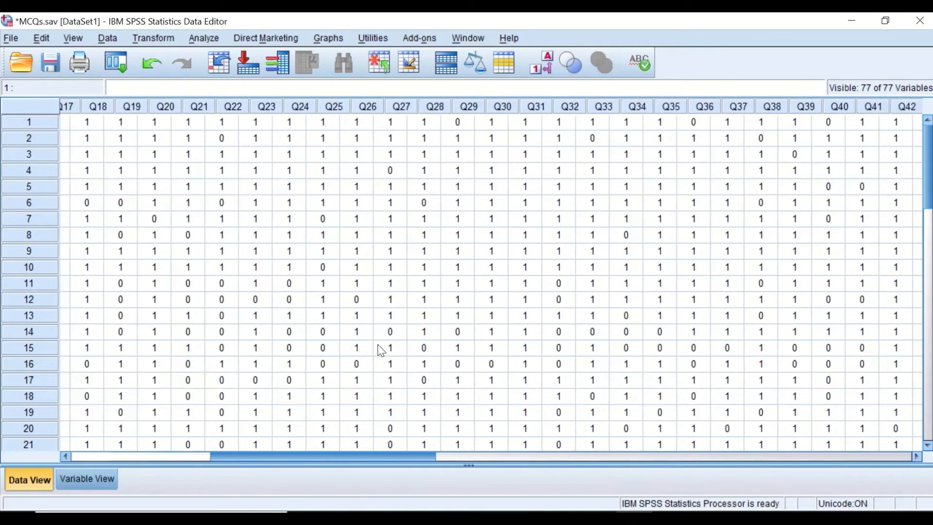
- In the SPSS dataset MCQs.sav, review the student ID and the question columns from Q1 to Q76
{"action": "scroll", "coordinate": [788, 331], "scroll_direction": "left", "scroll_amount": 20}
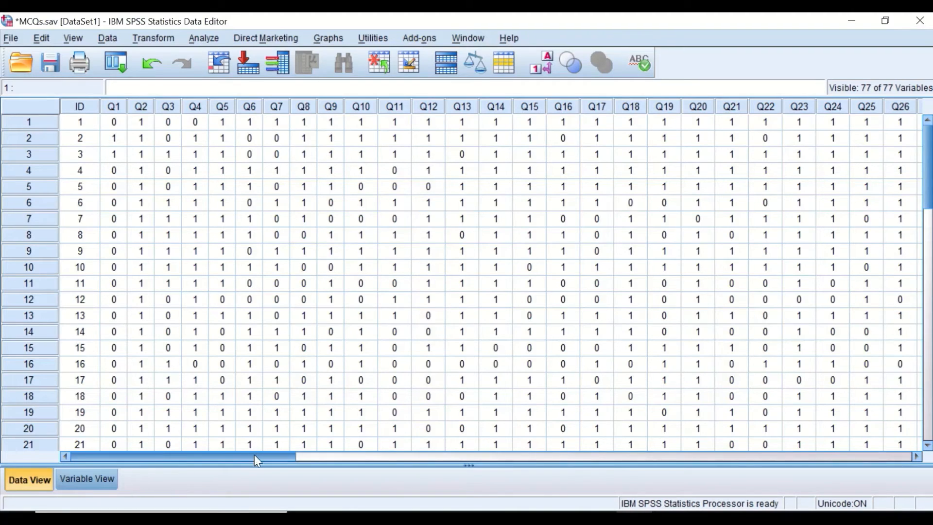
{"action": "left_click_drag", "start_coordinate": [254, 454], "coordinate": [208, 402]}
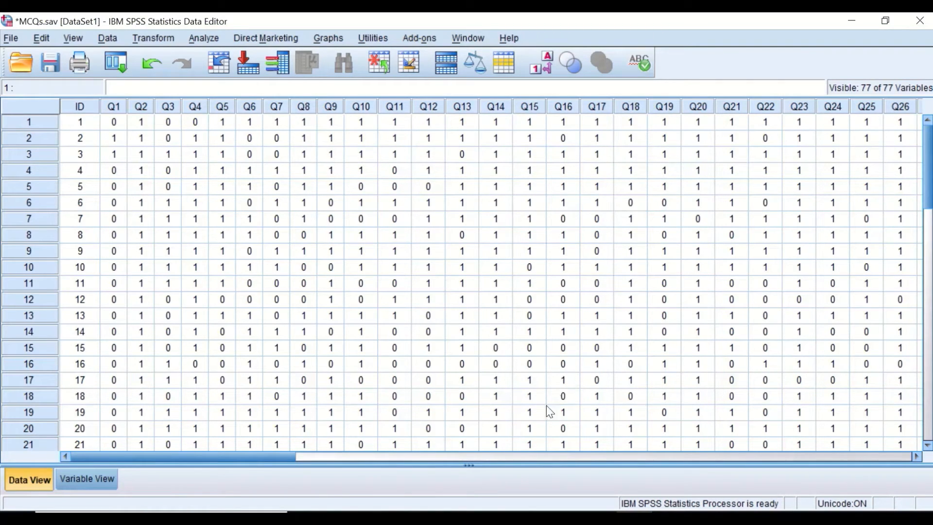
{"action": "left_click_drag", "start_coordinate": [256, 457], "coordinate": [128, 399]}
{"action": "left_click_drag", "start_coordinate": [185, 456], "coordinate": [716, 455]}
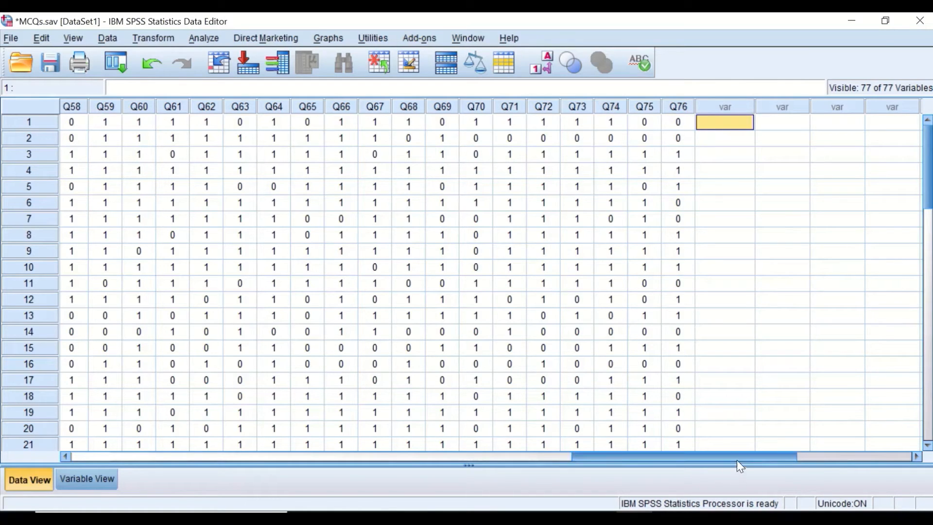
{"action": "left_click_drag", "start_coordinate": [736, 459], "coordinate": [185, 223]}
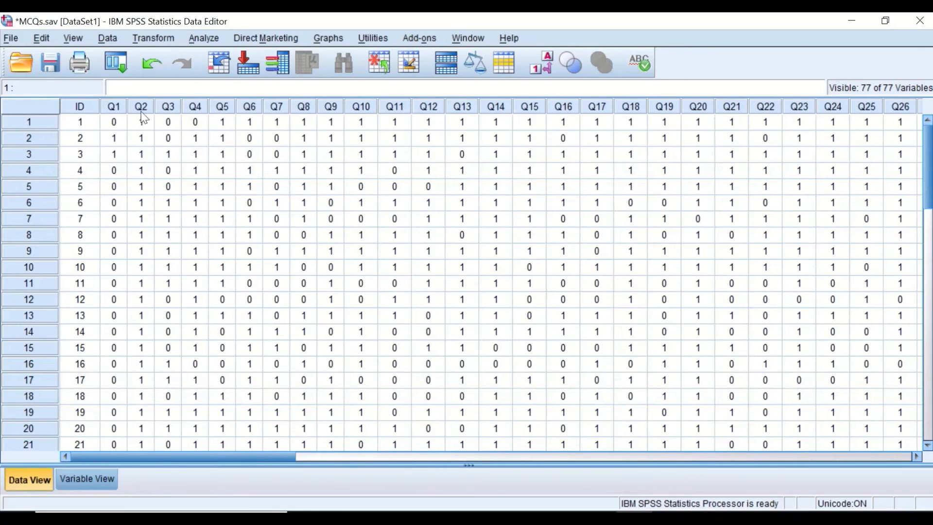
{"action": "left_click_drag", "start_coordinate": [211, 454], "coordinate": [692, 399]}
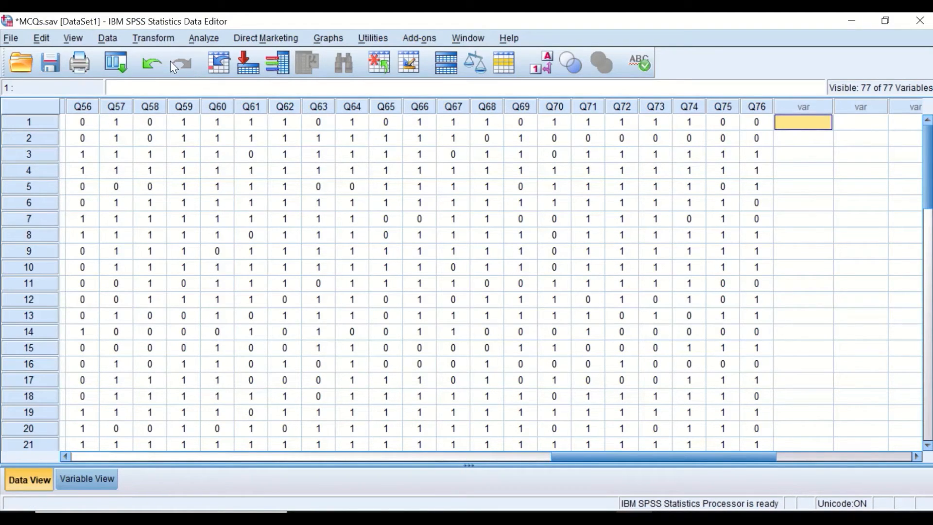
- Start a Compute Variable expression with a parenthesised sum of Q1 and Q2, ending in a plus sign
{"action": "left_click", "coordinate": [155, 36]}
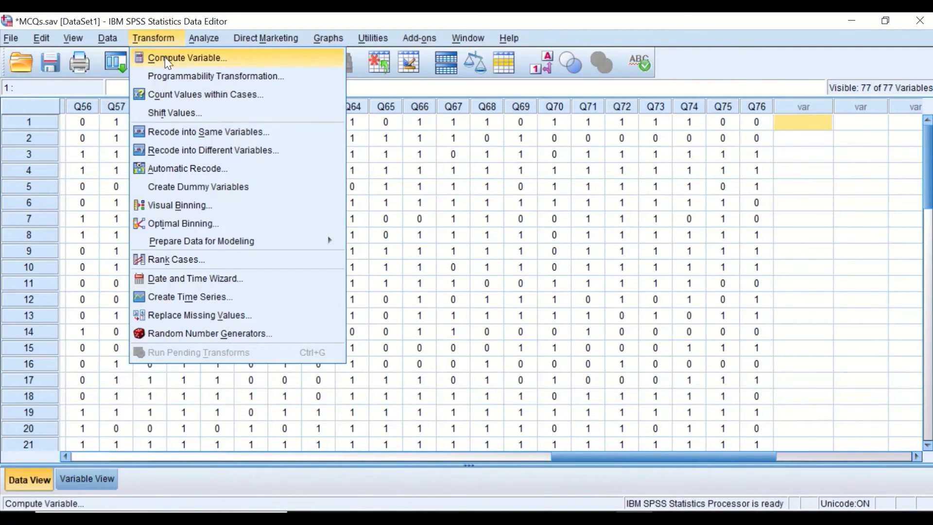
{"action": "left_click", "coordinate": [164, 56]}
{"action": "left_click_drag", "start_coordinate": [471, 66], "coordinate": [369, 78]}
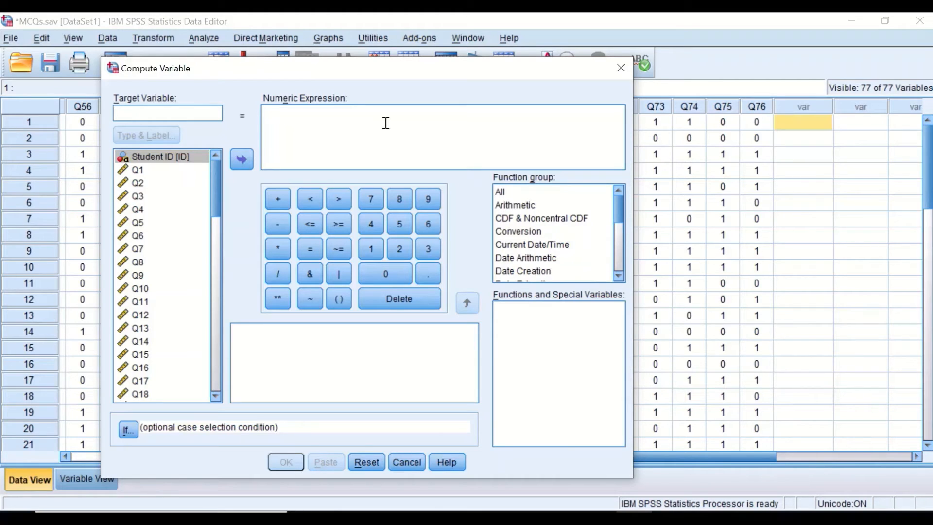
{"action": "left_click", "coordinate": [338, 300]}
{"action": "left_click", "coordinate": [137, 170]}
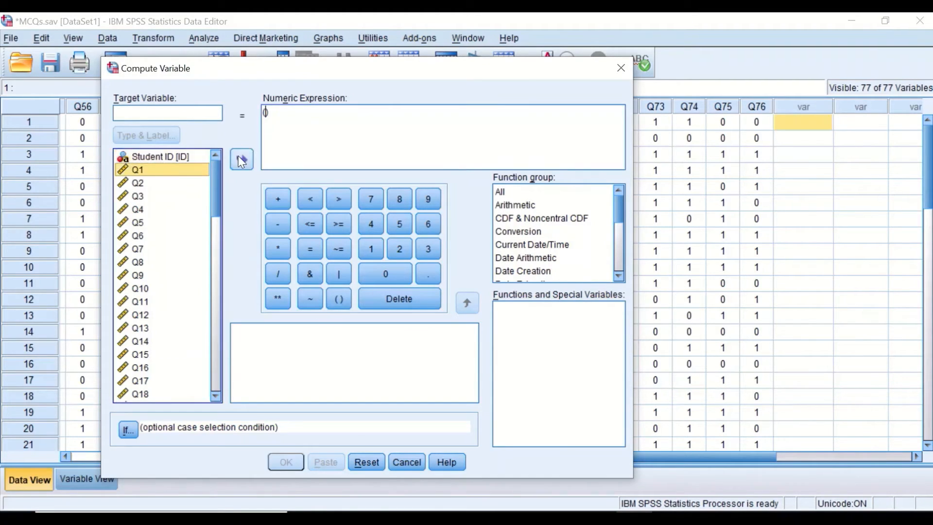
{"action": "left_click", "coordinate": [241, 160]}
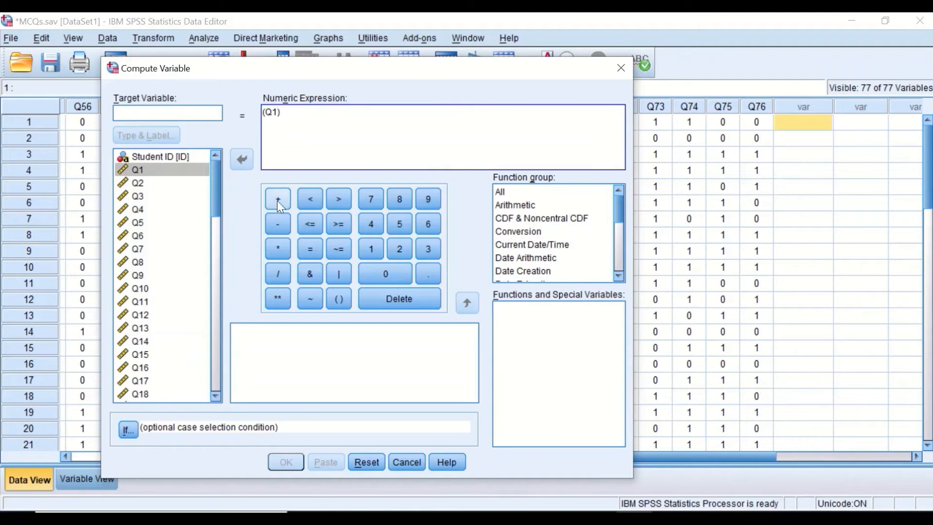
{"action": "left_click", "coordinate": [277, 200]}
{"action": "left_click", "coordinate": [145, 183]}
{"action": "left_click", "coordinate": [238, 158]}
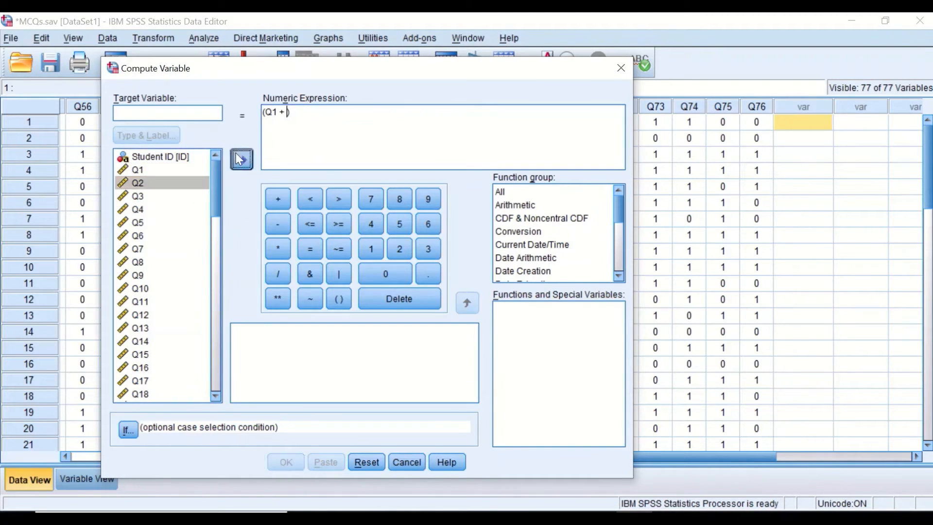
{"action": "left_click", "coordinate": [276, 199]}
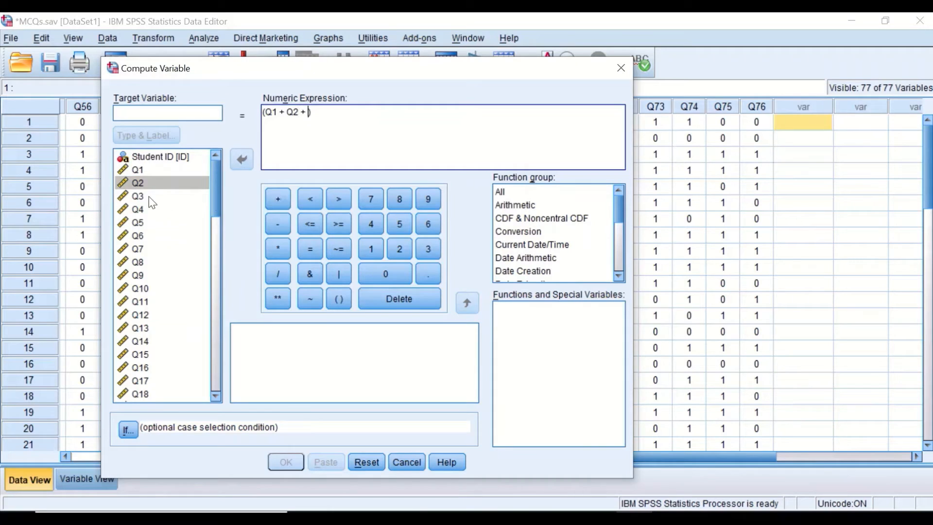
- Insert Q3 after Q2 in the parenthesised sum, with a trailing plus sign before the closing bracket
{"action": "left_click", "coordinate": [149, 196]}
{"action": "left_click", "coordinate": [273, 198]}
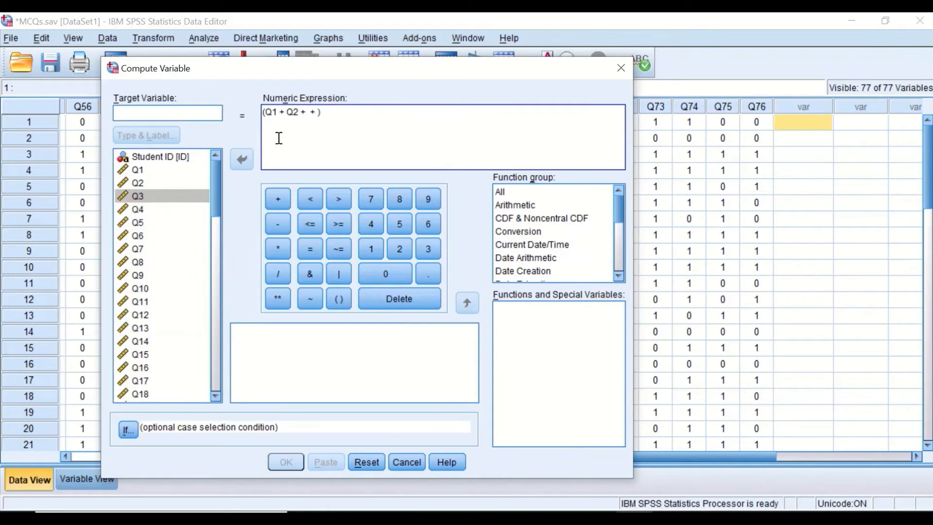
{"action": "left_click", "coordinate": [307, 112]}
{"action": "left_click", "coordinate": [190, 194]}
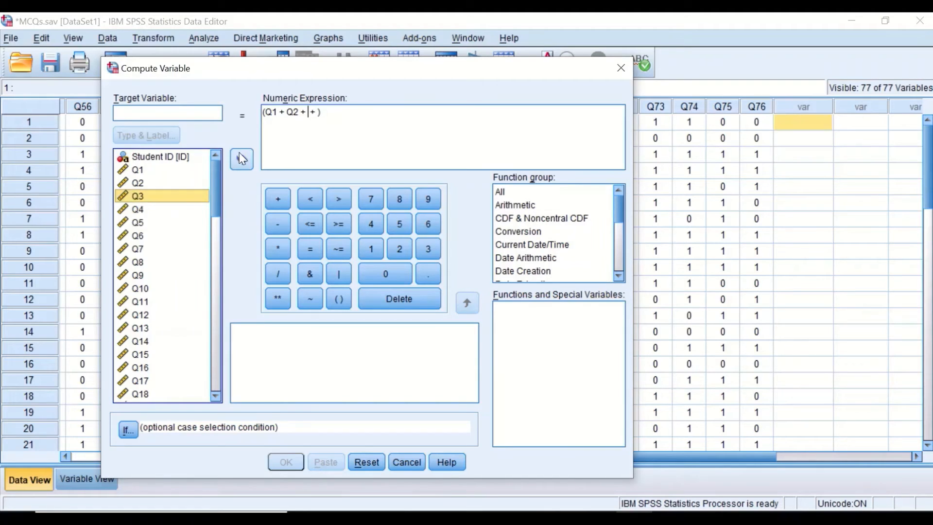
{"action": "left_click", "coordinate": [242, 159]}
{"action": "left_click", "coordinate": [328, 129]}
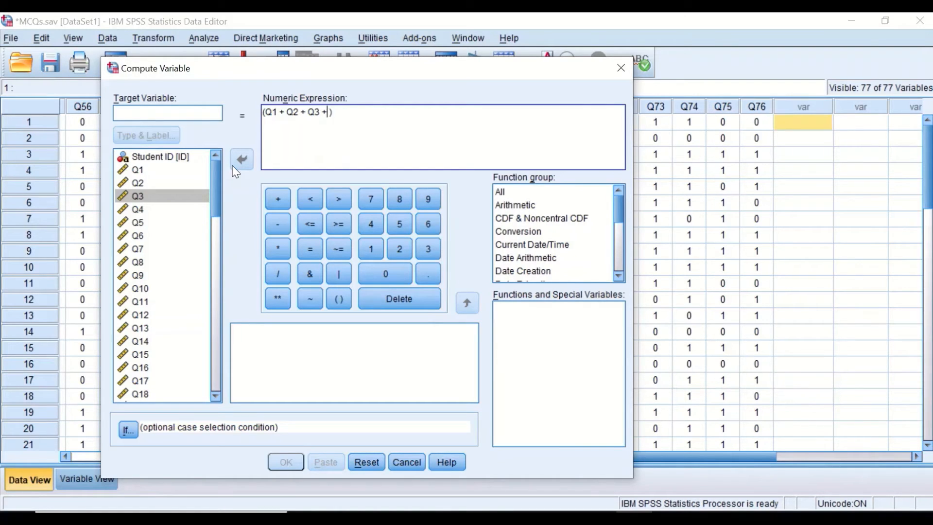
- Divide the parenthesised sum by 76 and append a multiplication factor beginning with 1
{"action": "left_click", "coordinate": [348, 118]}
{"action": "left_click", "coordinate": [363, 201]}
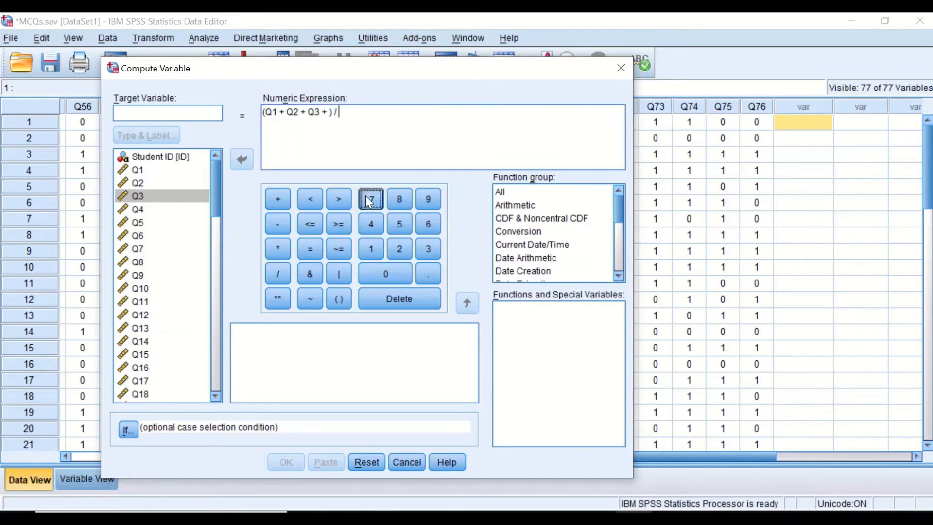
{"action": "left_click", "coordinate": [429, 226]}
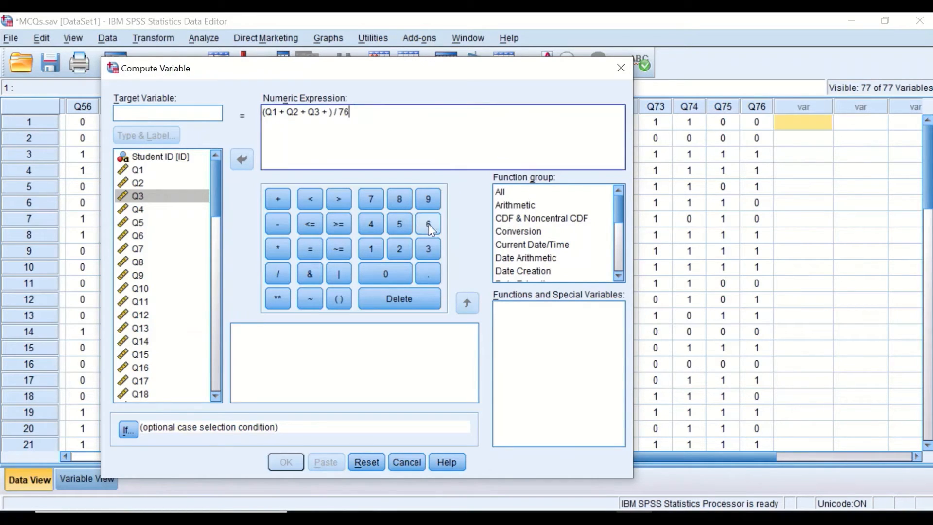
{"action": "left_click", "coordinate": [275, 248]}
{"action": "left_click", "coordinate": [373, 250]}
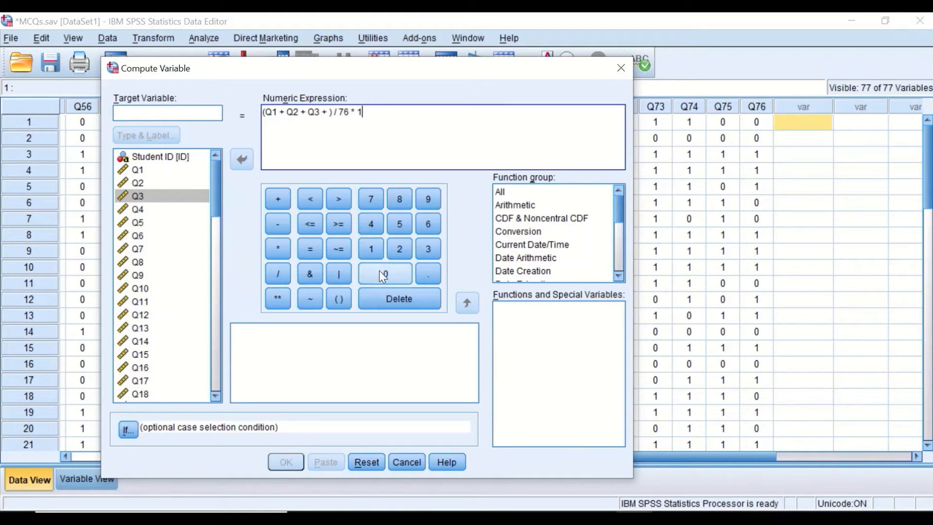
- Complete the multiplier in the numeric expression as 100 and clear the whole expression
{"action": "left_click", "coordinate": [378, 271]}
{"action": "left_click", "coordinate": [380, 271]}
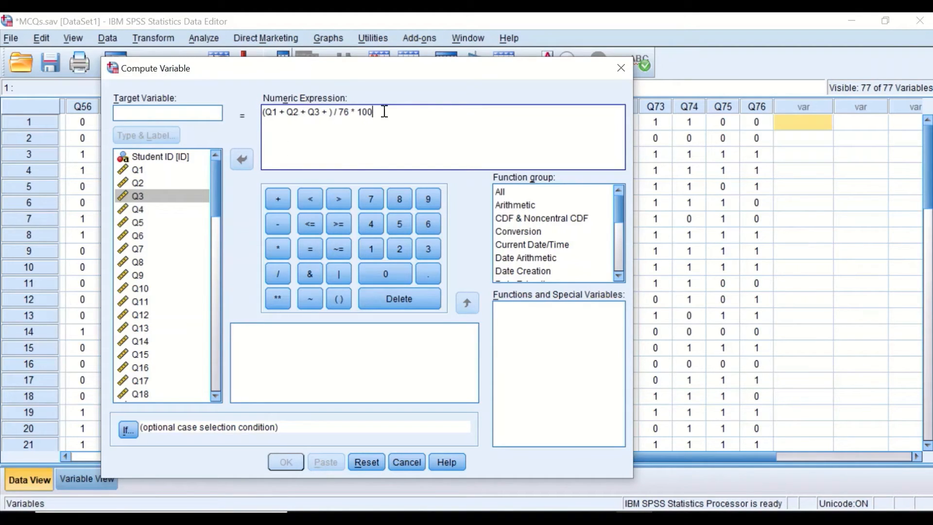
{"action": "left_click_drag", "start_coordinate": [374, 111], "coordinate": [256, 111]}
{"action": "key", "text": "BackSpace"}
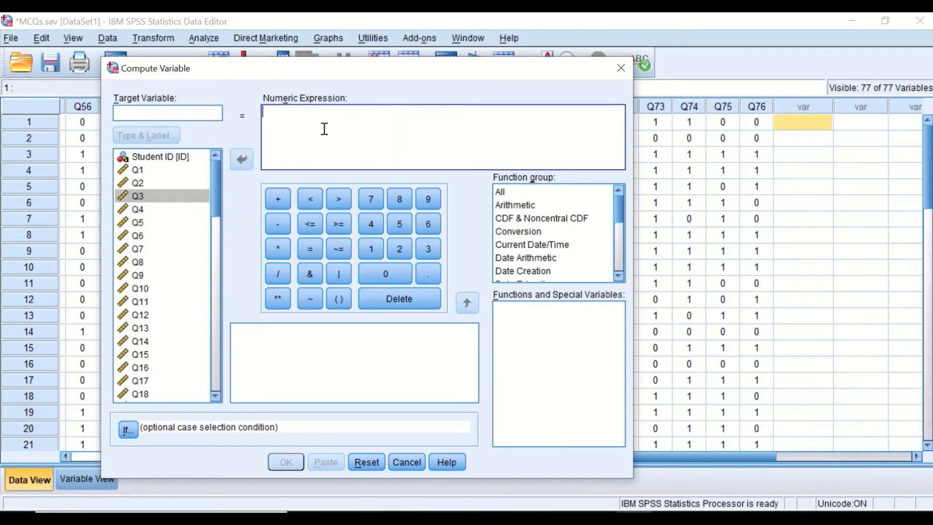
- Display the functions of the Statistical function group
{"action": "left_click", "coordinate": [505, 194]}
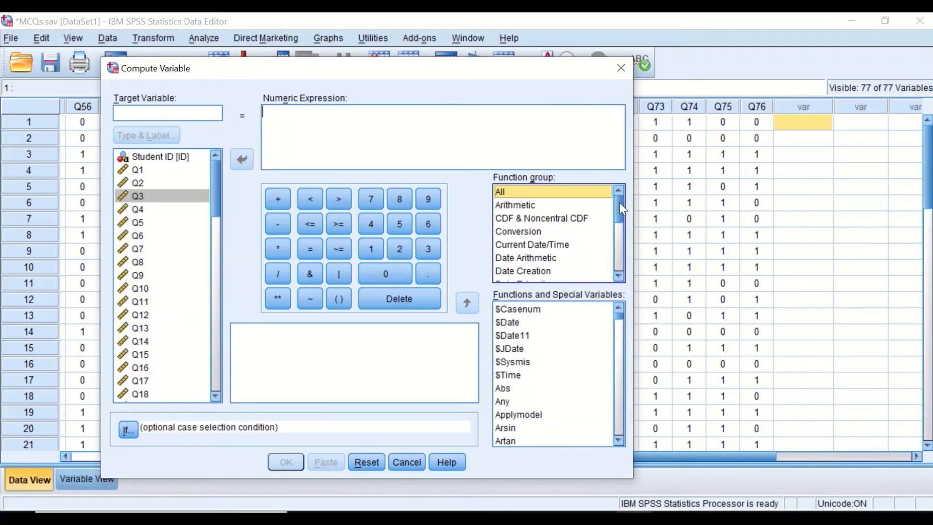
{"action": "left_click_drag", "start_coordinate": [620, 202], "coordinate": [610, 248]}
{"action": "left_click", "coordinate": [515, 236]}
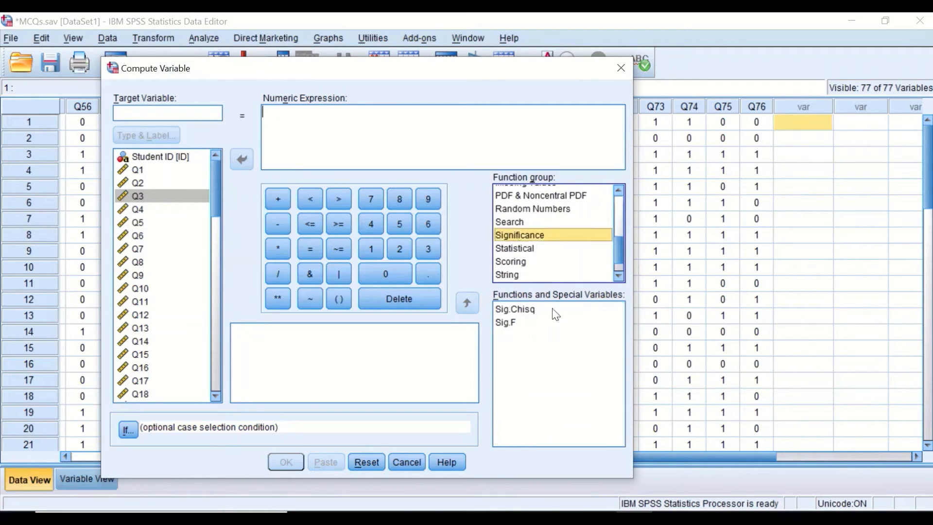
{"action": "left_click", "coordinate": [512, 248]}
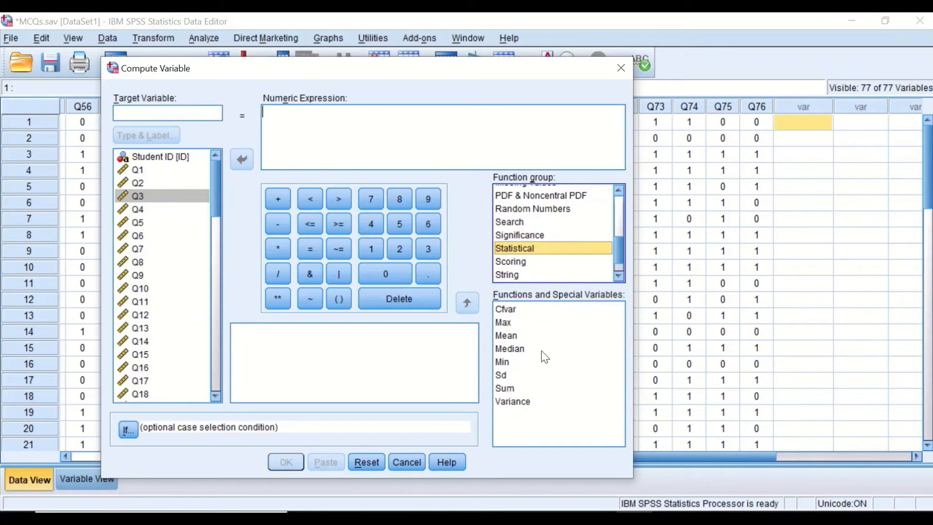
- Insert the SUM function into the numeric expression and replace its placeholders with Q1
{"action": "left_click_drag", "start_coordinate": [505, 387], "coordinate": [292, 119]}
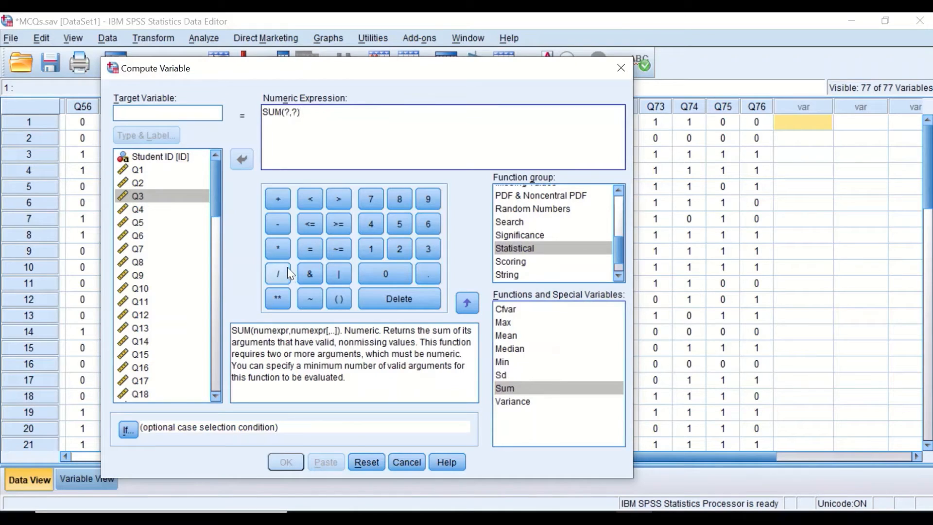
{"action": "double_click", "coordinate": [289, 111]}
{"action": "key", "text": "Delete"}
{"action": "key", "text": "Delete"}
{"action": "key", "text": "Delete"}
{"action": "left_click", "coordinate": [132, 170]}
{"action": "left_click", "coordinate": [239, 160]}
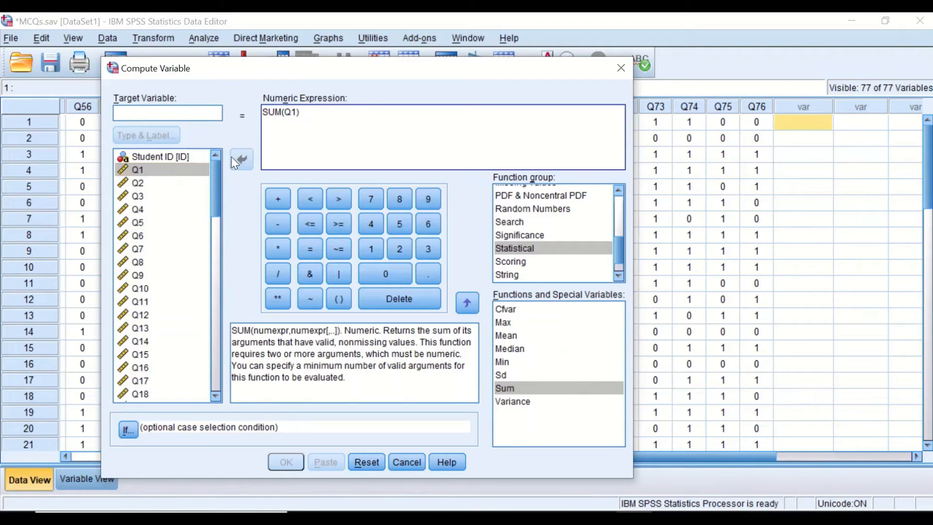
- Add Q2 and Q3 as further comma-separated arguments of the SUM function
{"action": "type", "text": ","}
{"action": "left_click", "coordinate": [140, 183]}
{"action": "left_click", "coordinate": [242, 160]}
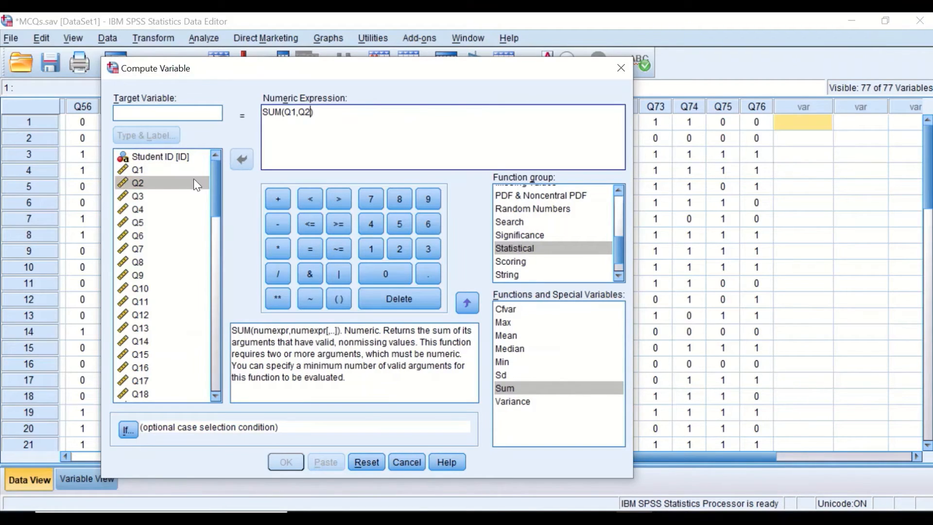
{"action": "left_click", "coordinate": [139, 196]}
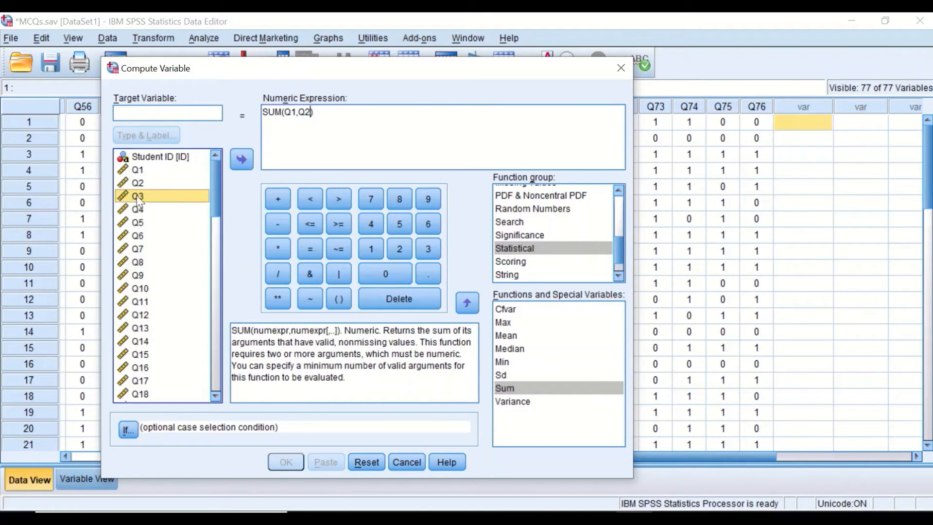
{"action": "left_click", "coordinate": [241, 160]}
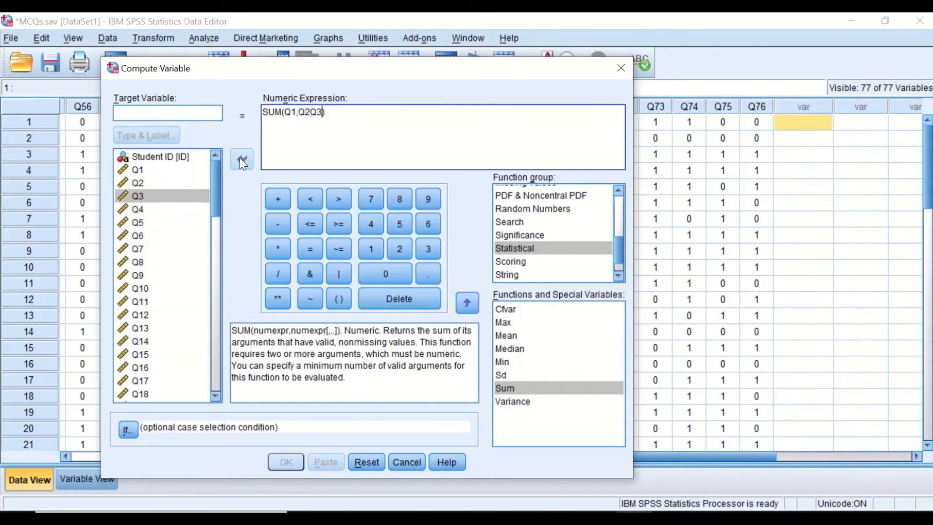
{"action": "left_click", "coordinate": [313, 112]}
{"action": "type", "text": ","}
- Extend the SUM expression with / 76 * 100 and clear the whole numeric expression
{"action": "left_click", "coordinate": [273, 272]}
{"action": "left_click", "coordinate": [371, 202]}
{"action": "left_click", "coordinate": [428, 224]}
{"action": "left_click", "coordinate": [368, 250]}
{"action": "left_click", "coordinate": [379, 270]}
{"action": "left_click", "coordinate": [380, 270]}
{"action": "left_click_drag", "start_coordinate": [393, 120], "coordinate": [248, 116]}
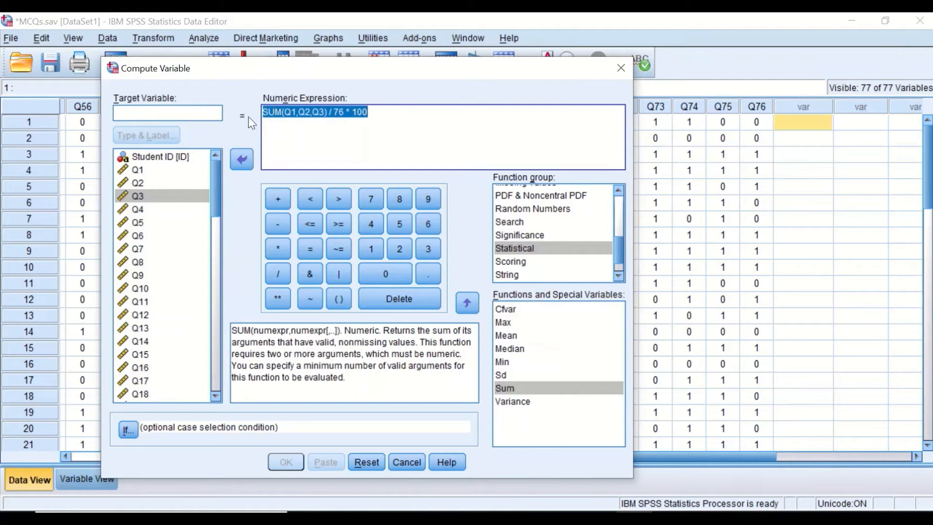
{"action": "key", "text": "Delete"}
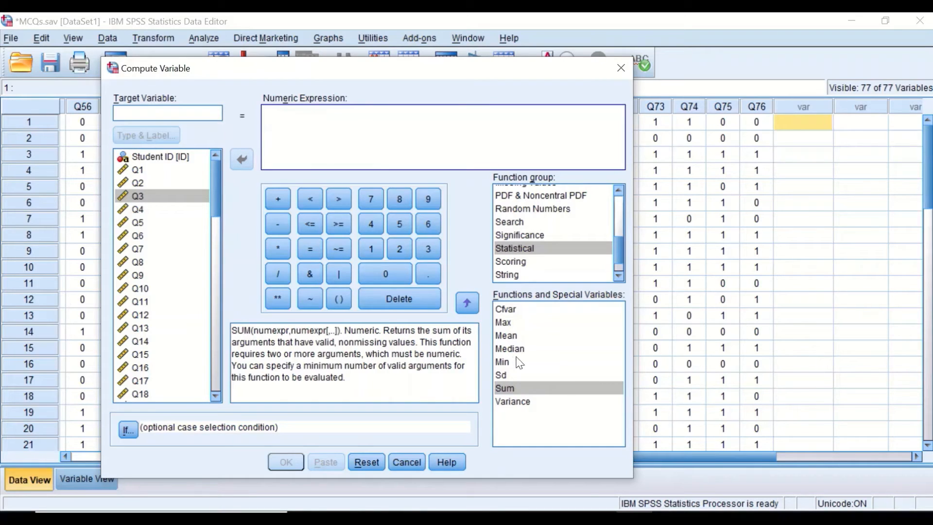
- Insert the MEAN function into the numeric expression and name the target variable OverallMarks
{"action": "left_click_drag", "start_coordinate": [508, 335], "coordinate": [311, 132]}
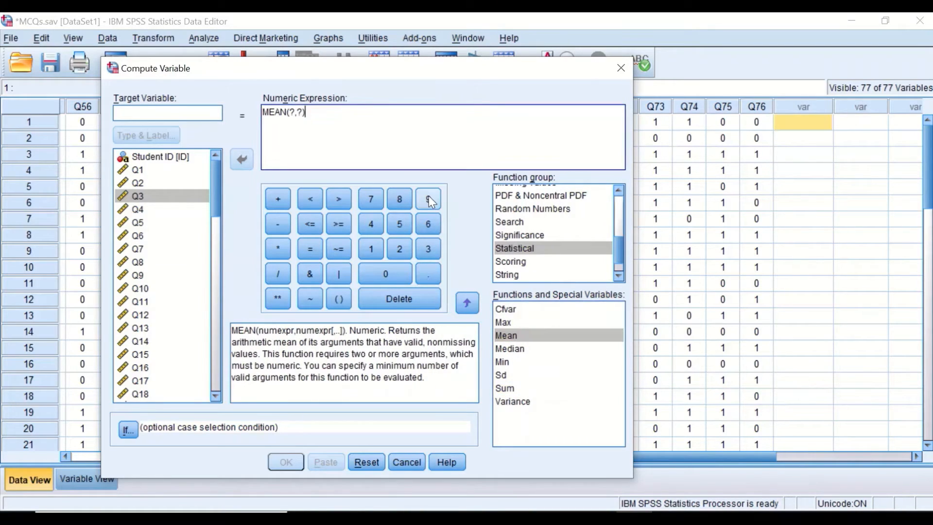
{"action": "left_click", "coordinate": [191, 113]}
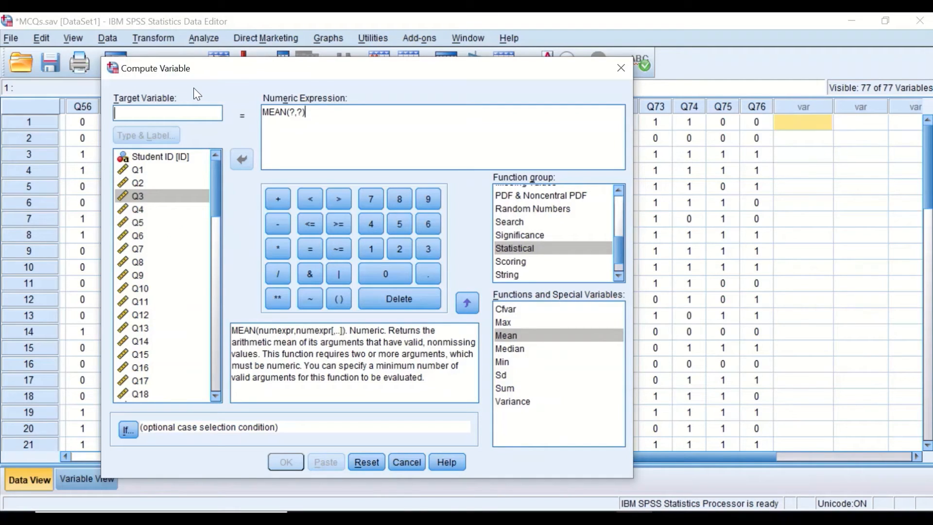
{"action": "type", "text": "OverallMar"}
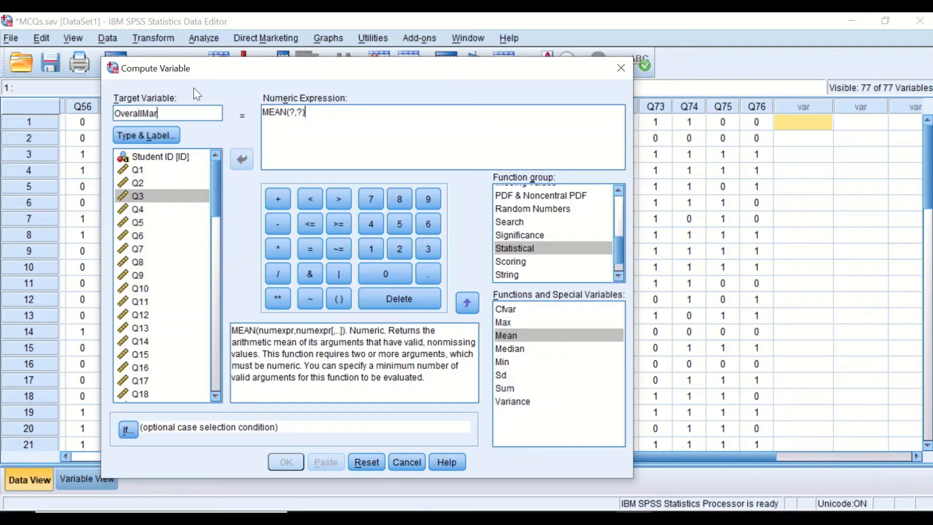
{"action": "type", "text": "rks"}
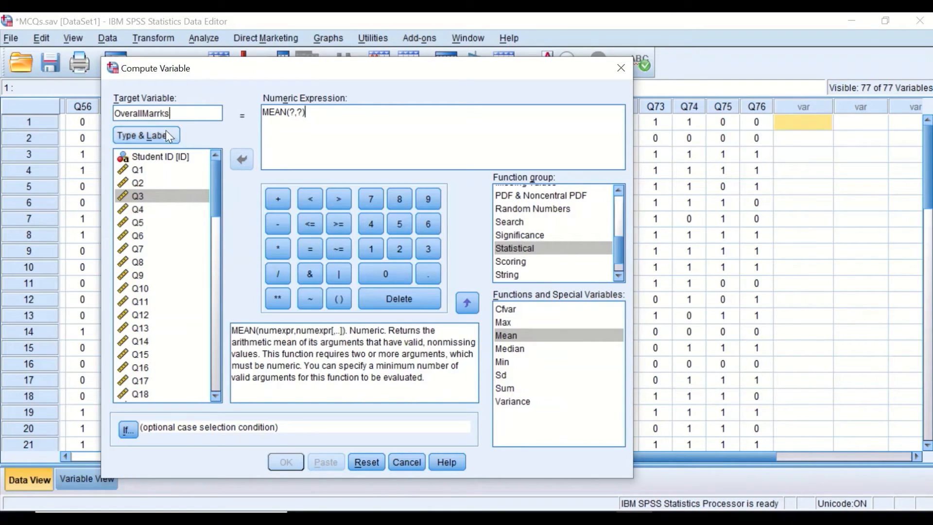
{"action": "left_click", "coordinate": [159, 113]}
{"action": "key", "text": "BackSpace"}
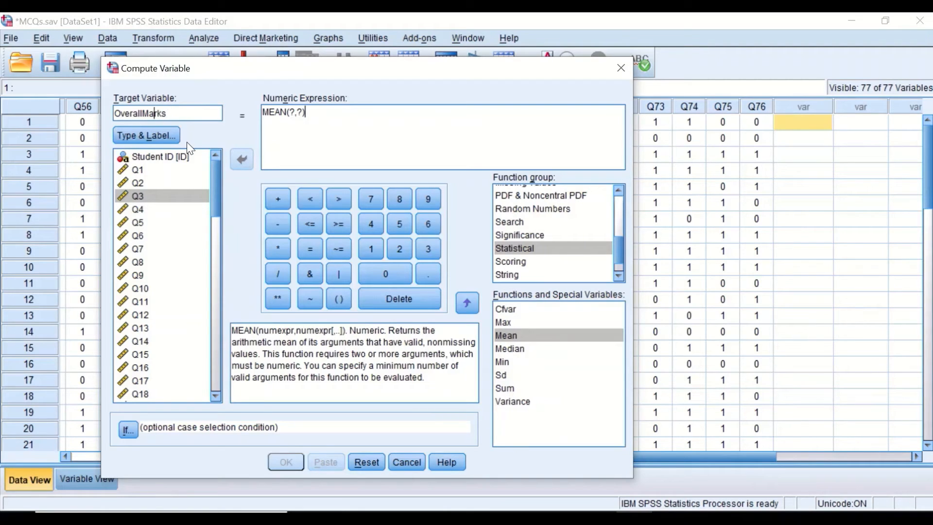
{"action": "left_click", "coordinate": [141, 170]}
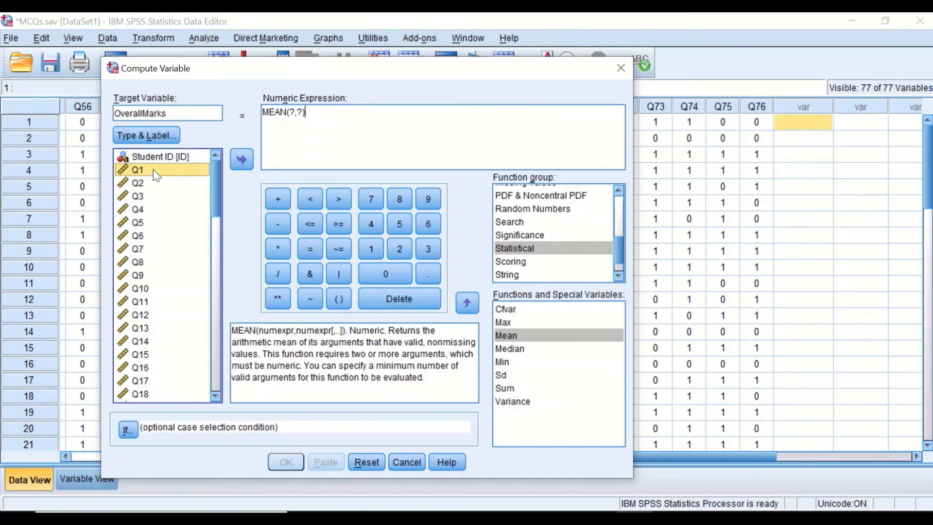
{"action": "left_click", "coordinate": [241, 159]}
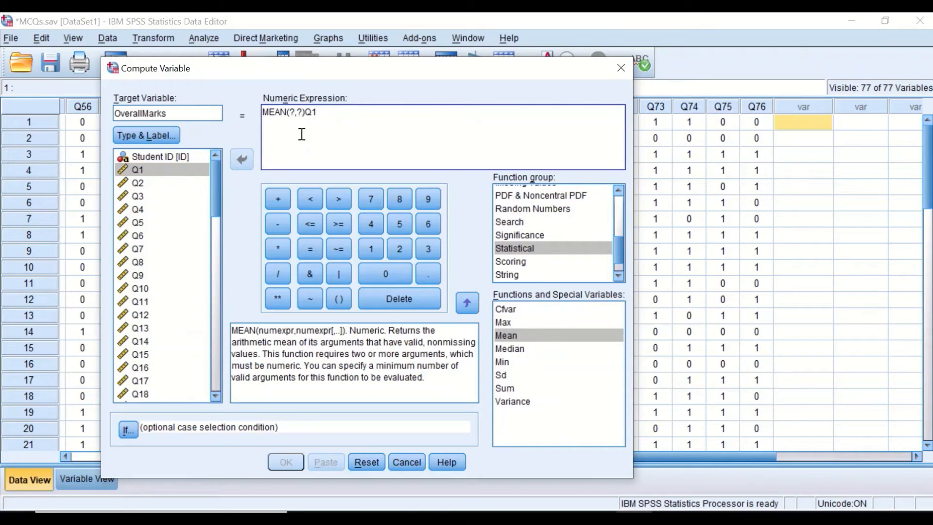
{"action": "left_click_drag", "start_coordinate": [304, 112], "coordinate": [313, 113]}
{"action": "key", "text": "BackSpace"}
- Replace the placeholders in the MEAN function with the comma-separated arguments Q1, Q2 and Q3
{"action": "double_click", "coordinate": [292, 113]}
{"action": "key", "text": "Delete"}
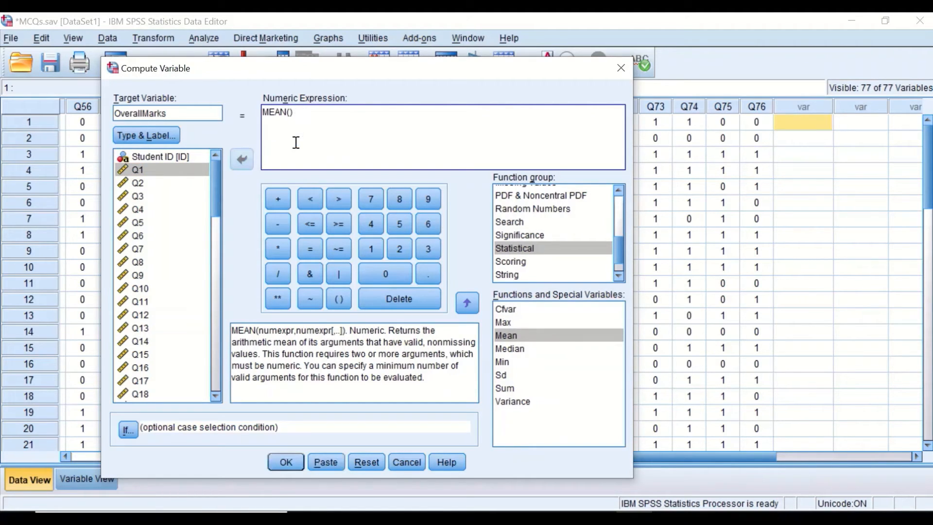
{"action": "left_click", "coordinate": [166, 171]}
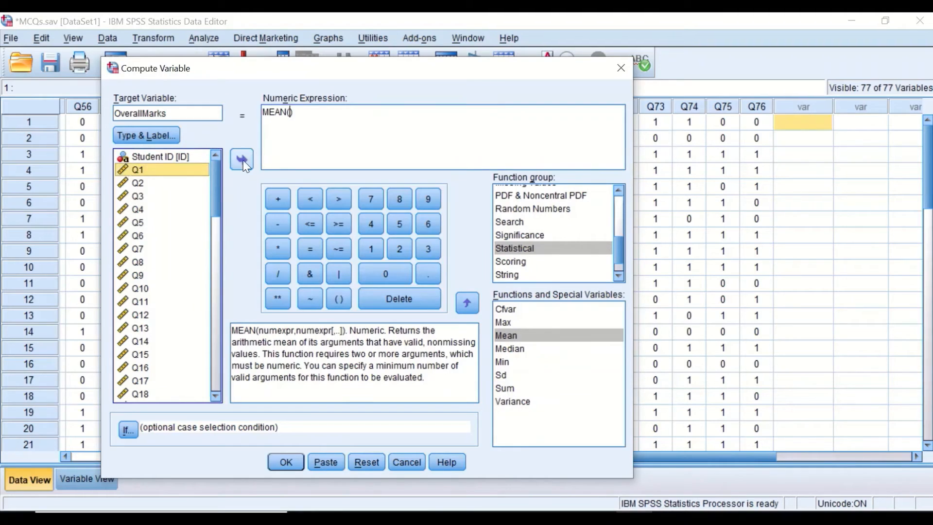
{"action": "left_click", "coordinate": [243, 165]}
{"action": "type", "text": ","}
{"action": "left_click", "coordinate": [150, 184]}
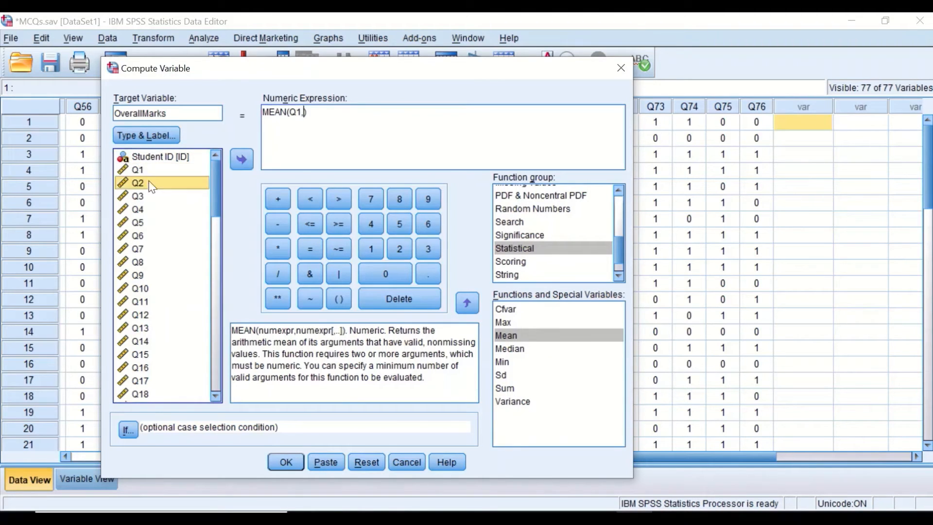
{"action": "left_click", "coordinate": [238, 156]}
{"action": "type", "text": ","}
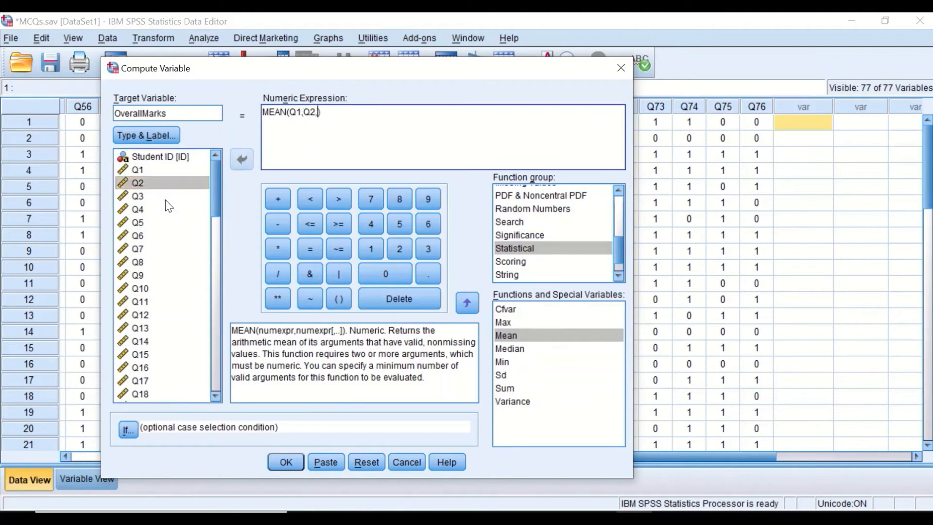
{"action": "left_click", "coordinate": [140, 196]}
{"action": "left_click", "coordinate": [243, 160]}
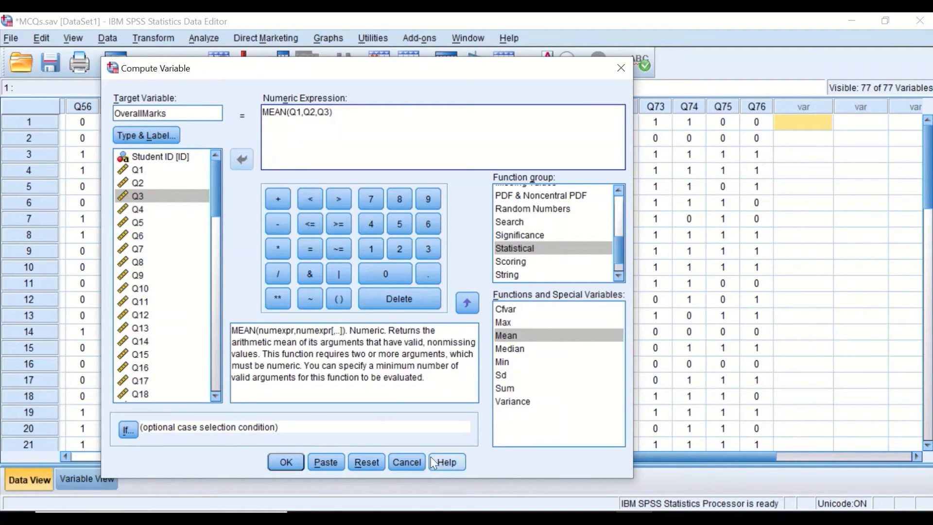
- Switch to the Word document Plus.docx and copy the comma-separated list of Q1 to Q76
{"action": "left_click", "coordinate": [488, 518]}
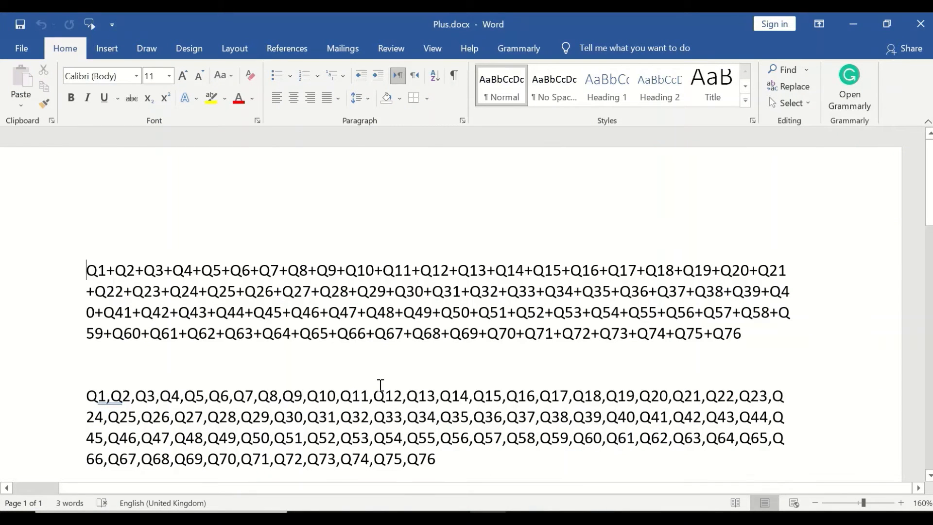
{"action": "scroll", "coordinate": [360, 359], "scroll_direction": "down", "scroll_amount": 2}
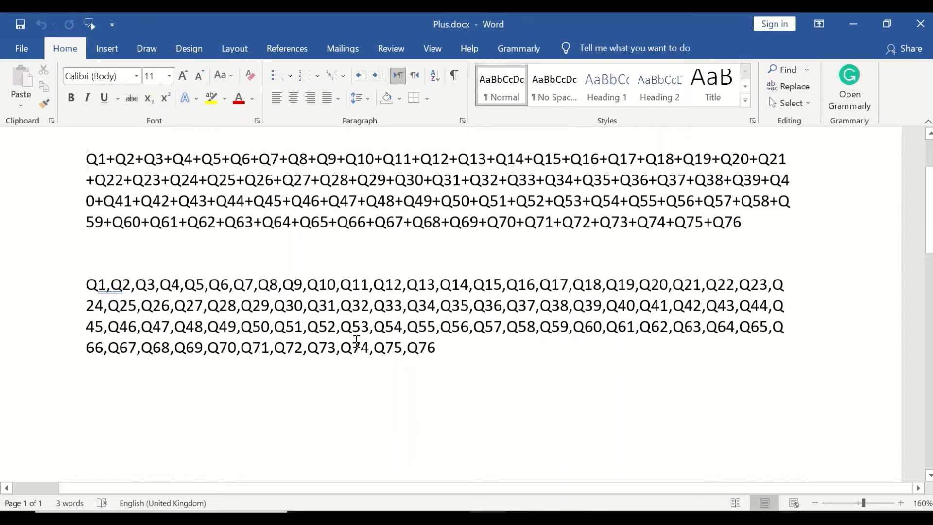
{"action": "scroll", "coordinate": [356, 341], "scroll_direction": "up", "scroll_amount": 1}
{"action": "left_click_drag", "start_coordinate": [439, 406], "coordinate": [125, 345]}
{"action": "key", "text": "ctrl+c"}
{"action": "right_click", "coordinate": [125, 347]}
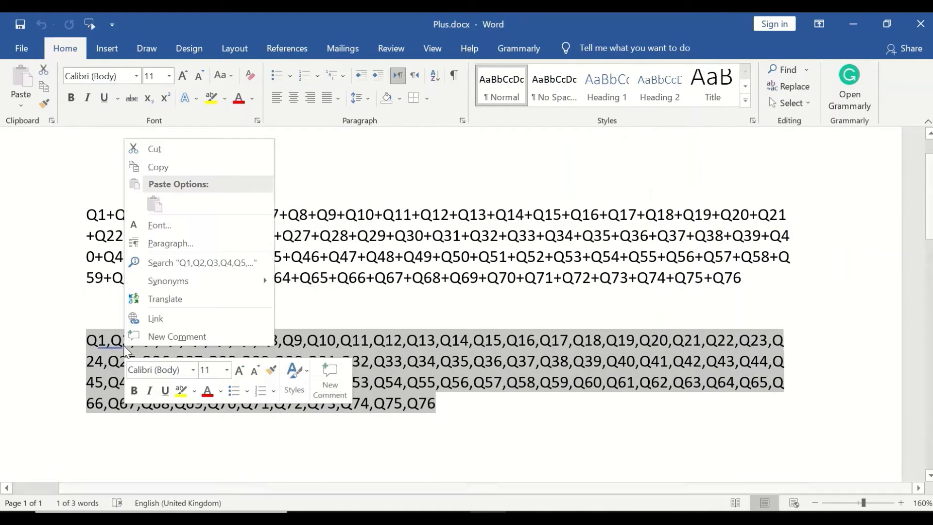
{"action": "left_click", "coordinate": [136, 167]}
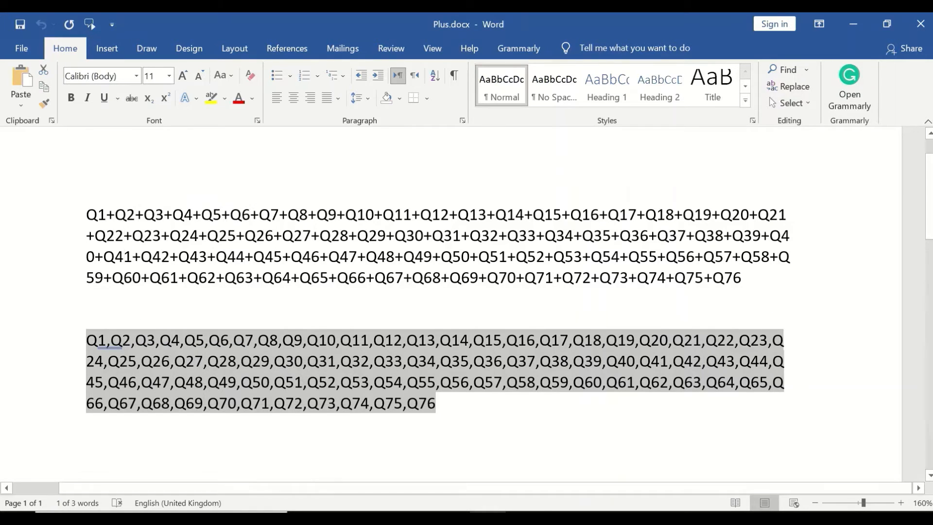
- Return to SPSS and replace the arguments of the MEAN function with the copied Q1 to Q76 list
{"action": "left_click", "coordinate": [634, 518]}
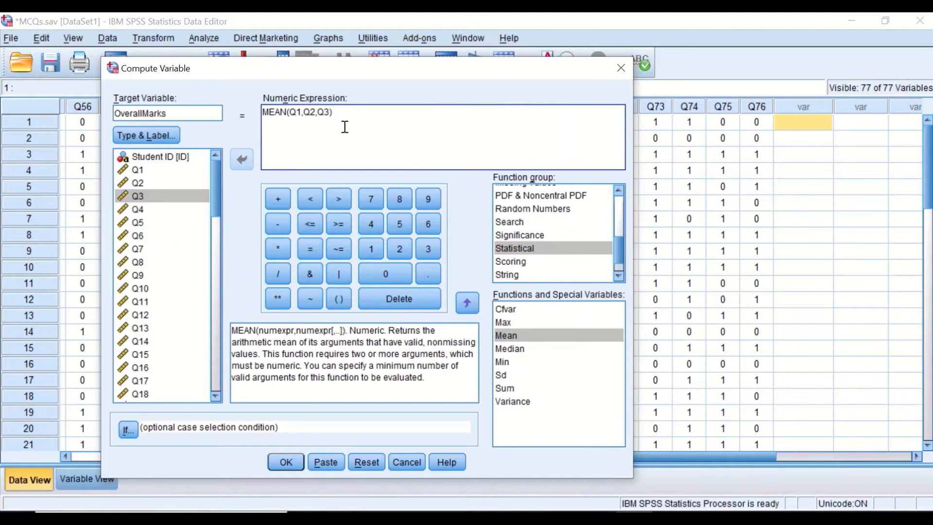
{"action": "left_click_drag", "start_coordinate": [330, 113], "coordinate": [293, 116]}
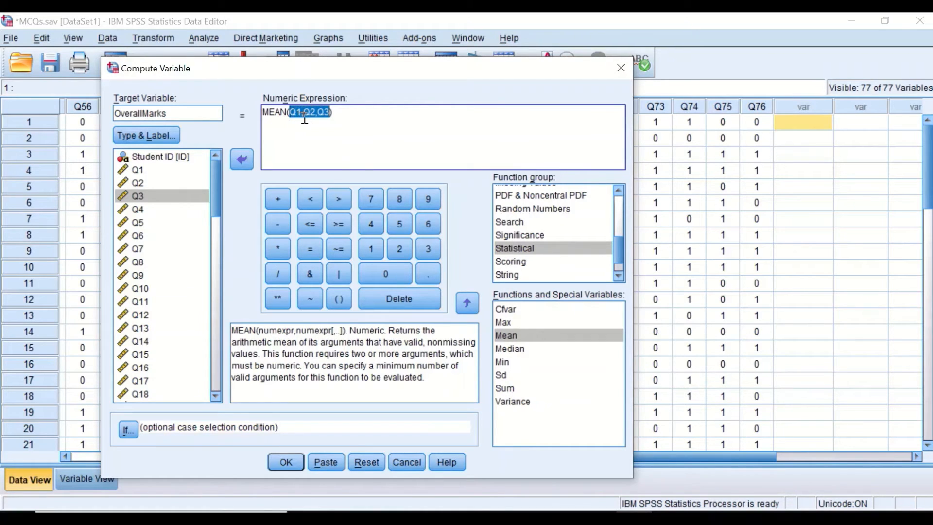
{"action": "right_click", "coordinate": [304, 119]}
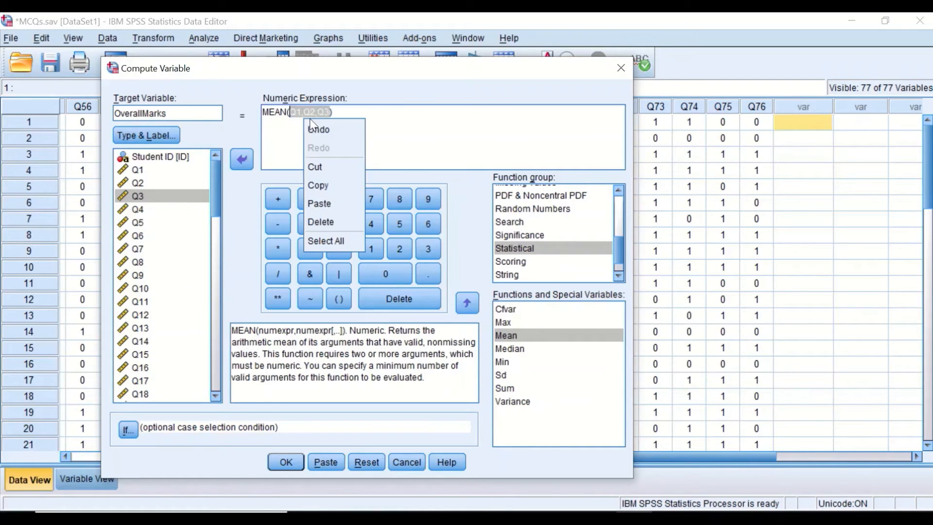
{"action": "left_click", "coordinate": [325, 204]}
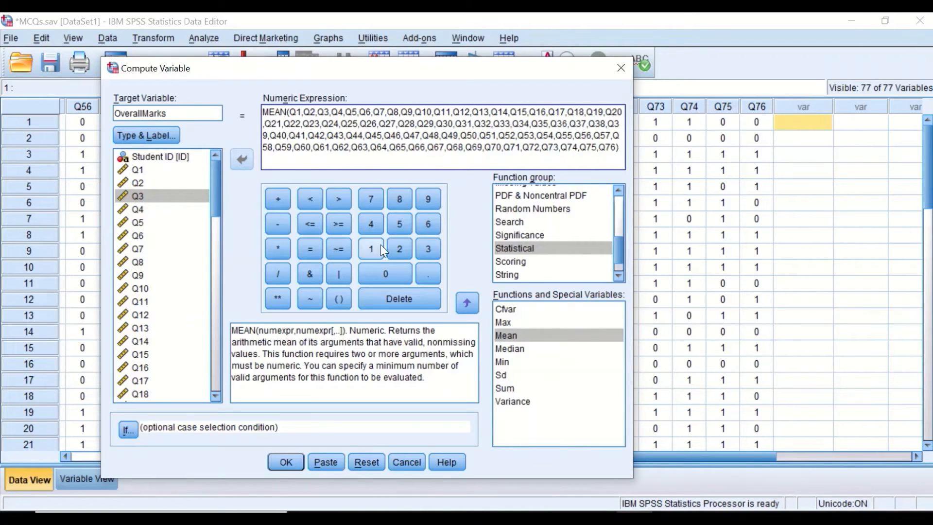
- Multiply the MEAN expression by 100 and run the computation of OverallMarks
{"action": "left_click", "coordinate": [271, 248]}
{"action": "left_click", "coordinate": [363, 245]}
{"action": "left_click", "coordinate": [379, 274]}
{"action": "left_click", "coordinate": [379, 274]}
{"action": "left_click", "coordinate": [285, 462]}
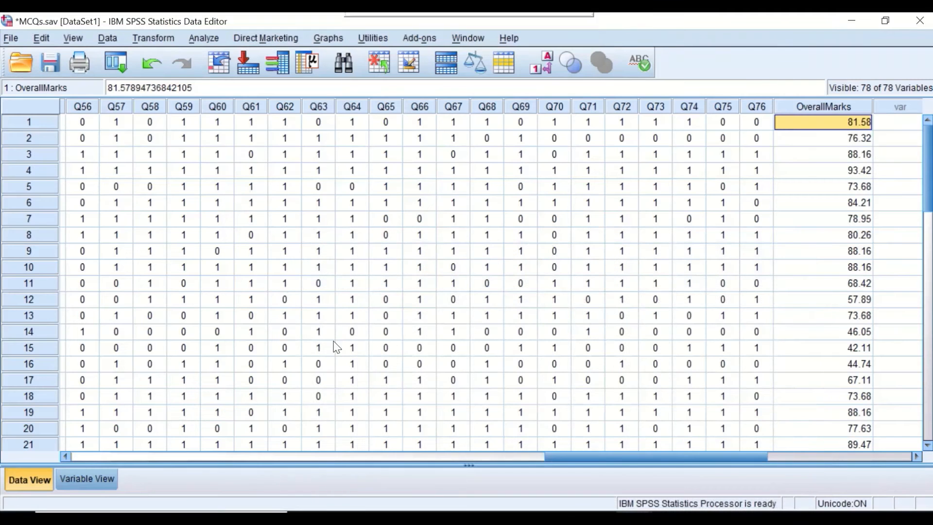
- Narrow the OverallMarks column in the data grid
{"action": "left_click_drag", "start_coordinate": [709, 456], "coordinate": [797, 447]}
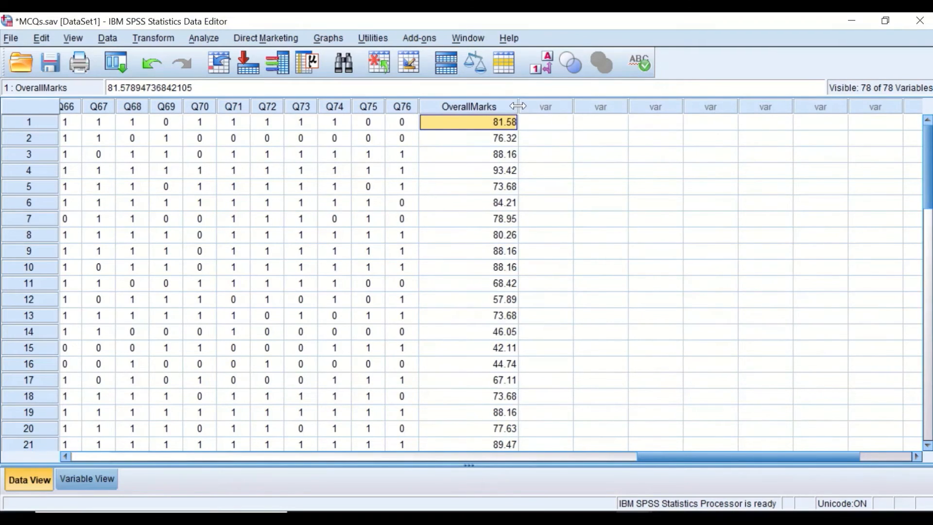
{"action": "left_click_drag", "start_coordinate": [518, 106], "coordinate": [492, 107]}
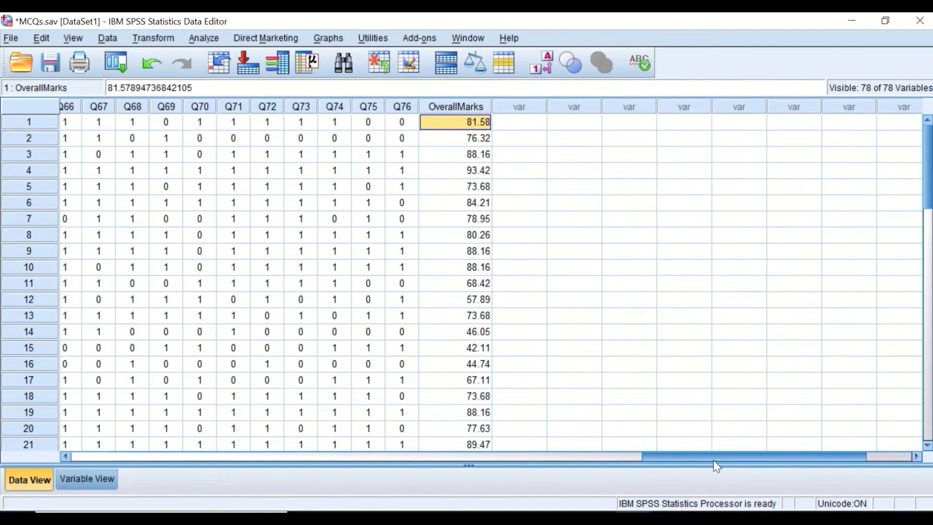
- Examine the item responses from Q1 to Q76 alongside each student's OverallMarks value in the data grid
{"action": "left_click_drag", "start_coordinate": [713, 459], "coordinate": [644, 353]}
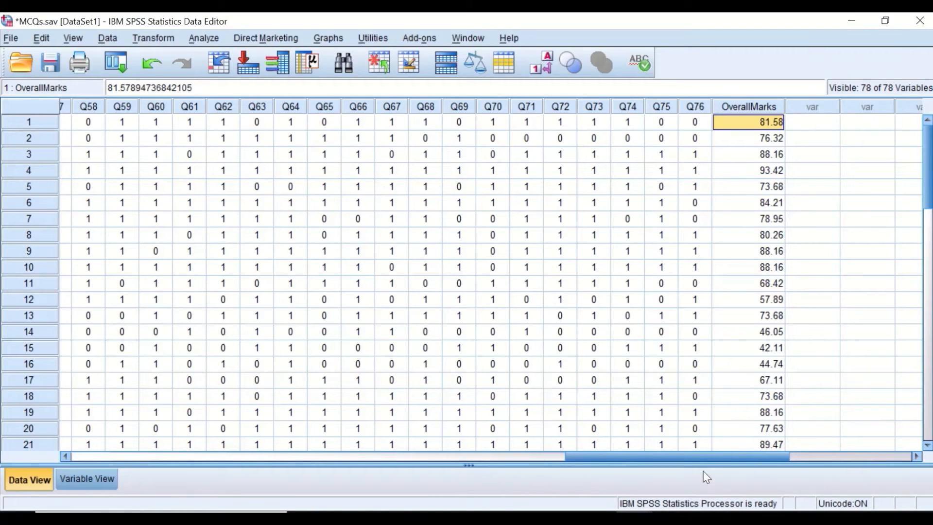
{"action": "left_click_drag", "start_coordinate": [709, 459], "coordinate": [196, 429]}
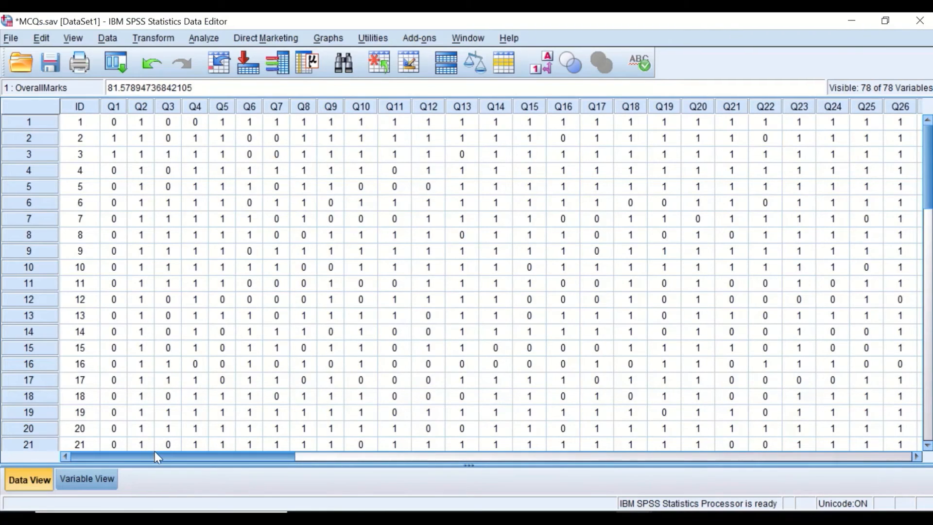
{"action": "left_click_drag", "start_coordinate": [155, 456], "coordinate": [708, 436]}
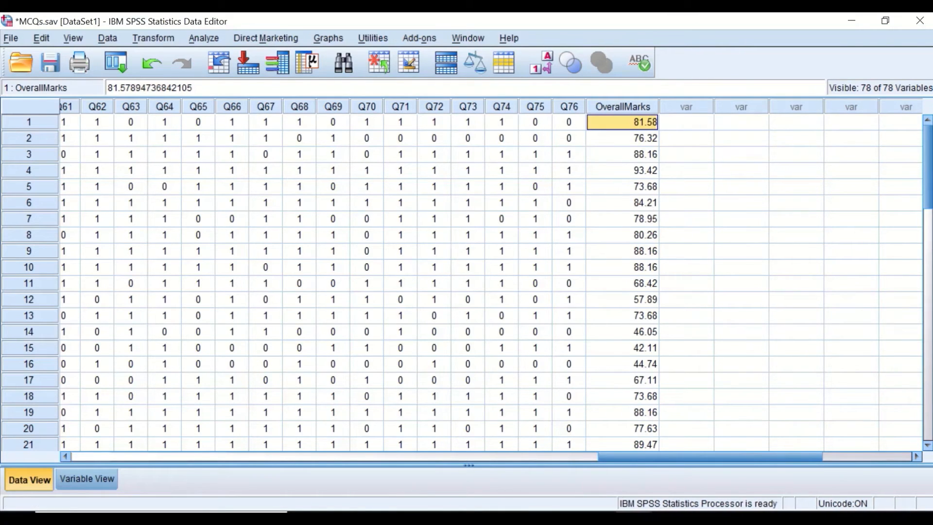
{"action": "left_click_drag", "start_coordinate": [779, 454], "coordinate": [645, 369]}
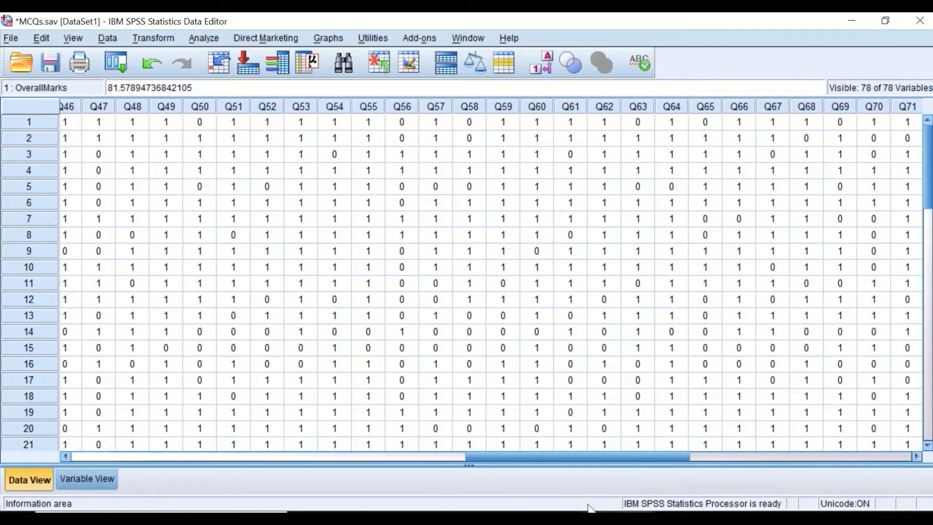
{"action": "left_click_drag", "start_coordinate": [598, 457], "coordinate": [142, 419]}
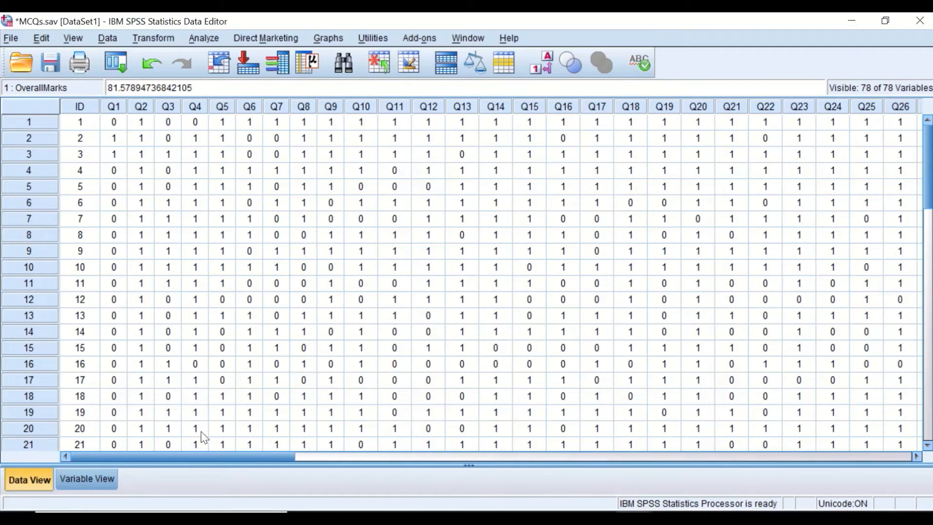
{"action": "left_click_drag", "start_coordinate": [222, 455], "coordinate": [766, 456]}
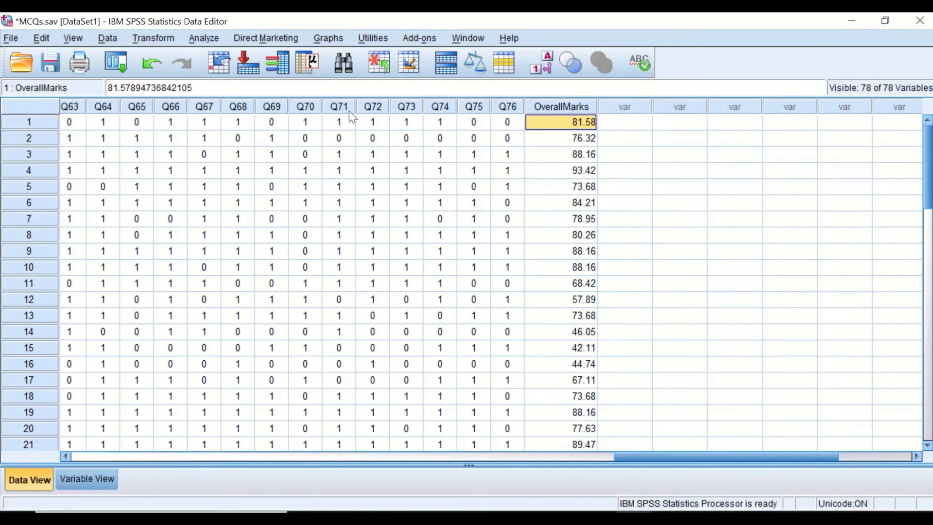
- Start a Bivariate Correlations analysis, reset its settings, and include Q1 to Q76 and OverallMarks as the variables
{"action": "left_click", "coordinate": [208, 37]}
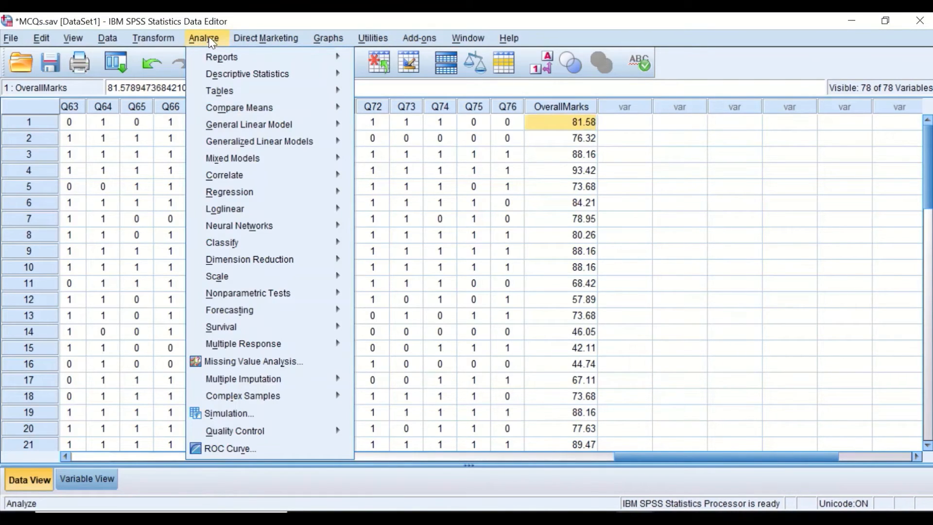
{"action": "mouse_move", "coordinate": [239, 178]}
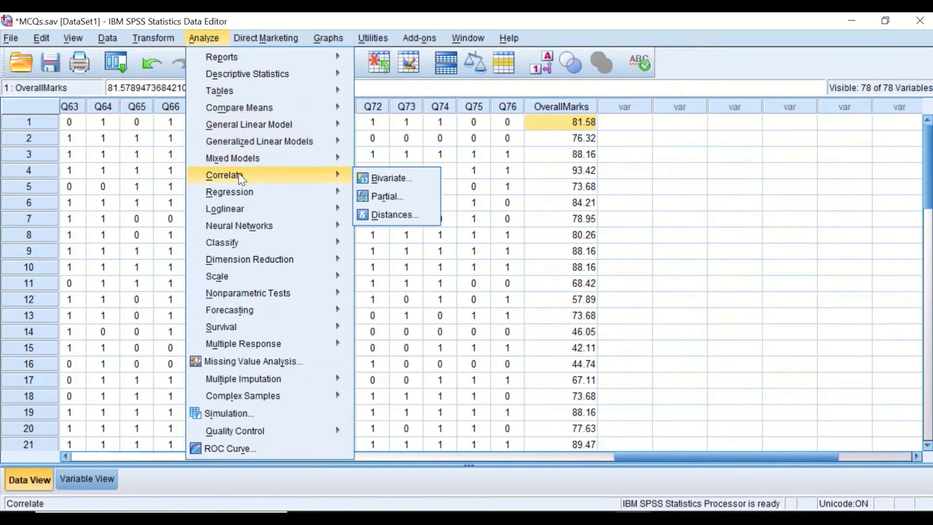
{"action": "left_click", "coordinate": [387, 179]}
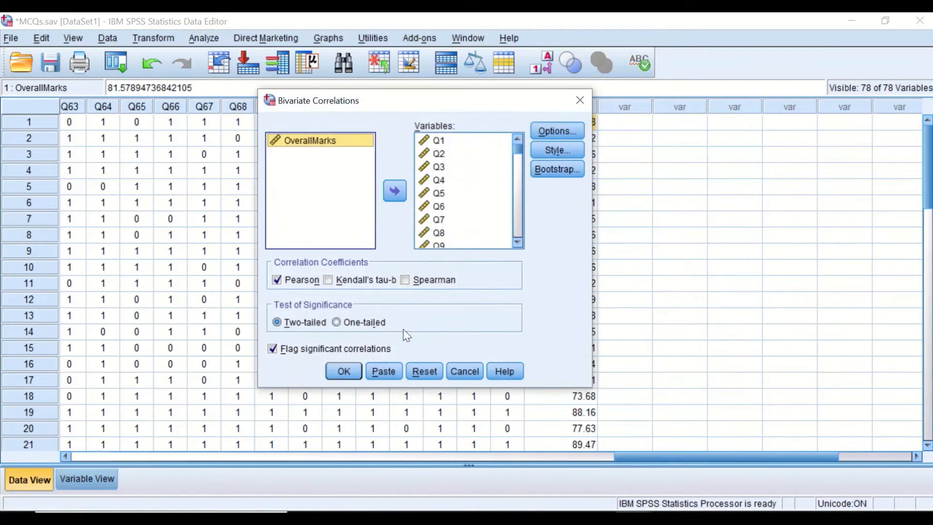
{"action": "left_click", "coordinate": [418, 370]}
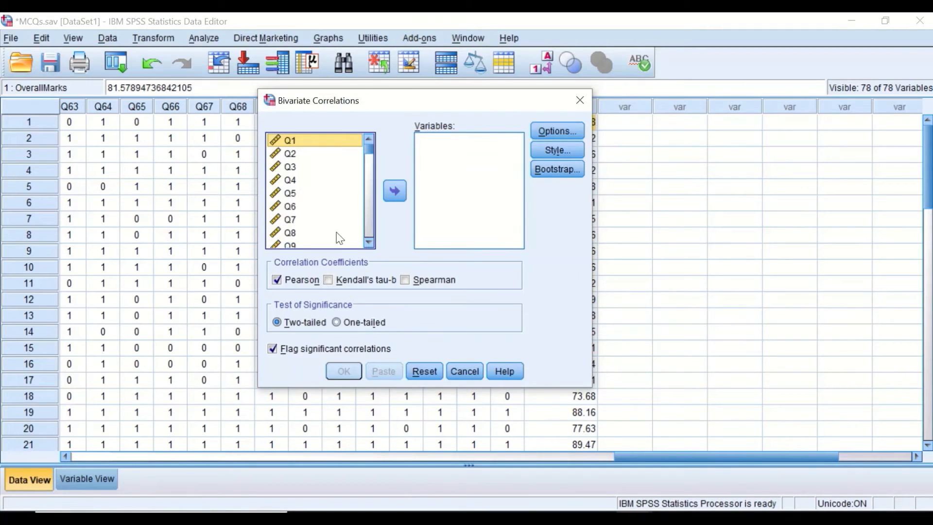
{"action": "left_click_drag", "start_coordinate": [365, 150], "coordinate": [368, 247]}
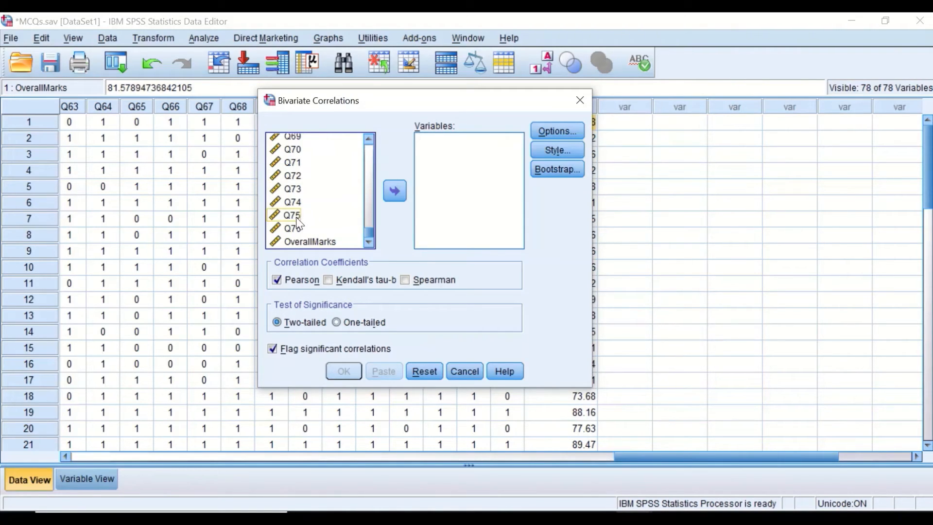
{"action": "key", "text": "ctrl+a"}
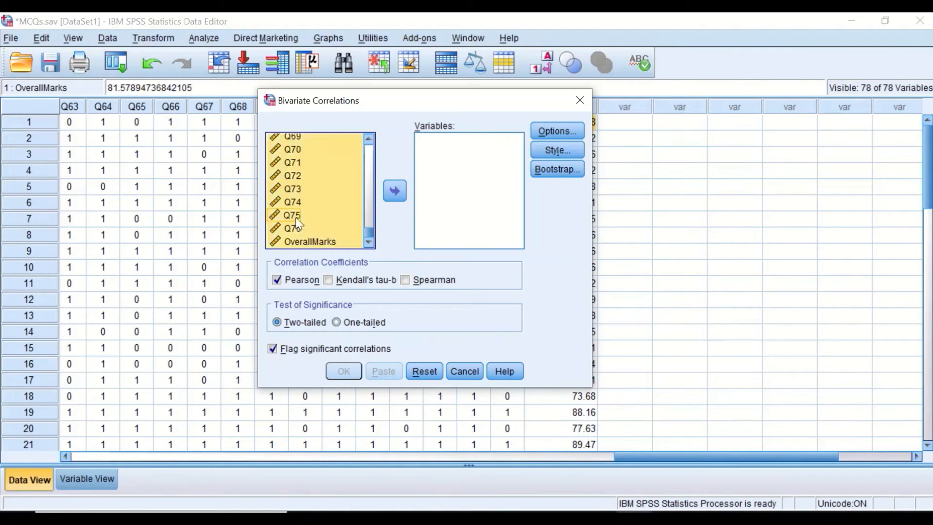
{"action": "left_click", "coordinate": [393, 192]}
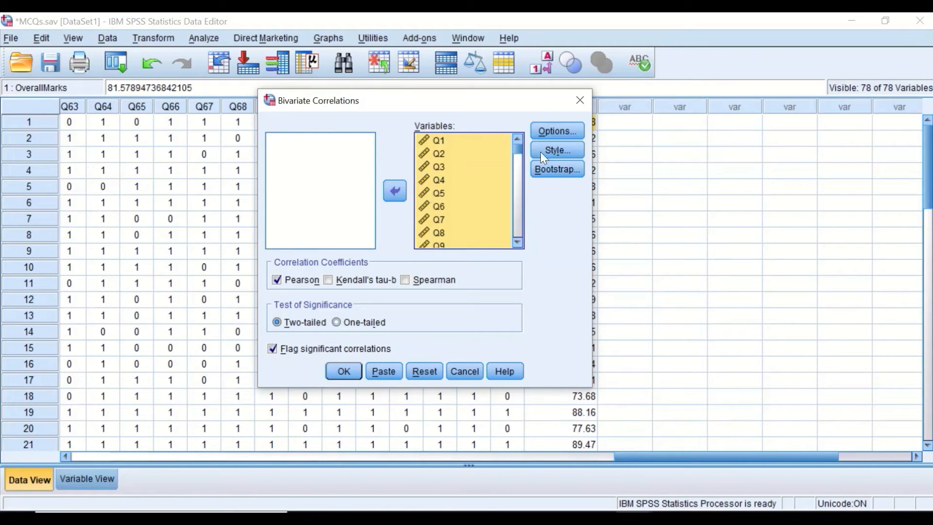
- Check the correlation options and table style settings, and run the two-tailed Pearson correlation with significant correlations flagged
{"action": "left_click", "coordinate": [557, 132]}
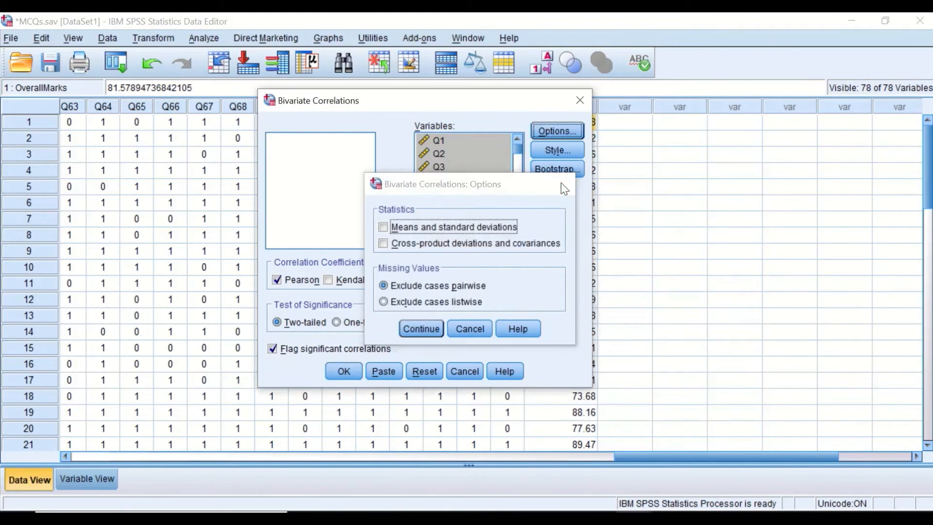
{"action": "left_click", "coordinate": [559, 183]}
{"action": "left_click", "coordinate": [565, 151]}
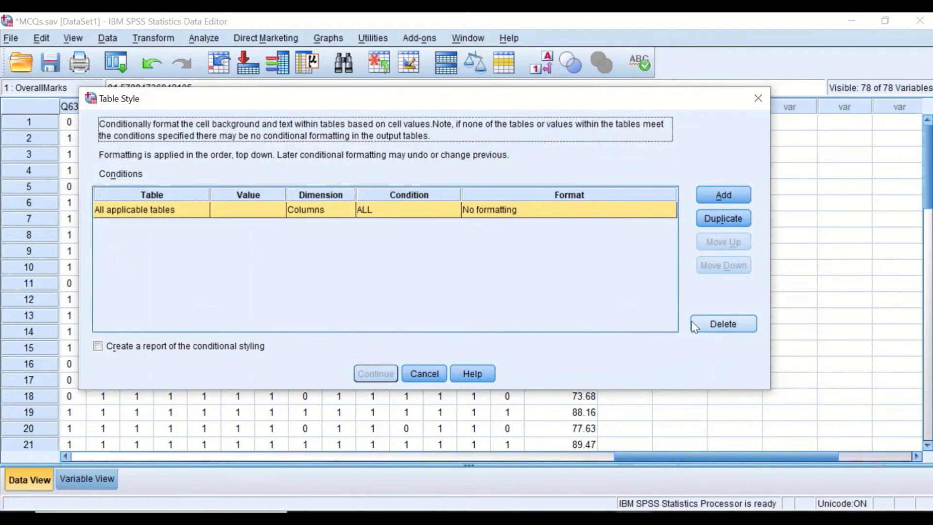
{"action": "left_click", "coordinate": [421, 373]}
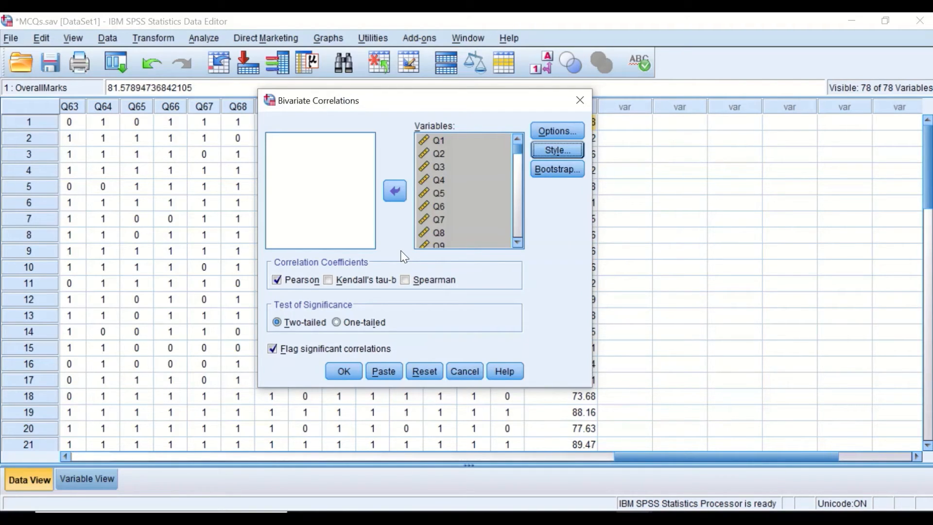
{"action": "left_click", "coordinate": [343, 372]}
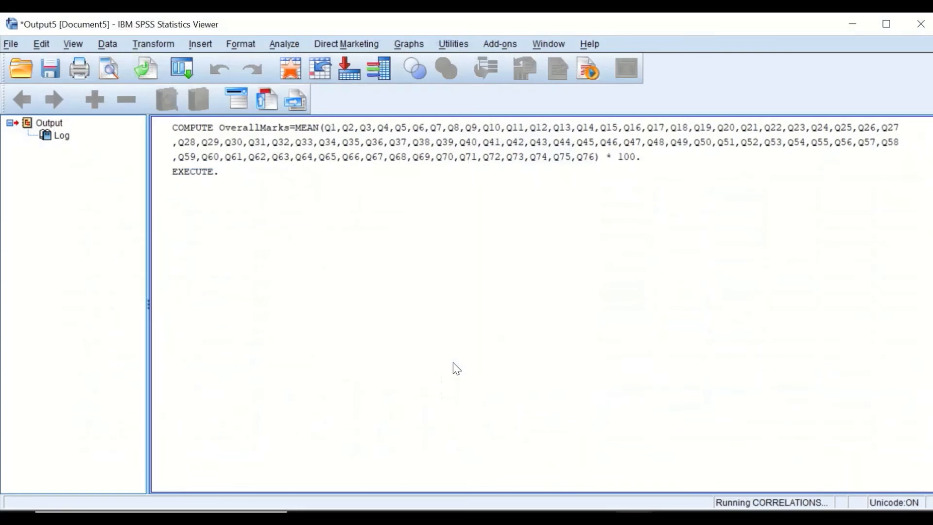
- Examine the Correlations output, from the syntax log through the matrix of item-to-item Pearson coefficients
{"action": "scroll", "coordinate": [737, 383], "scroll_direction": "up", "scroll_amount": 15}
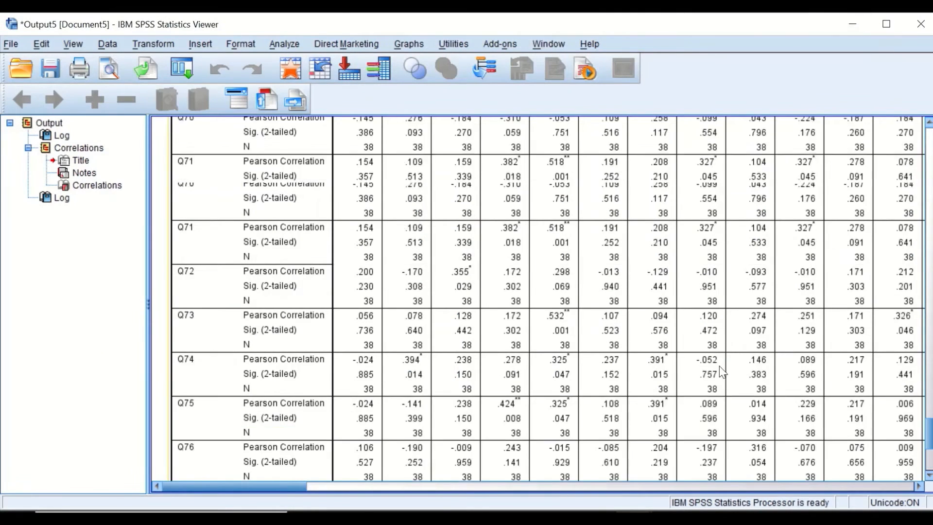
{"action": "scroll", "coordinate": [716, 362], "scroll_direction": "up", "scroll_amount": 12}
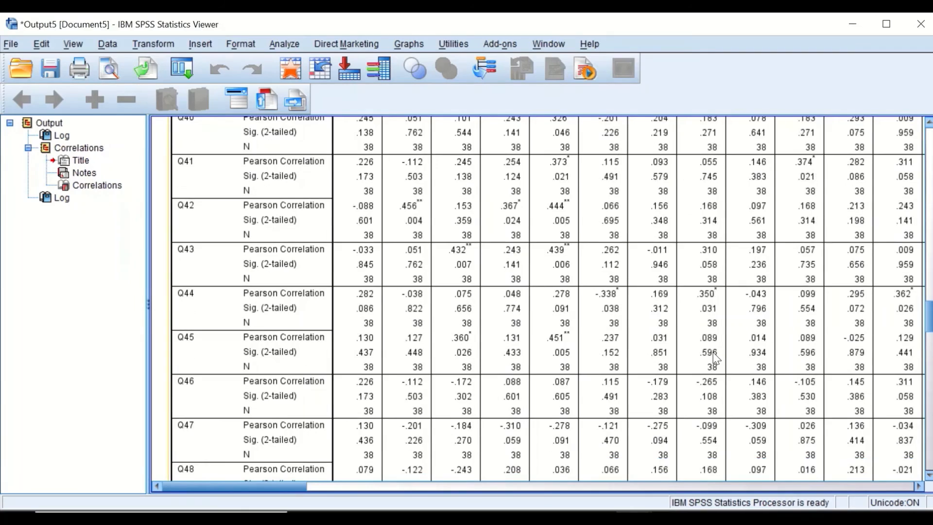
{"action": "scroll", "coordinate": [706, 350], "scroll_direction": "up", "scroll_amount": 8}
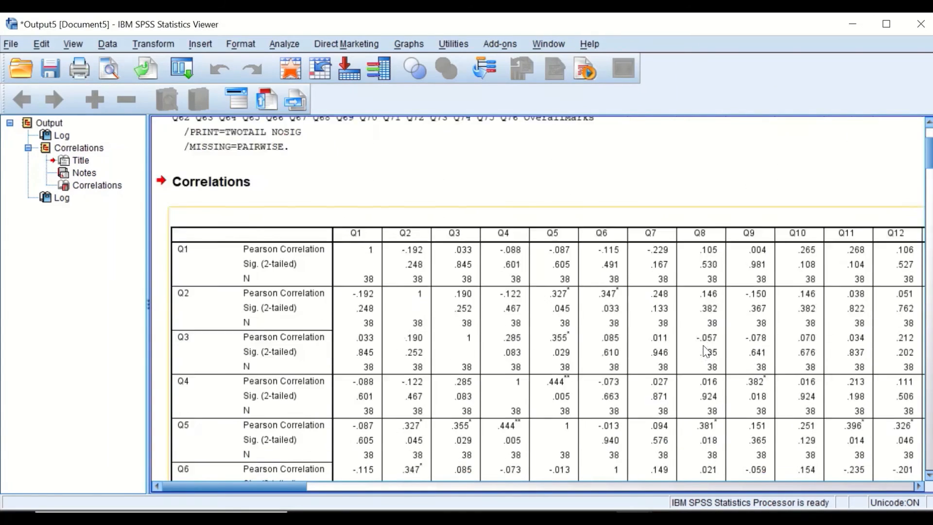
{"action": "scroll", "coordinate": [654, 340], "scroll_direction": "down", "scroll_amount": 4}
{"action": "scroll", "coordinate": [650, 337], "scroll_direction": "up", "scroll_amount": 5}
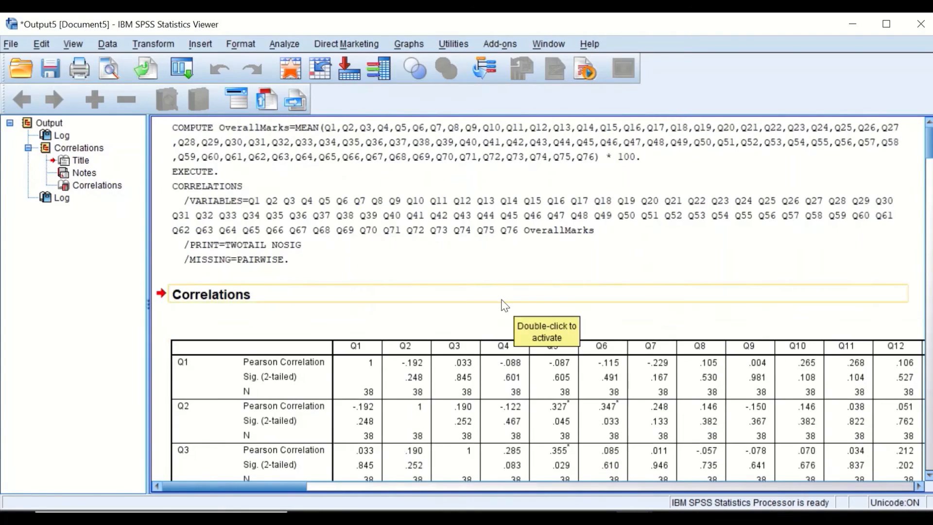
{"action": "scroll", "coordinate": [350, 330], "scroll_direction": "down", "scroll_amount": 8}
{"action": "scroll", "coordinate": [350, 326], "scroll_direction": "down", "scroll_amount": 6}
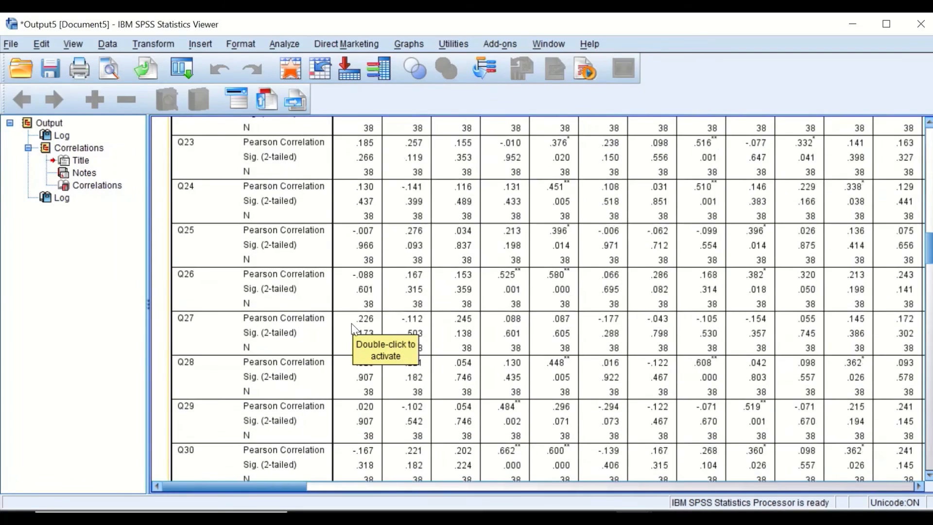
{"action": "scroll", "coordinate": [351, 322], "scroll_direction": "up", "scroll_amount": 6}
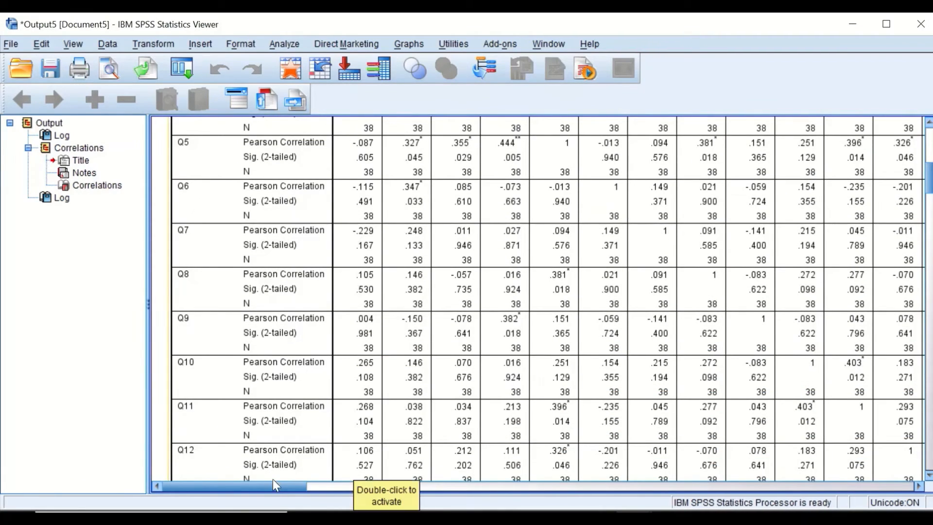
{"action": "left_click_drag", "start_coordinate": [276, 485], "coordinate": [907, 460]}
{"action": "left_click_drag", "start_coordinate": [820, 488], "coordinate": [191, 486]}
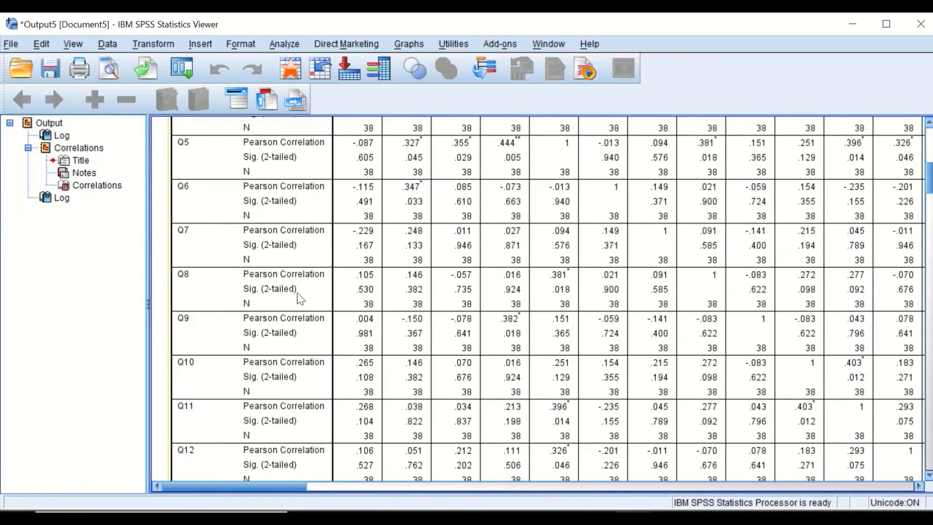
- Locate the OverallMarks correlations in both the last row and the last column of the correlation matrix
{"action": "scroll", "coordinate": [336, 280], "scroll_direction": "down", "scroll_amount": 20}
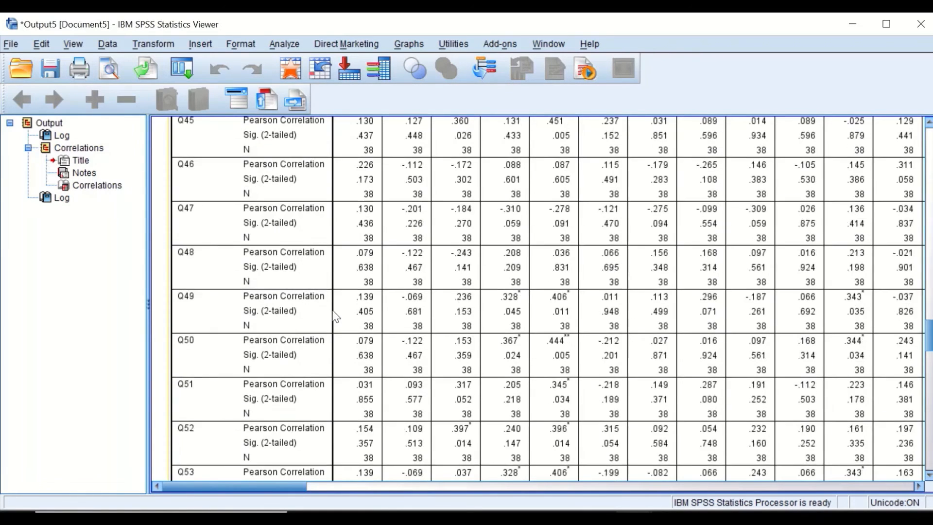
{"action": "scroll", "coordinate": [336, 316], "scroll_direction": "down", "scroll_amount": 20}
{"action": "scroll", "coordinate": [331, 326], "scroll_direction": "up", "scroll_amount": 5}
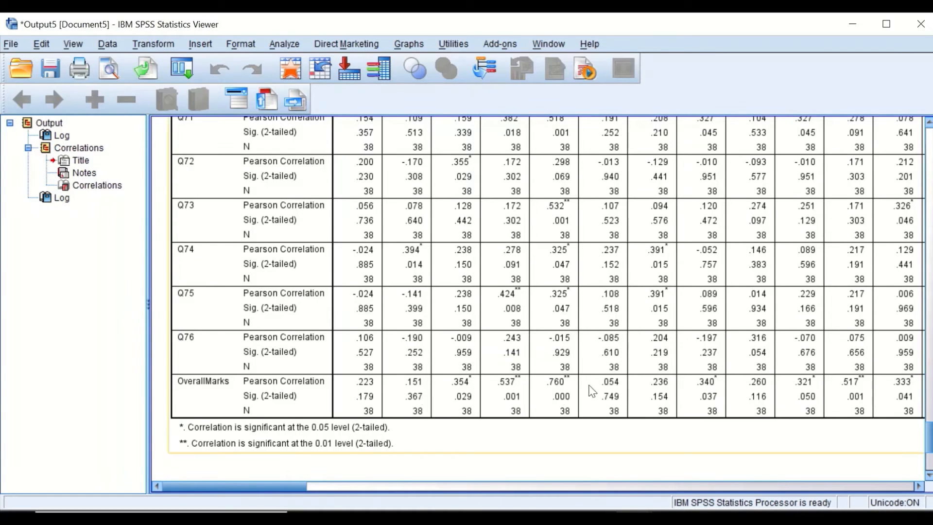
{"action": "left_click_drag", "start_coordinate": [289, 492], "coordinate": [883, 485]}
{"action": "left_click_drag", "start_coordinate": [927, 437], "coordinate": [927, 145]}
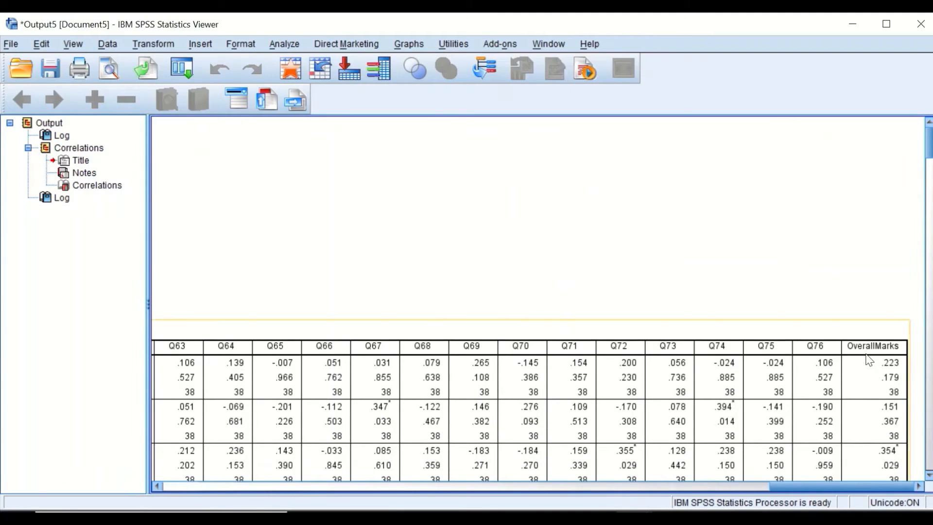
{"action": "scroll", "coordinate": [864, 312], "scroll_direction": "down", "scroll_amount": 7}
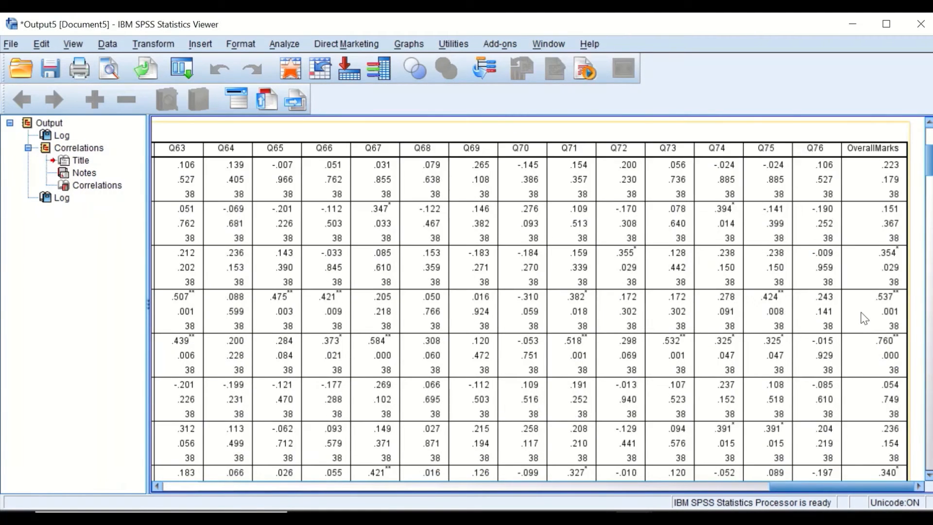
- Read each item's Pearson correlation and two-tailed significance in the OverallMarks row, together with the significance footnotes
{"action": "left_click", "coordinate": [486, 487]}
{"action": "left_click_drag", "start_coordinate": [485, 486], "coordinate": [212, 486]}
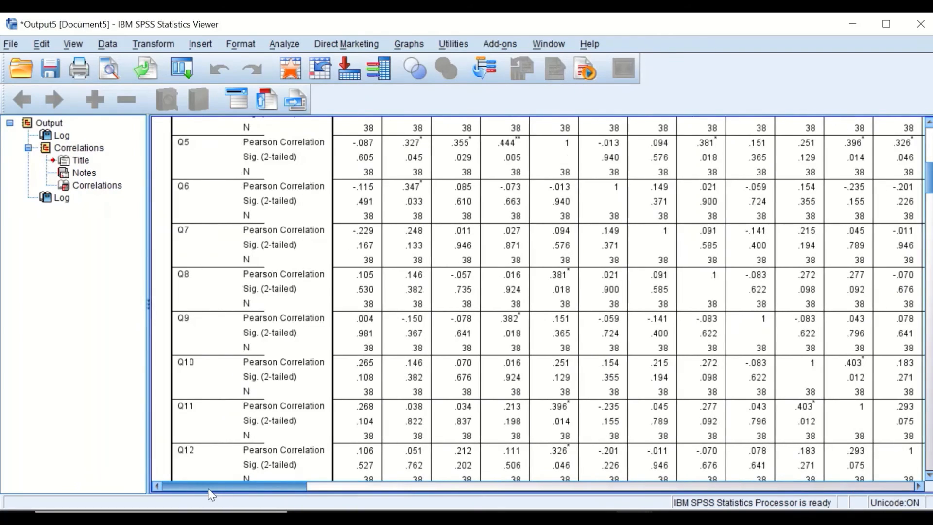
{"action": "scroll", "coordinate": [316, 418], "scroll_direction": "down", "scroll_amount": 20}
{"action": "scroll", "coordinate": [326, 428], "scroll_direction": "down", "scroll_amount": 20}
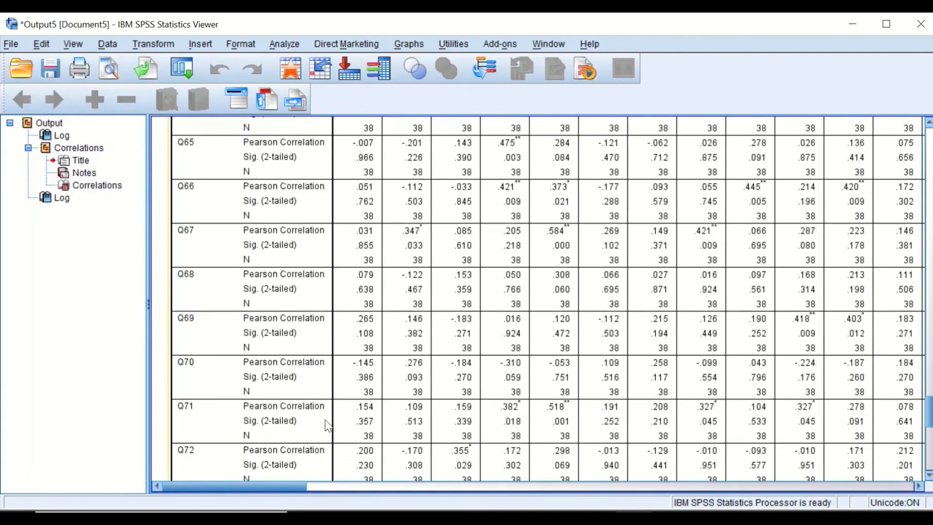
{"action": "scroll", "coordinate": [328, 422], "scroll_direction": "up", "scroll_amount": 3}
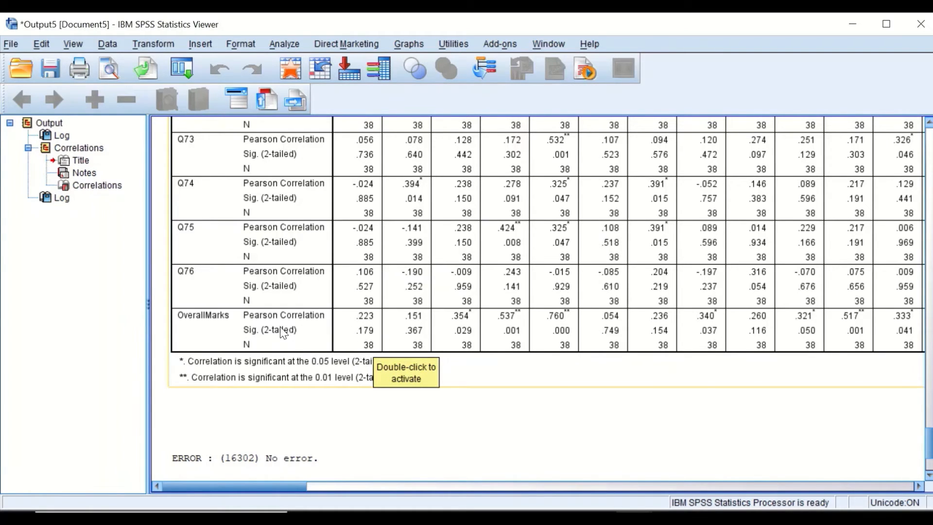
{"action": "scroll", "coordinate": [284, 332], "scroll_direction": "up", "scroll_amount": 2}
{"action": "scroll", "coordinate": [283, 332], "scroll_direction": "down", "scroll_amount": 3}
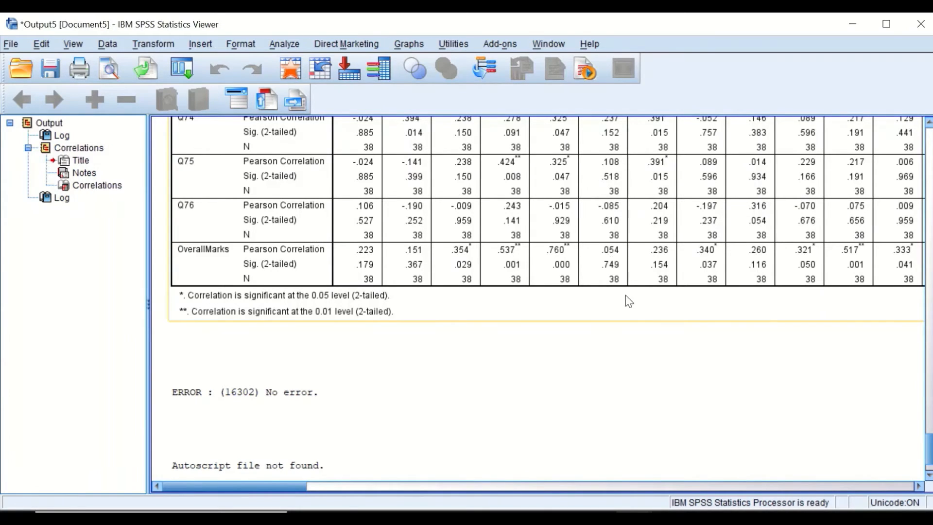
- Review the inter-item correlations for the first questions at the beginning of the Correlations table
{"action": "scroll", "coordinate": [626, 297], "scroll_direction": "up", "scroll_amount": 10}
{"action": "scroll", "coordinate": [627, 297], "scroll_direction": "up", "scroll_amount": 20}
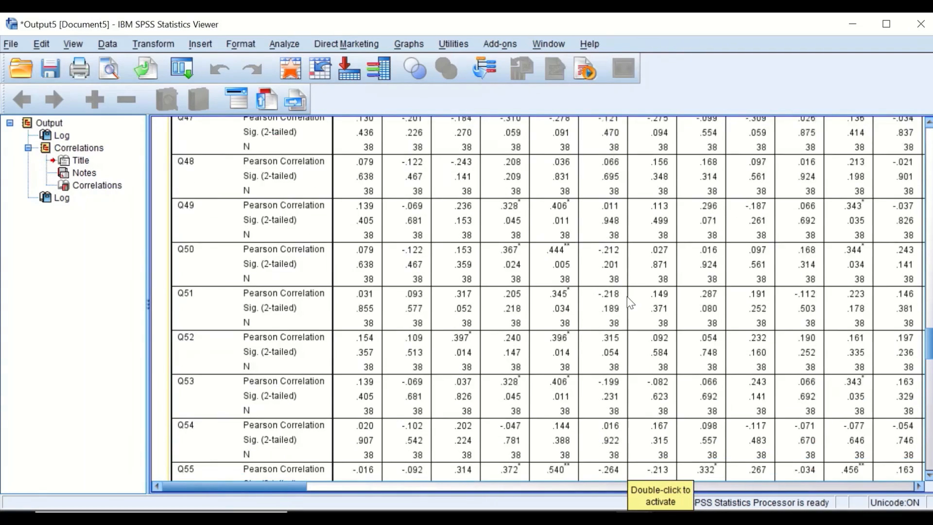
{"action": "scroll", "coordinate": [620, 280], "scroll_direction": "up", "scroll_amount": 6}
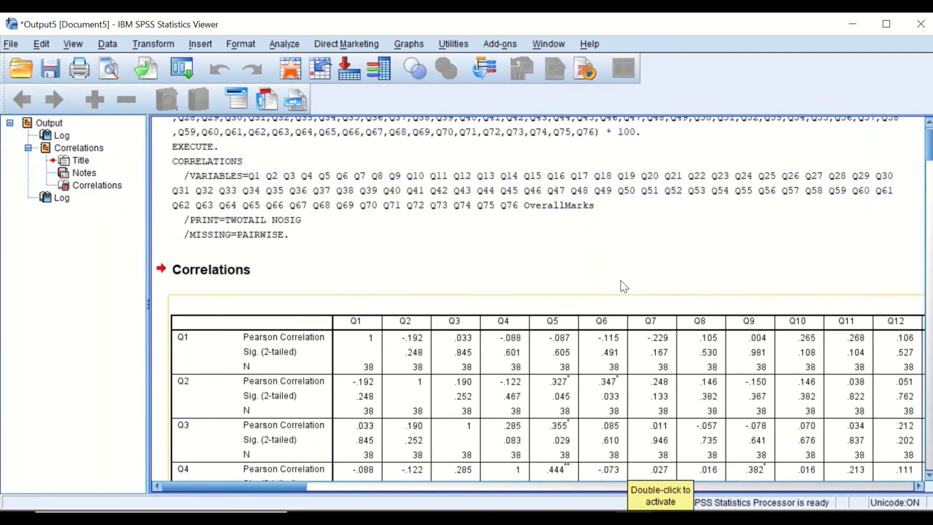
{"action": "scroll", "coordinate": [620, 281], "scroll_direction": "down", "scroll_amount": 6}
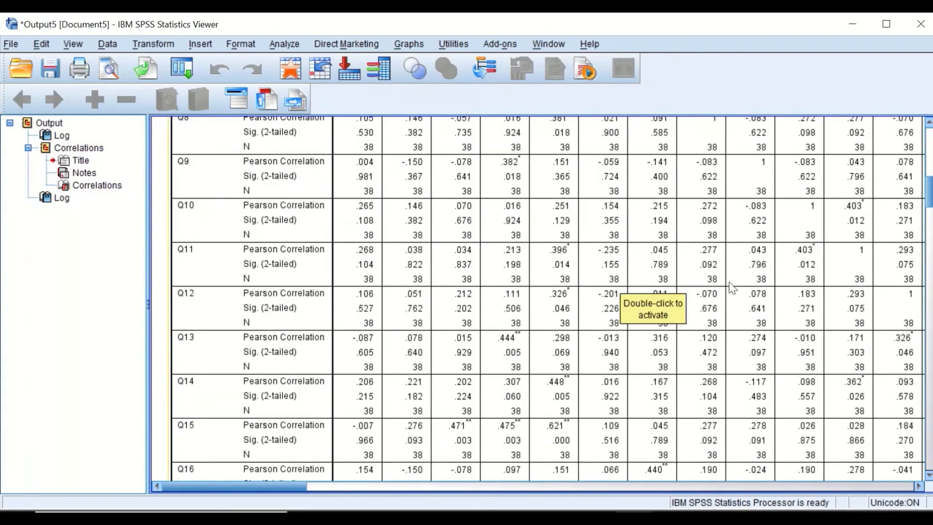
- Select the Correlations table in the output and open the export settings for it
{"action": "scroll", "coordinate": [515, 258], "scroll_direction": "up", "scroll_amount": 5}
{"action": "scroll", "coordinate": [514, 257], "scroll_direction": "up", "scroll_amount": 5}
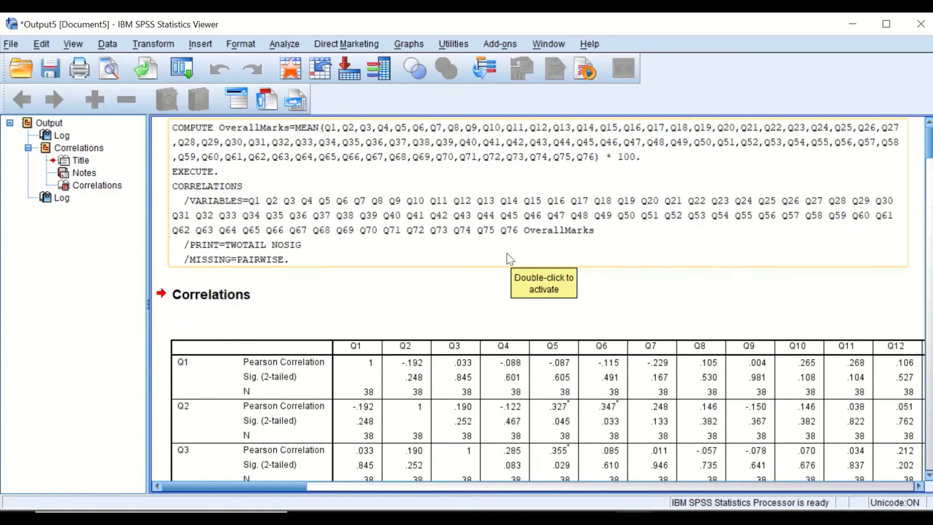
{"action": "scroll", "coordinate": [510, 260], "scroll_direction": "down", "scroll_amount": 6}
{"action": "scroll", "coordinate": [416, 269], "scroll_direction": "up", "scroll_amount": 6}
{"action": "scroll", "coordinate": [374, 321], "scroll_direction": "down", "scroll_amount": 3}
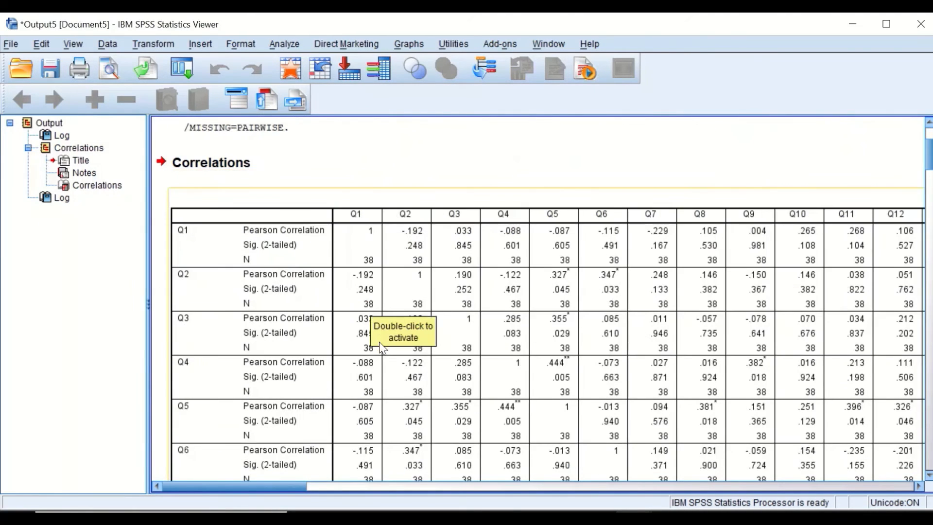
{"action": "left_click", "coordinate": [318, 289]}
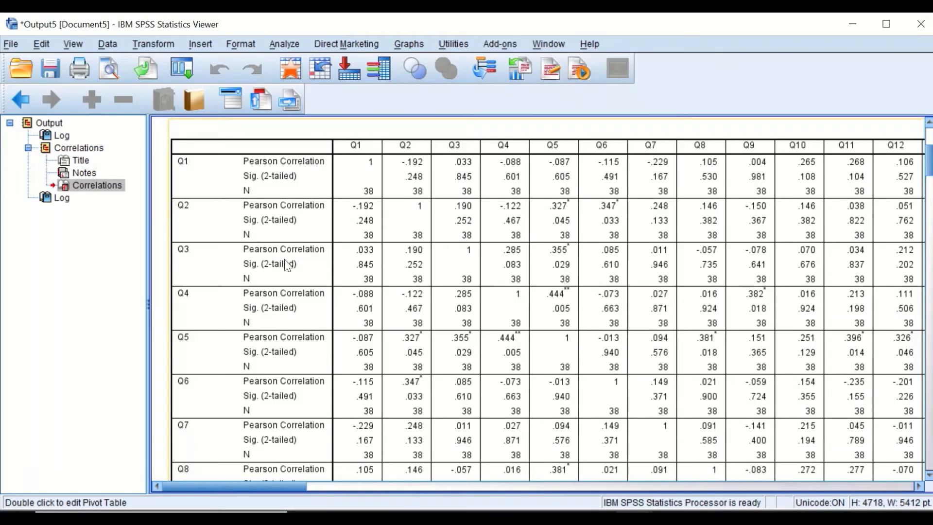
{"action": "right_click", "coordinate": [181, 247]}
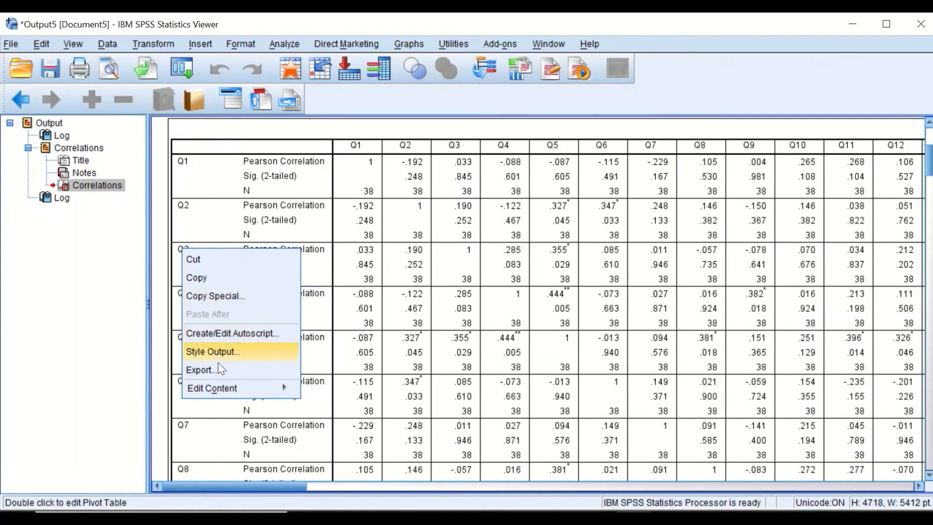
{"action": "left_click", "coordinate": [221, 376]}
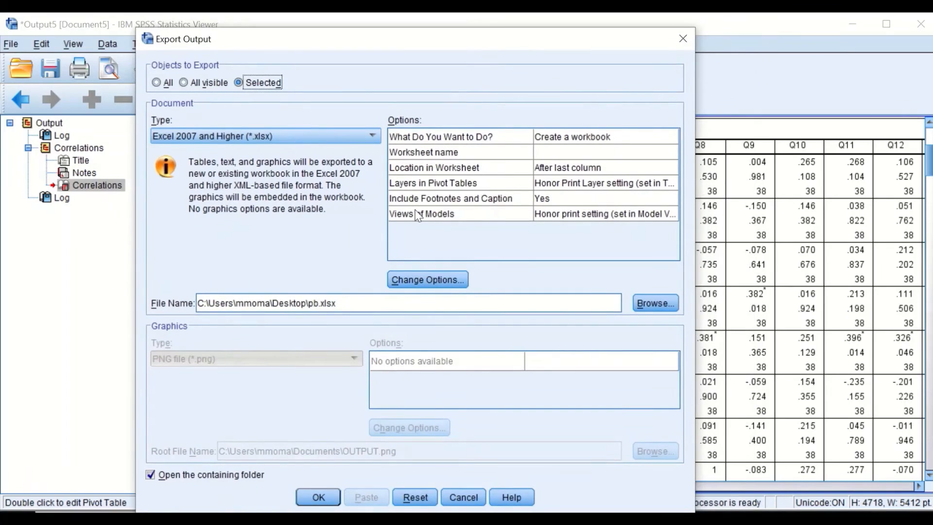
- Export the selected table as Excel 2007 and Higher (*.xlsx) to pb.xlsx on the Desktop, replacing the existing file
{"action": "left_click", "coordinate": [350, 137]}
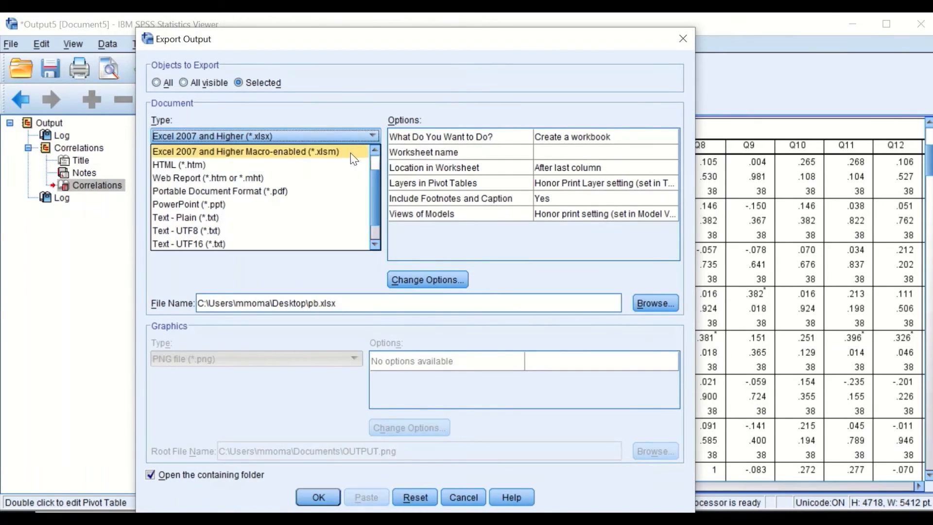
{"action": "scroll", "coordinate": [351, 153], "scroll_direction": "up", "scroll_amount": 1}
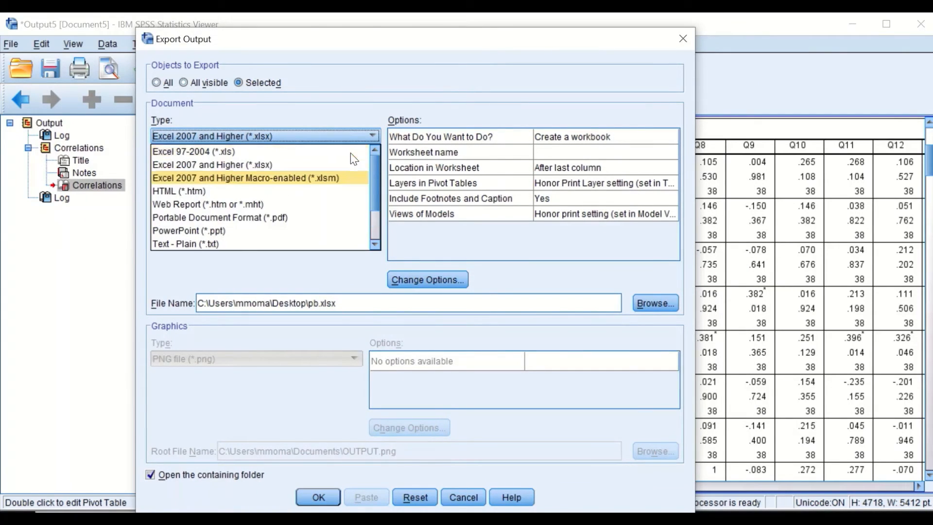
{"action": "left_click", "coordinate": [260, 165]}
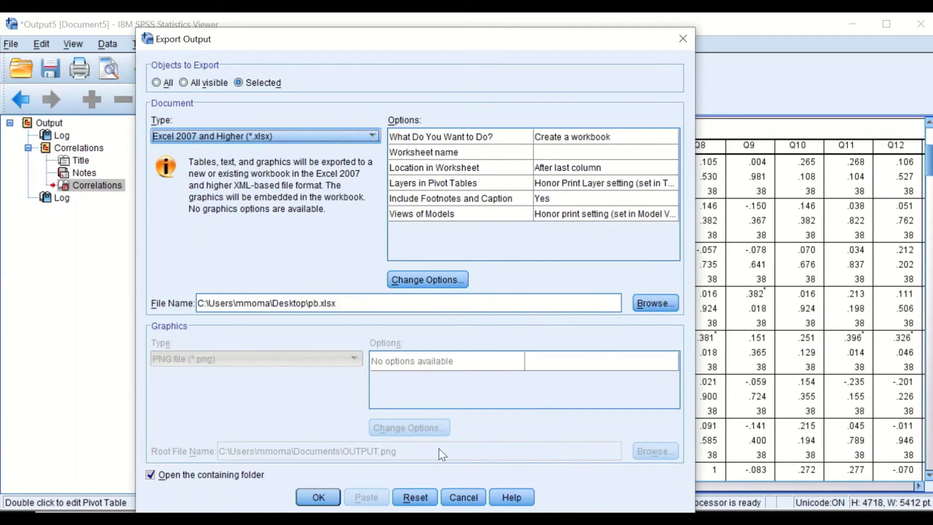
{"action": "left_click", "coordinate": [329, 494]}
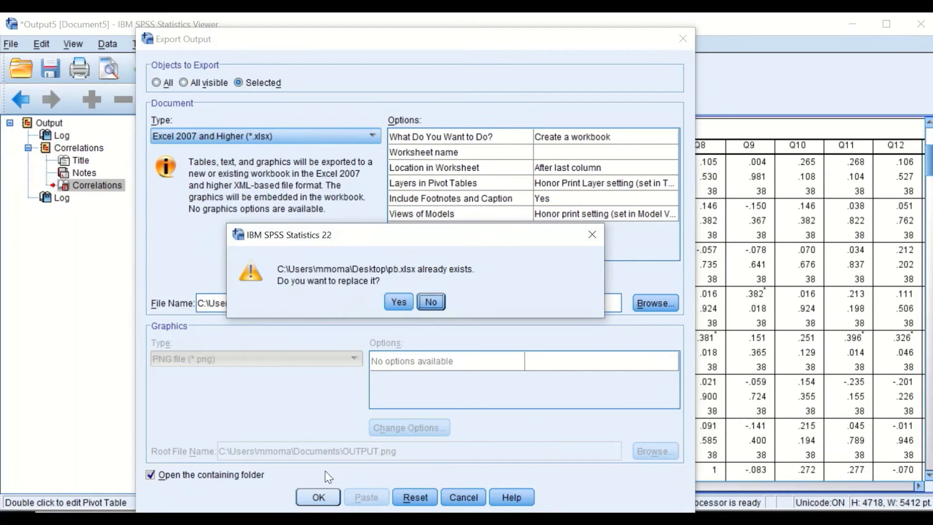
{"action": "left_click", "coordinate": [398, 302]}
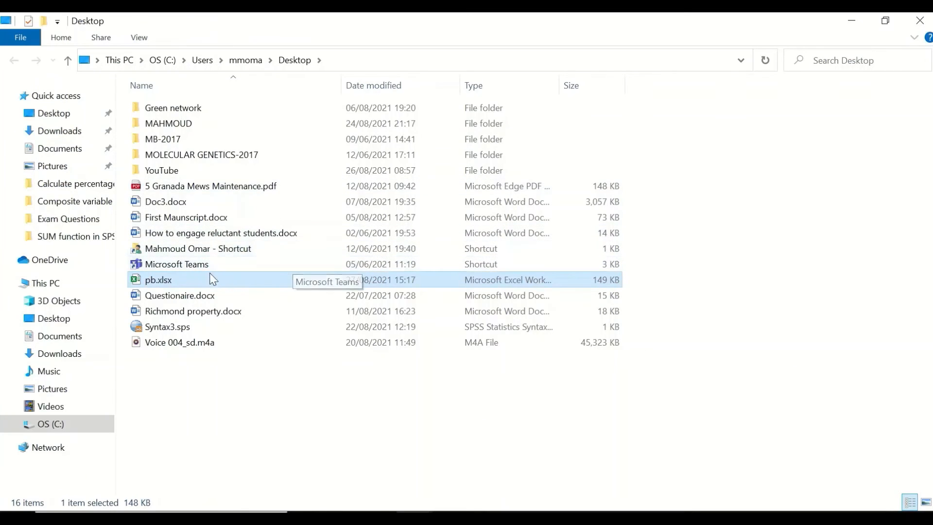
- Open the exported pb.xlsx in Excel and go through the correlation matrix down to the OverallMarks rows
{"action": "double_click", "coordinate": [156, 281]}
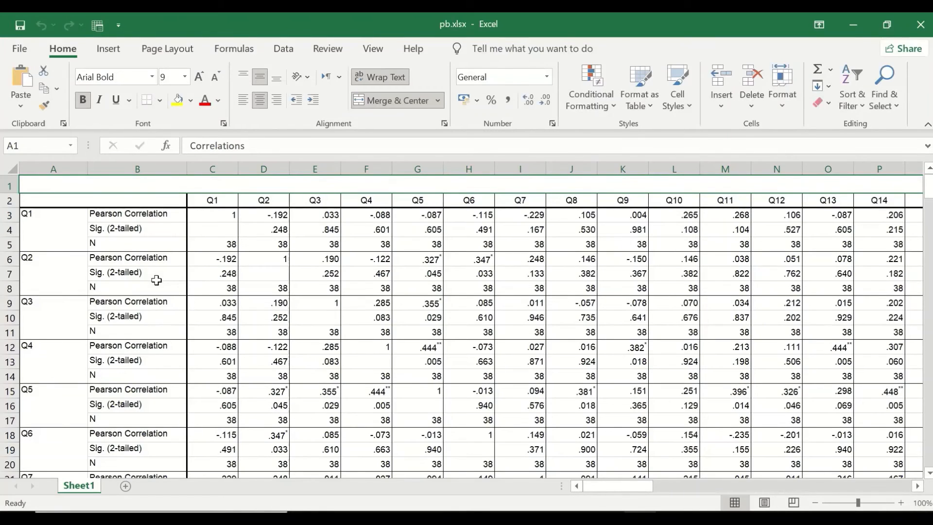
{"action": "scroll", "coordinate": [357, 291], "scroll_direction": "down", "scroll_amount": 2}
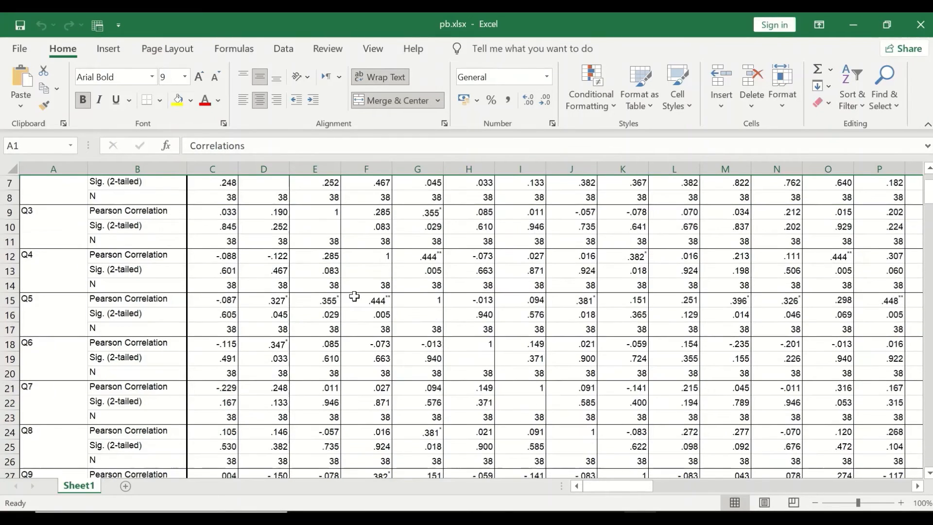
{"action": "scroll", "coordinate": [474, 353], "scroll_direction": "up", "scroll_amount": 1}
{"action": "scroll", "coordinate": [475, 354], "scroll_direction": "down", "scroll_amount": 20}
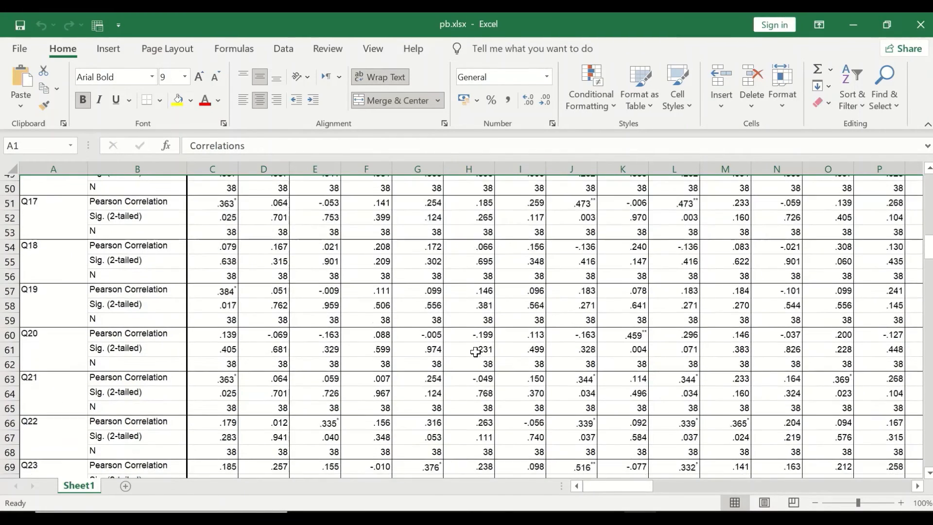
{"action": "scroll", "coordinate": [476, 353], "scroll_direction": "down", "scroll_amount": 20}
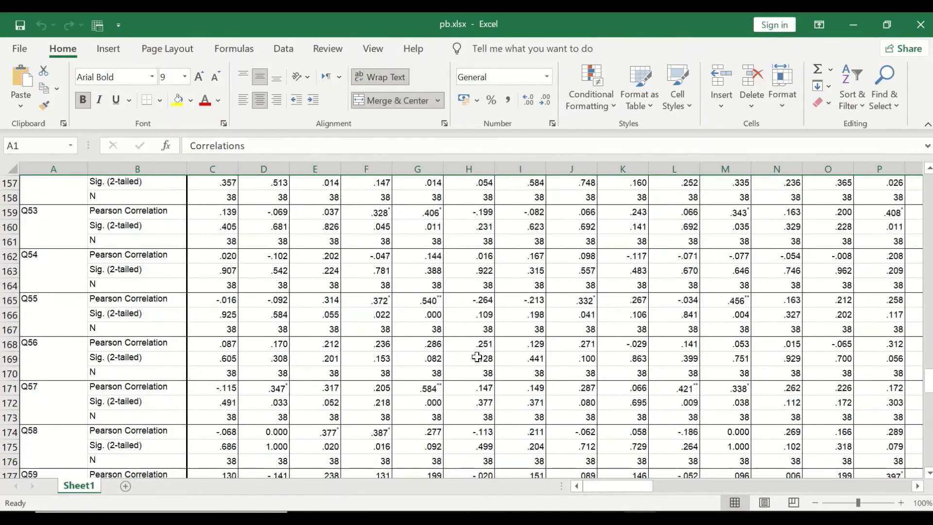
{"action": "scroll", "coordinate": [475, 358], "scroll_direction": "down", "scroll_amount": 11}
{"action": "scroll", "coordinate": [466, 358], "scroll_direction": "up", "scroll_amount": 4}
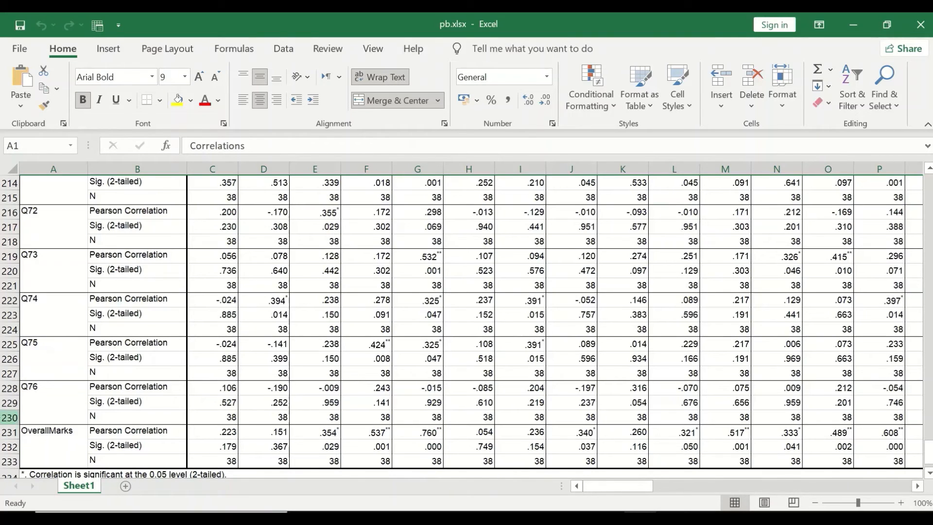
{"action": "left_click_drag", "start_coordinate": [5, 416], "coordinate": [280, 67]}
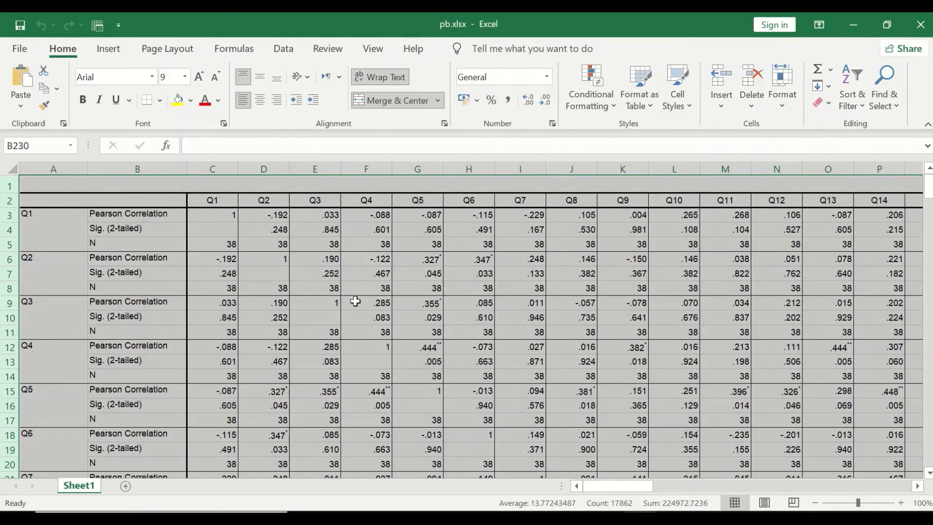
{"action": "left_click", "coordinate": [332, 297]}
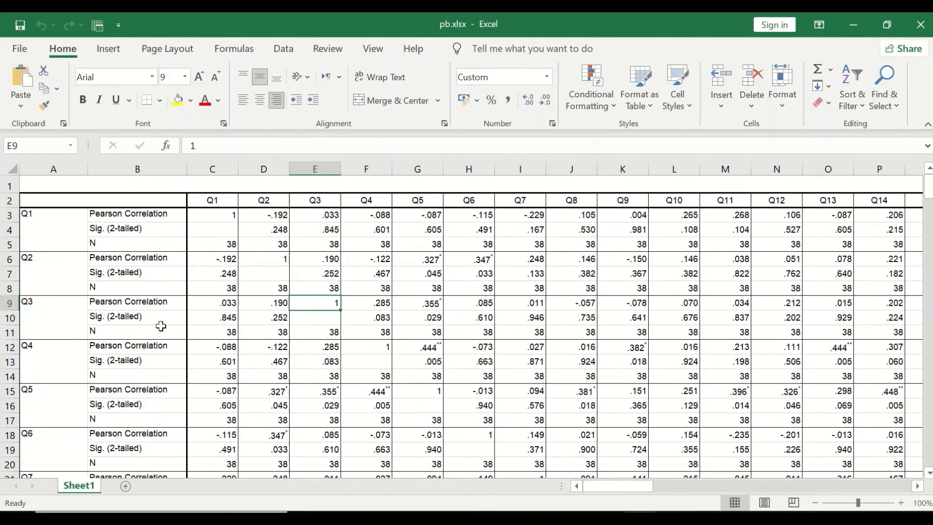
{"action": "scroll", "coordinate": [160, 326], "scroll_direction": "down", "scroll_amount": 2}
{"action": "scroll", "coordinate": [220, 325], "scroll_direction": "up", "scroll_amount": 2}
- Delete the Q1 to Q76 row blocks across all columns, shifting cells up so only the OverallMarks rows remain under the header
{"action": "left_click_drag", "start_coordinate": [26, 214], "coordinate": [389, 223]}
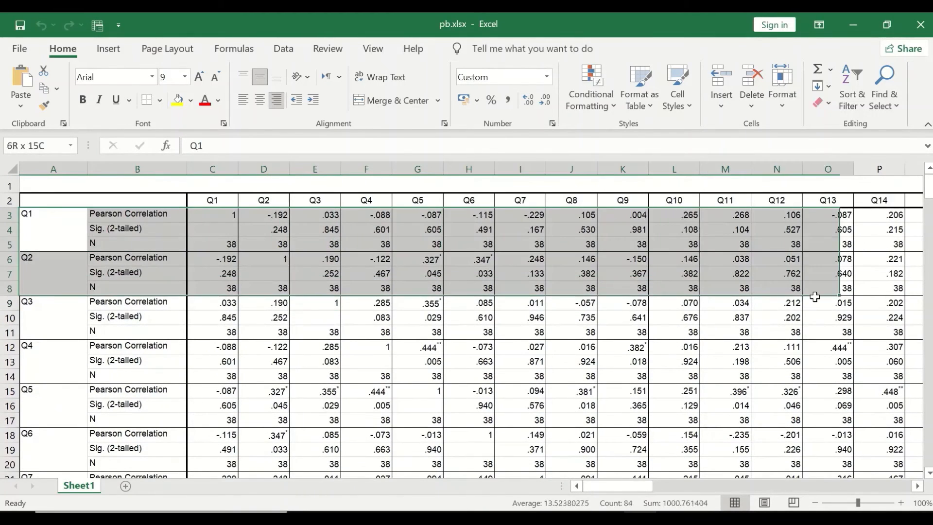
{"action": "left_click_drag", "start_coordinate": [815, 297], "coordinate": [737, 349]}
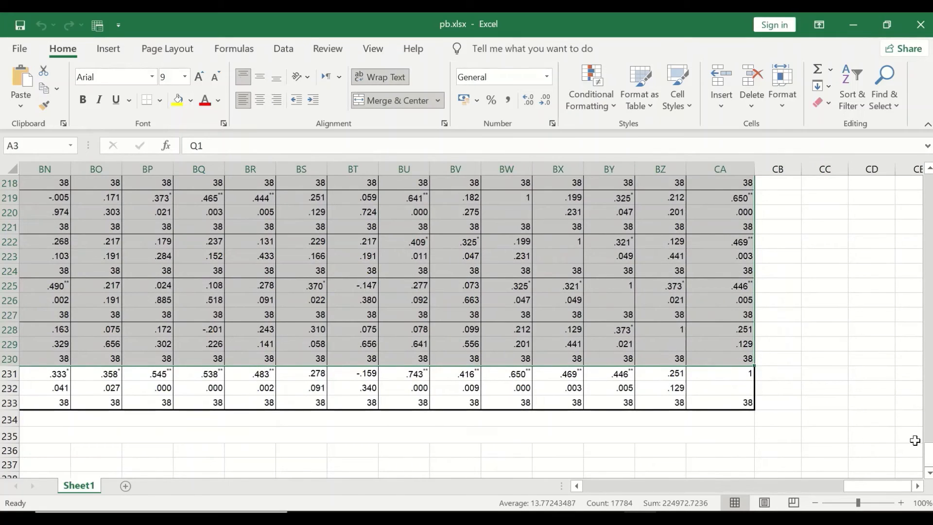
{"action": "left_click_drag", "start_coordinate": [928, 452], "coordinate": [929, 195]}
{"action": "left_click_drag", "start_coordinate": [875, 486], "coordinate": [328, 479]}
{"action": "right_click", "coordinate": [374, 279]}
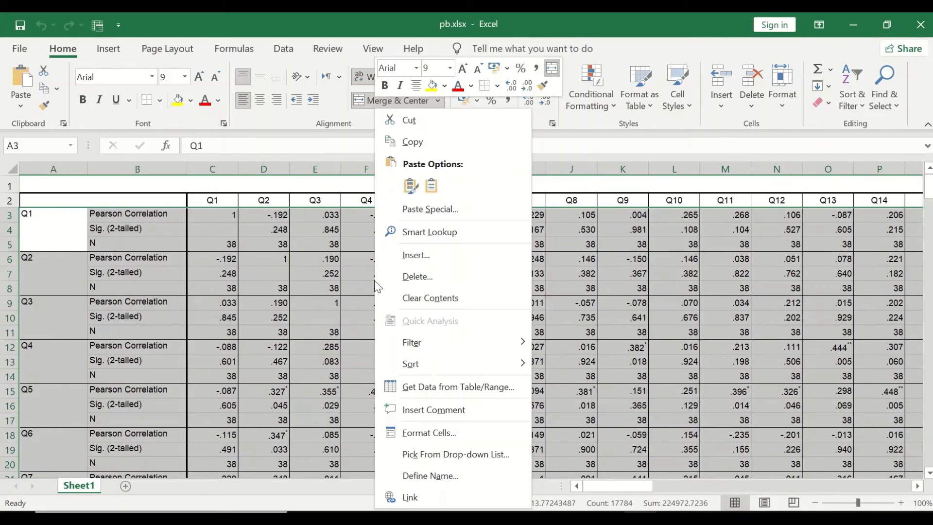
{"action": "left_click", "coordinate": [427, 275]}
{"action": "left_click", "coordinate": [405, 316]}
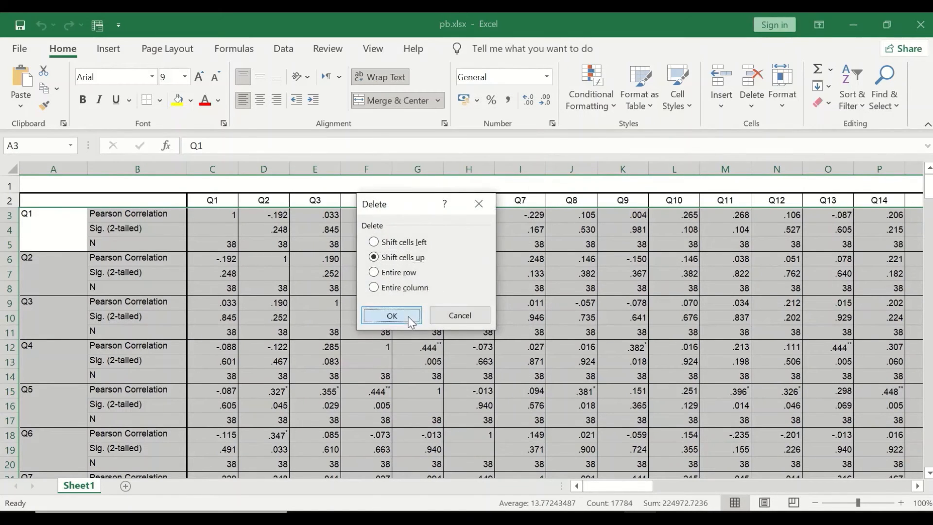
{"action": "left_click", "coordinate": [186, 401]}
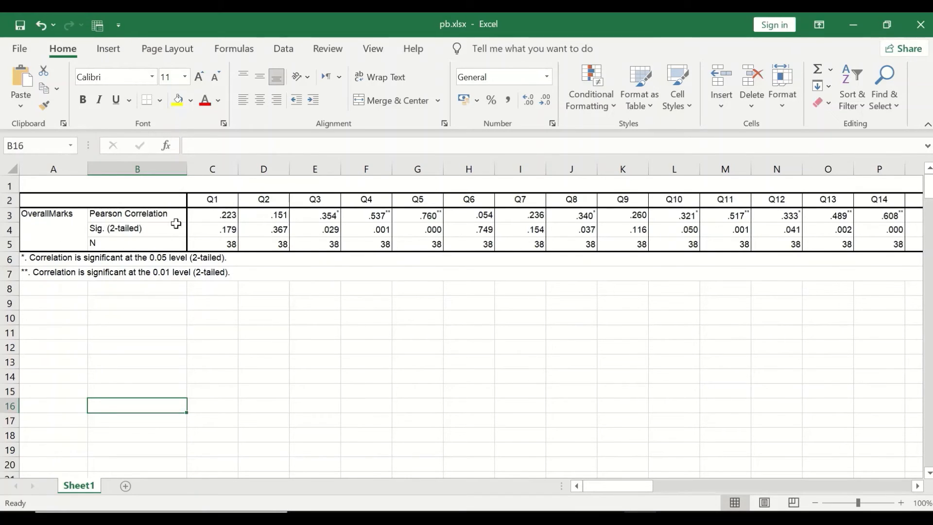
- Delete the column holding the OverallMarks row label and the N row from the sheet
{"action": "left_click", "coordinate": [53, 169]}
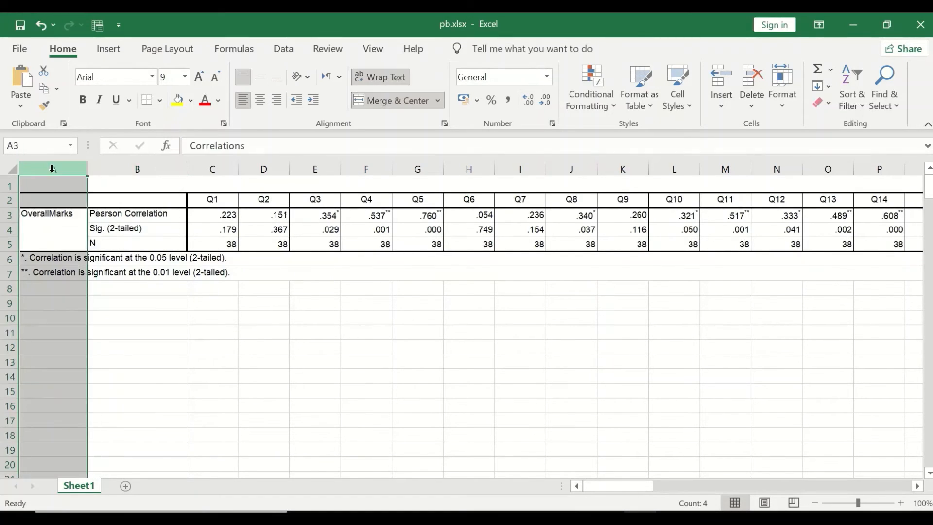
{"action": "right_click", "coordinate": [52, 168]}
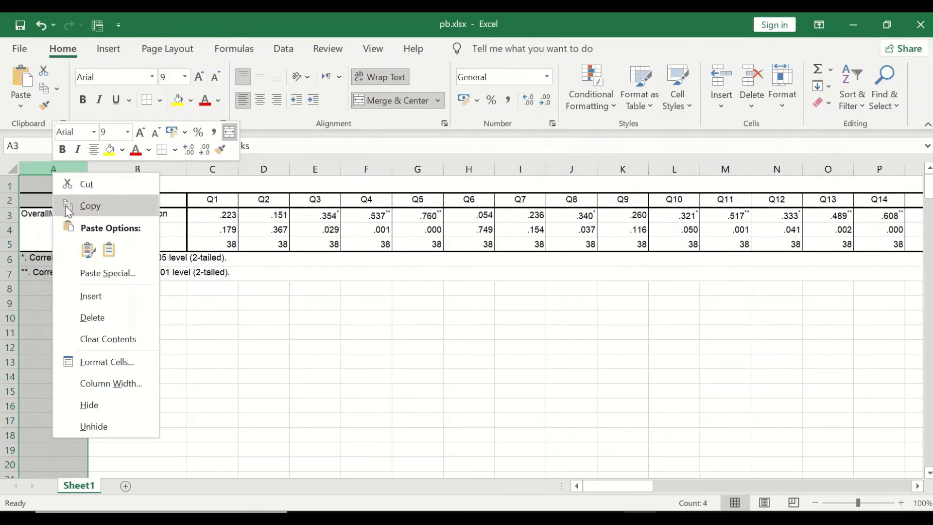
{"action": "left_click", "coordinate": [93, 317]}
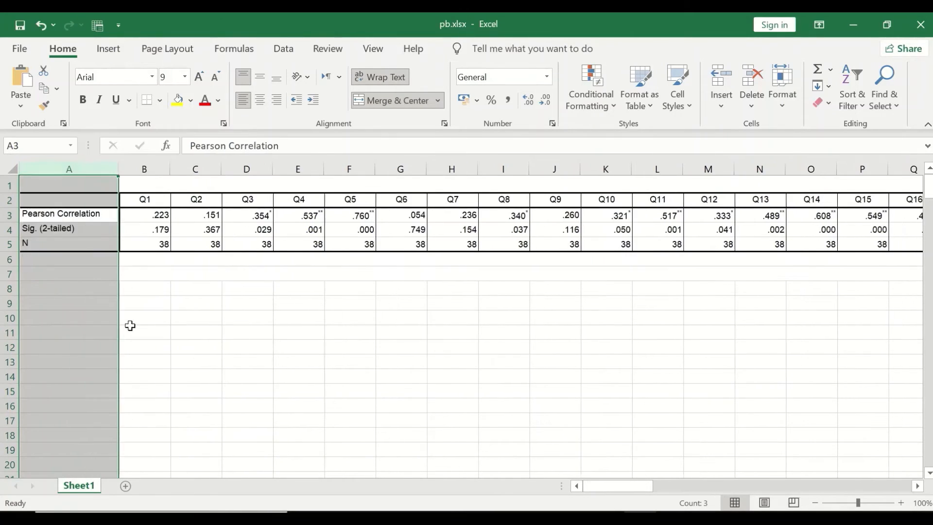
{"action": "left_click", "coordinate": [4, 243]}
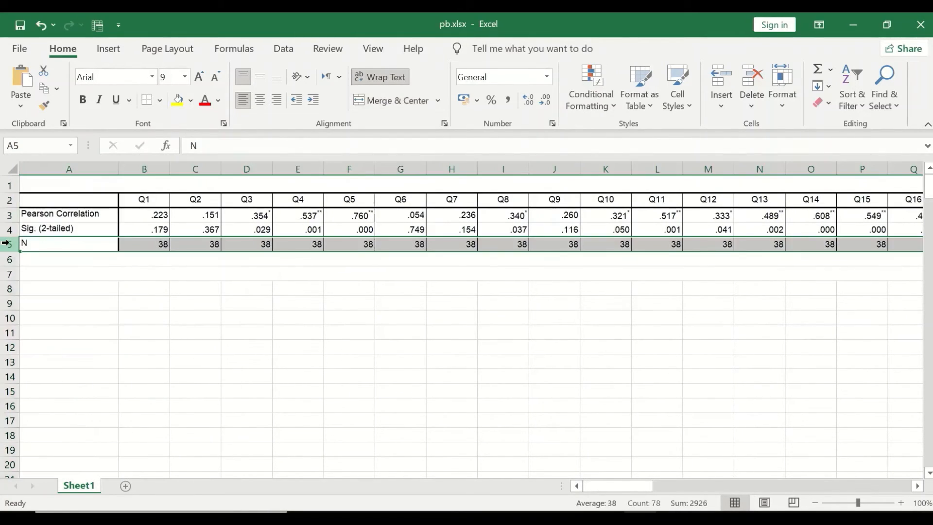
{"action": "right_click", "coordinate": [25, 246]}
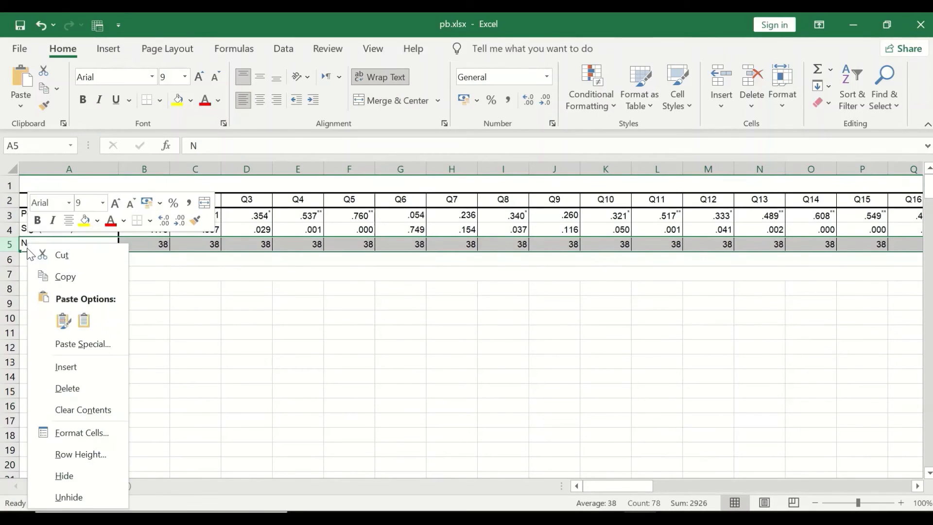
{"action": "left_click", "coordinate": [66, 388]}
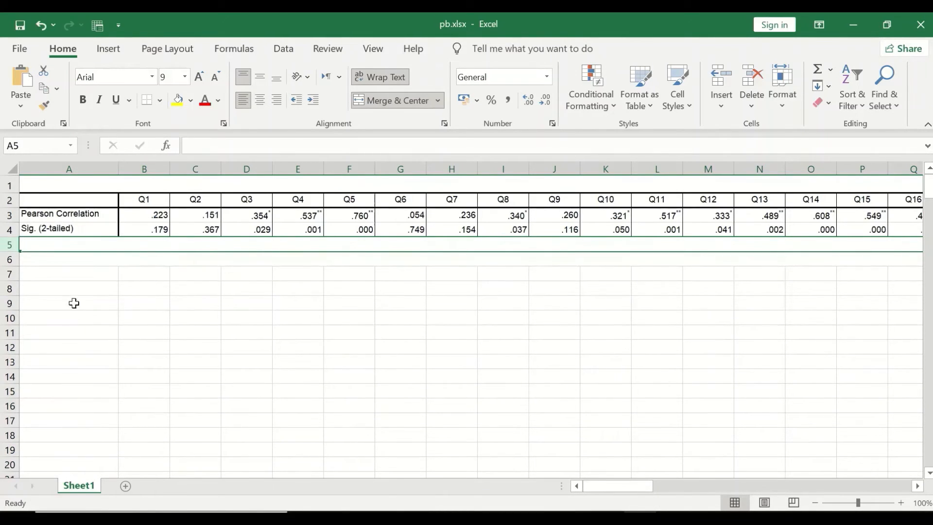
- Rename the Pearson Correlation row label to "Pt.Biserial"
{"action": "left_click", "coordinate": [41, 215]}
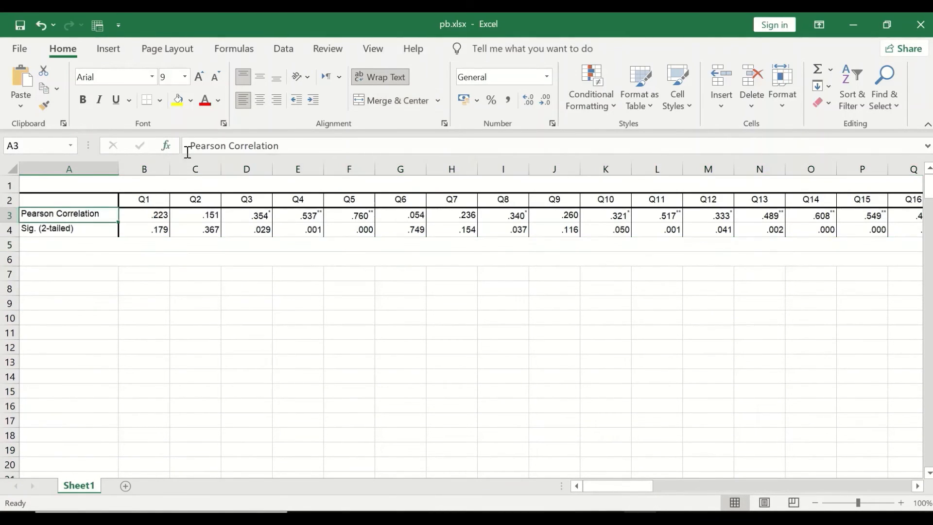
{"action": "left_click_drag", "start_coordinate": [288, 146], "coordinate": [192, 145]}
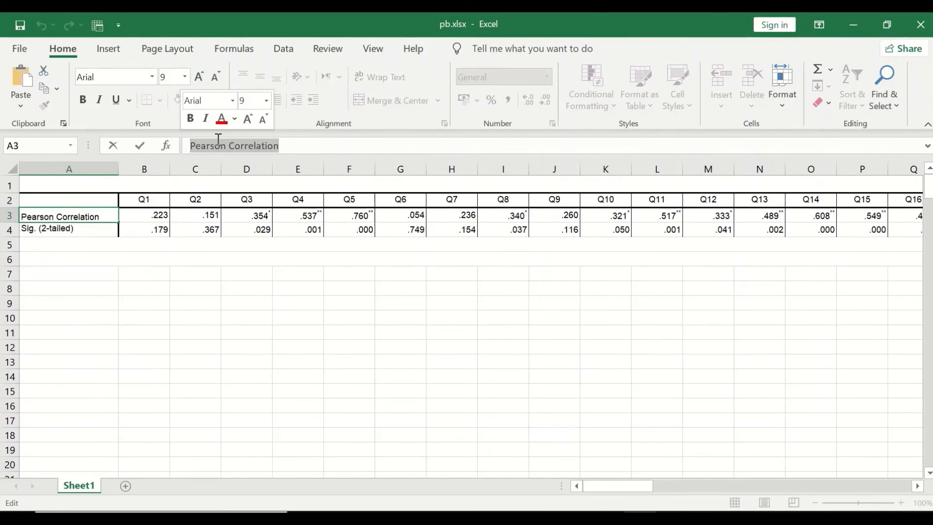
{"action": "type", "text": "Pt."}
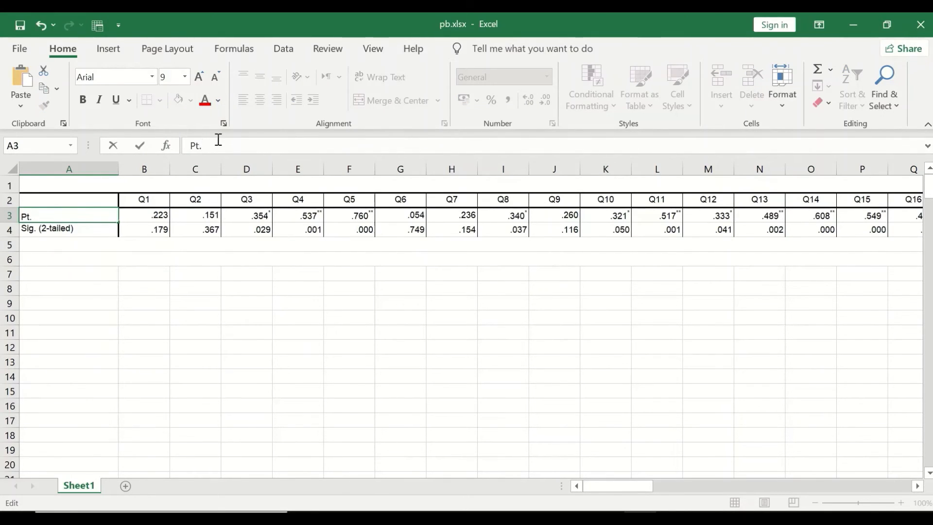
{"action": "type", "text": "Biserial"}
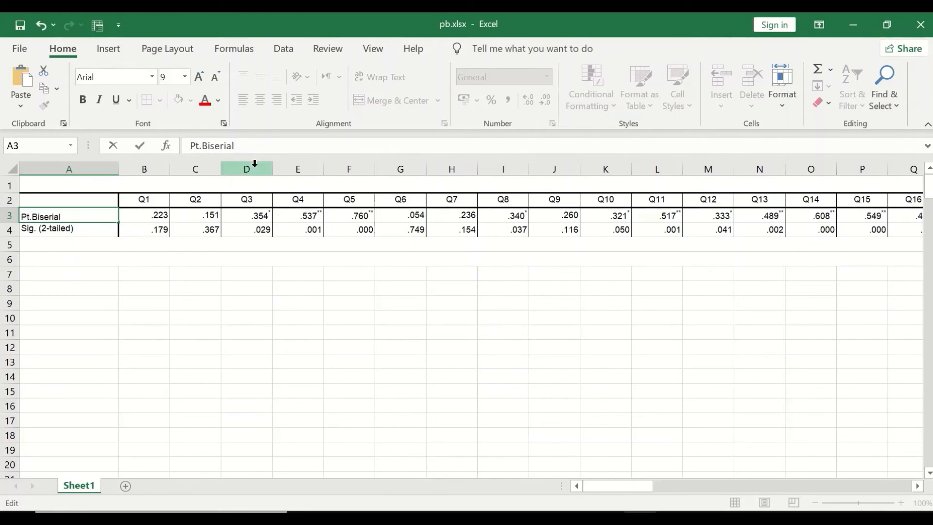
{"action": "left_click", "coordinate": [149, 302]}
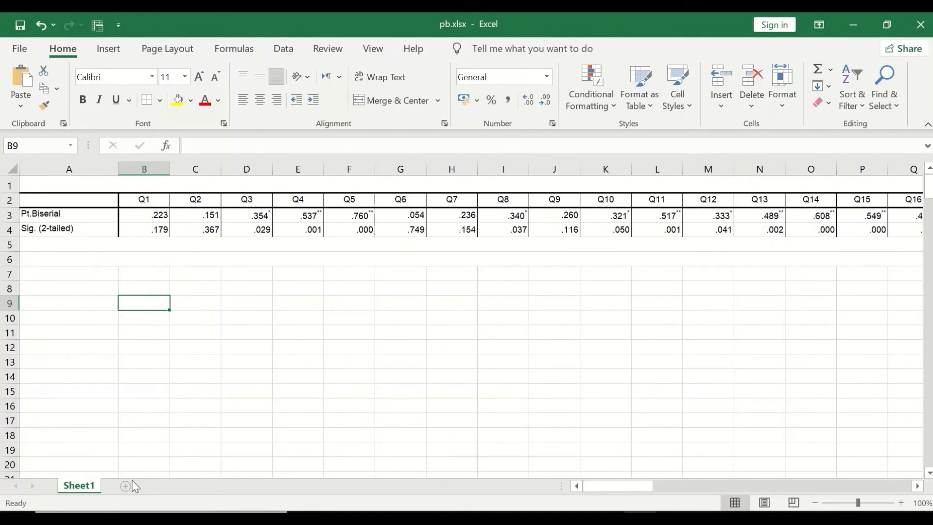
- Delete the OverallMarks column at the end of the correlation table
{"action": "left_click_drag", "start_coordinate": [604, 486], "coordinate": [883, 146]}
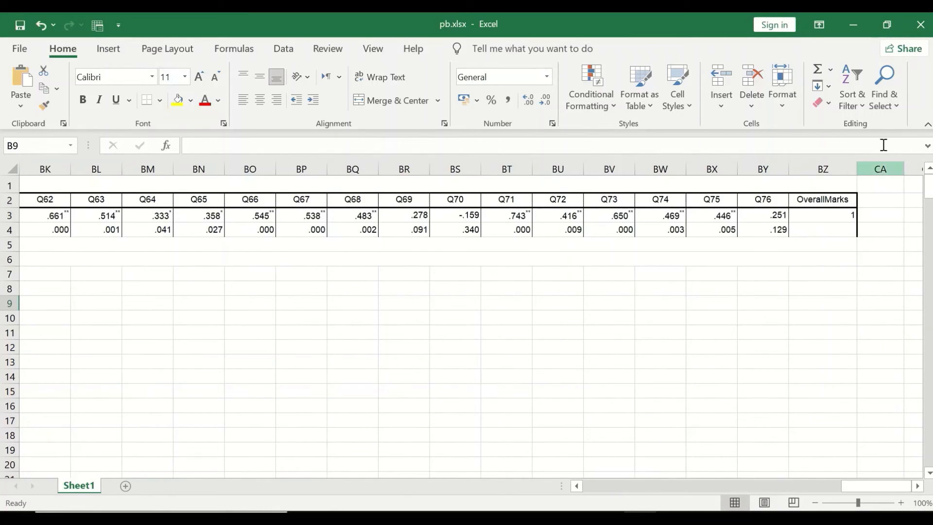
{"action": "left_click", "coordinate": [830, 163]}
{"action": "right_click", "coordinate": [830, 164]}
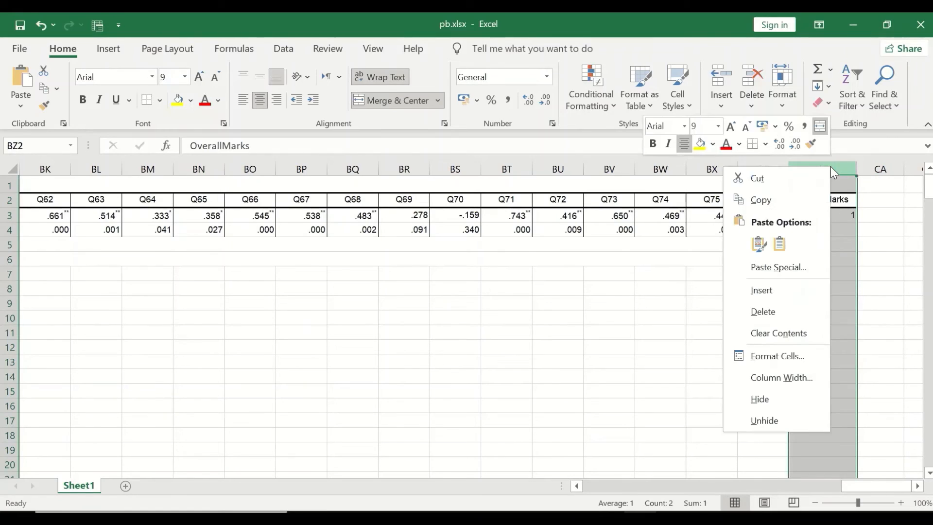
{"action": "left_click", "coordinate": [795, 310]}
{"action": "left_click", "coordinate": [656, 316]}
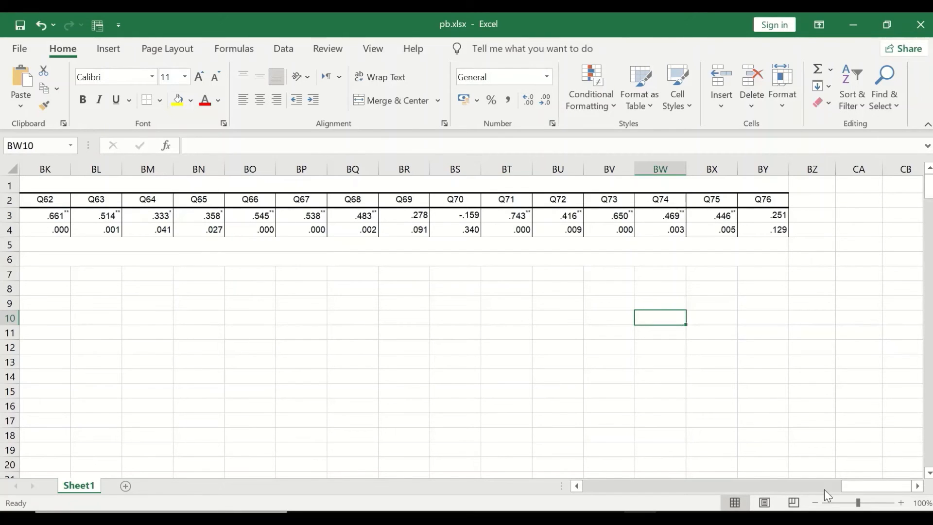
- Review the Pt.Biserial and Sig. (2-tailed) values from Q1 to Q76, checking the Q70 coefficient in particular
{"action": "left_click_drag", "start_coordinate": [847, 486], "coordinate": [530, 455]}
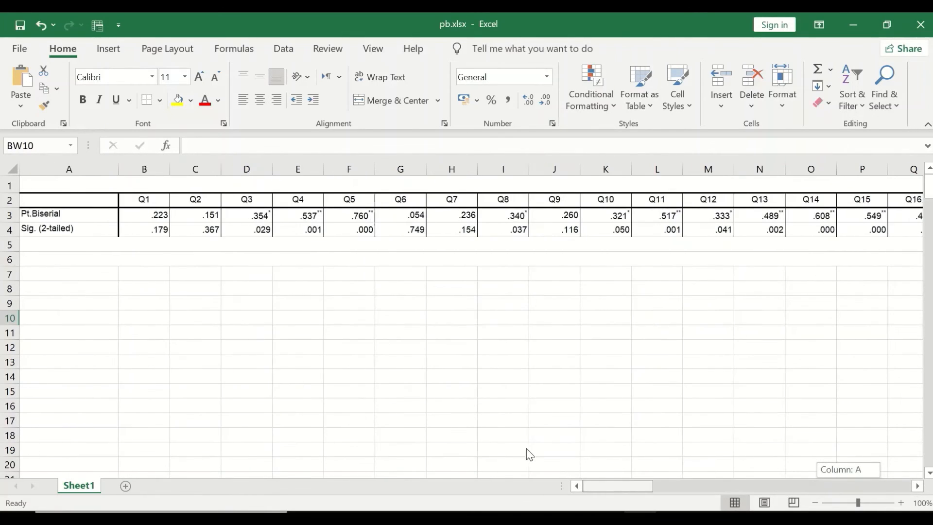
{"action": "left_click_drag", "start_coordinate": [412, 449], "coordinate": [845, 465]}
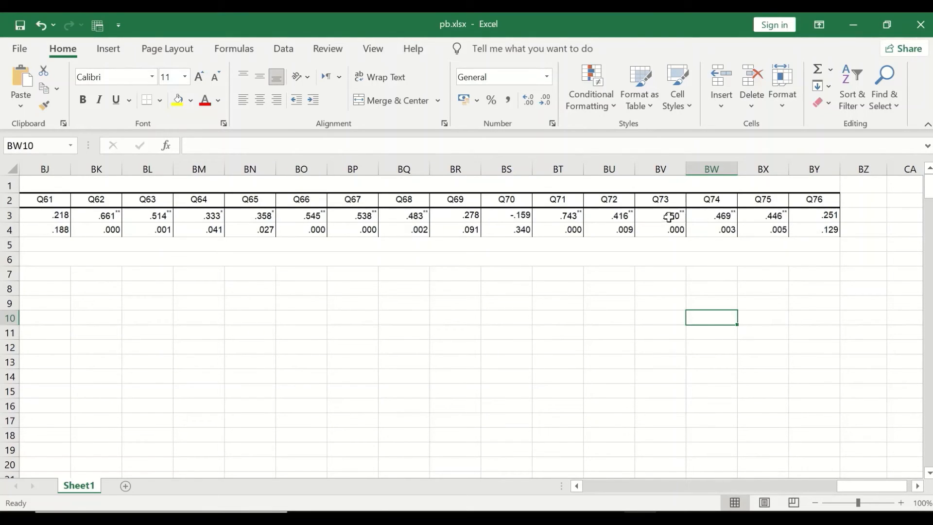
{"action": "left_click", "coordinate": [505, 218]}
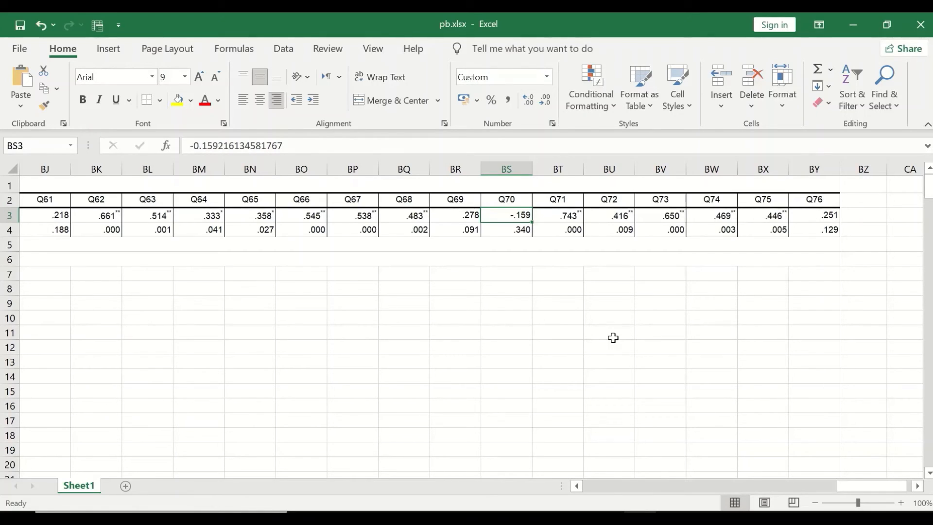
{"action": "left_click_drag", "start_coordinate": [863, 485], "coordinate": [566, 478]}
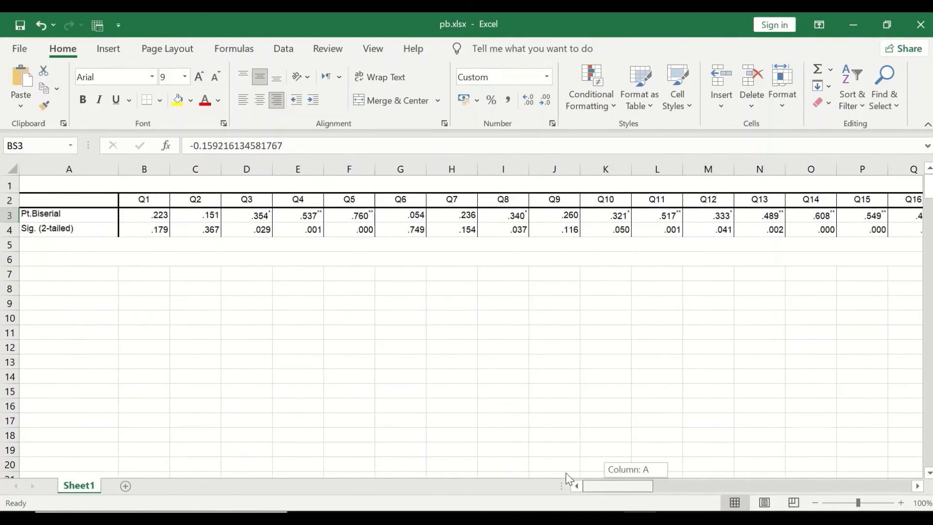
- Copy the entire Pt.Biserial and Sig. (2-tailed) rows
{"action": "left_click", "coordinate": [28, 204]}
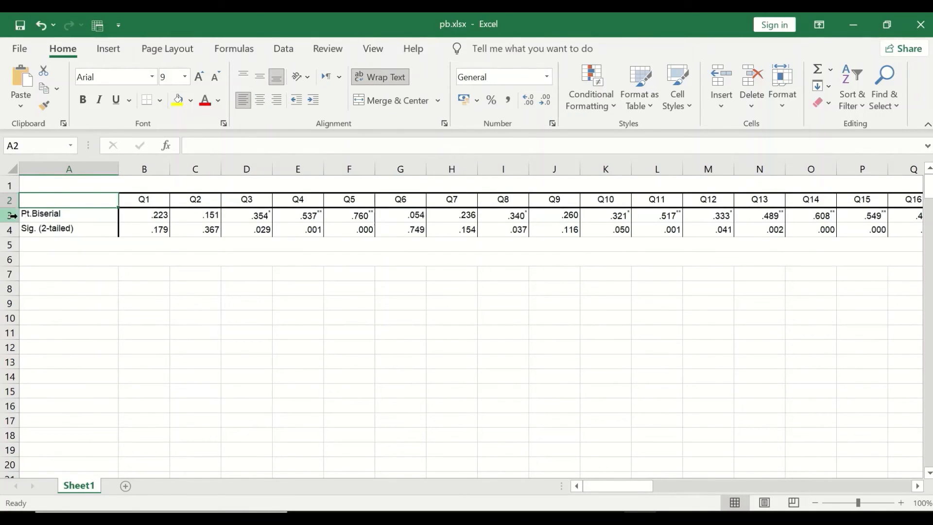
{"action": "left_click", "coordinate": [12, 216]}
{"action": "left_click", "coordinate": [12, 229], "text": "ctrl"}
{"action": "left_click", "coordinate": [57, 245]}
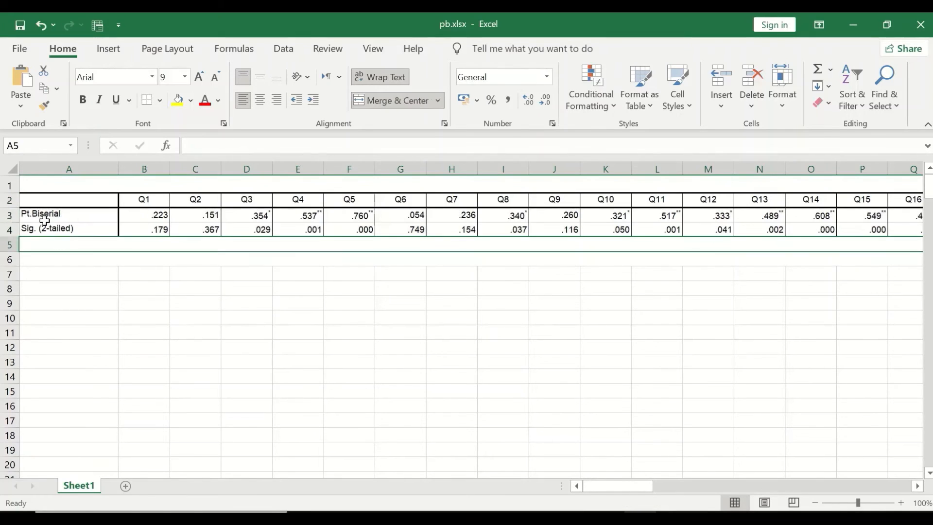
{"action": "left_click", "coordinate": [11, 214]}
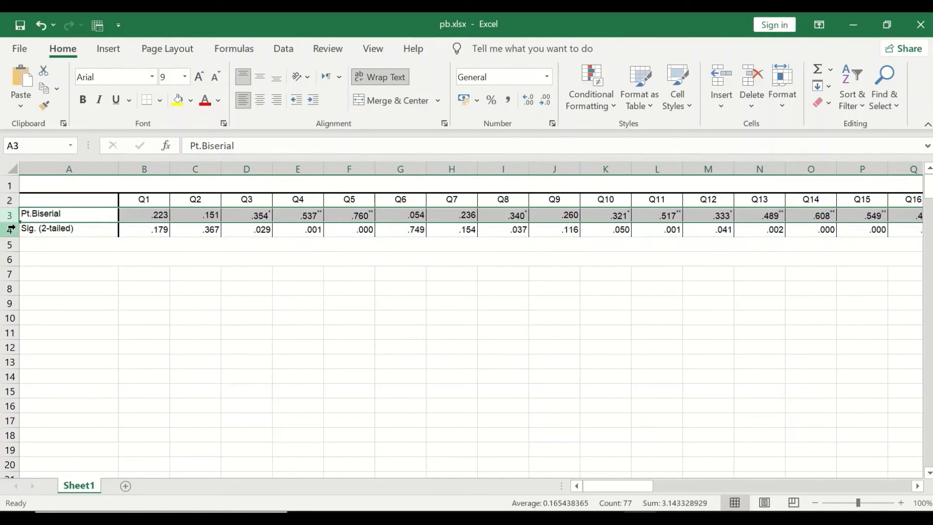
{"action": "left_click", "coordinate": [10, 229], "text": "ctrl"}
{"action": "key", "text": "ctrl+c"}
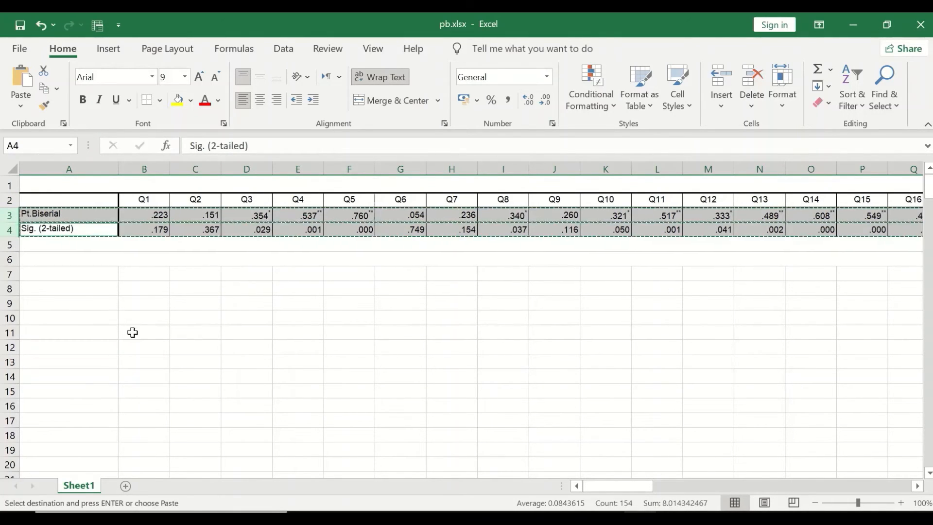
- Open MCQs.xlsx from the Desktop's YouTube > Exam Questions folder in Excel and go to the first empty row below the student IDs
{"action": "key", "text": "alt+Tab"}
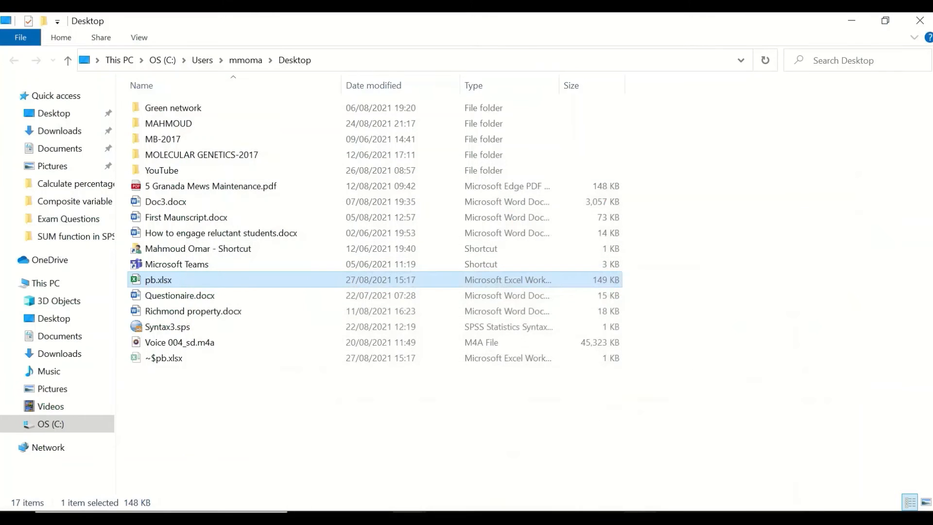
{"action": "key", "text": "alt+Tab"}
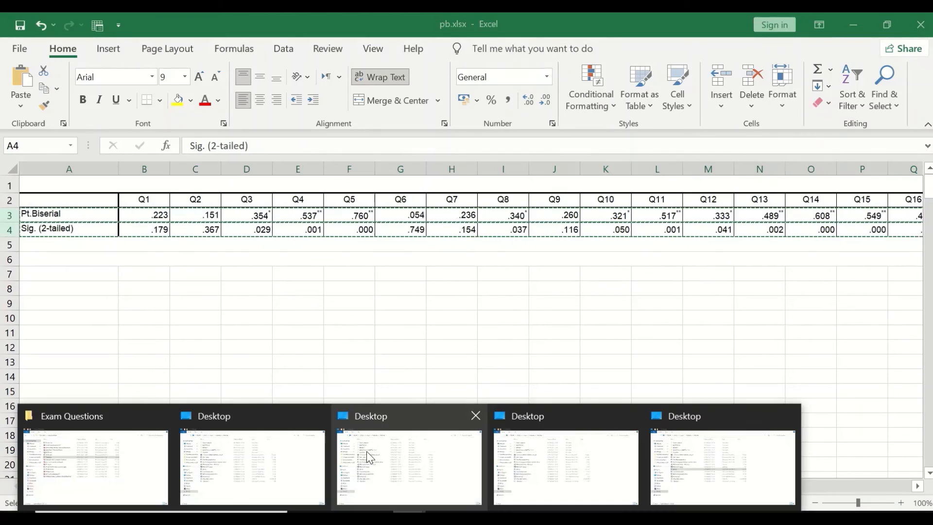
{"action": "left_click", "coordinate": [578, 460]}
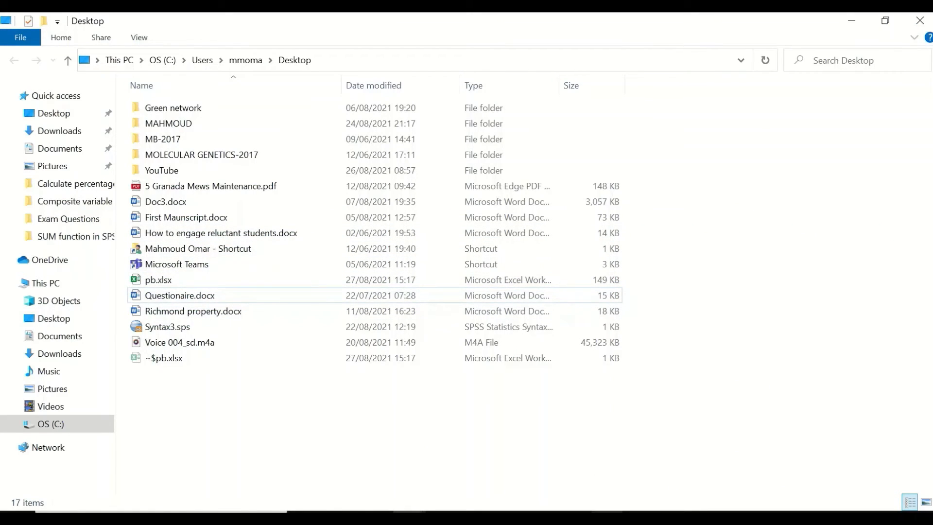
{"action": "mouse_move", "coordinate": [408, 511]}
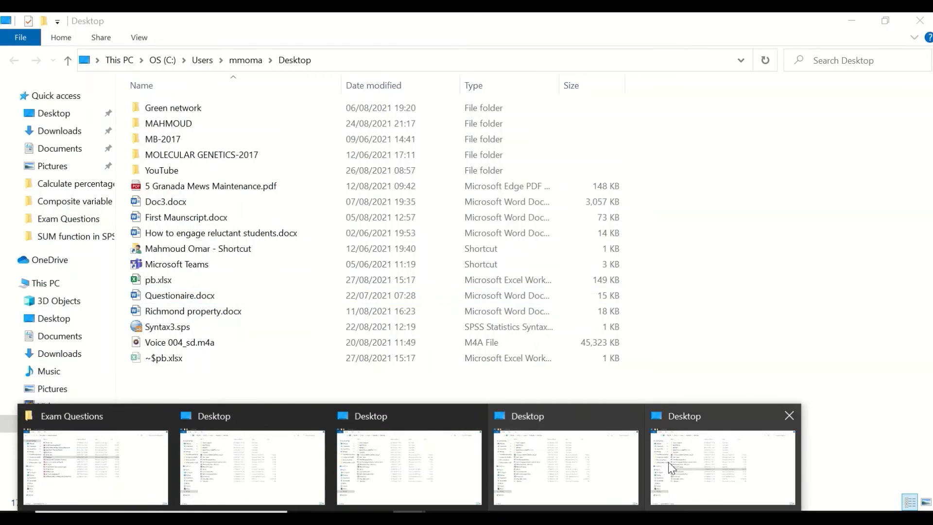
{"action": "left_click", "coordinate": [270, 471]}
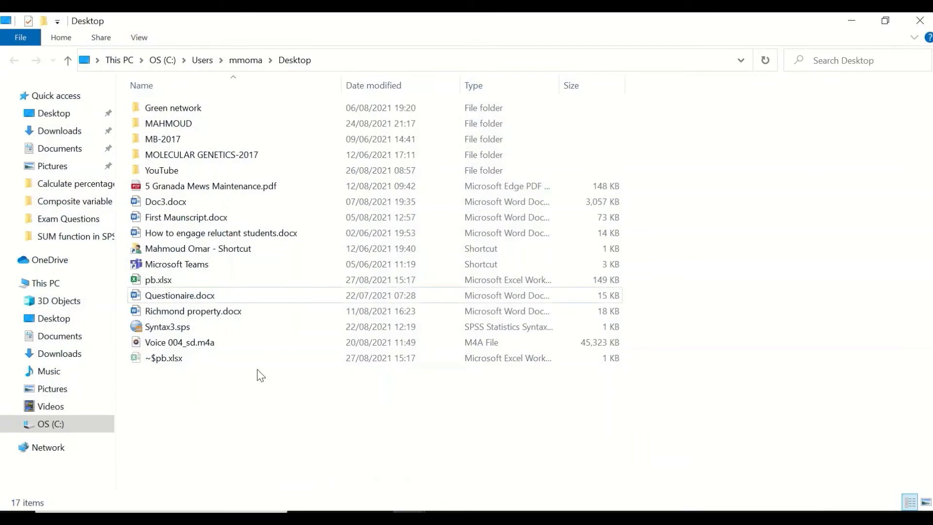
{"action": "double_click", "coordinate": [166, 171]}
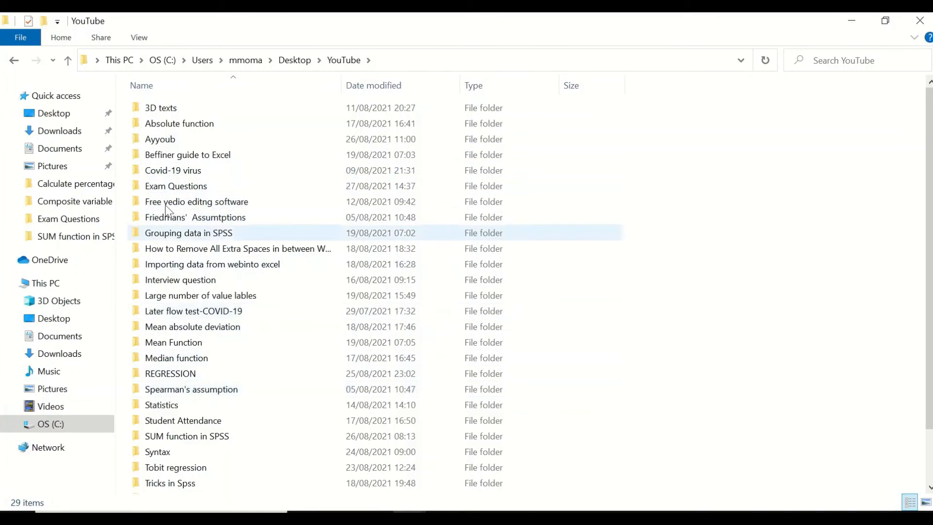
{"action": "double_click", "coordinate": [167, 184]}
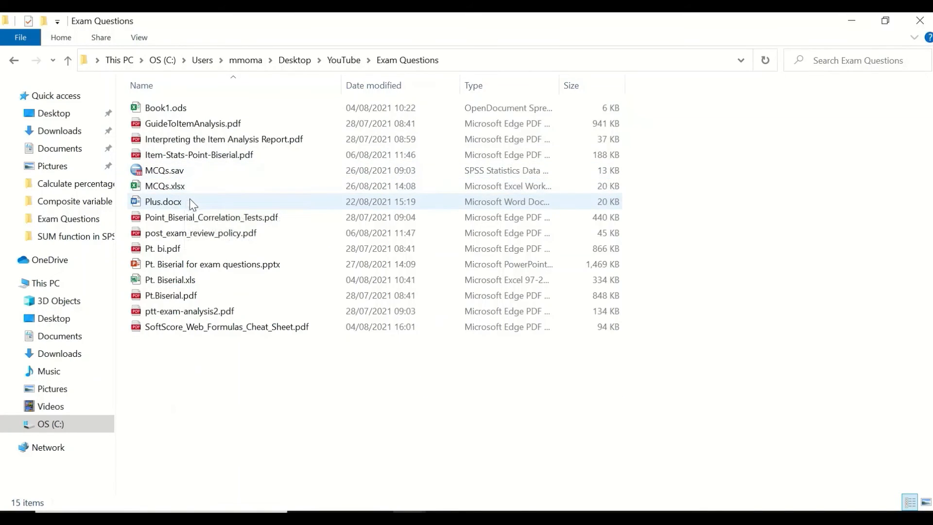
{"action": "left_click", "coordinate": [163, 186]}
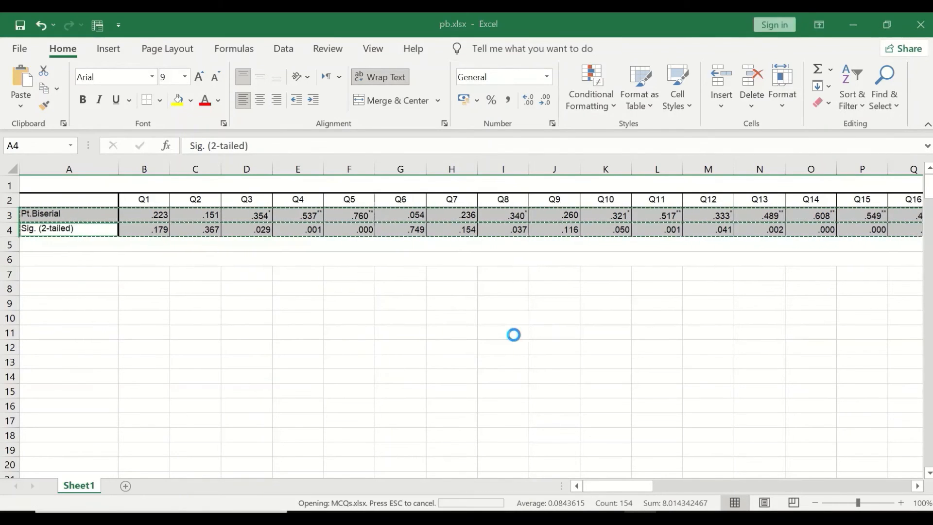
{"action": "scroll", "coordinate": [233, 219], "scroll_direction": "down", "scroll_amount": 10}
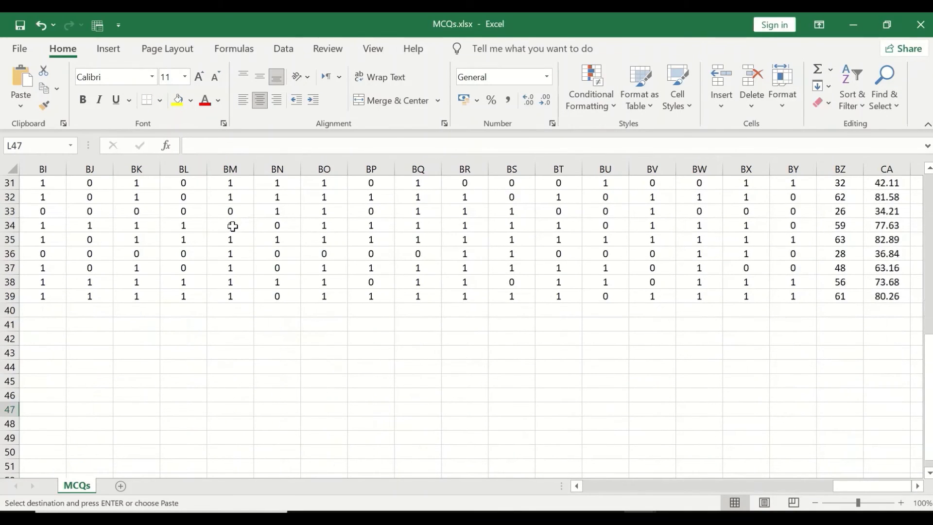
{"action": "scroll", "coordinate": [252, 249], "scroll_direction": "up", "scroll_amount": 9}
{"action": "scroll", "coordinate": [252, 247], "scroll_direction": "down", "scroll_amount": 9}
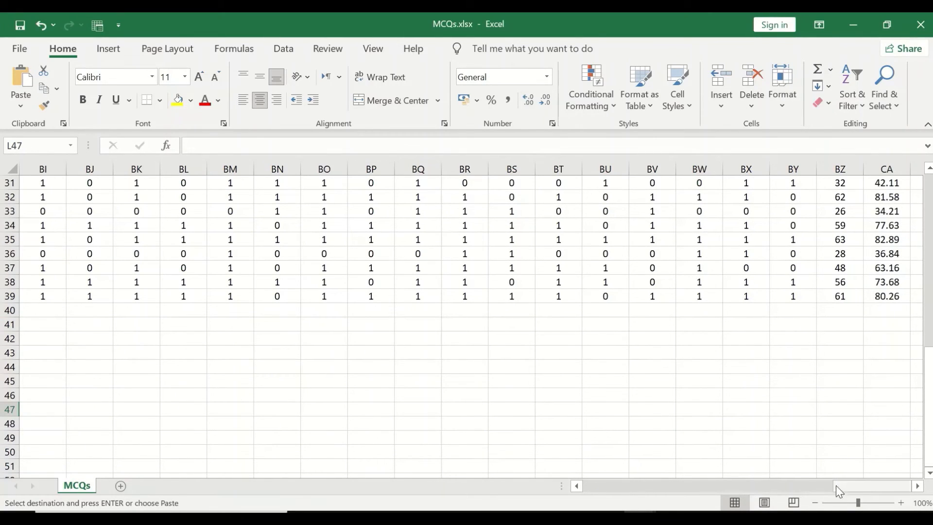
{"action": "left_click_drag", "start_coordinate": [868, 489], "coordinate": [607, 485]}
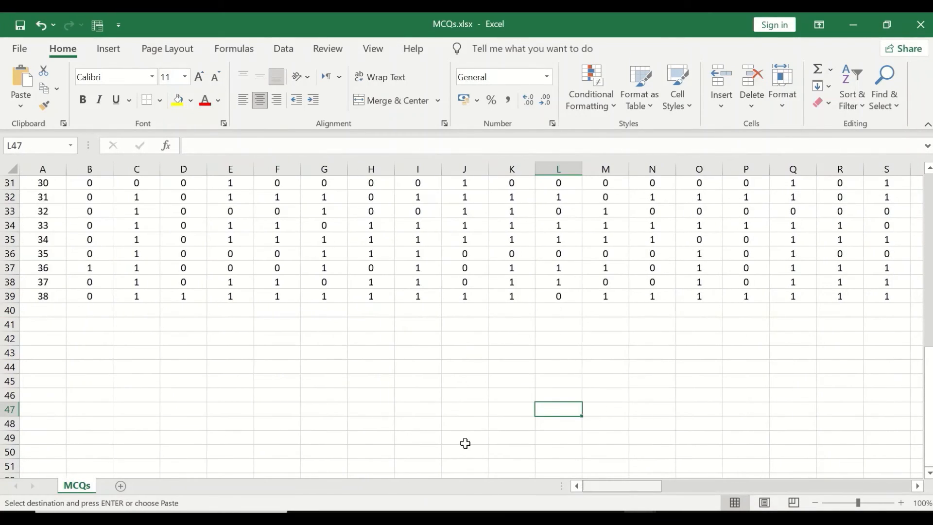
- Try a transposed paste of the copied rows at cell A40 and undo it
{"action": "left_click", "coordinate": [36, 310]}
{"action": "right_click", "coordinate": [42, 315]}
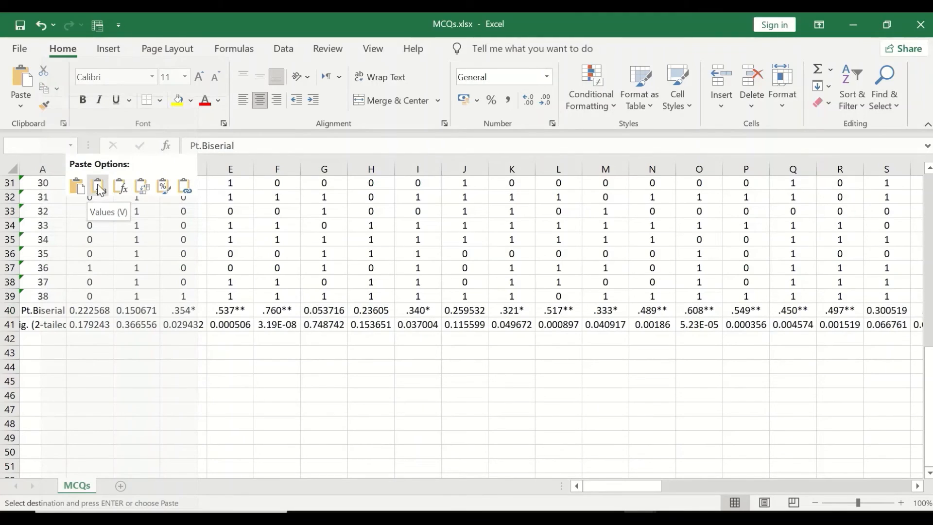
{"action": "left_click", "coordinate": [141, 187]}
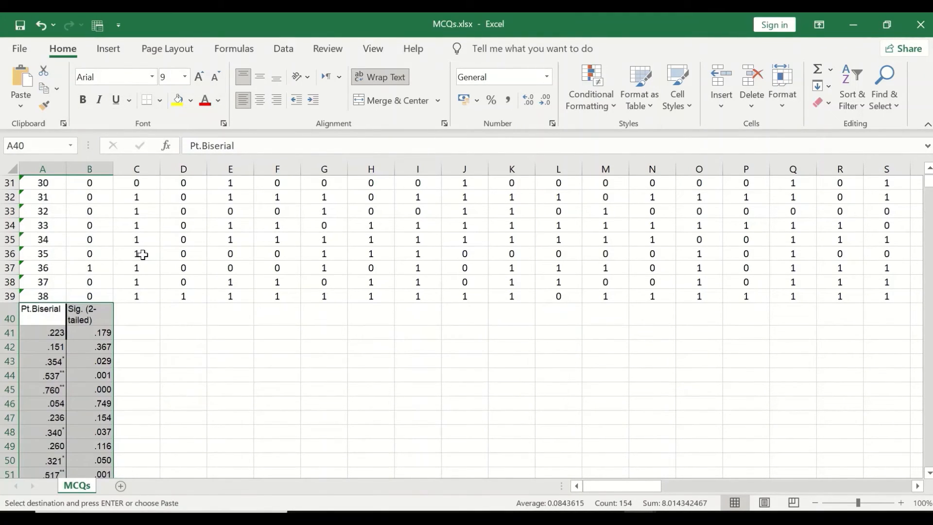
{"action": "left_click", "coordinate": [41, 25]}
- Paste the copied Pt.Biserial and Sig. (2-tailed) rows as values starting at cell A40, directly below the student data
{"action": "right_click", "coordinate": [38, 310]}
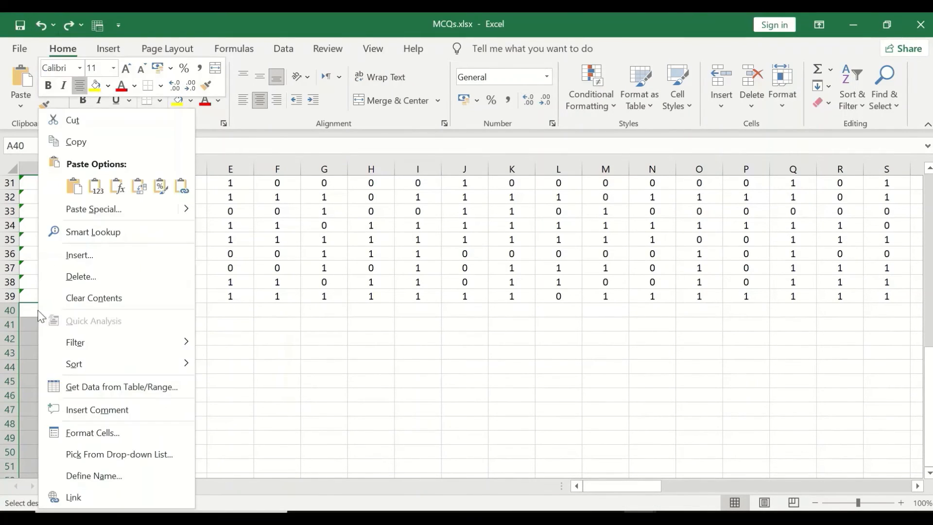
{"action": "key", "text": "Escape"}
{"action": "left_click", "coordinate": [46, 310]}
{"action": "right_click", "coordinate": [50, 312]}
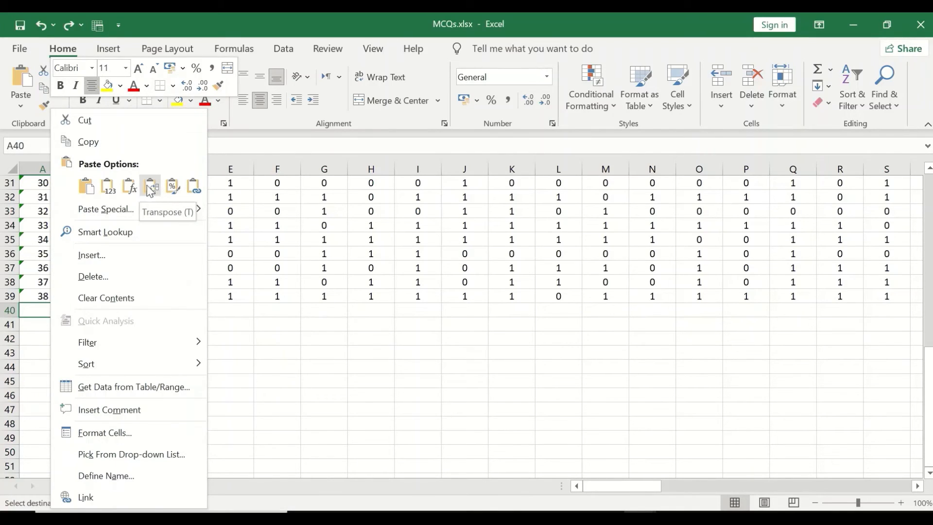
{"action": "left_click", "coordinate": [108, 186]}
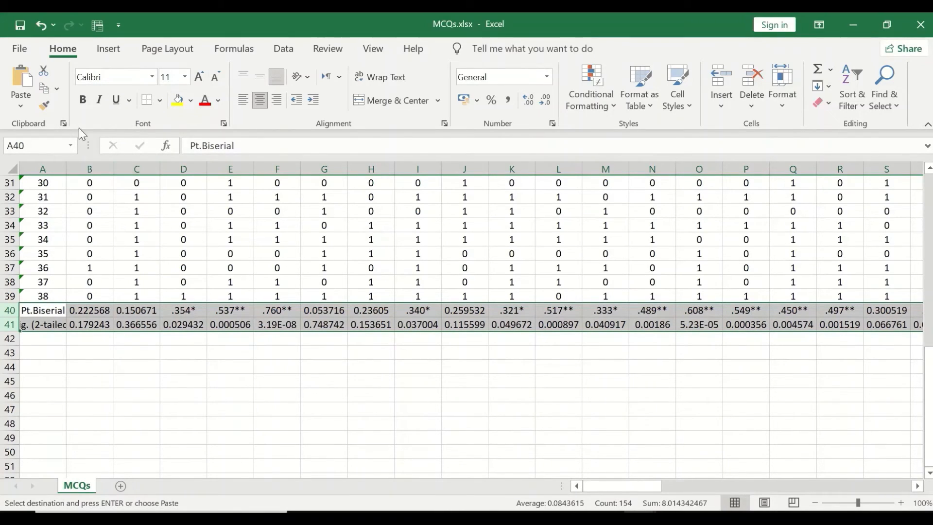
{"action": "left_click", "coordinate": [311, 424]}
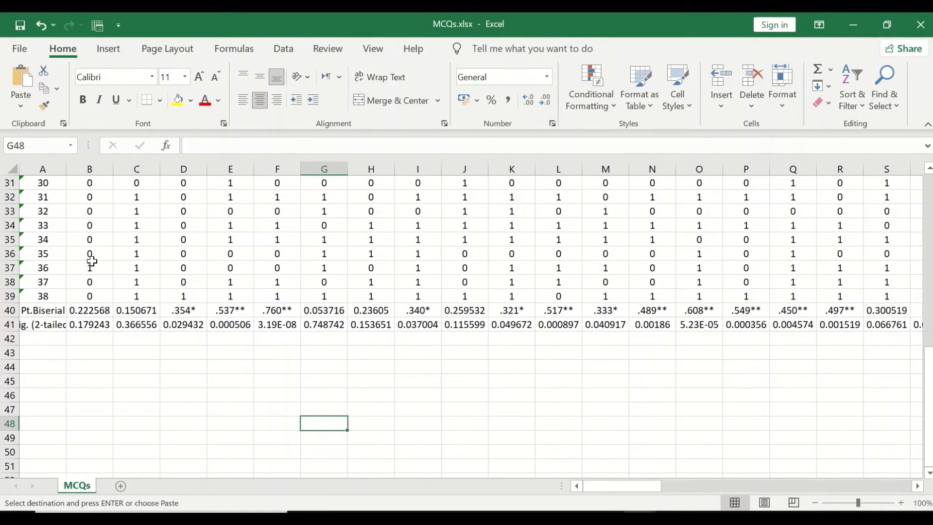
- Check the MCQs sheet from the question headers down to the pasted rows, and switch to the PowerPoint presentation on point-biserial exam questions
{"action": "scroll", "coordinate": [83, 262], "scroll_direction": "up", "scroll_amount": 10}
{"action": "scroll", "coordinate": [85, 235], "scroll_direction": "down", "scroll_amount": 6}
{"action": "scroll", "coordinate": [102, 247], "scroll_direction": "down", "scroll_amount": 4}
{"action": "scroll", "coordinate": [702, 402], "scroll_direction": "up", "scroll_amount": 10}
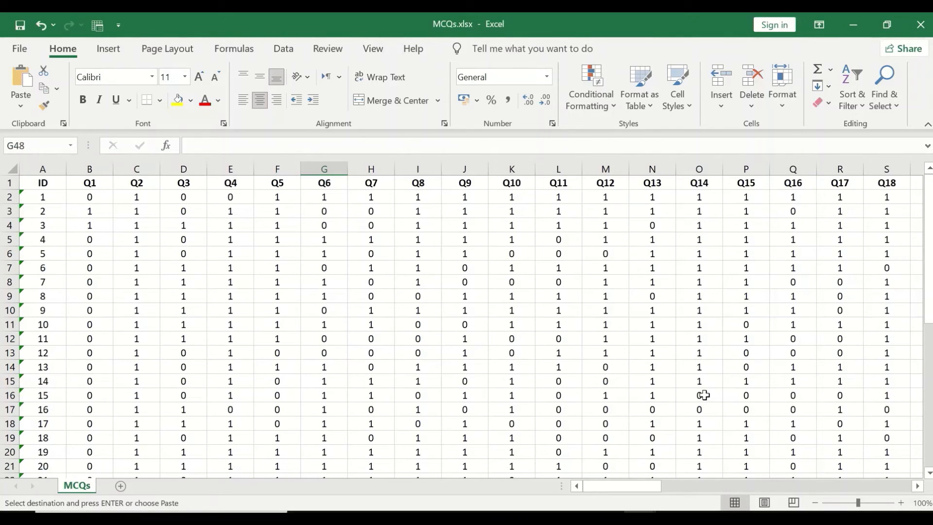
{"action": "left_click", "coordinate": [579, 517]}
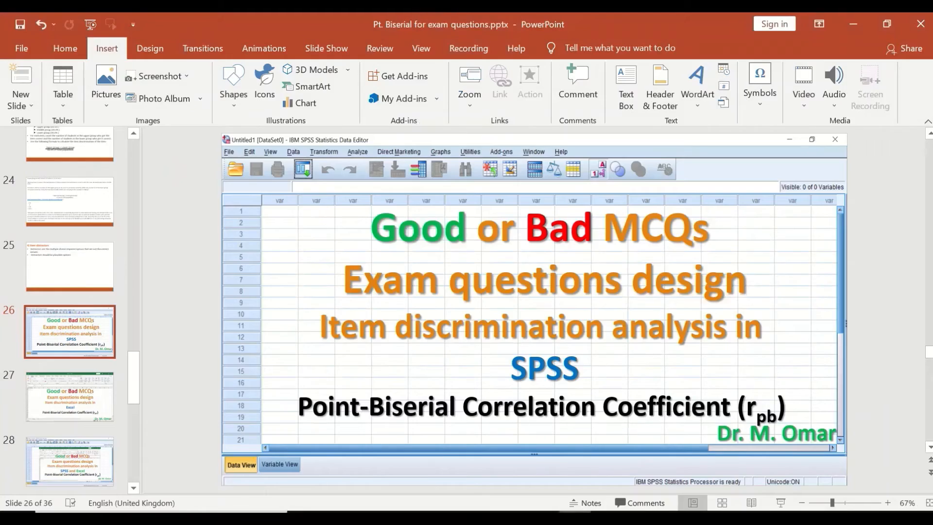
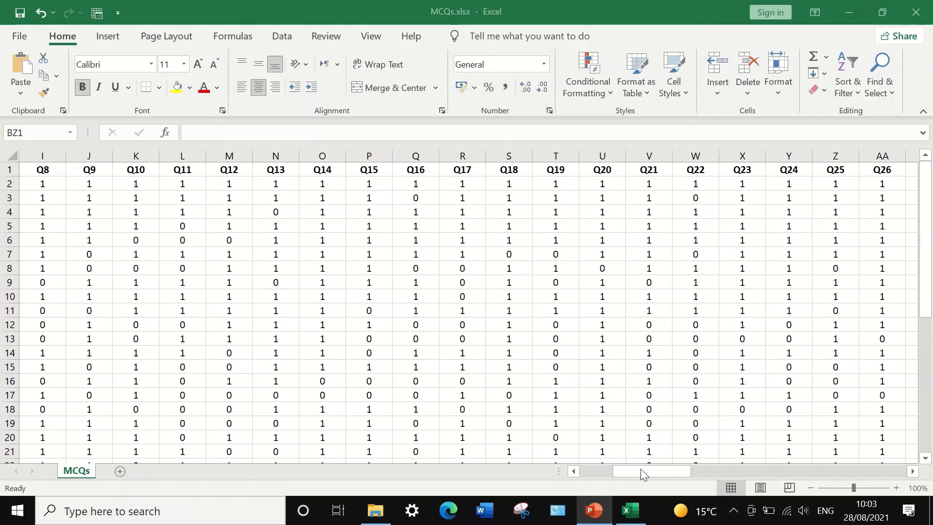
- In Excel, examine the MCQs sheet's layout of question columns and 0/1 answers for IDs 1 to 38
{"action": "left_click_drag", "start_coordinate": [640, 470], "coordinate": [582, 456]}
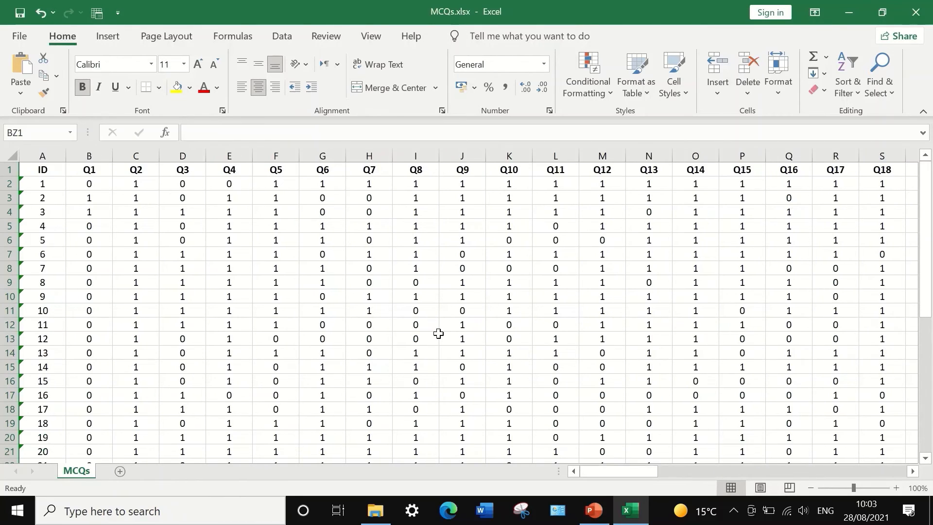
{"action": "scroll", "coordinate": [381, 308], "scroll_direction": "down", "scroll_amount": 6}
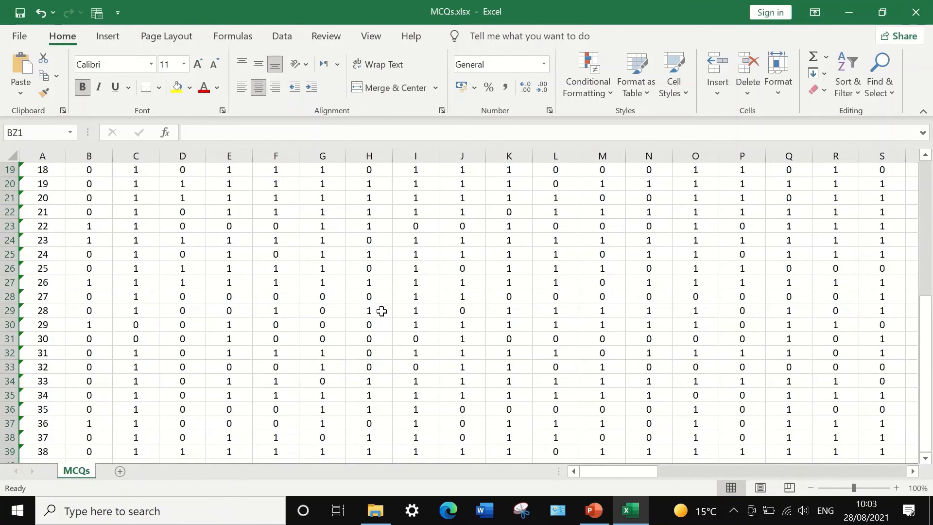
{"action": "scroll", "coordinate": [382, 308], "scroll_direction": "down", "scroll_amount": 2}
{"action": "scroll", "coordinate": [373, 315], "scroll_direction": "up", "scroll_amount": 4}
{"action": "scroll", "coordinate": [154, 333], "scroll_direction": "down", "scroll_amount": 4}
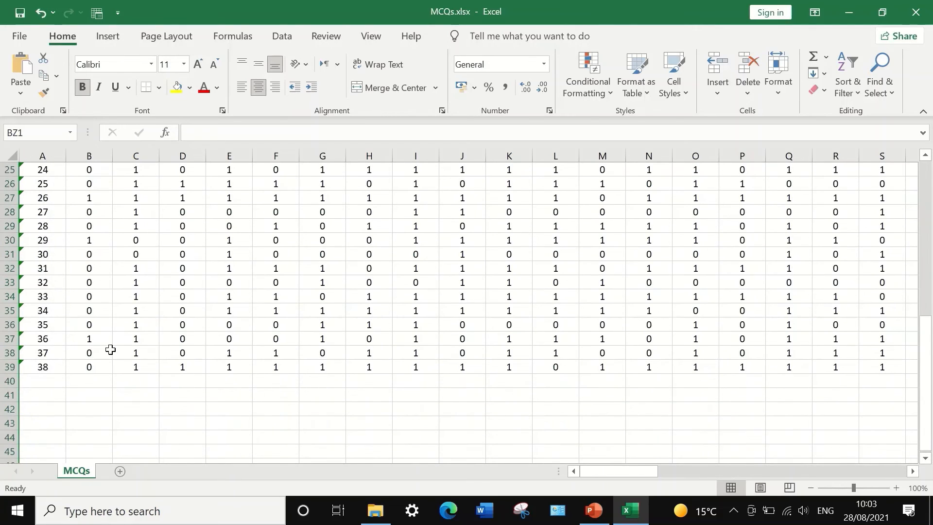
{"action": "scroll", "coordinate": [37, 369], "scroll_direction": "up", "scroll_amount": 8}
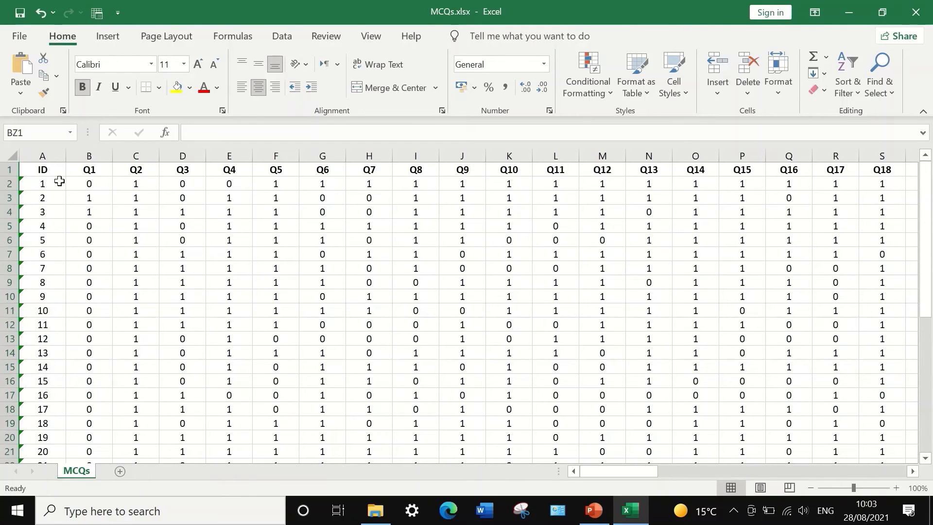
- Add the bold column header "Total Score" in cell BZ1, directly after the Q76 column
{"action": "left_click_drag", "start_coordinate": [595, 469], "coordinate": [909, 472]}
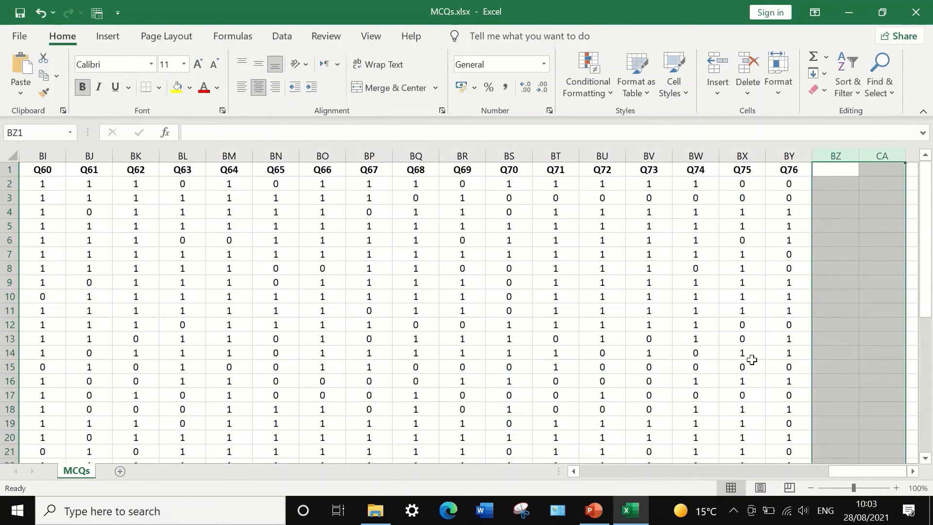
{"action": "left_click_drag", "start_coordinate": [852, 467], "coordinate": [605, 462]}
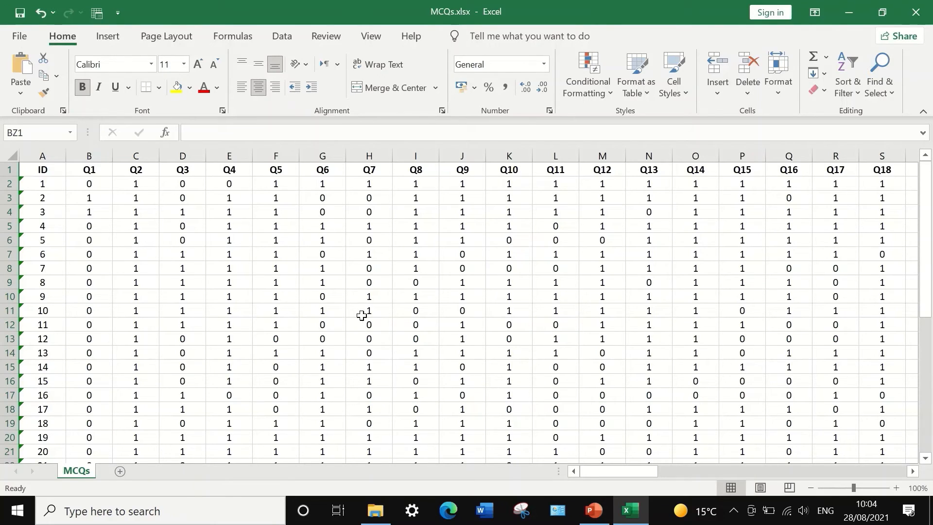
{"action": "scroll", "coordinate": [321, 382], "scroll_direction": "down", "scroll_amount": 1}
{"action": "scroll", "coordinate": [326, 384], "scroll_direction": "up", "scroll_amount": 1}
{"action": "left_click_drag", "start_coordinate": [639, 465], "coordinate": [355, 438]}
{"action": "left_click_drag", "start_coordinate": [620, 471], "coordinate": [890, 447]}
{"action": "left_click", "coordinate": [834, 170]}
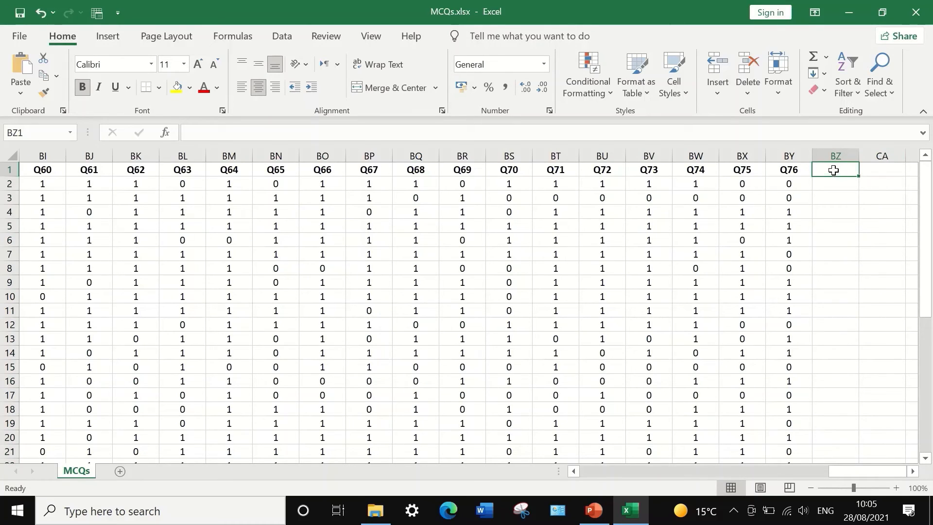
{"action": "left_click", "coordinate": [251, 137]}
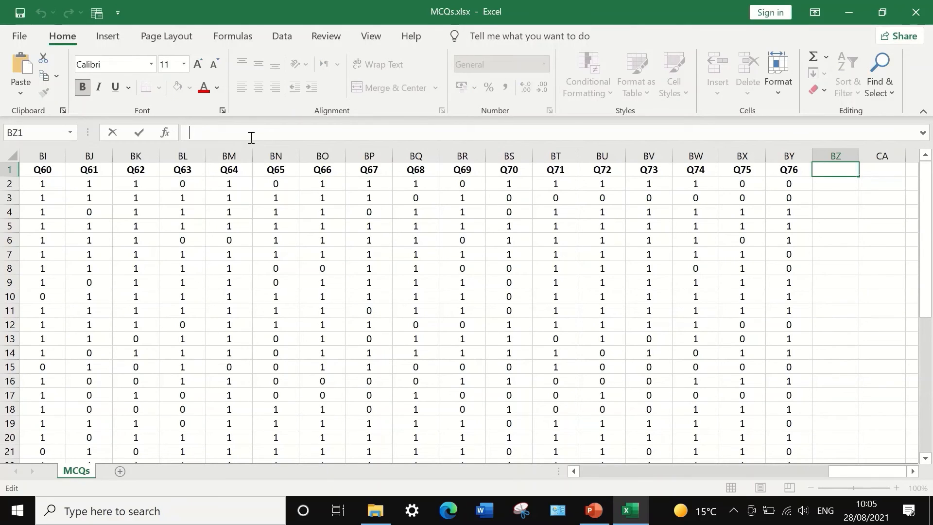
{"action": "type", "text": "Total Score"}
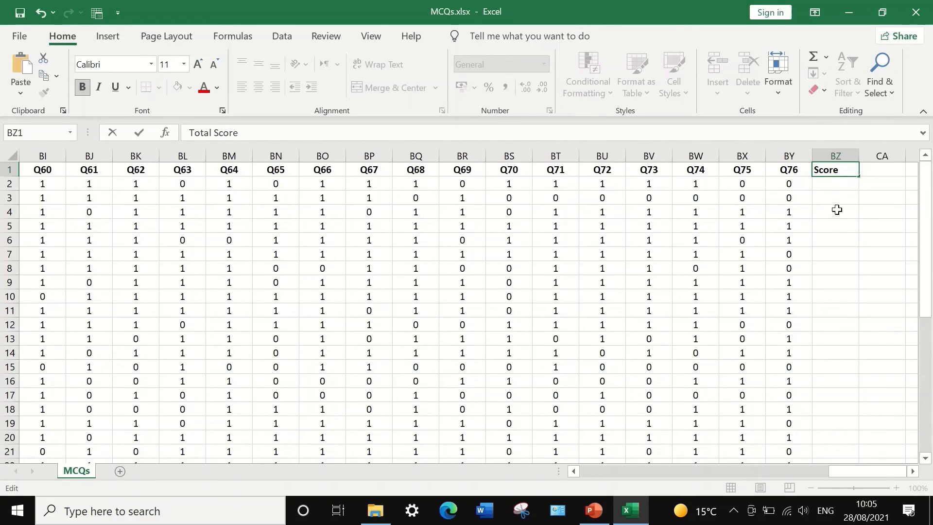
{"action": "key", "text": "Return"}
{"action": "key", "text": "Up"}
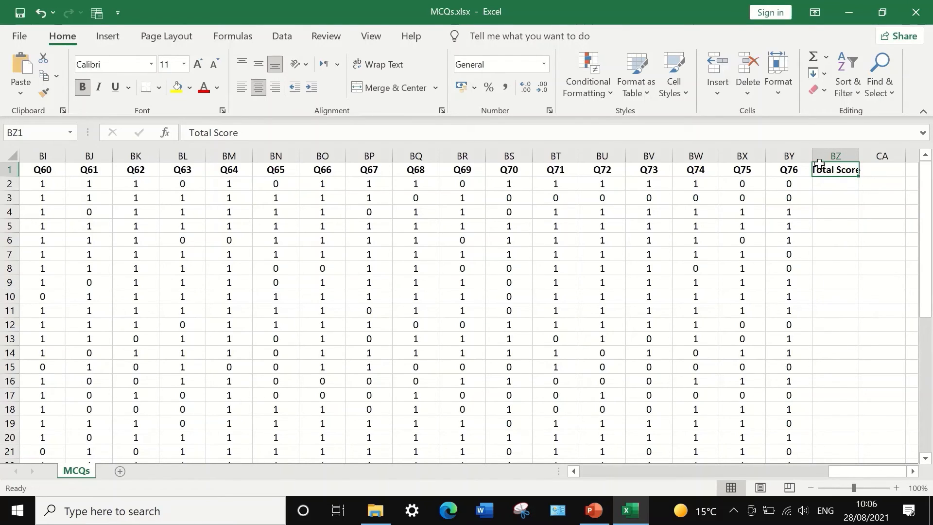
- Calculate the first student's percentage score in cell BZ2 with the formula =SUM(B2:BY2)/76*100
{"action": "left_click", "coordinate": [835, 184]}
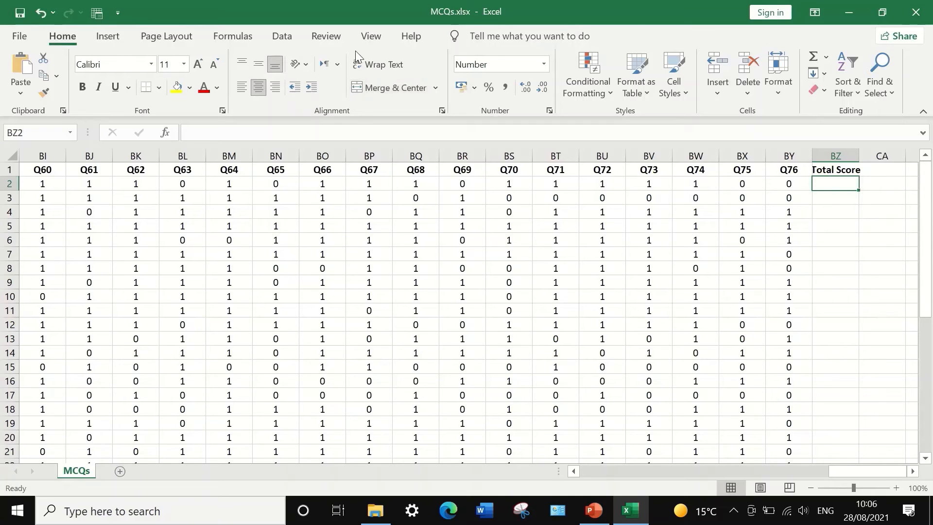
{"action": "left_click", "coordinate": [824, 58]}
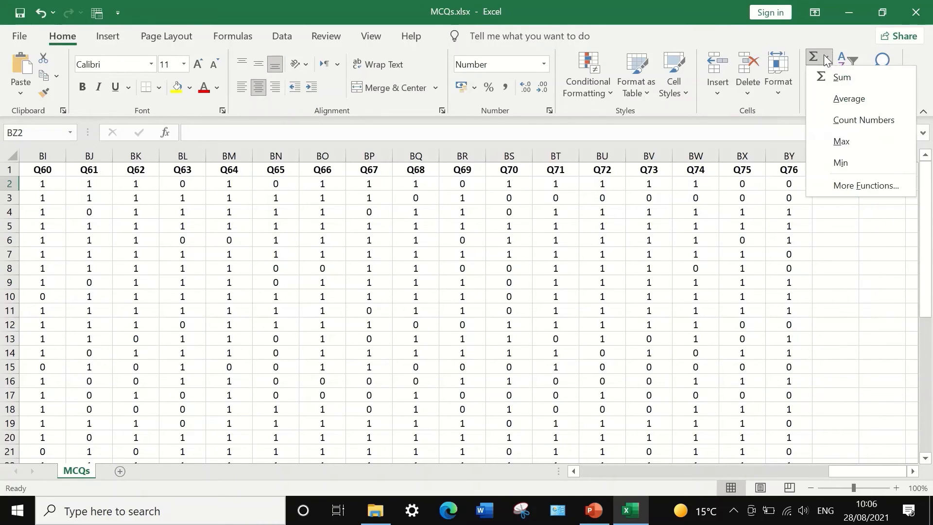
{"action": "left_click", "coordinate": [849, 80]}
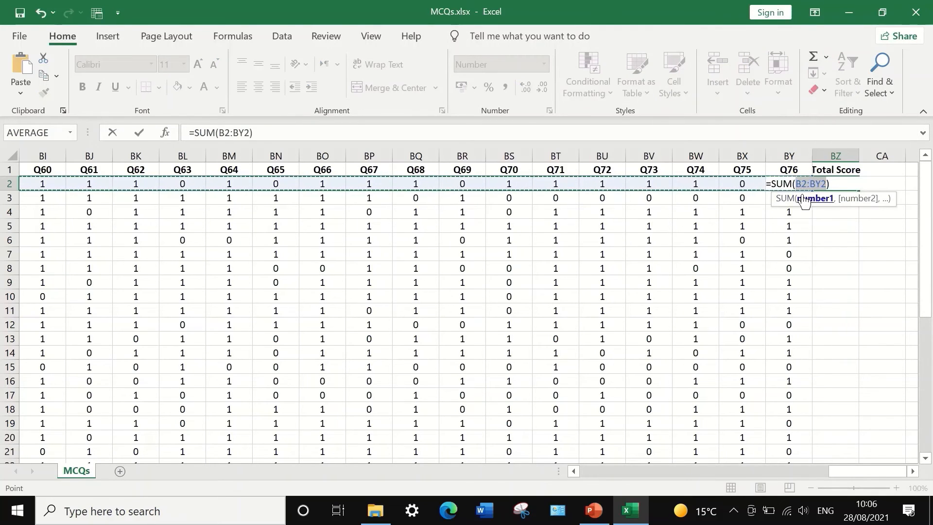
{"action": "mouse_move", "coordinate": [862, 471]}
{"action": "left_mouse_down"}
{"action": "mouse_move", "coordinate": [613, 472]}
{"action": "mouse_move", "coordinate": [867, 470]}
{"action": "left_mouse_up"}
{"action": "left_click", "coordinate": [262, 135]}
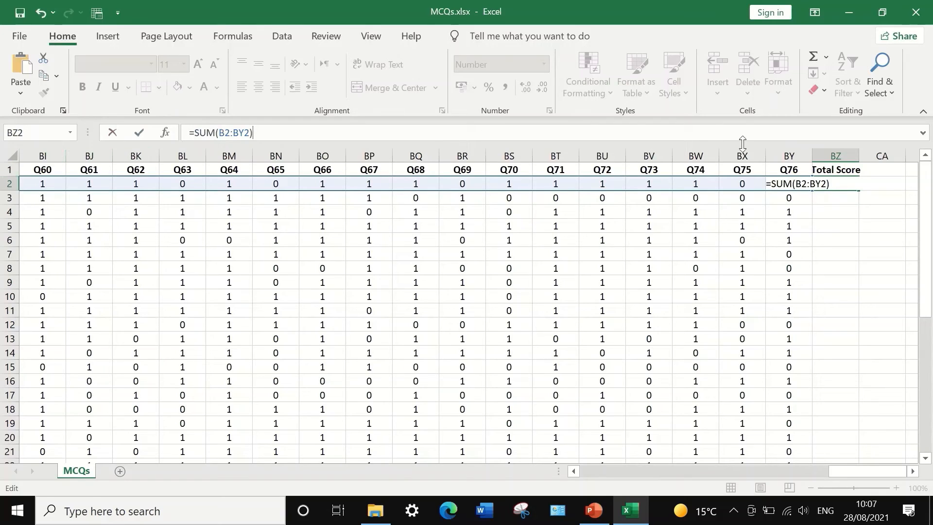
{"action": "left_click", "coordinate": [273, 137]}
{"action": "type", "text": "/76"}
{"action": "type", "text": "*100"}
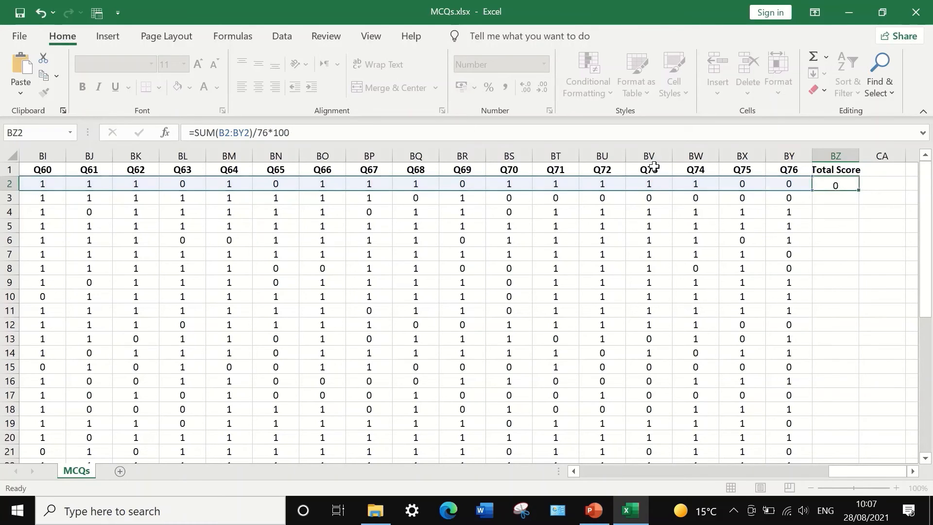
{"action": "key", "text": "Return"}
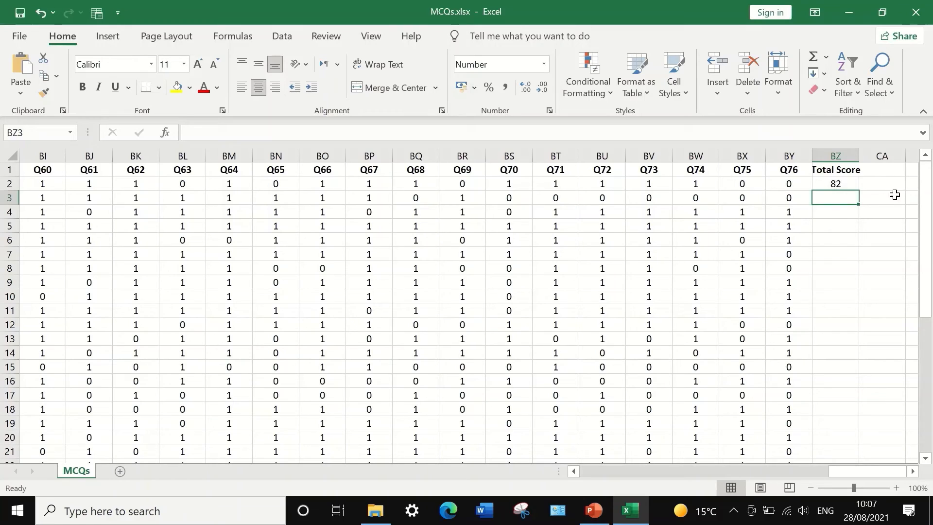
- Fill the Total Score formula from BZ2 down to BZ39 for all the students
{"action": "left_click", "coordinate": [835, 183]}
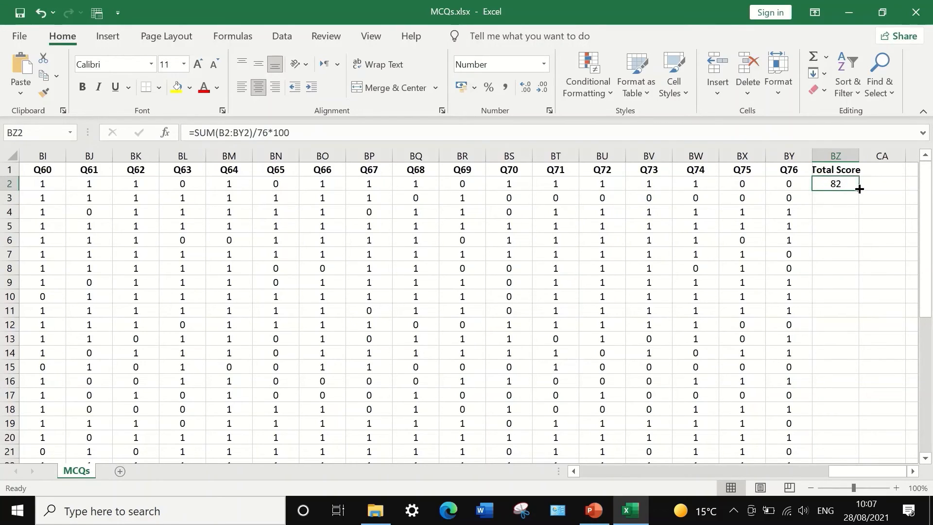
{"action": "left_click_drag", "start_coordinate": [859, 189], "coordinate": [849, 416]}
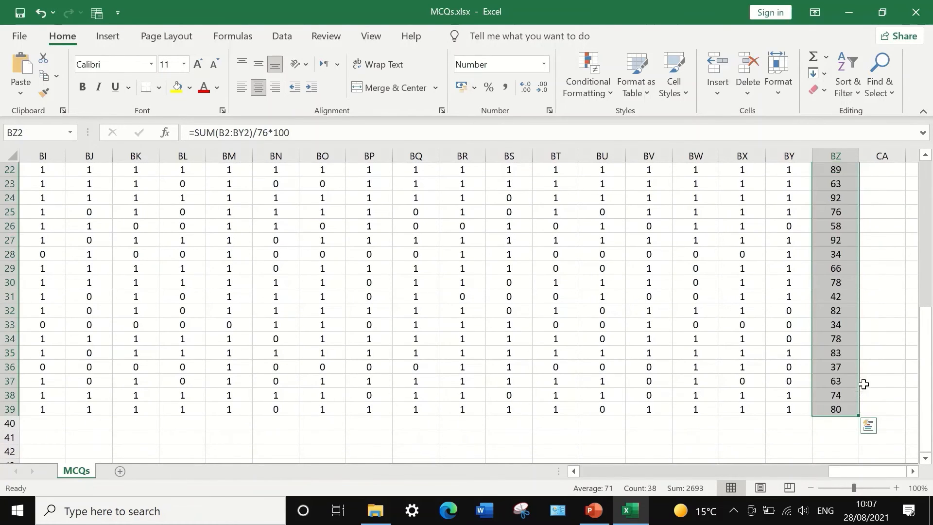
{"action": "scroll", "coordinate": [863, 394], "scroll_direction": "up", "scroll_amount": 7}
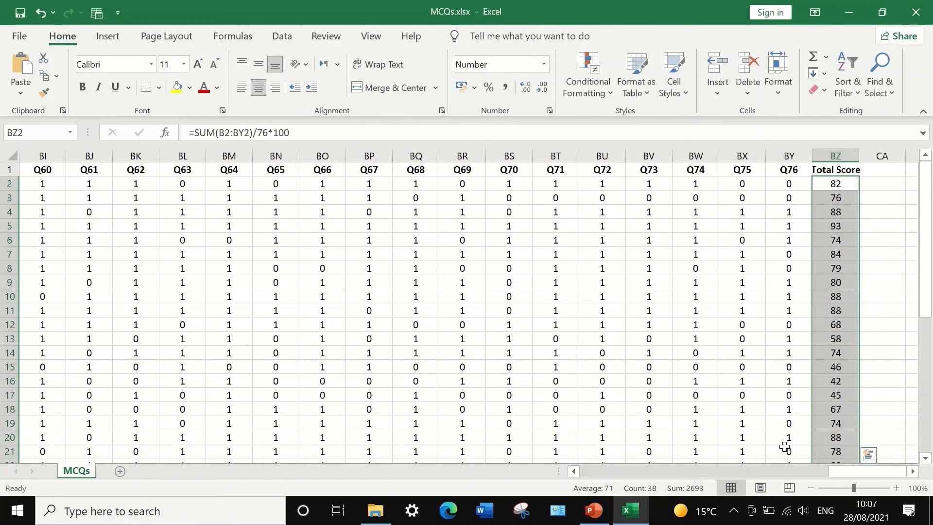
{"action": "mouse_move", "coordinate": [861, 469]}
{"action": "left_mouse_down"}
{"action": "mouse_move", "coordinate": [615, 467]}
{"action": "mouse_move", "coordinate": [855, 471]}
{"action": "mouse_move", "coordinate": [658, 452]}
{"action": "mouse_move", "coordinate": [858, 471]}
{"action": "left_mouse_up"}
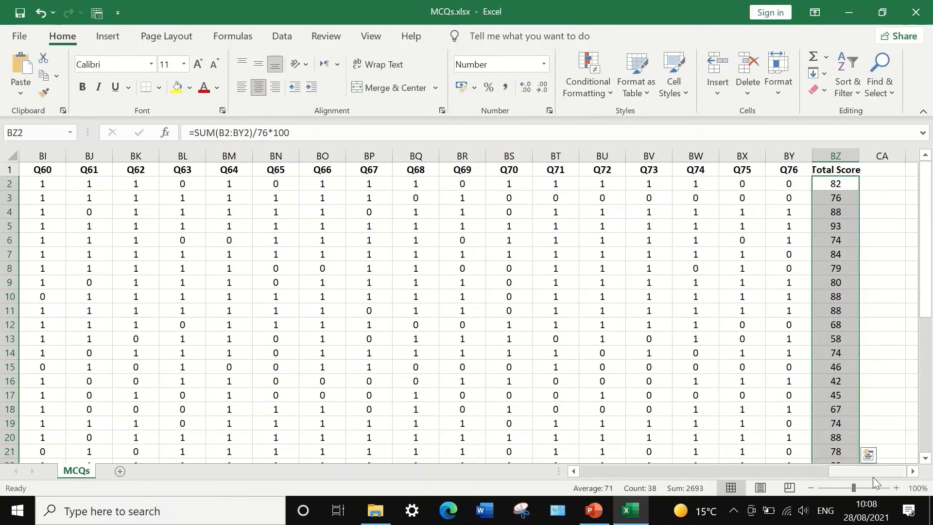
{"action": "left_click_drag", "start_coordinate": [870, 473], "coordinate": [931, 472]}
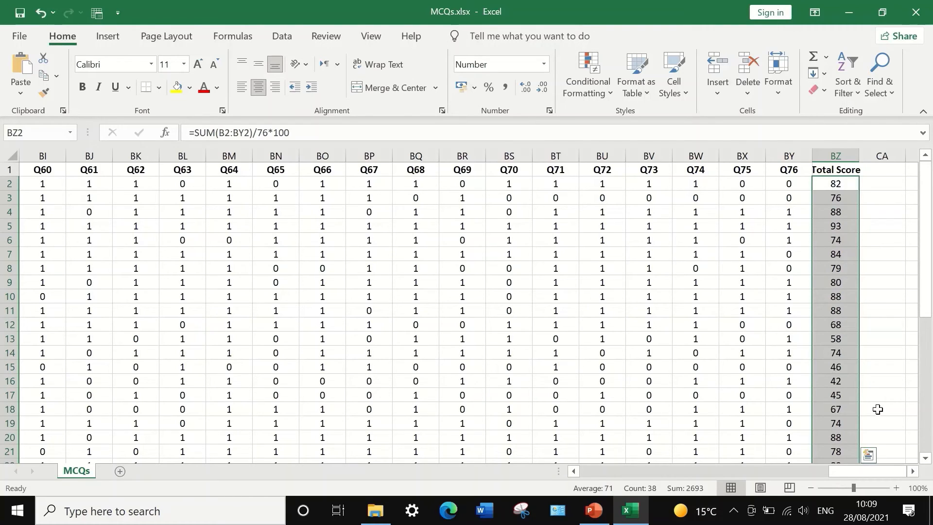
{"action": "scroll", "coordinate": [846, 392], "scroll_direction": "down", "scroll_amount": 1}
{"action": "scroll", "coordinate": [846, 392], "scroll_direction": "up", "scroll_amount": 1}
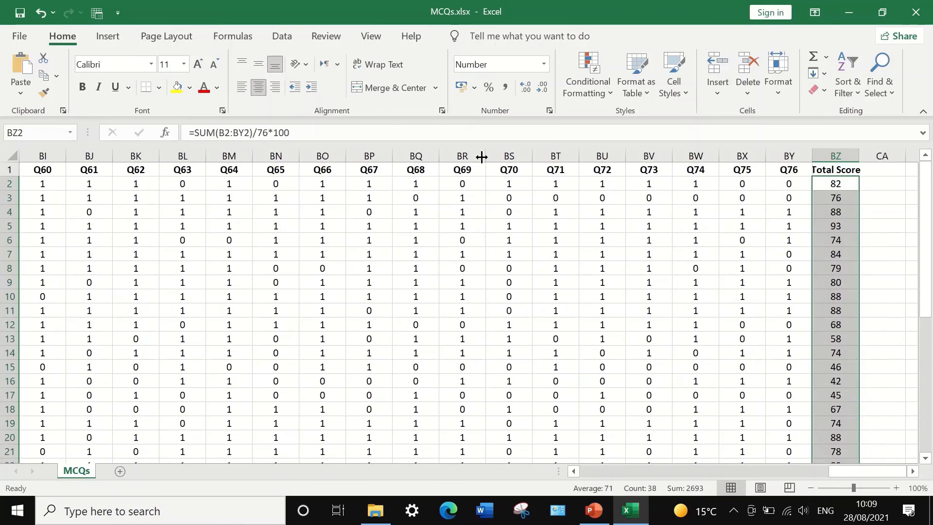
- Check in Excel's add-in options whether the Analysis ToolPak add-ins are enabled, and close the add-ins list
{"action": "left_click", "coordinate": [283, 38]}
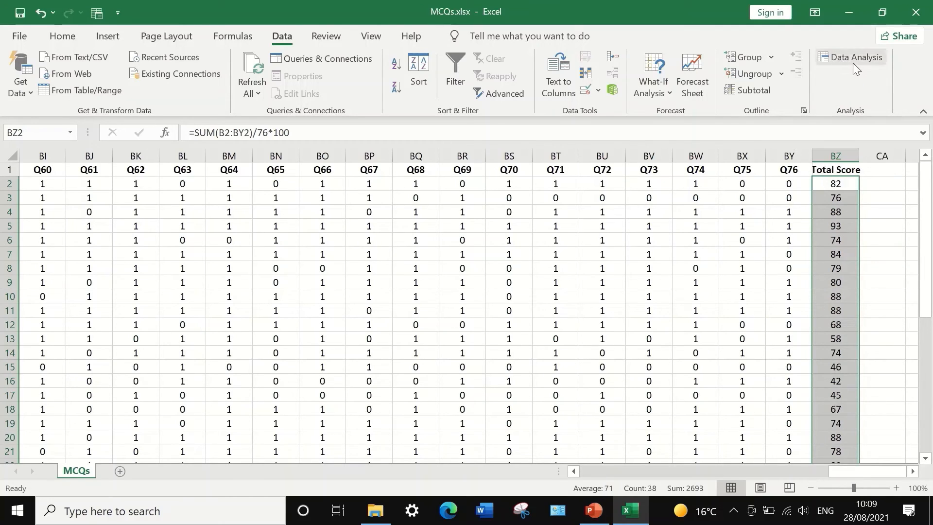
{"action": "left_click", "coordinate": [19, 37]}
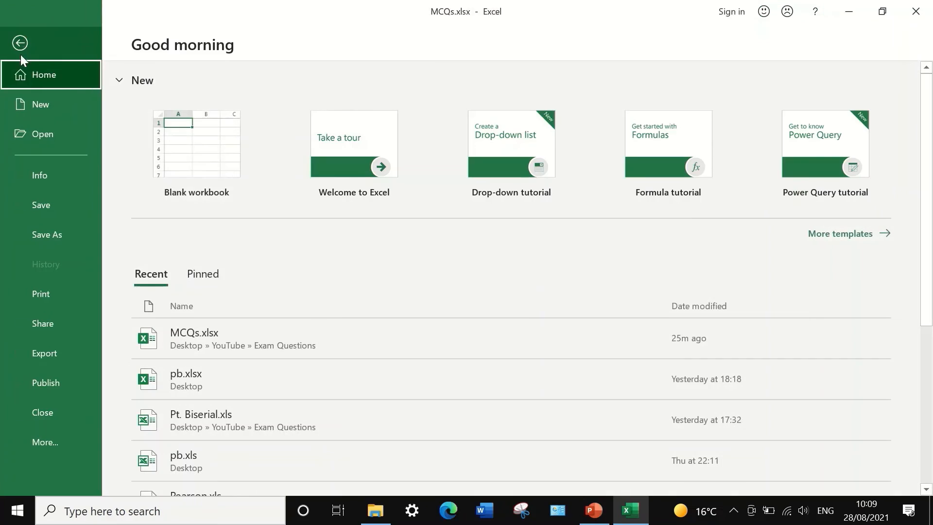
{"action": "left_click", "coordinate": [46, 448]}
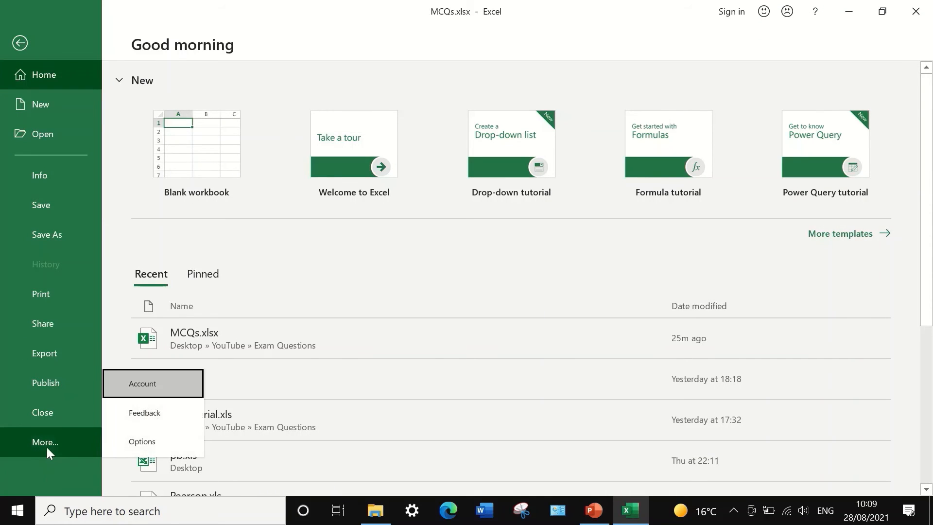
{"action": "left_click", "coordinate": [130, 443]}
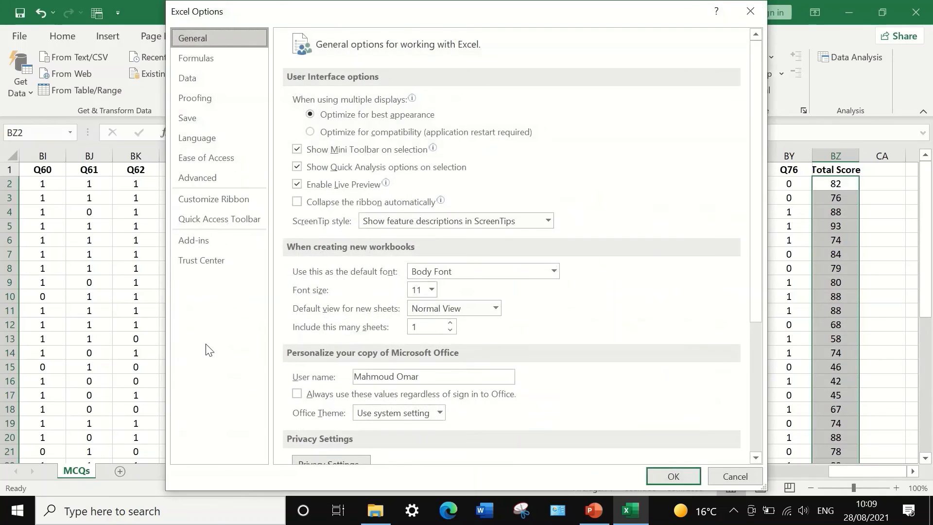
{"action": "left_click", "coordinate": [179, 240]}
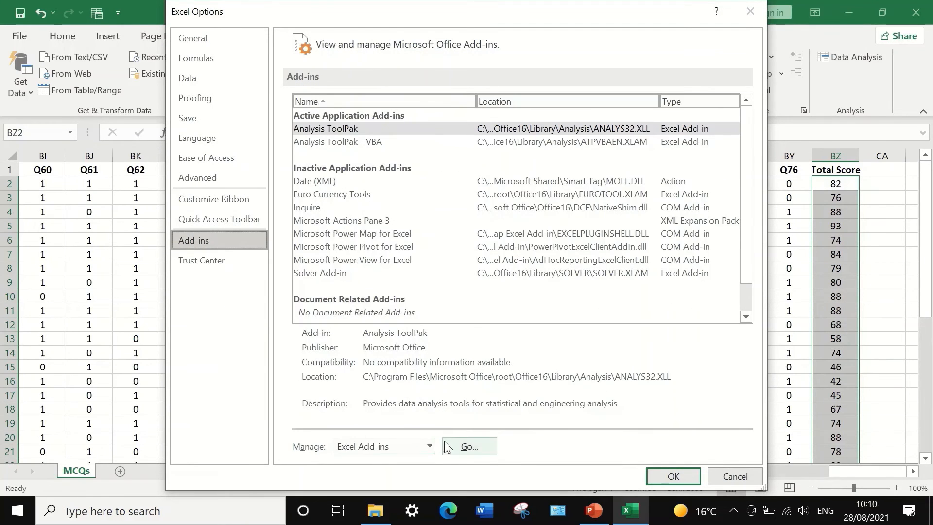
{"action": "left_click", "coordinate": [465, 447]}
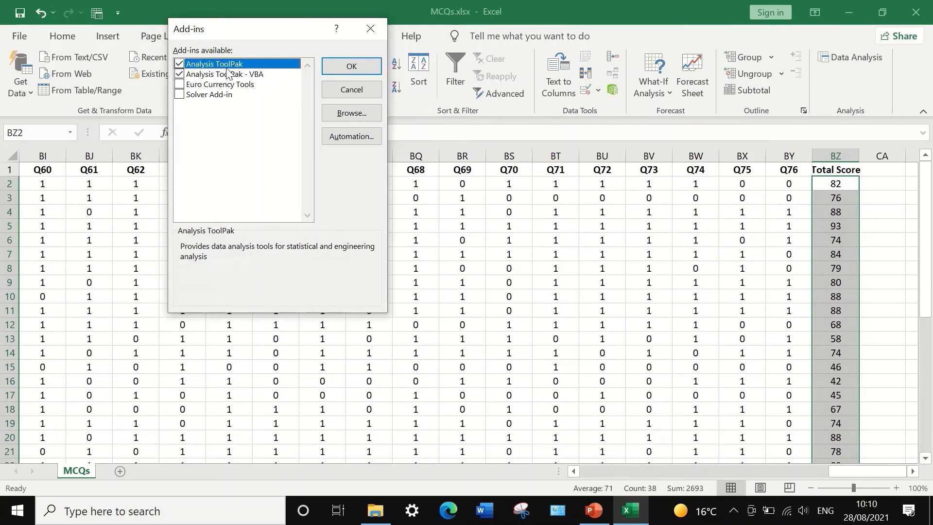
{"action": "left_click", "coordinate": [371, 29]}
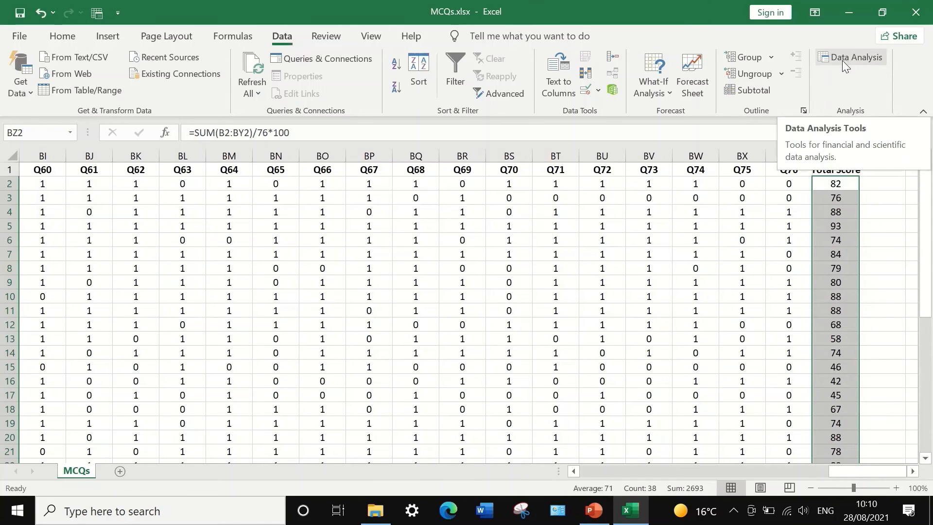
- Start the Correlation analysis from the Data Analysis tools and move its dialog aside
{"action": "left_click", "coordinate": [842, 60]}
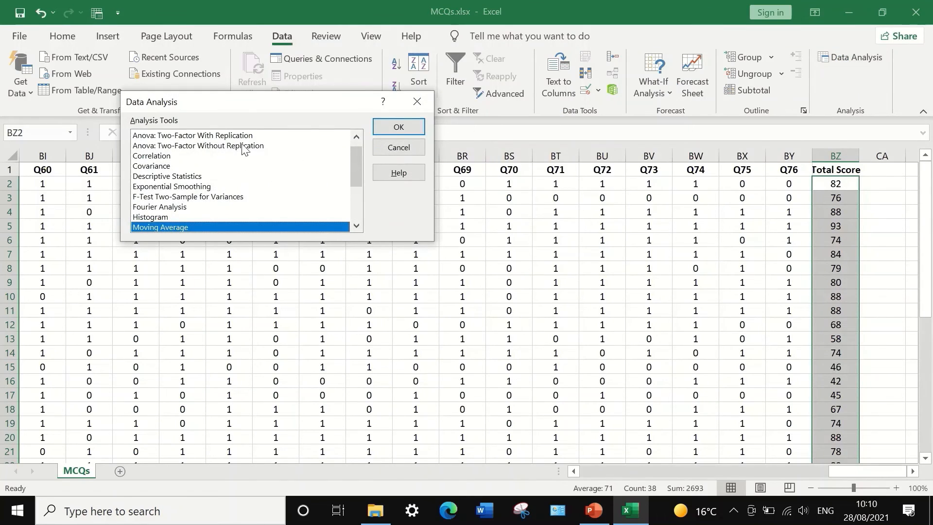
{"action": "mouse_move", "coordinate": [355, 155]}
{"action": "left_mouse_down"}
{"action": "mouse_move", "coordinate": [343, 204]}
{"action": "mouse_move", "coordinate": [352, 140]}
{"action": "left_mouse_up"}
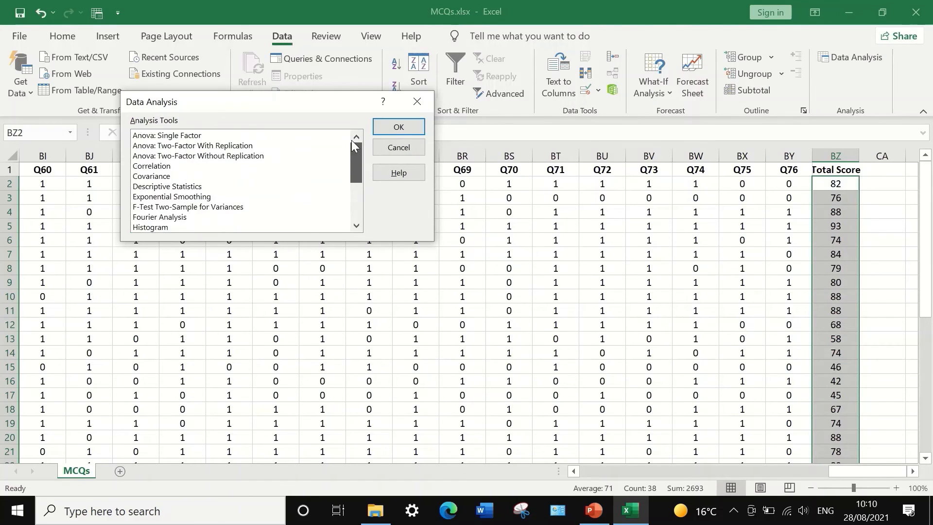
{"action": "left_click", "coordinate": [157, 168]}
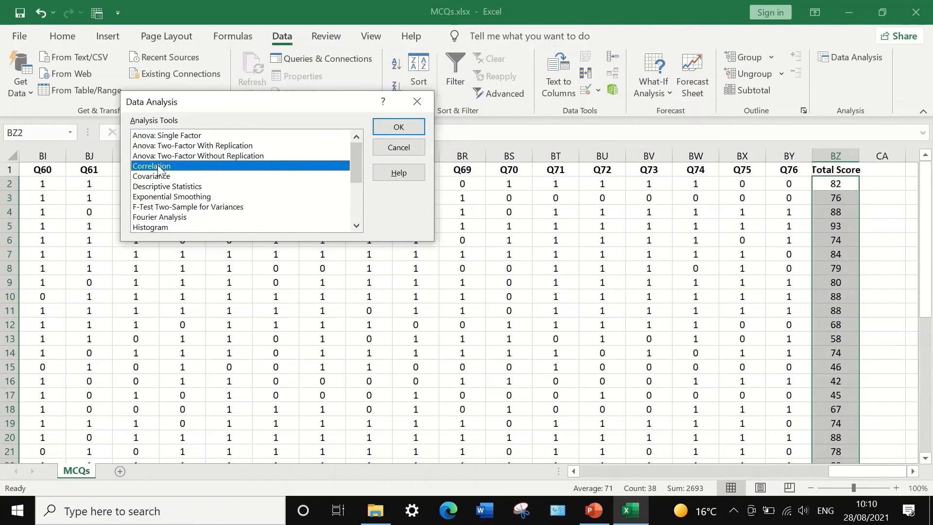
{"action": "left_click", "coordinate": [394, 130]}
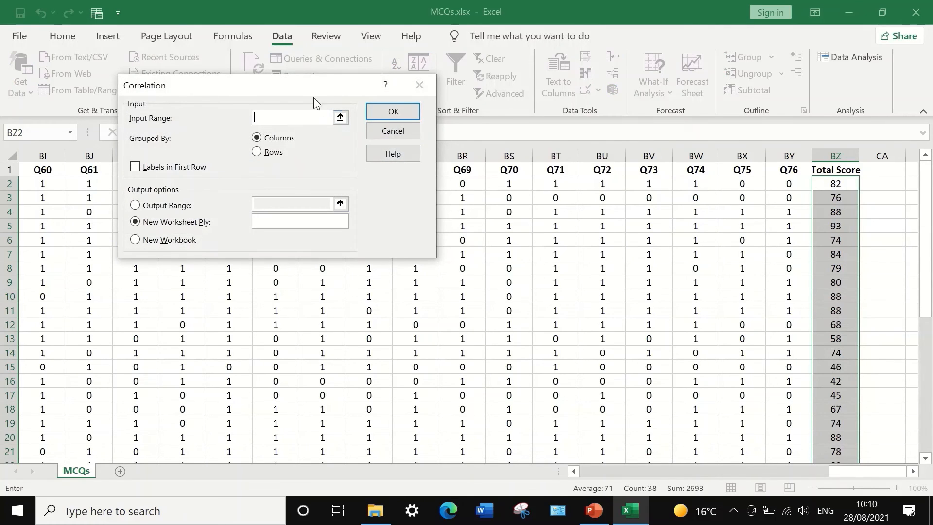
{"action": "left_click_drag", "start_coordinate": [272, 85], "coordinate": [217, 89]}
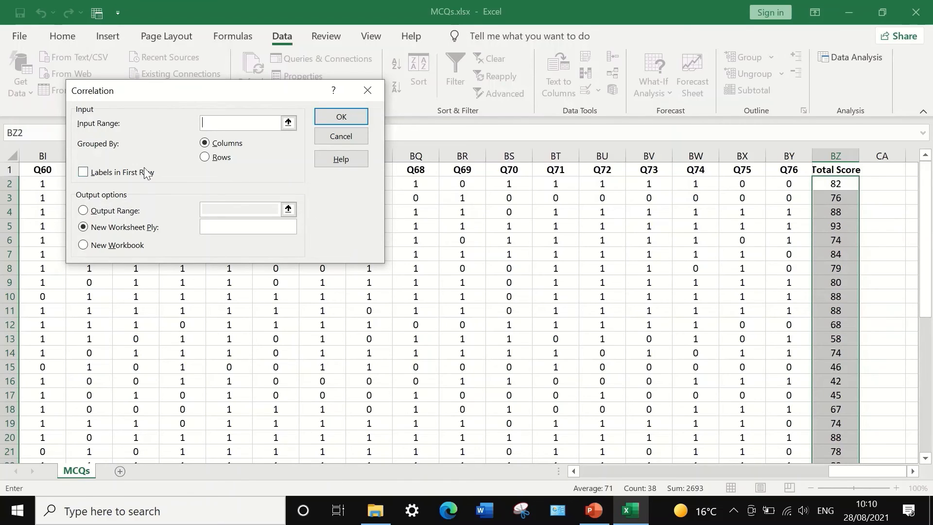
- Run the correlation by columns on $B$1:$BZ$39, with labels in the first row and output to a new worksheet
{"action": "left_click", "coordinate": [289, 124]}
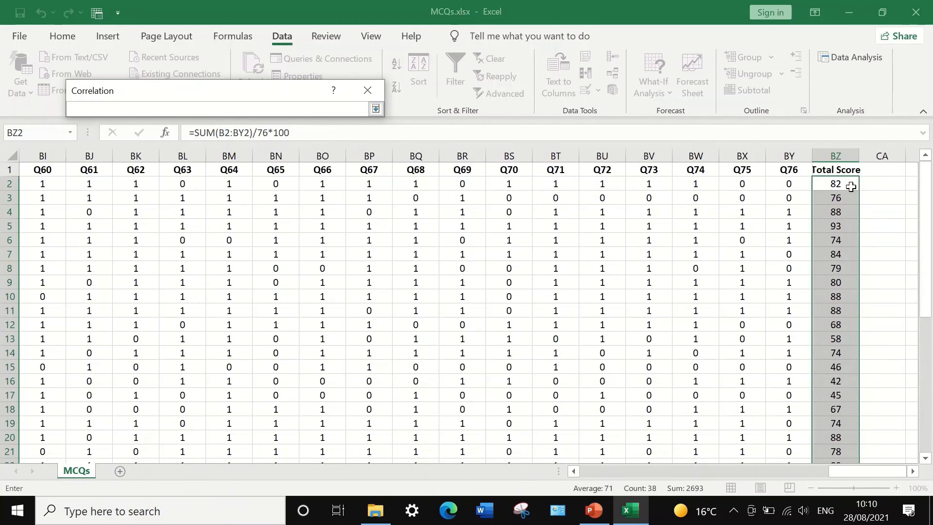
{"action": "left_click", "coordinate": [834, 169]}
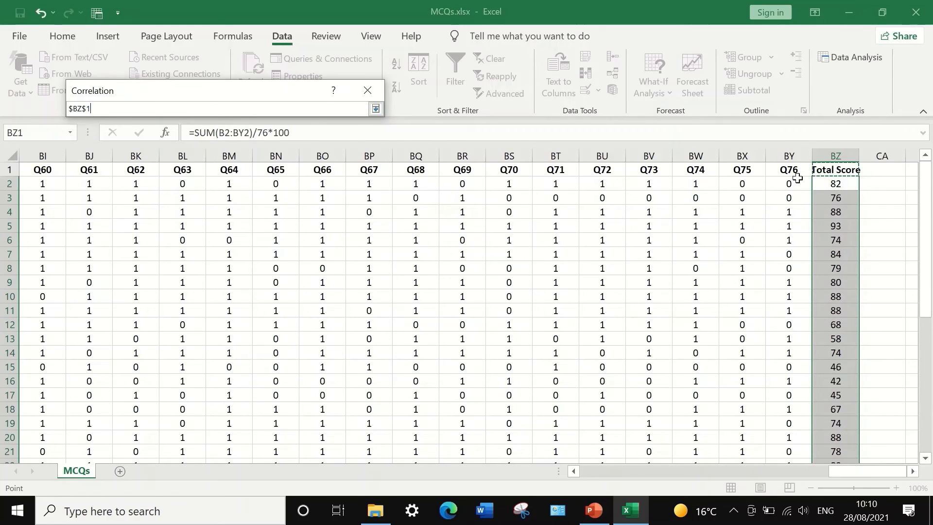
{"action": "left_click_drag", "start_coordinate": [871, 470], "coordinate": [467, 422]}
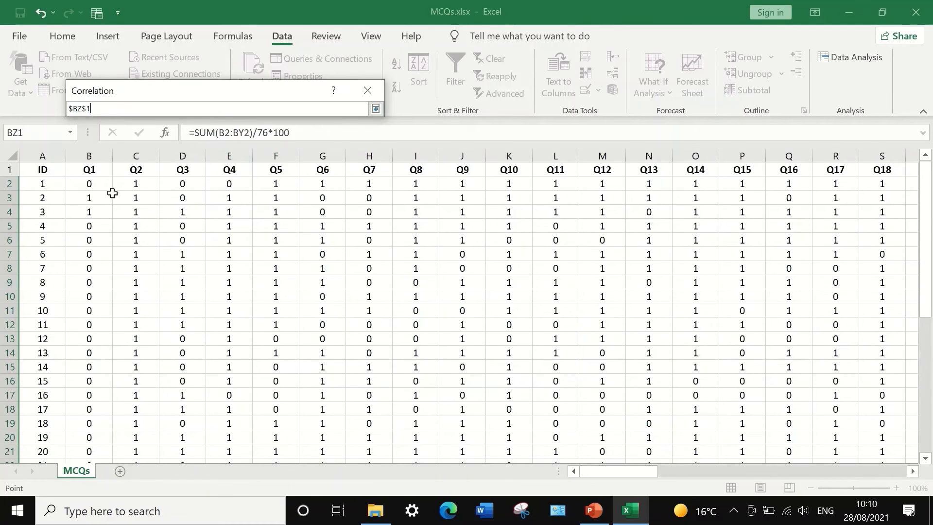
{"action": "left_click", "coordinate": [90, 169], "text": "shift"}
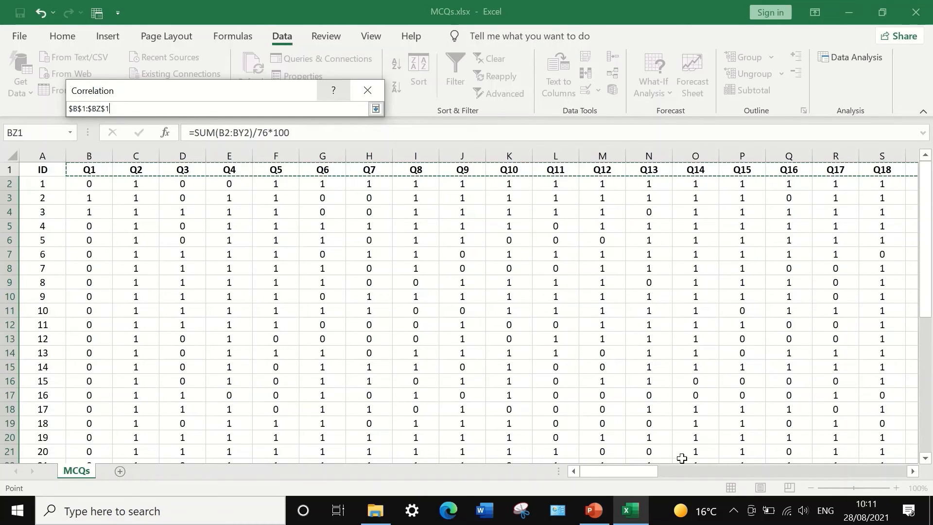
{"action": "left_click_drag", "start_coordinate": [642, 470], "coordinate": [653, 395]}
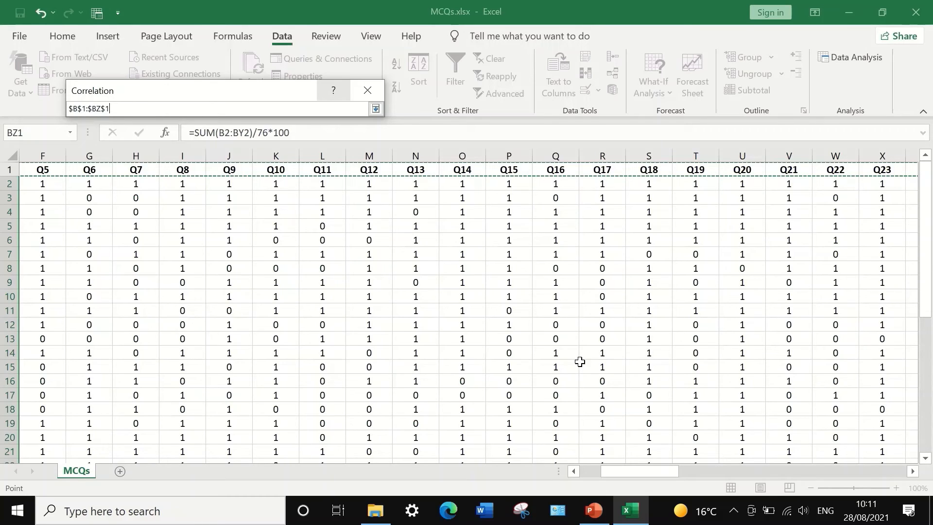
{"action": "key", "text": "ctrl+shift+Down"}
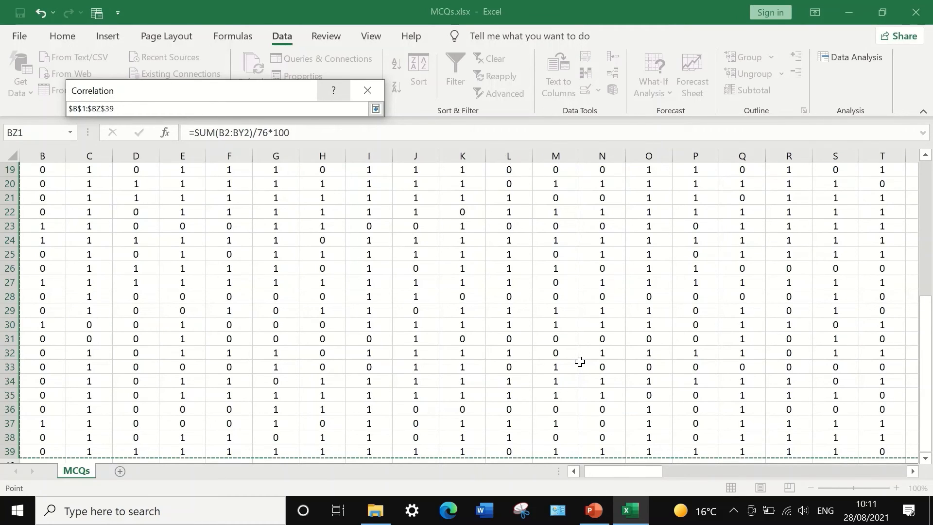
{"action": "scroll", "coordinate": [926, 412], "scroll_direction": "up", "scroll_amount": 6}
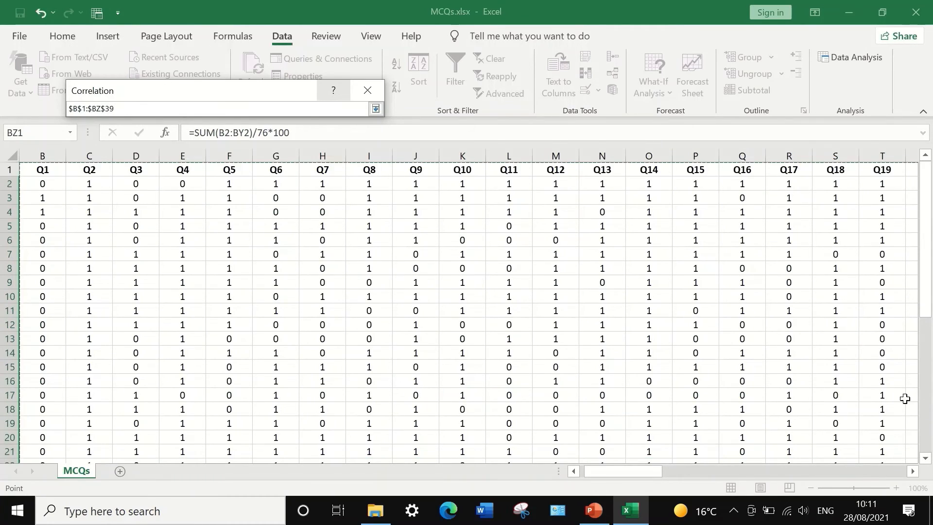
{"action": "left_click_drag", "start_coordinate": [614, 474], "coordinate": [755, 470]}
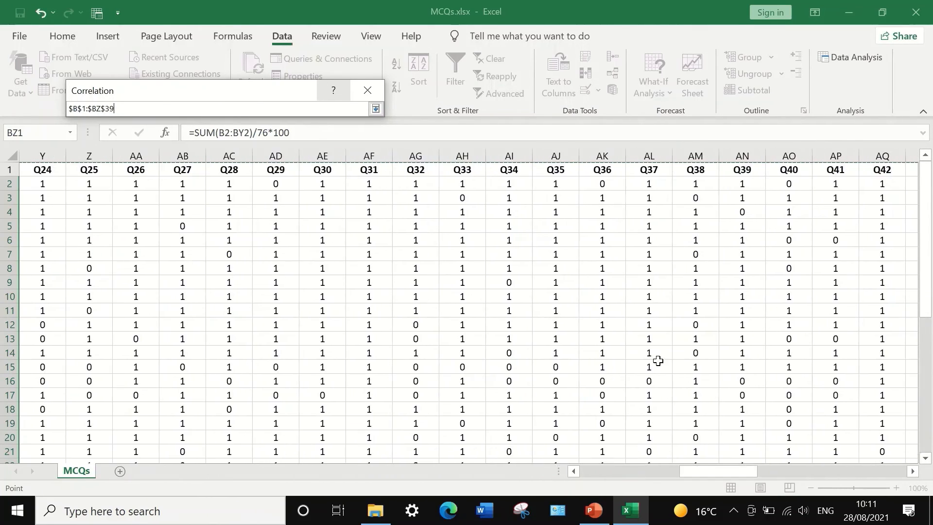
{"action": "left_click", "coordinate": [375, 108]}
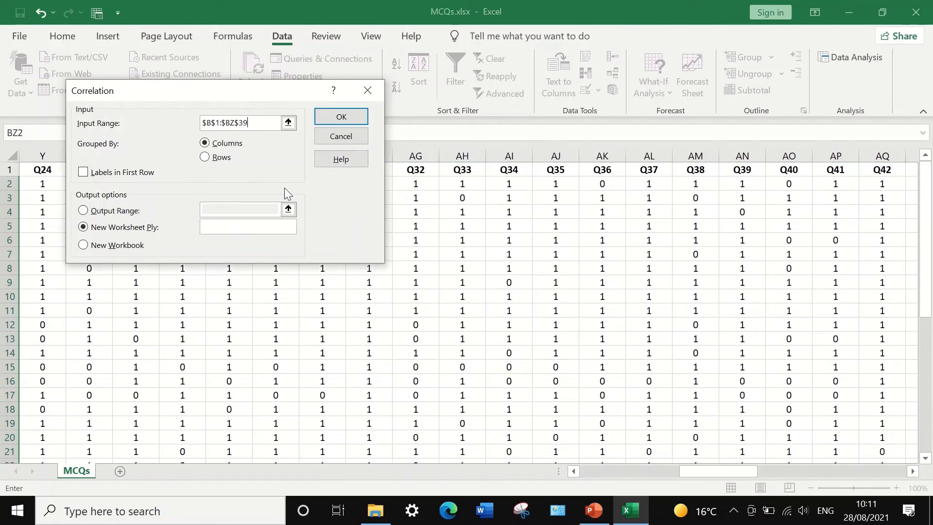
{"action": "left_click", "coordinate": [83, 173]}
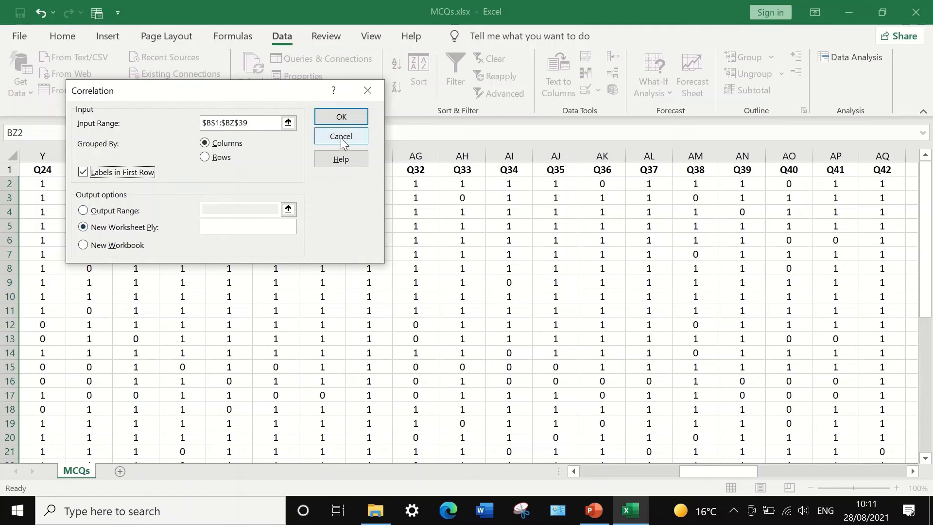
{"action": "left_click", "coordinate": [343, 118]}
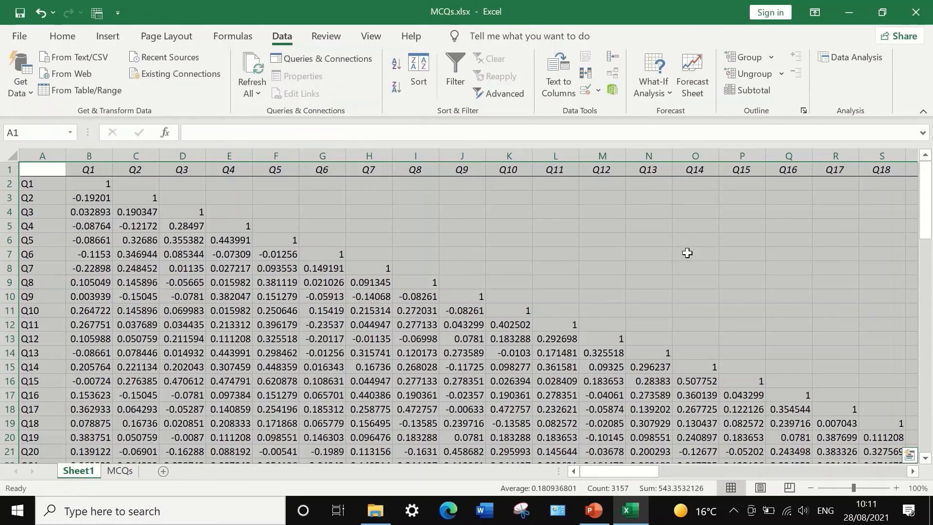
- Examine the correlation matrix, comparing the question columns with the Total Score row at its end
{"action": "scroll", "coordinate": [693, 264], "scroll_direction": "down", "scroll_amount": 3}
{"action": "scroll", "coordinate": [693, 264], "scroll_direction": "down", "scroll_amount": 12}
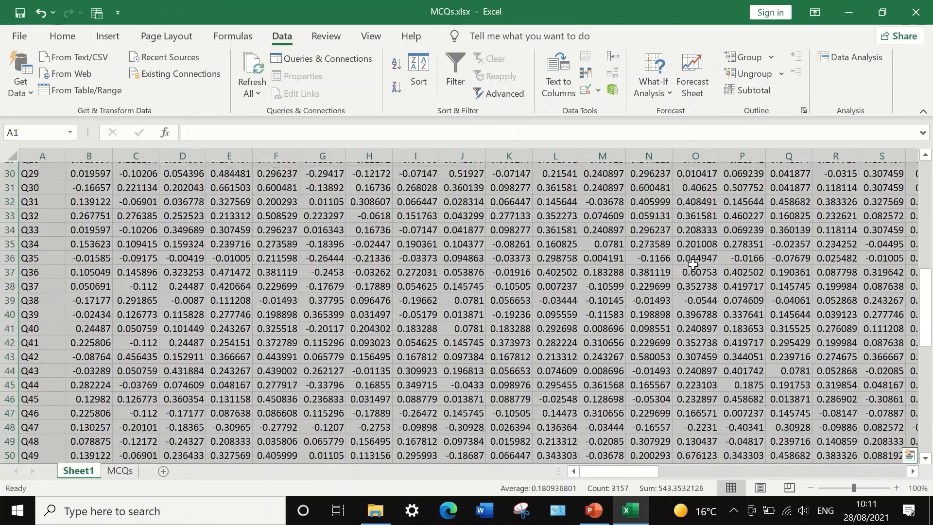
{"action": "scroll", "coordinate": [693, 267], "scroll_direction": "down", "scroll_amount": 5}
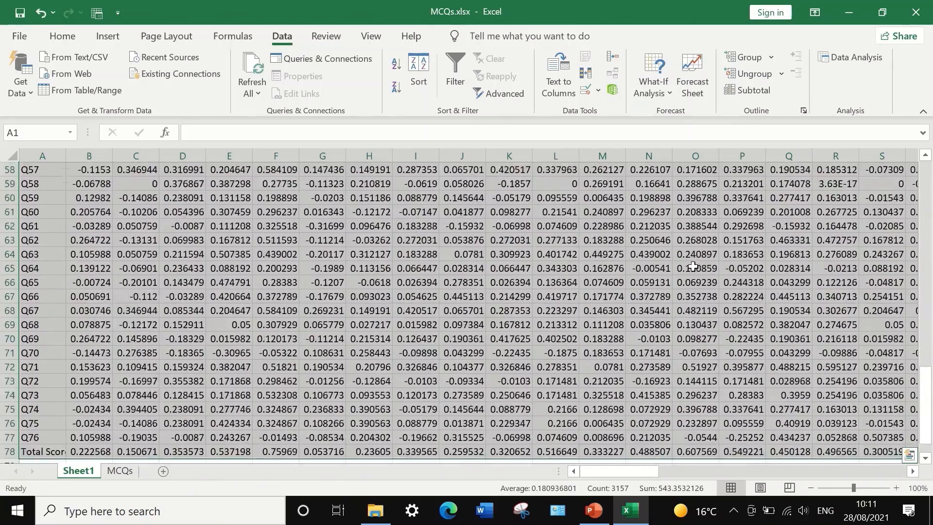
{"action": "scroll", "coordinate": [693, 266], "scroll_direction": "up", "scroll_amount": 12}
{"action": "scroll", "coordinate": [693, 267], "scroll_direction": "up", "scroll_amount": 8}
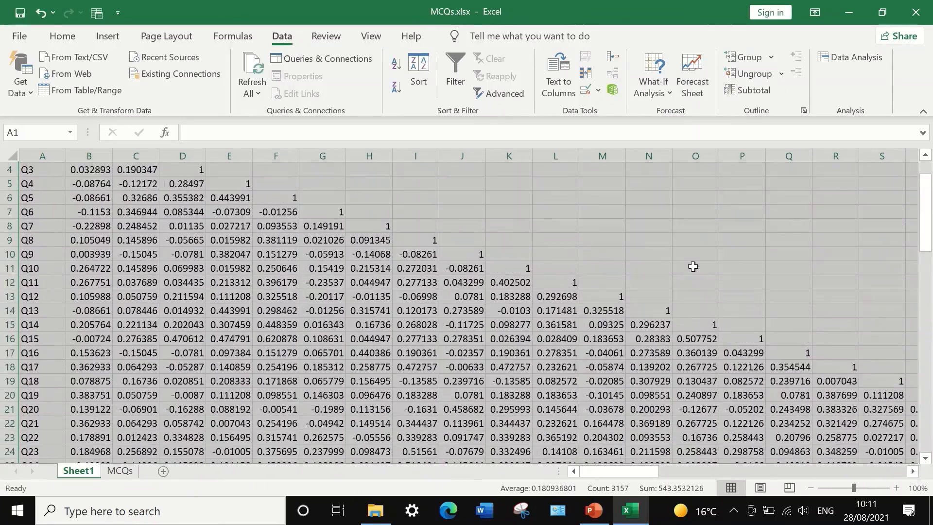
{"action": "scroll", "coordinate": [693, 267], "scroll_direction": "down", "scroll_amount": 4}
{"action": "scroll", "coordinate": [87, 216], "scroll_direction": "up", "scroll_amount": 4}
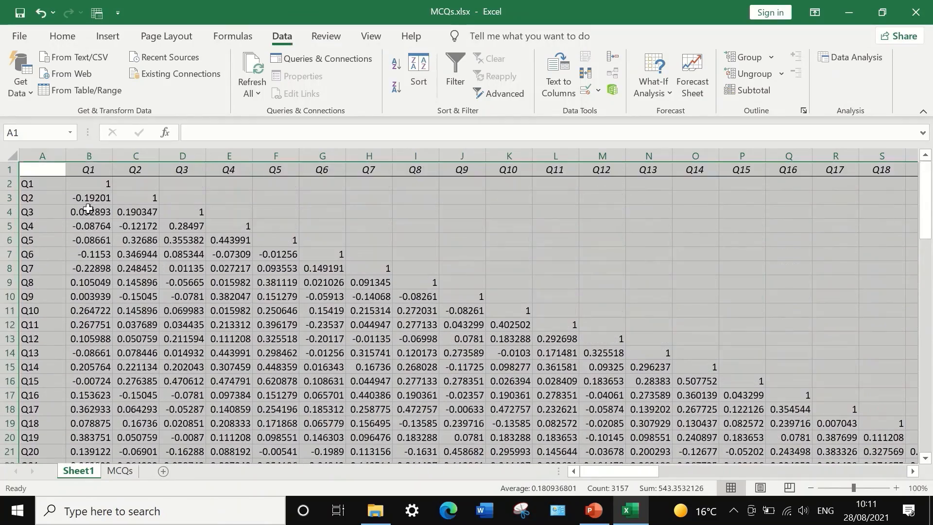
{"action": "scroll", "coordinate": [100, 251], "scroll_direction": "down", "scroll_amount": 8}
{"action": "scroll", "coordinate": [100, 251], "scroll_direction": "down", "scroll_amount": 13}
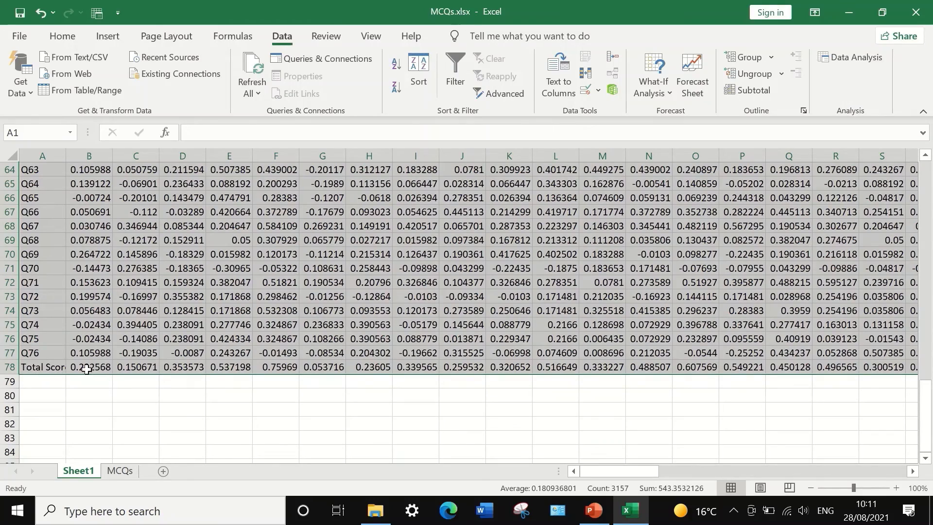
{"action": "scroll", "coordinate": [141, 350], "scroll_direction": "up", "scroll_amount": 20}
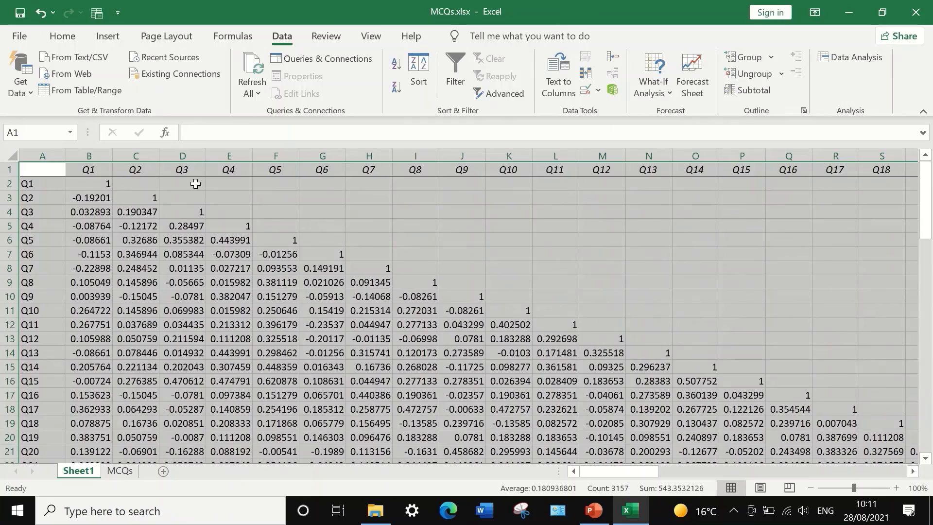
{"action": "scroll", "coordinate": [568, 444], "scroll_direction": "down", "scroll_amount": 4}
{"action": "left_click_drag", "start_coordinate": [626, 470], "coordinate": [575, 471]}
{"action": "scroll", "coordinate": [257, 350], "scroll_direction": "down", "scroll_amount": 13}
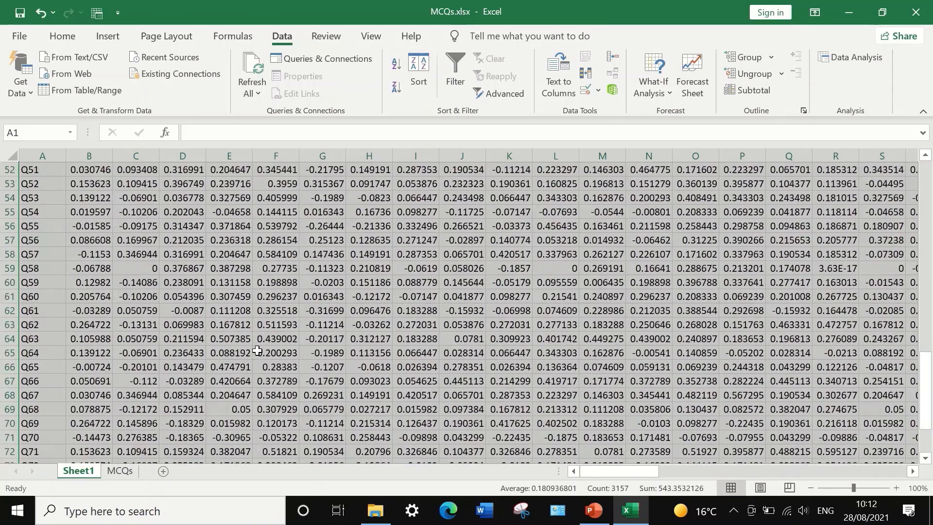
{"action": "scroll", "coordinate": [257, 350], "scroll_direction": "down", "scroll_amount": 20}
{"action": "scroll", "coordinate": [257, 350], "scroll_direction": "up", "scroll_amount": 20}
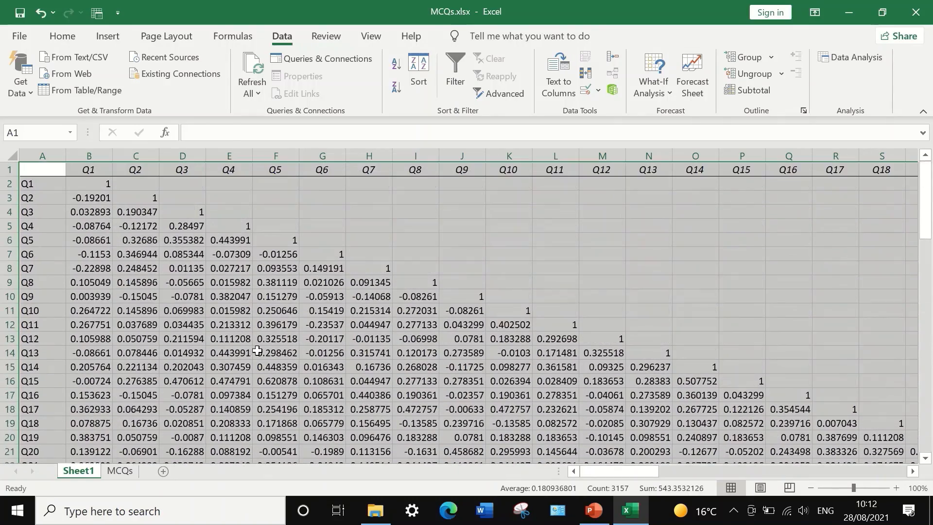
- Delete rows 2 to 77 (Q1 to Q76) of the correlation matrix, keeping the header and Total Score rows
{"action": "left_click", "coordinate": [4, 185]}
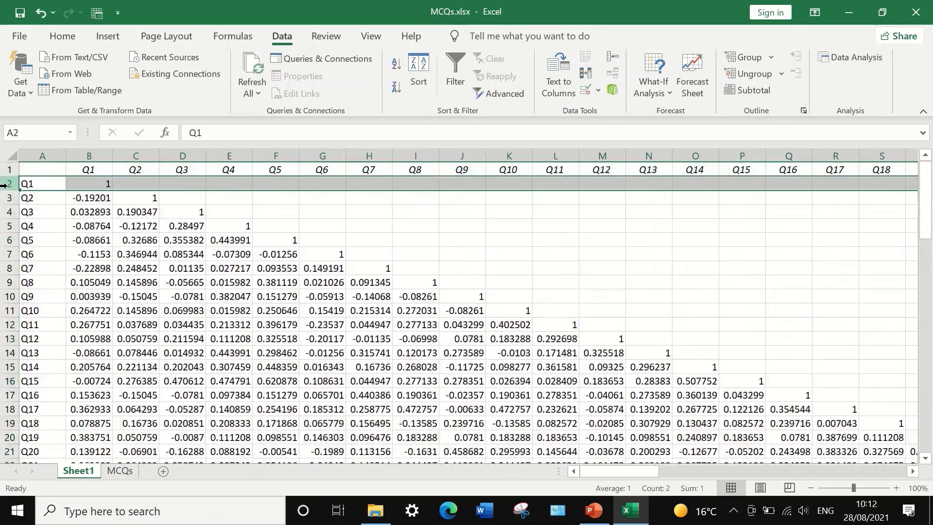
{"action": "scroll", "coordinate": [8, 193], "scroll_direction": "down", "scroll_amount": 16}
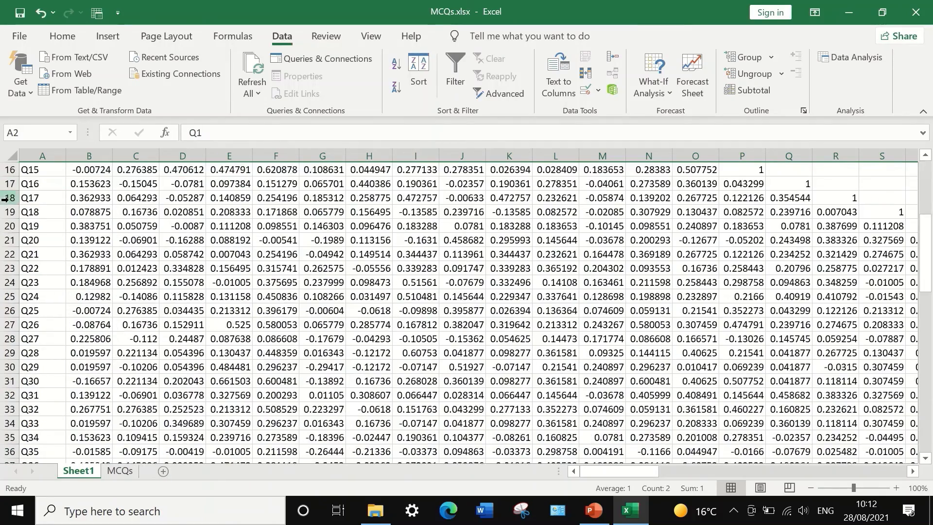
{"action": "scroll", "coordinate": [25, 303], "scroll_direction": "down", "scroll_amount": 6}
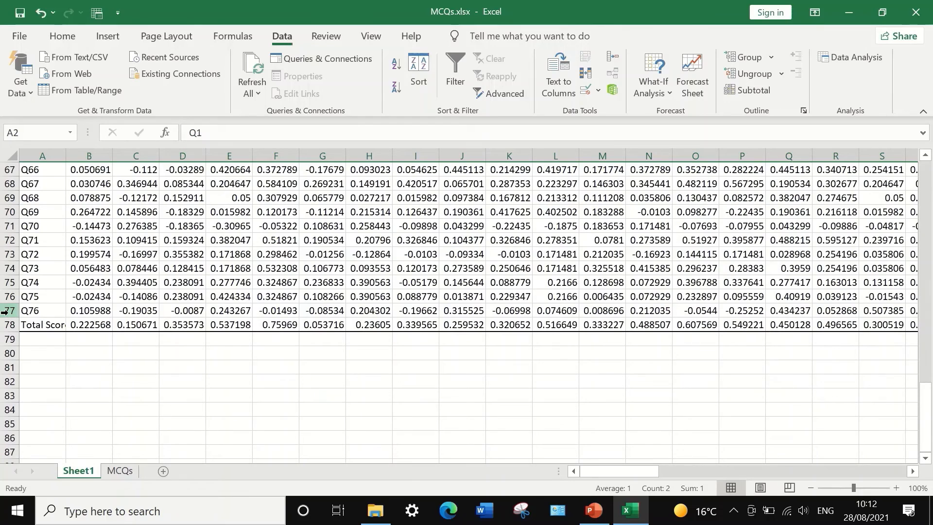
{"action": "left_click", "coordinate": [4, 311], "text": "shift"}
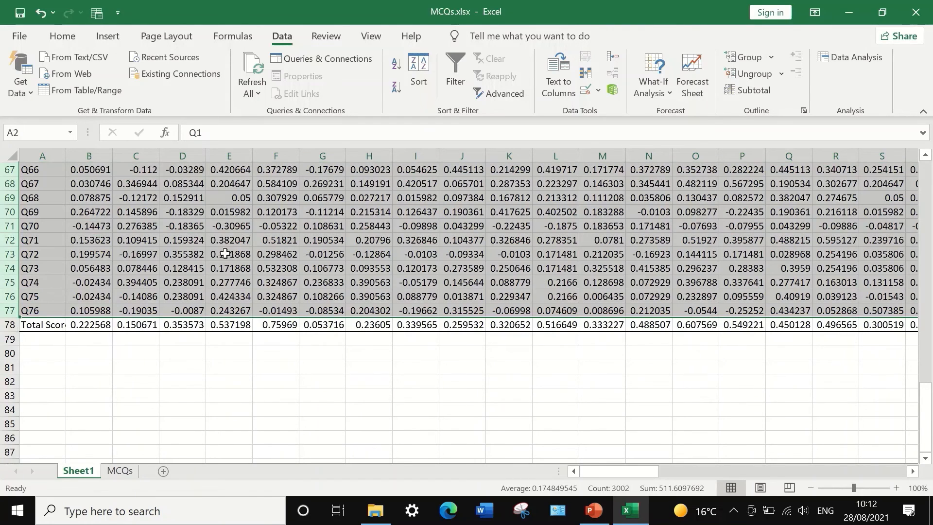
{"action": "right_click", "coordinate": [208, 231]}
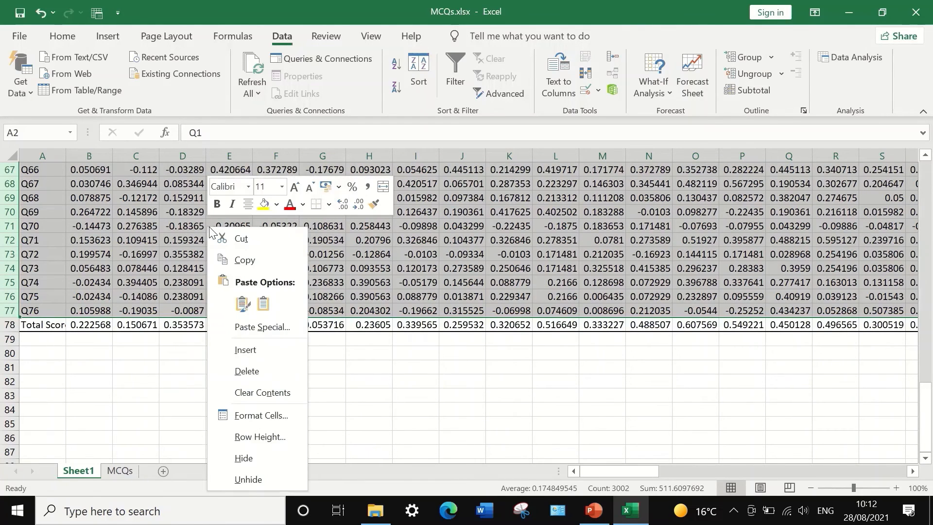
{"action": "left_click", "coordinate": [256, 374]}
{"action": "left_click", "coordinate": [457, 279]}
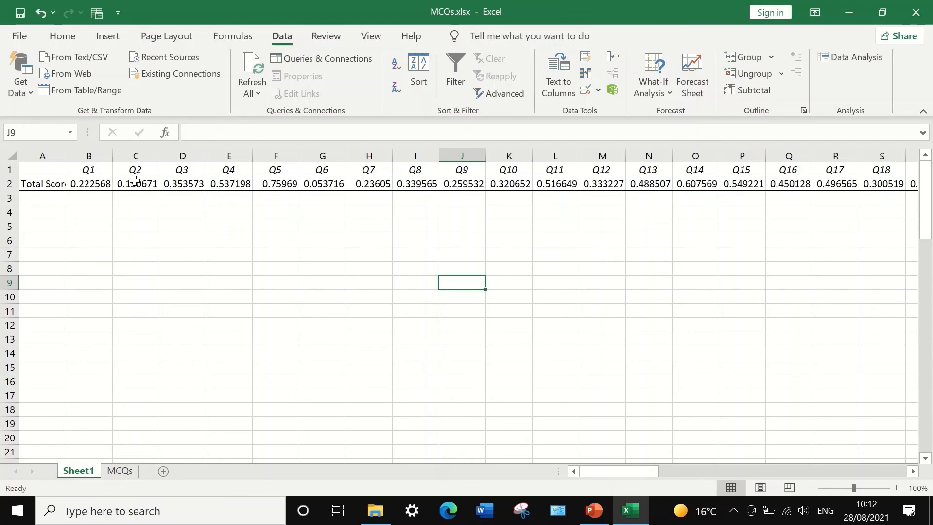
- Format the Total Score correlations in row 2 as numbers with three decimal places, and select the Q1 value
{"action": "left_click_drag", "start_coordinate": [624, 470], "coordinate": [544, 461]}
{"action": "left_click", "coordinate": [6, 185]}
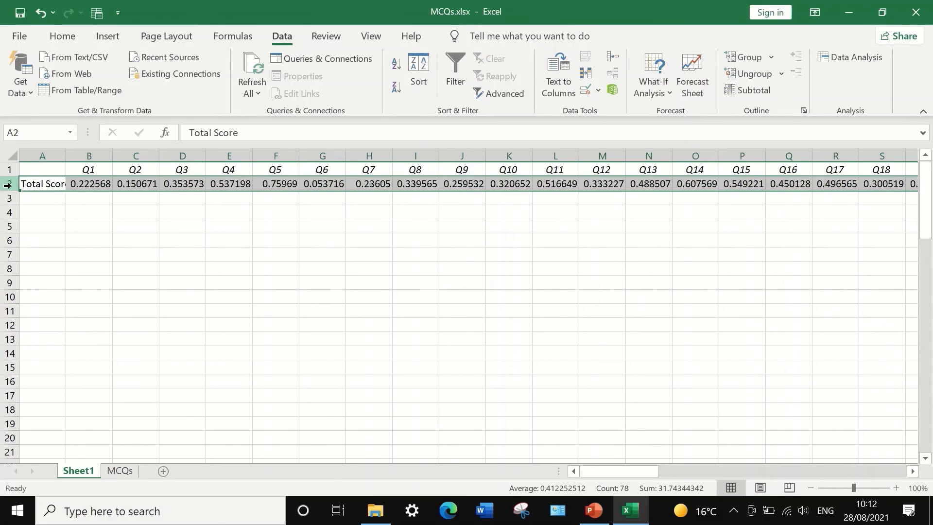
{"action": "right_click", "coordinate": [103, 184]}
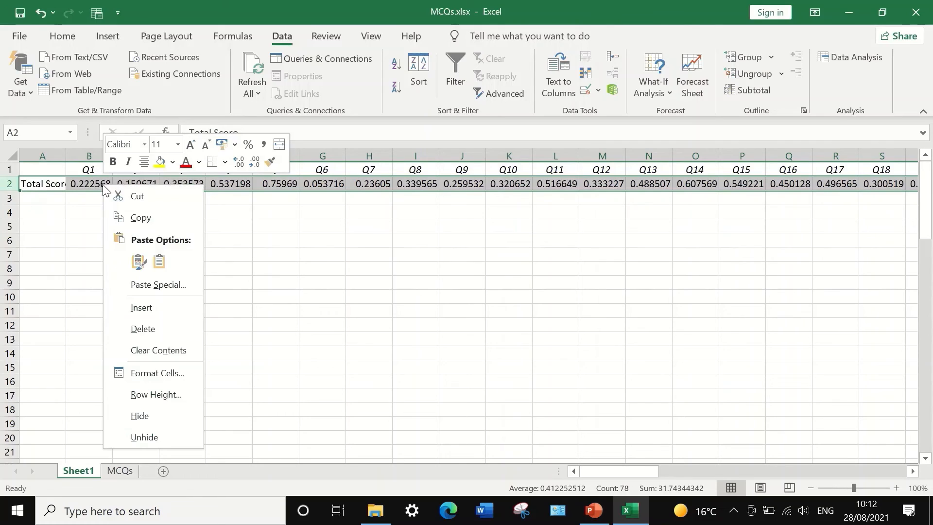
{"action": "left_click", "coordinate": [149, 365]}
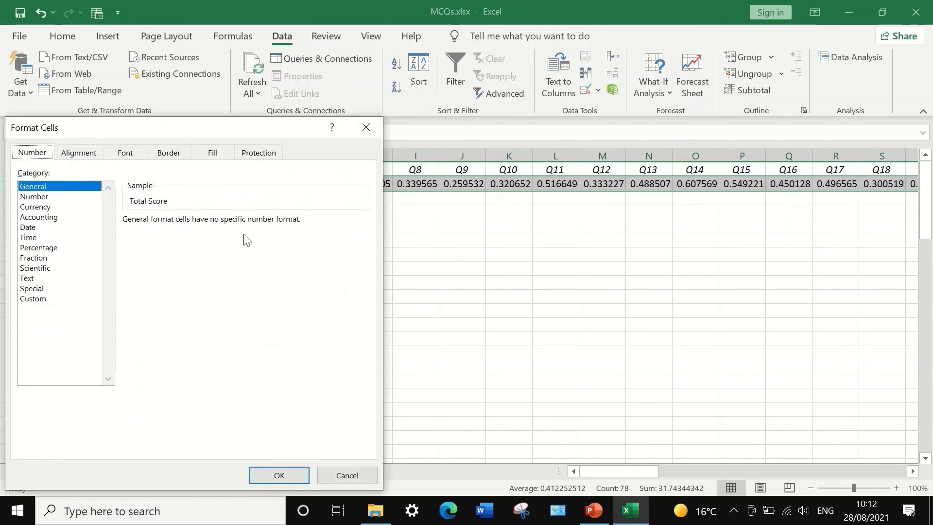
{"action": "left_click", "coordinate": [35, 198]}
{"action": "left_click", "coordinate": [221, 218]}
{"action": "left_click", "coordinate": [277, 475]}
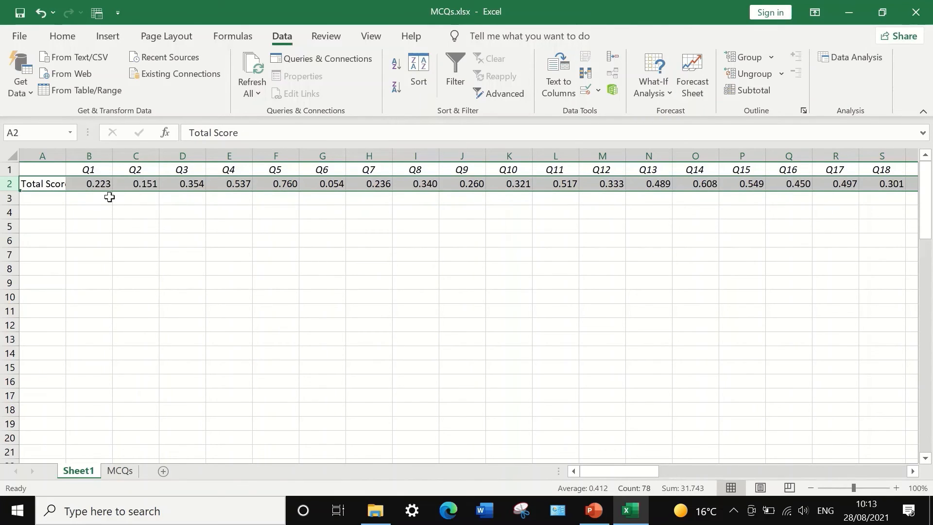
{"action": "left_click", "coordinate": [90, 197]}
{"action": "left_click", "coordinate": [84, 185]}
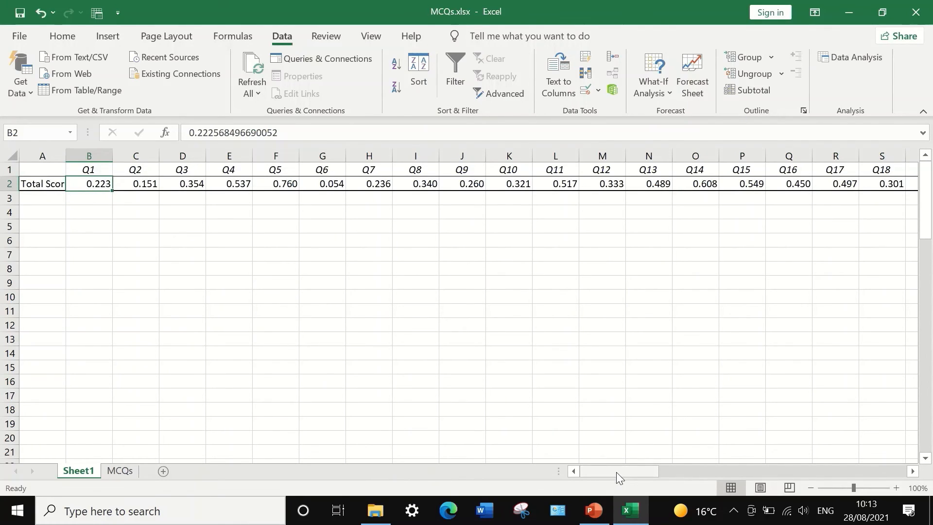
- Delete the Total Score column (BZ) at the end of the correlation row
{"action": "left_click_drag", "start_coordinate": [613, 470], "coordinate": [872, 444]}
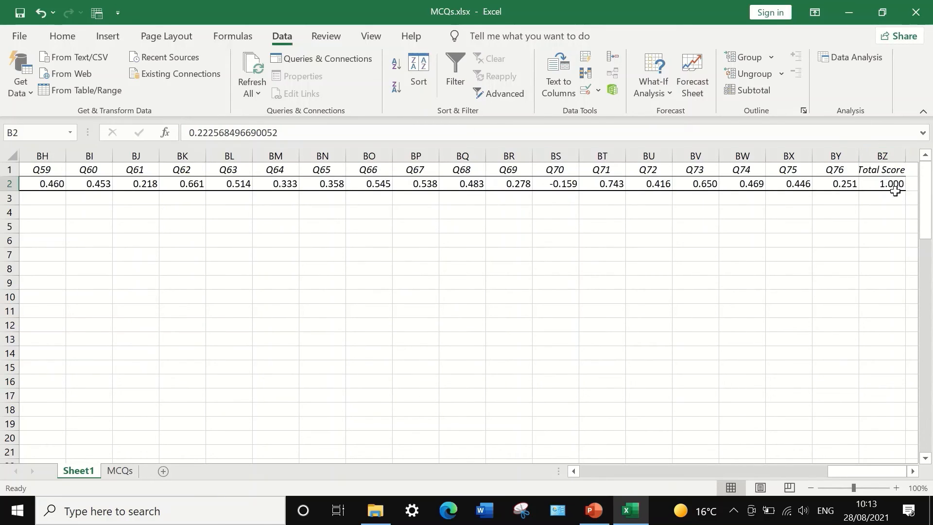
{"action": "left_click", "coordinate": [879, 153]}
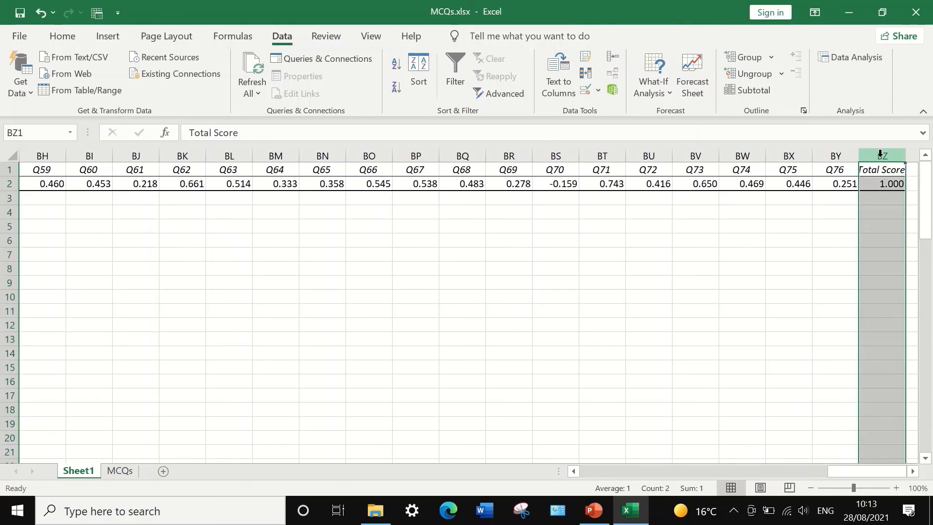
{"action": "right_click", "coordinate": [880, 153]}
{"action": "left_click", "coordinate": [854, 301]}
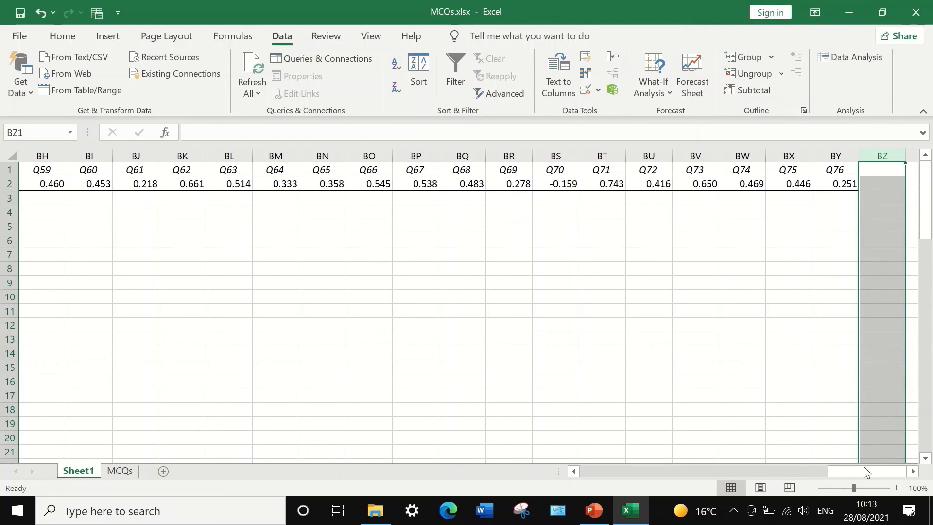
- Start a new conditional formatting rule for row 2 that formats all cells by value with a 3-Color Scale
{"action": "left_click_drag", "start_coordinate": [873, 469], "coordinate": [589, 459]}
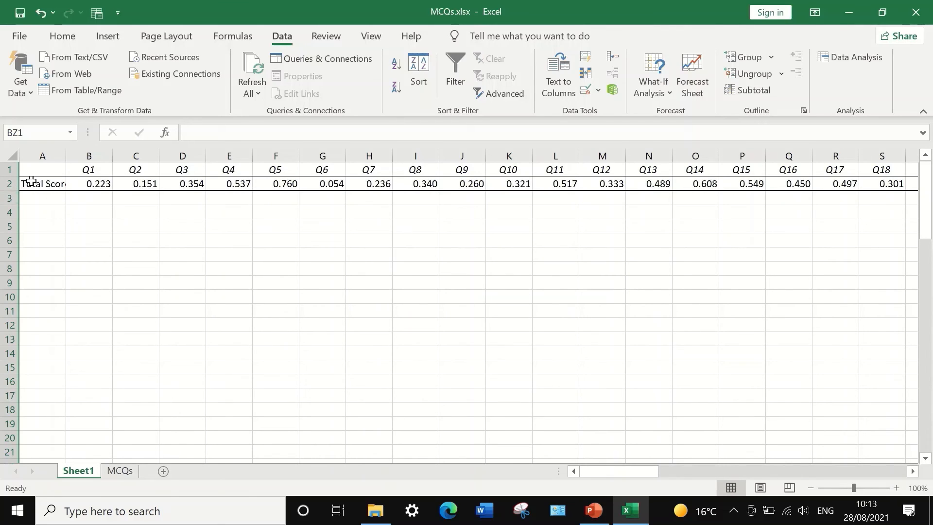
{"action": "left_click", "coordinate": [4, 183]}
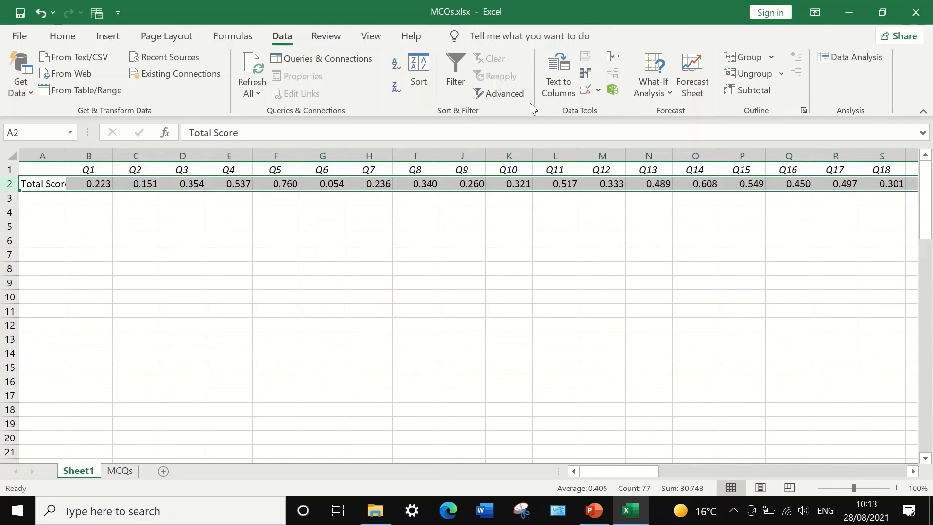
{"action": "left_click", "coordinate": [62, 38]}
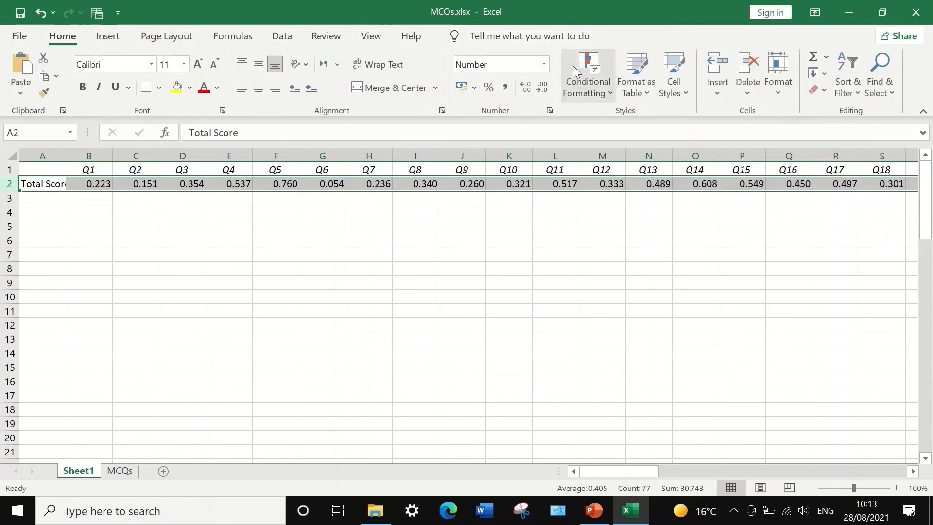
{"action": "left_click", "coordinate": [599, 97]}
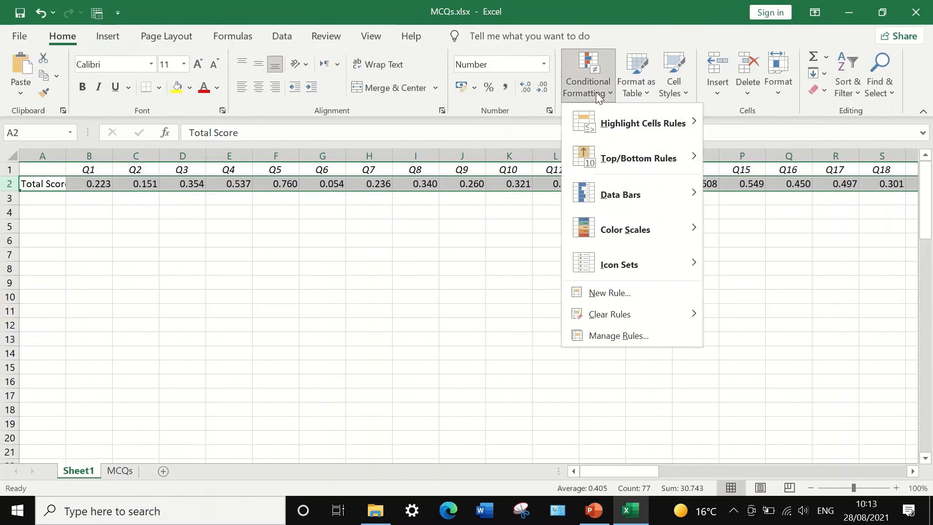
{"action": "left_click", "coordinate": [642, 293]}
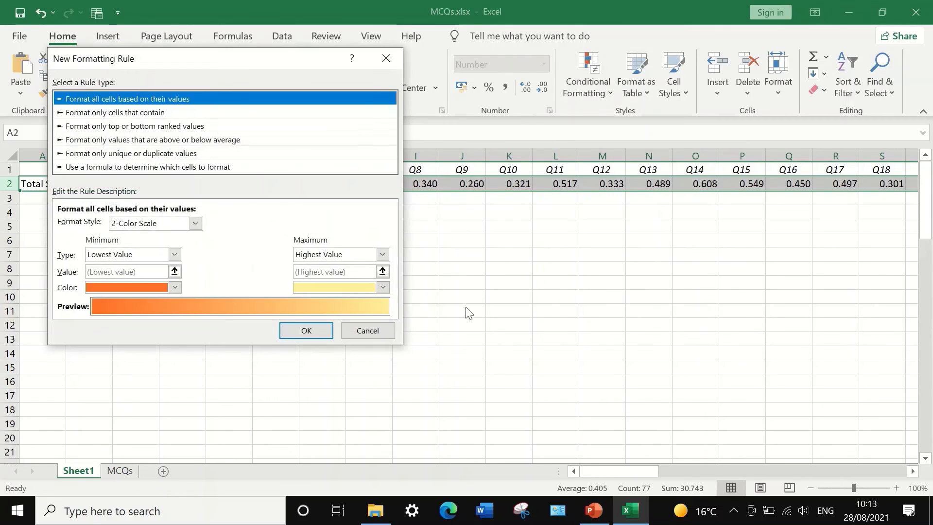
{"action": "left_click", "coordinate": [194, 223]}
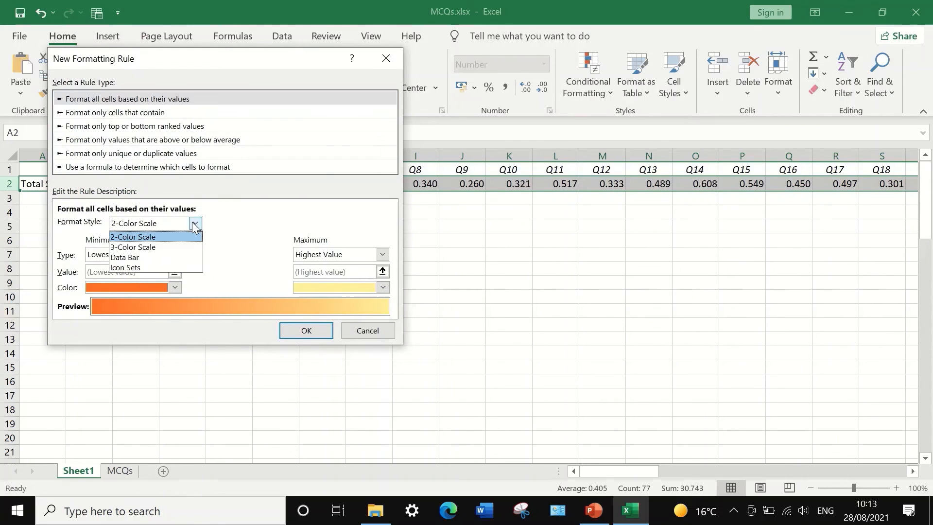
{"action": "left_click", "coordinate": [171, 246]}
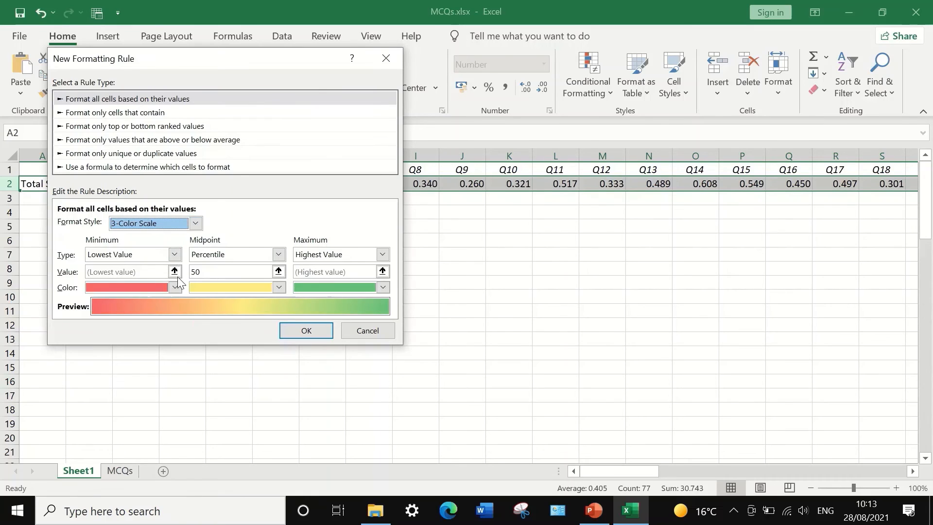
- Set the minimum, midpoint and maximum types of the colour scale to Number
{"action": "left_click", "coordinate": [173, 257]}
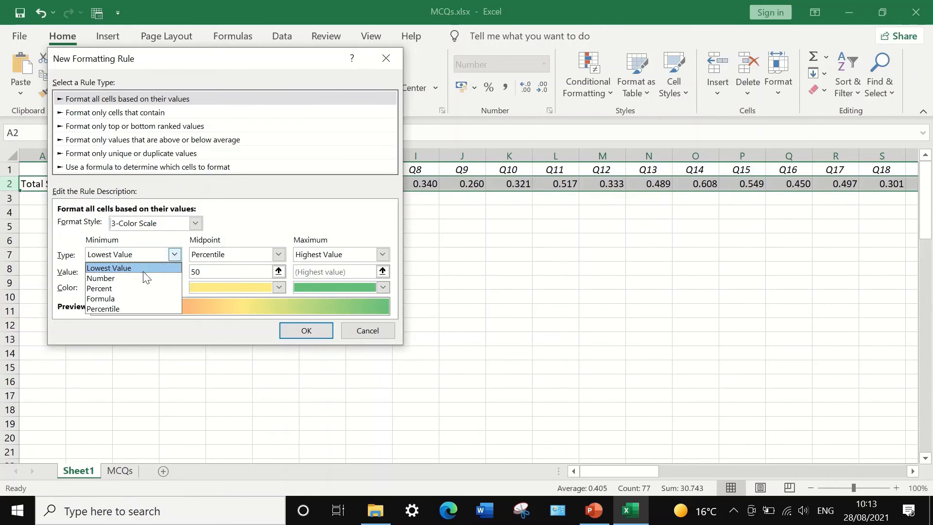
{"action": "left_click", "coordinate": [110, 278]}
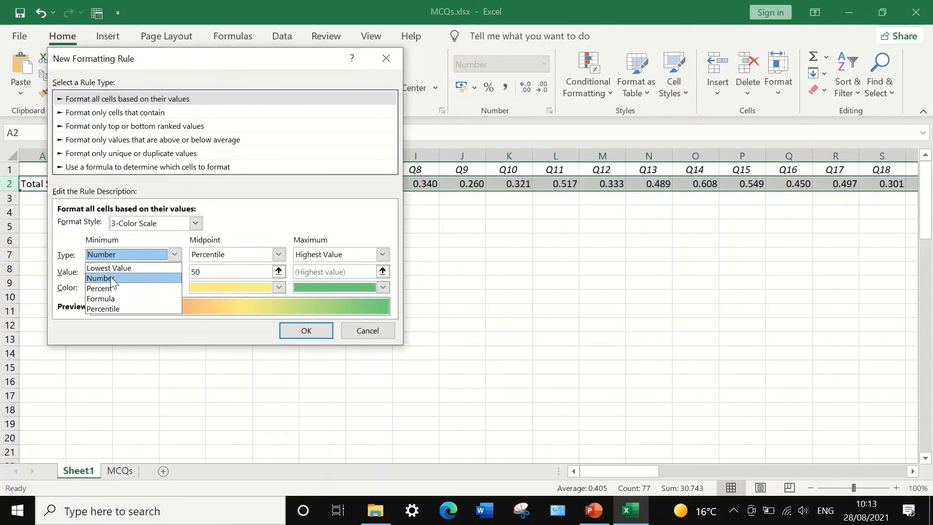
{"action": "left_click", "coordinate": [278, 254]}
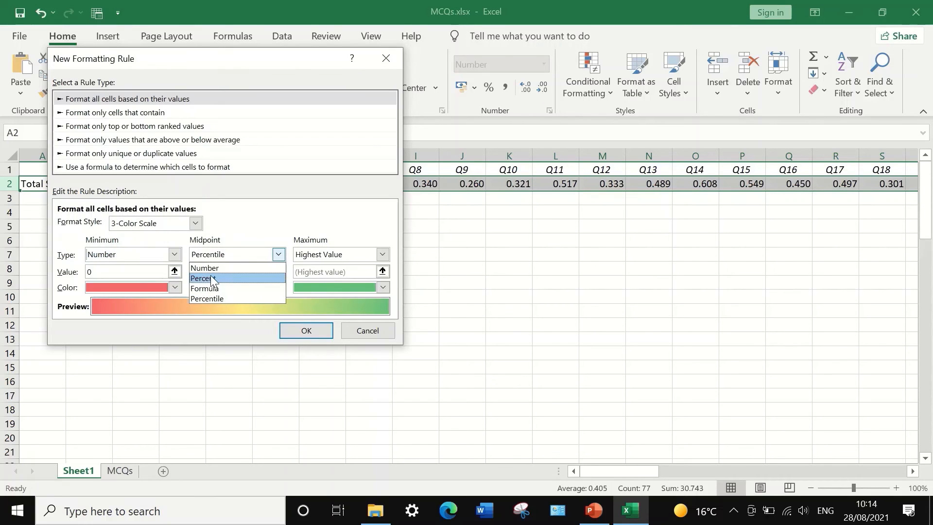
{"action": "left_click", "coordinate": [208, 267]}
{"action": "left_click", "coordinate": [383, 254]}
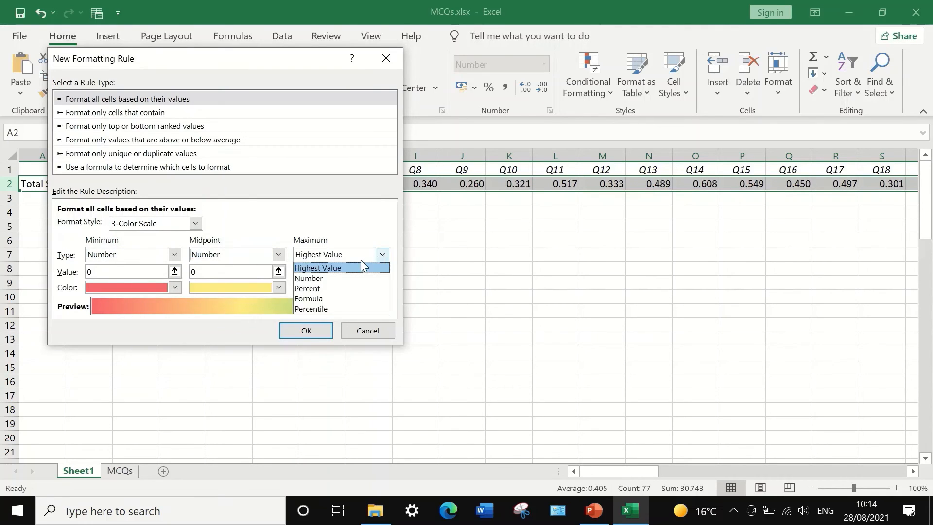
{"action": "left_click", "coordinate": [332, 278]}
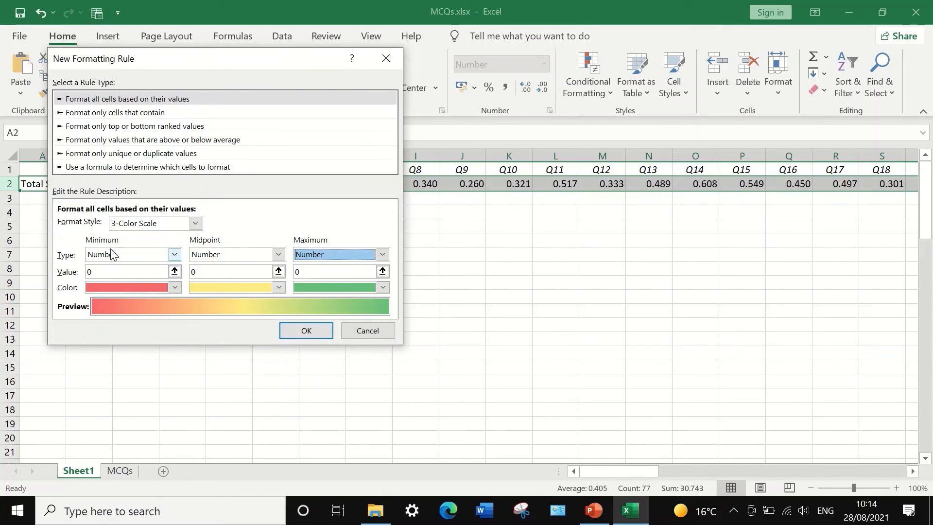
- Set the colour scale's minimum value to -1 and its maximum value to 1
{"action": "left_click", "coordinate": [91, 270]}
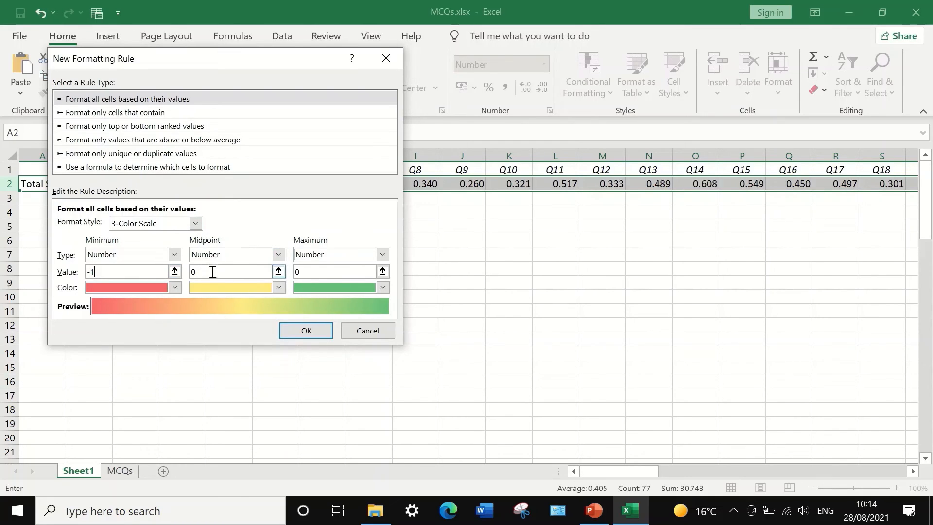
{"action": "left_click", "coordinate": [383, 271]}
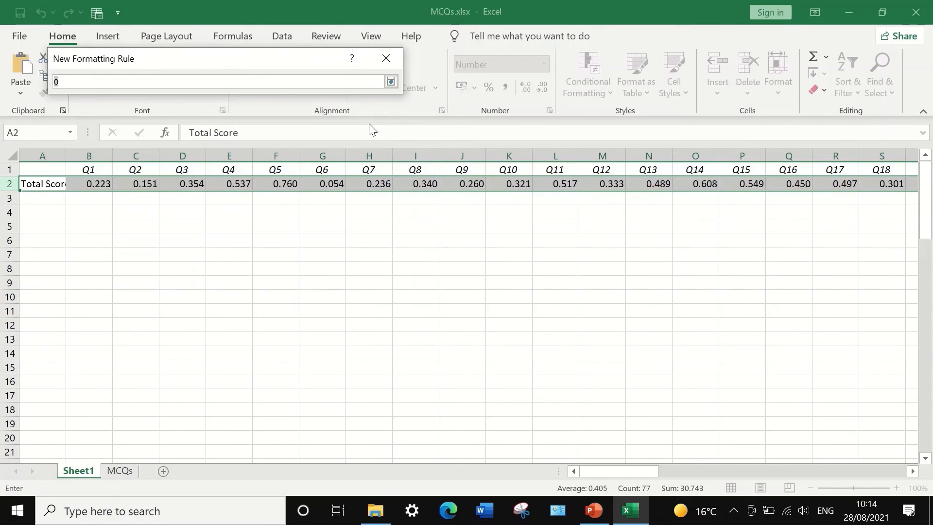
{"action": "left_click", "coordinate": [391, 82]}
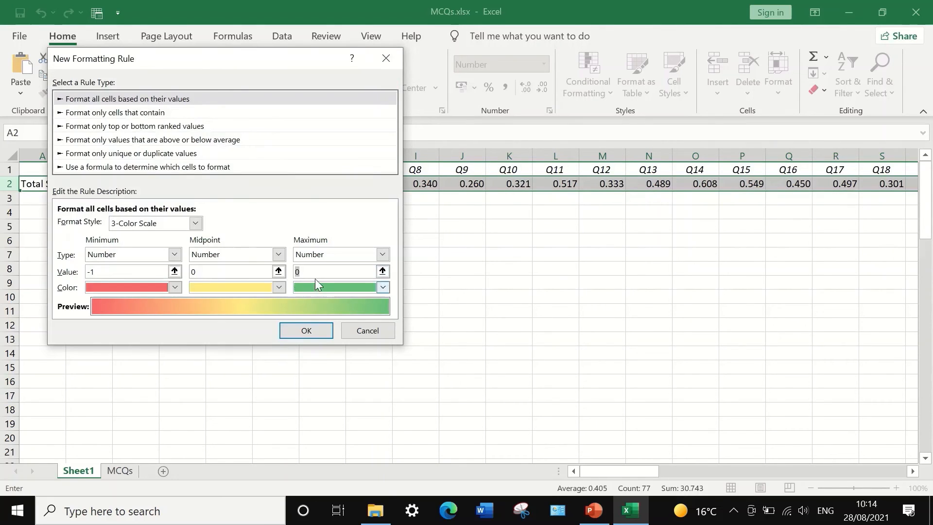
{"action": "type", "text": "1"}
- Colour the scale's minimum red, midpoint white and maximum green, and apply the rule to row 2
{"action": "left_click", "coordinate": [173, 285]}
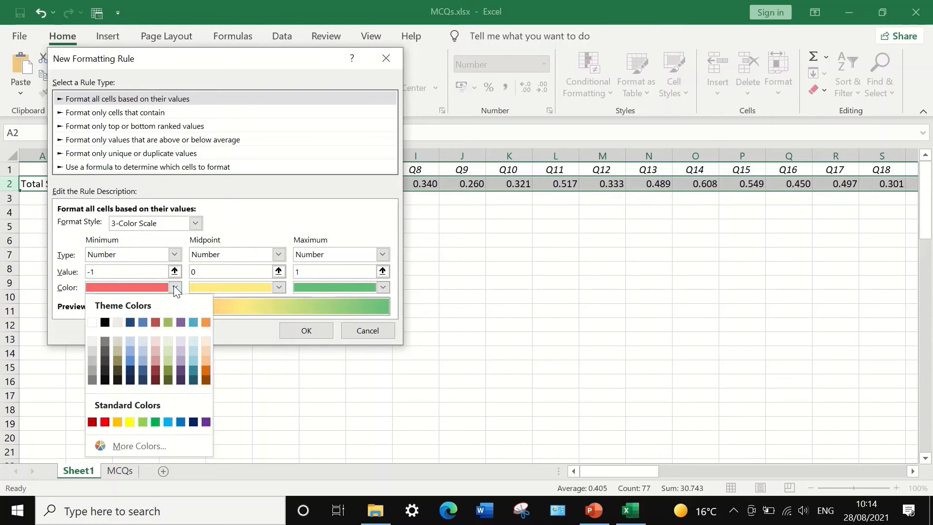
{"action": "left_click", "coordinate": [105, 422]}
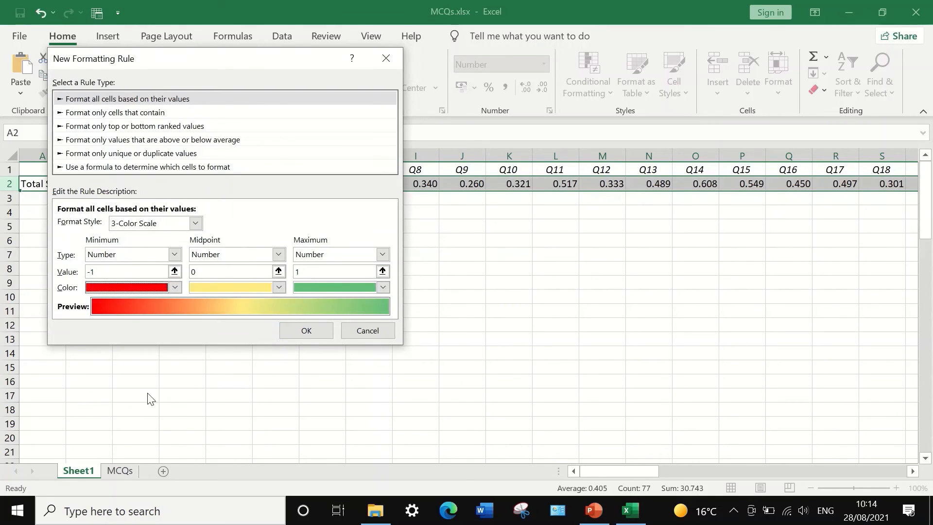
{"action": "left_click", "coordinate": [277, 287]}
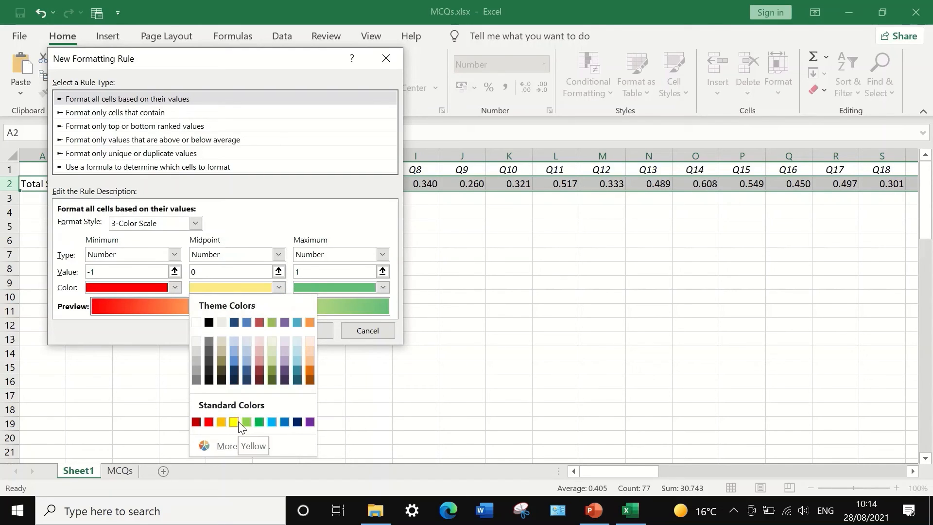
{"action": "left_click", "coordinate": [196, 323]}
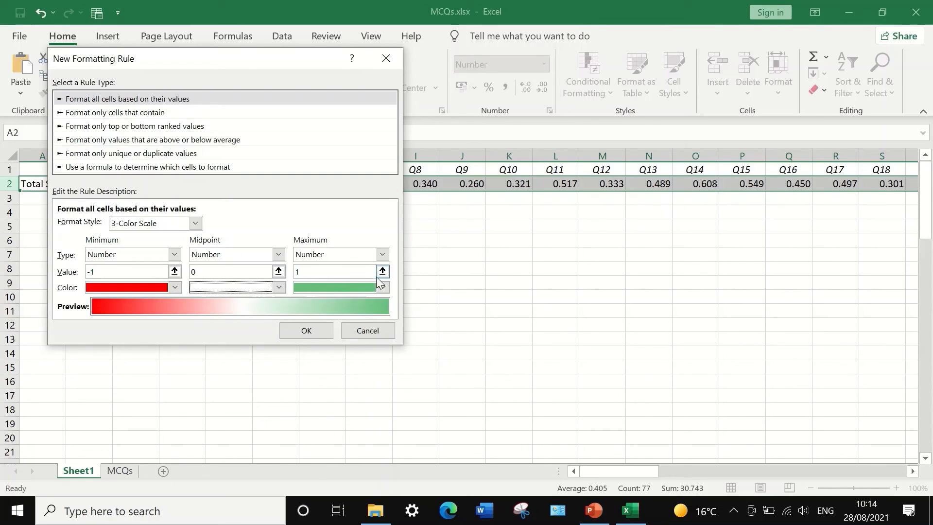
{"action": "left_click", "coordinate": [383, 288]}
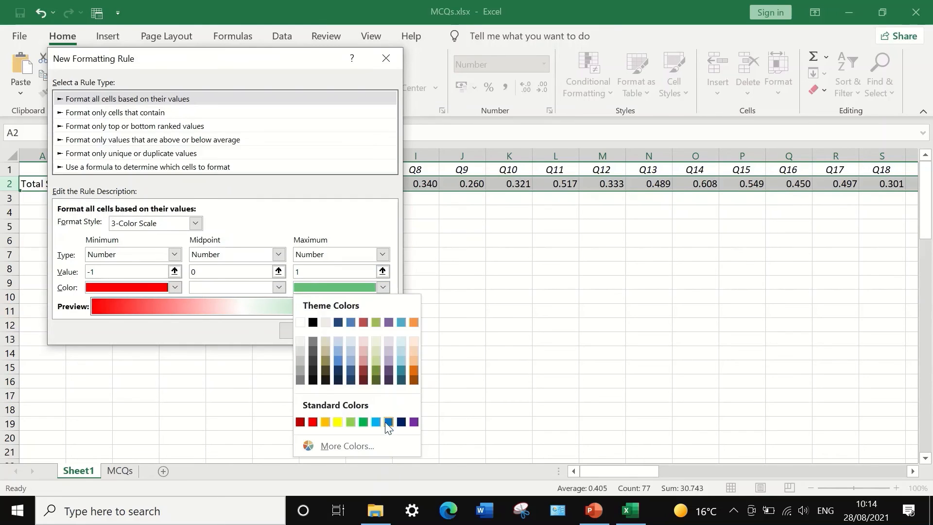
{"action": "left_click", "coordinate": [363, 422]}
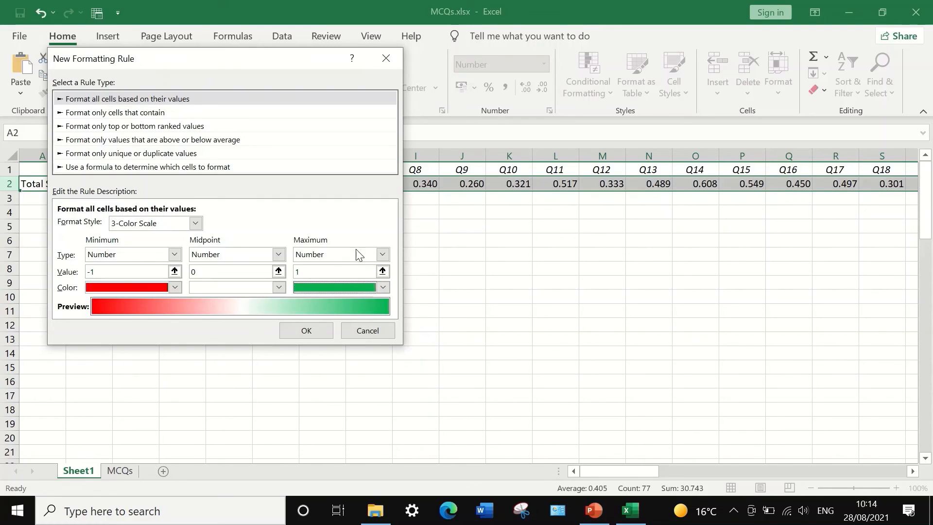
{"action": "left_click", "coordinate": [311, 329]}
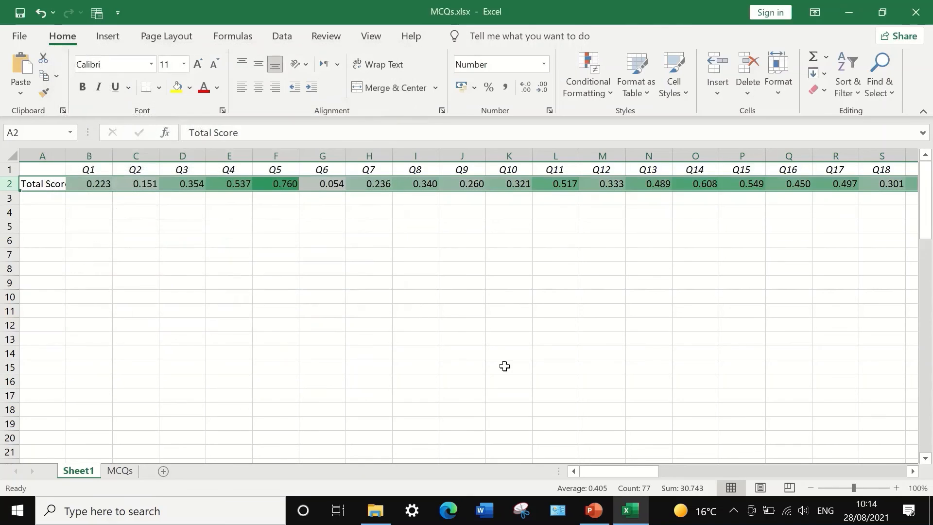
- Examine the colour-coded correlations in row 2 across the question columns up to Q57
{"action": "left_click_drag", "start_coordinate": [632, 472], "coordinate": [181, 252]}
{"action": "left_click_drag", "start_coordinate": [628, 470], "coordinate": [583, 454]}
{"action": "left_click_drag", "start_coordinate": [629, 474], "coordinate": [691, 468]}
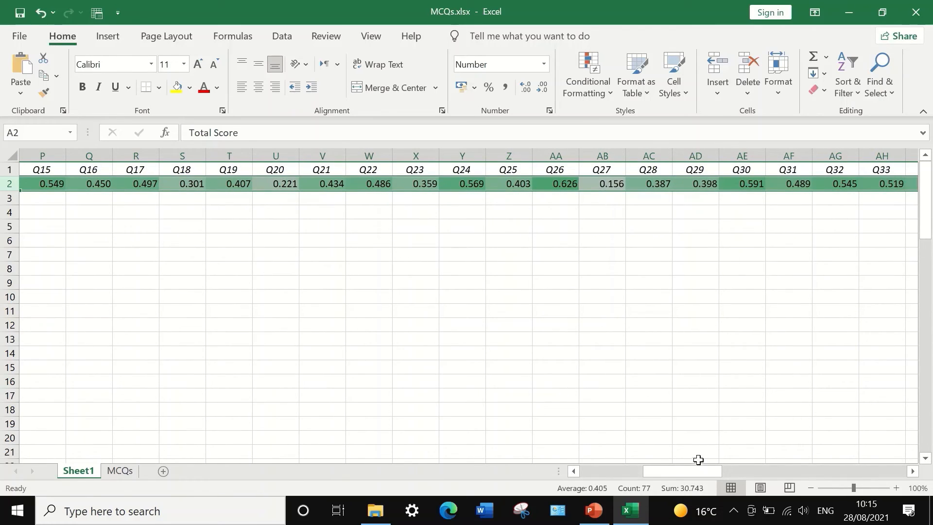
{"action": "left_click_drag", "start_coordinate": [706, 473], "coordinate": [766, 462]}
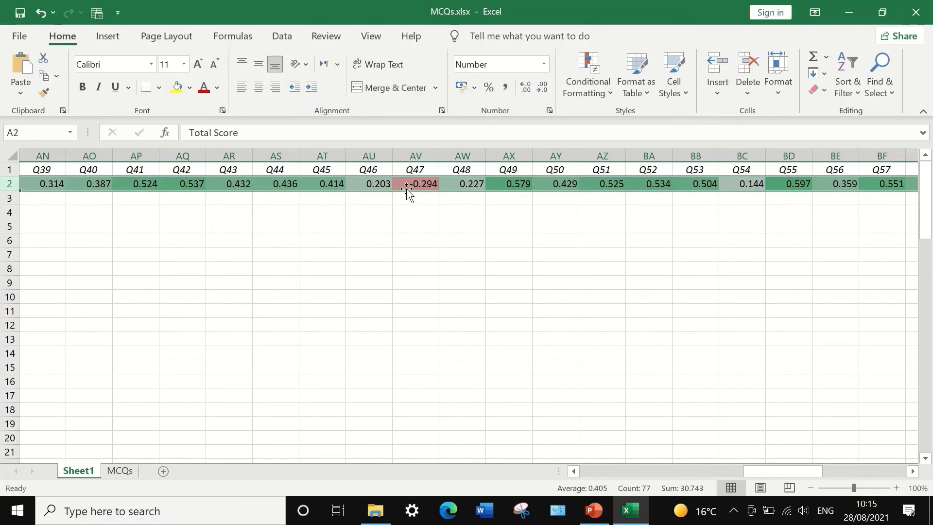
- Replace the row label in A2 with "Pt. Biserial" and make it bold
{"action": "left_click_drag", "start_coordinate": [769, 470], "coordinate": [576, 448]}
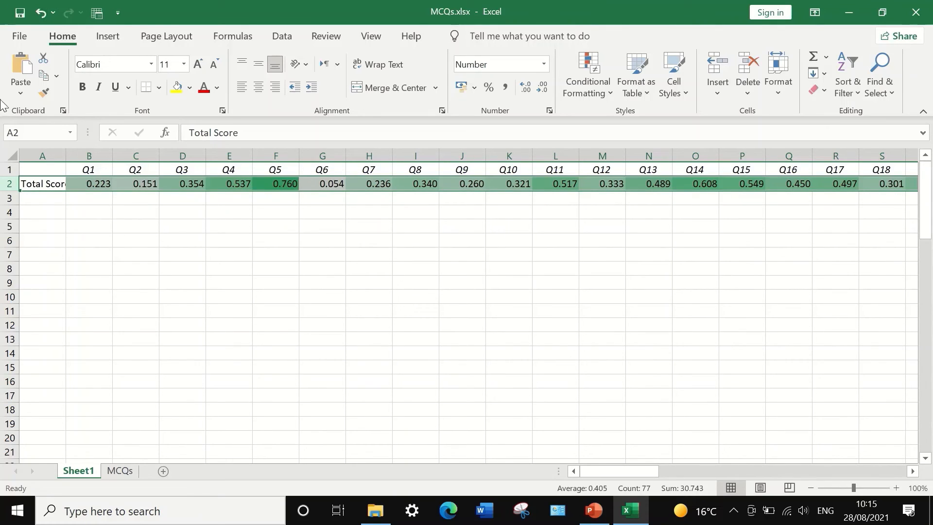
{"action": "left_click", "coordinate": [48, 184]}
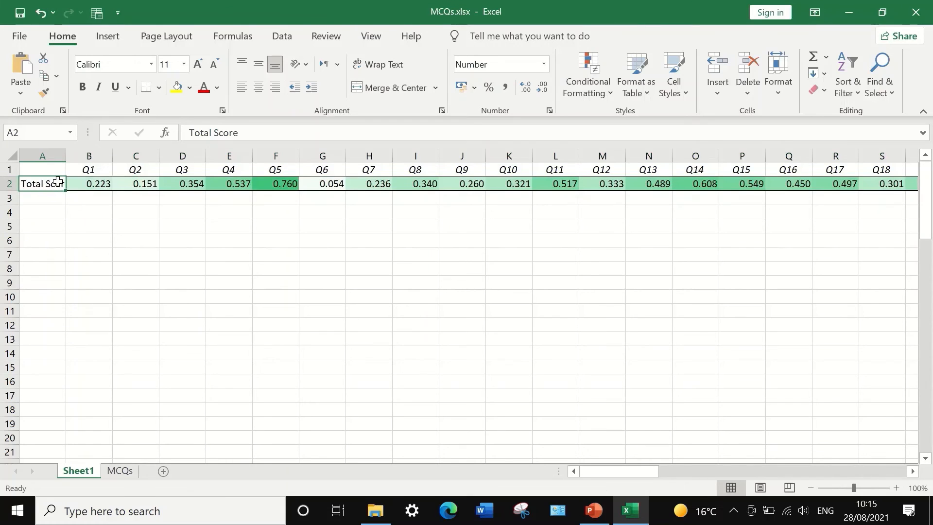
{"action": "type", "text": "Pt. Biserial"}
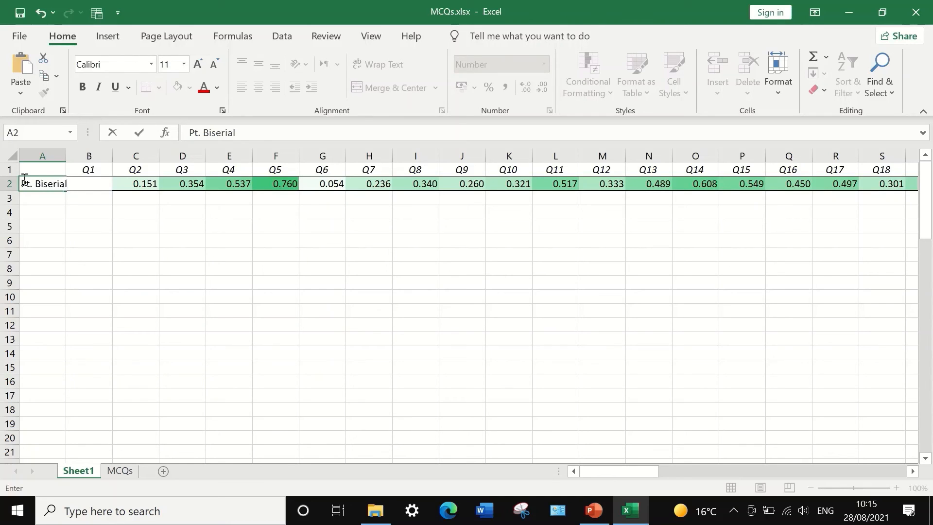
{"action": "left_click", "coordinate": [41, 184]}
{"action": "left_click_drag", "start_coordinate": [246, 134], "coordinate": [141, 121]}
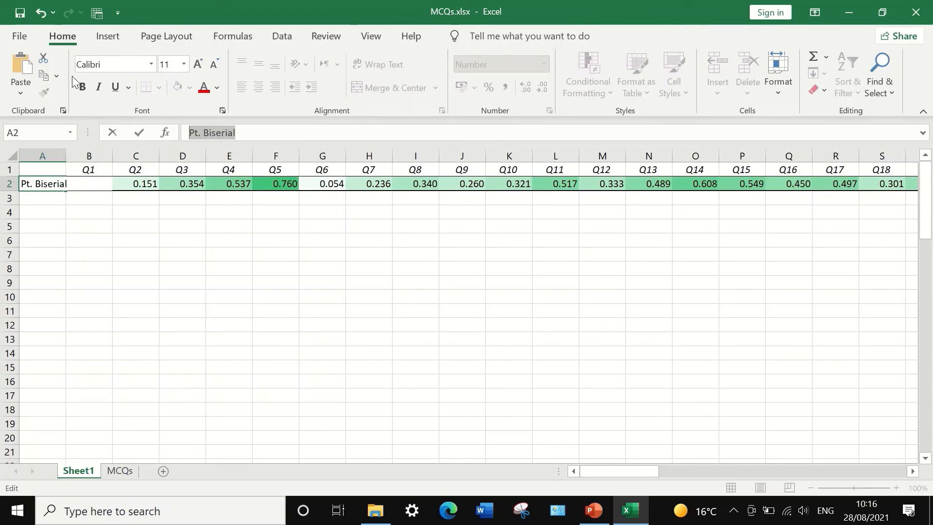
{"action": "left_click", "coordinate": [83, 87]}
{"action": "left_click", "coordinate": [86, 229]}
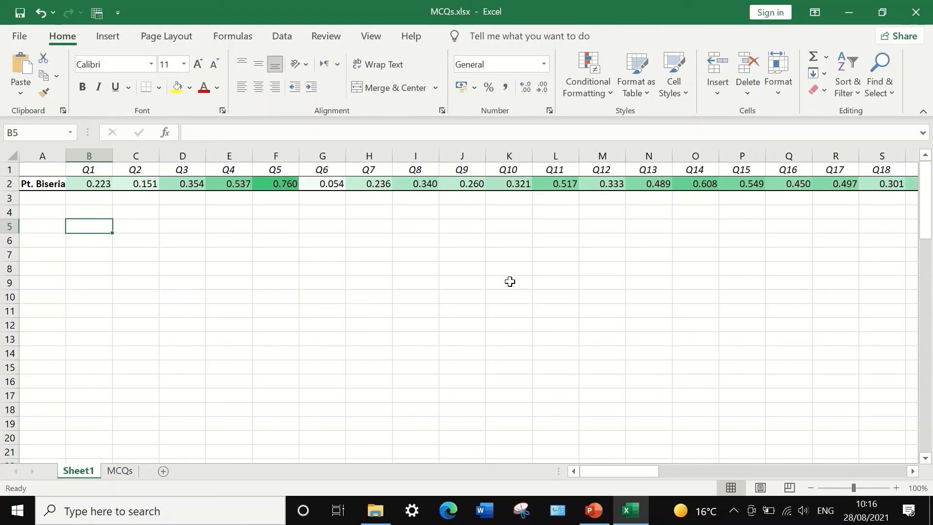
- Review the point-biserial value of Q6 and the colour-coded values of the questions from Q35 to Q73
{"action": "left_click", "coordinate": [331, 183]}
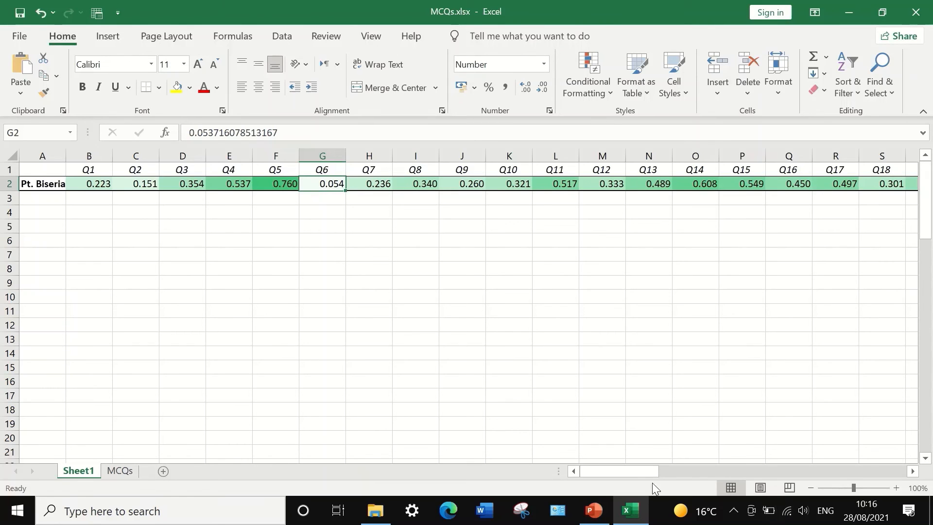
{"action": "left_click_drag", "start_coordinate": [629, 471], "coordinate": [773, 454]}
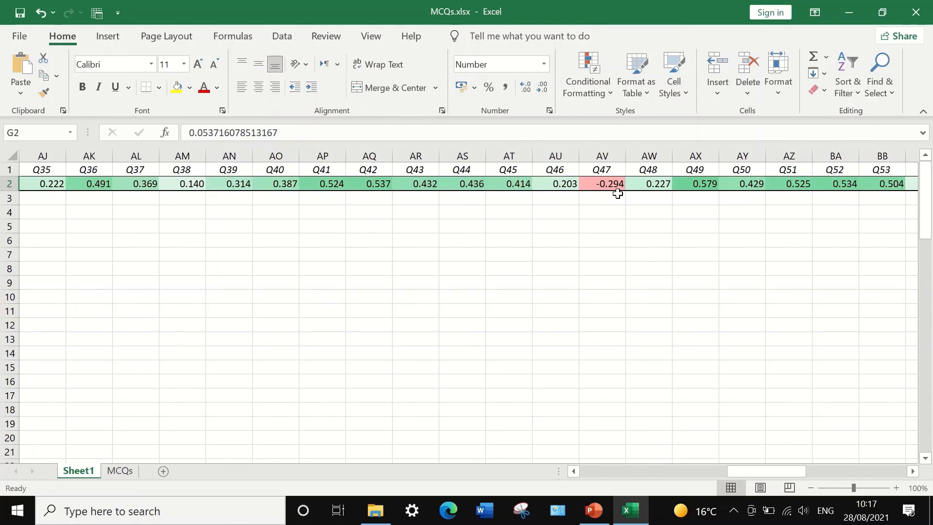
{"action": "left_click_drag", "start_coordinate": [778, 473], "coordinate": [848, 464]}
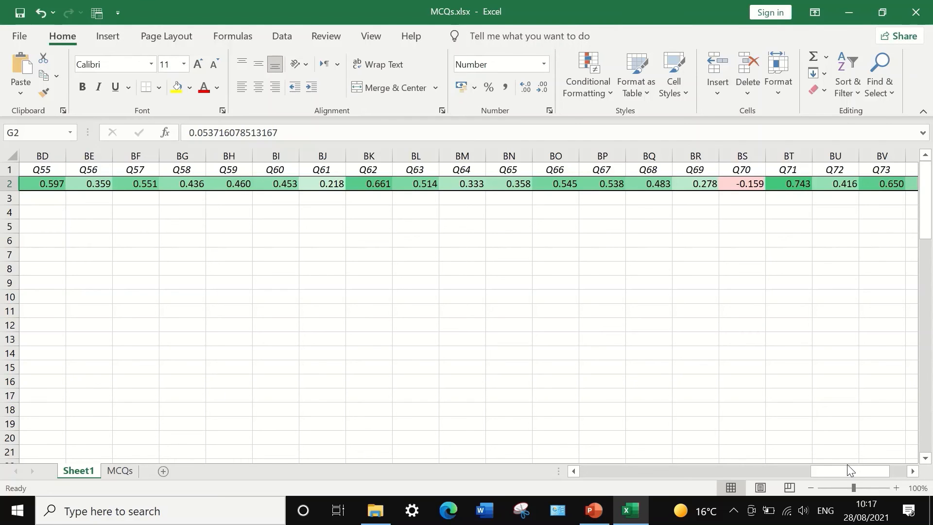
- Review the colour-coded point-biserial values from Q47 back to Q1, ending at Q5
{"action": "left_click_drag", "start_coordinate": [847, 467], "coordinate": [761, 463]}
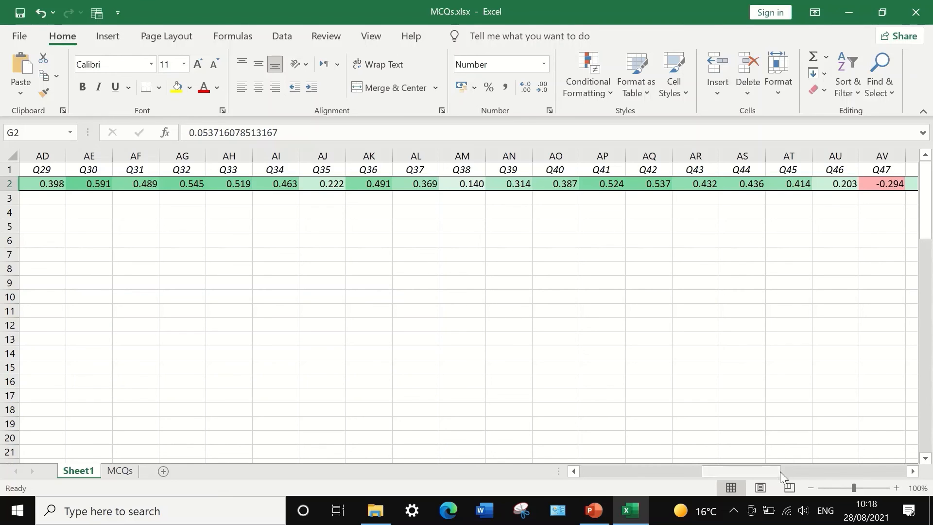
{"action": "left_click_drag", "start_coordinate": [768, 469], "coordinate": [578, 471]}
{"action": "left_click", "coordinate": [84, 225]}
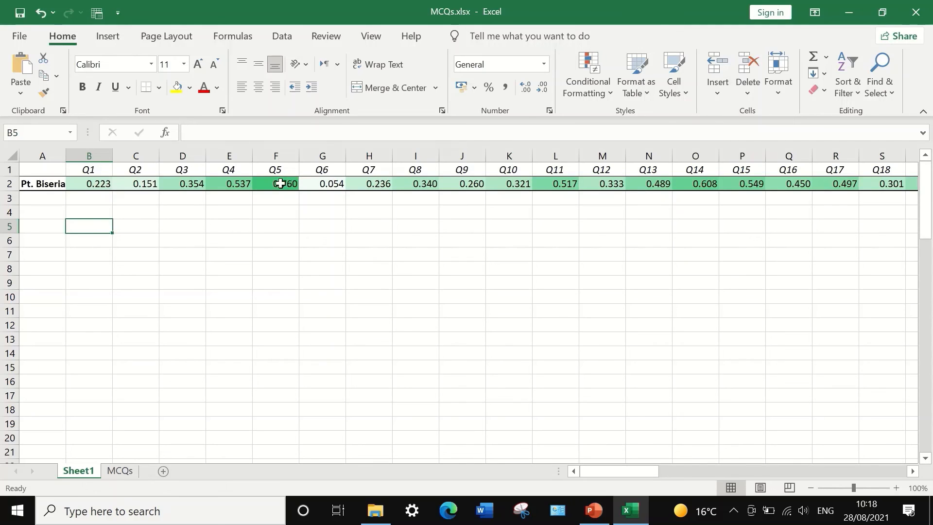
{"action": "left_click", "coordinate": [282, 200]}
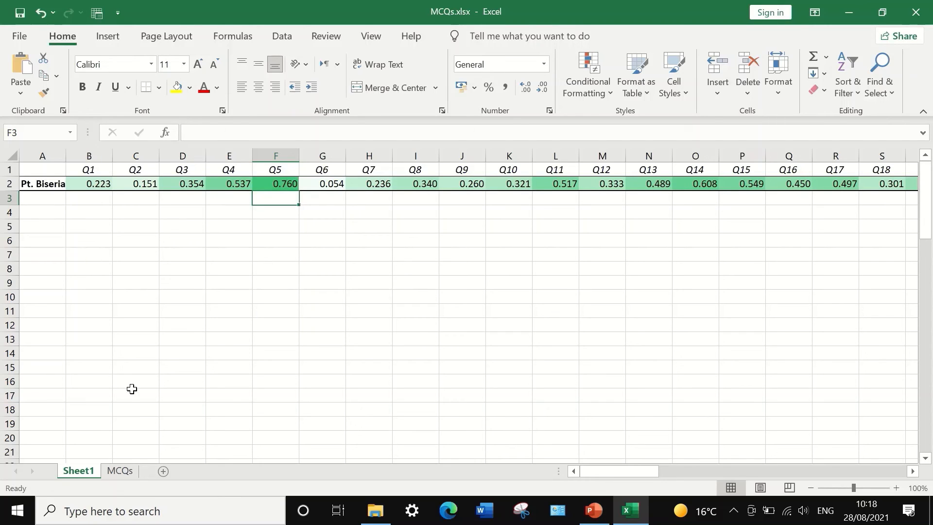
- Examine the students' item scores on the MCQs sheet for Q24 to Q42 and Q1 to Q18, and return to Sheet1
{"action": "left_click", "coordinate": [118, 474]}
{"action": "scroll", "coordinate": [191, 367], "scroll_direction": "down", "scroll_amount": 6}
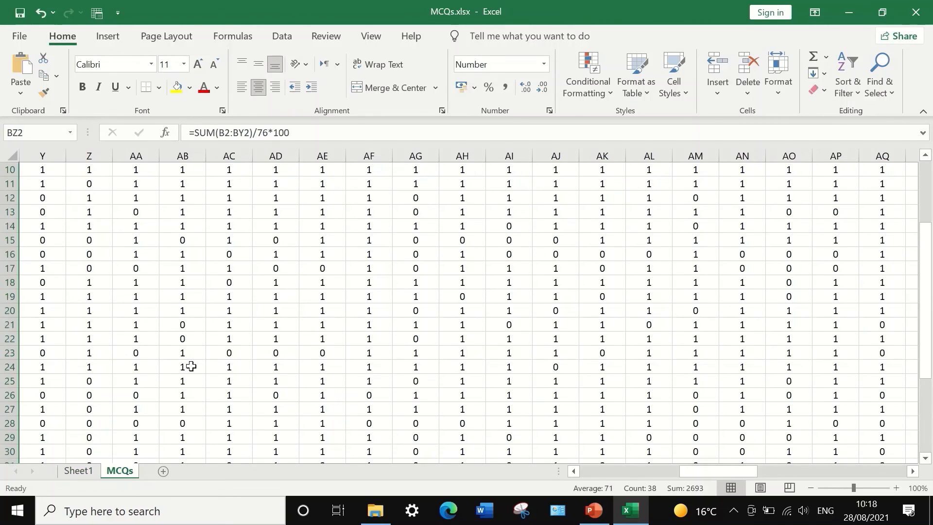
{"action": "scroll", "coordinate": [191, 367], "scroll_direction": "down", "scroll_amount": 5}
{"action": "scroll", "coordinate": [189, 369], "scroll_direction": "up", "scroll_amount": 5}
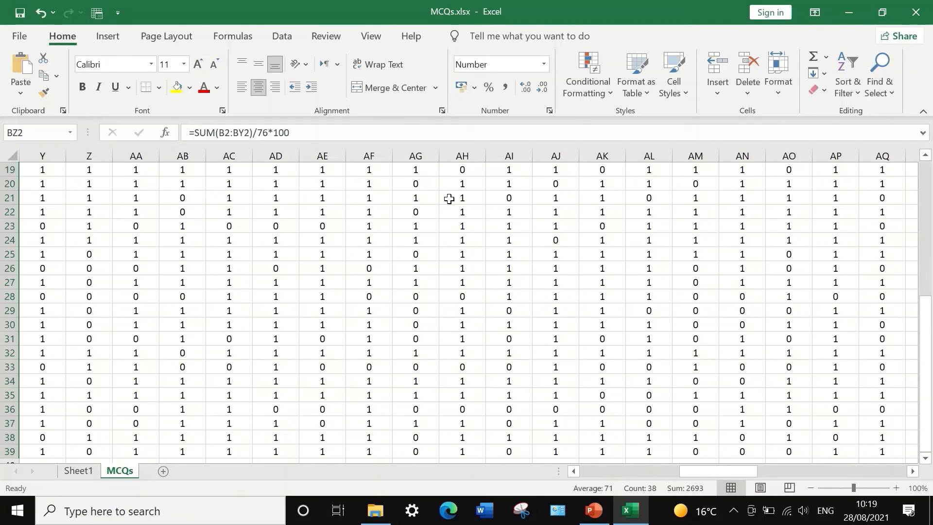
{"action": "scroll", "coordinate": [383, 230], "scroll_direction": "up", "scroll_amount": 6}
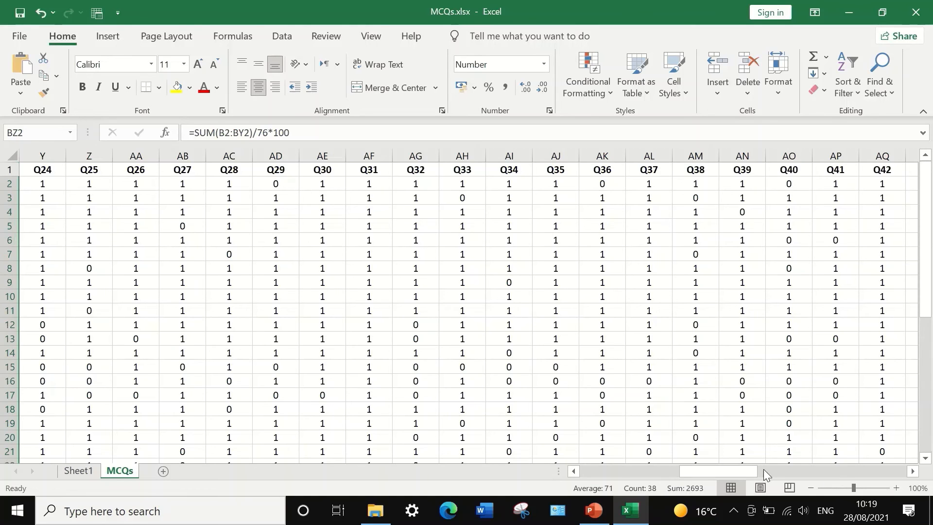
{"action": "left_click_drag", "start_coordinate": [727, 469], "coordinate": [590, 468]}
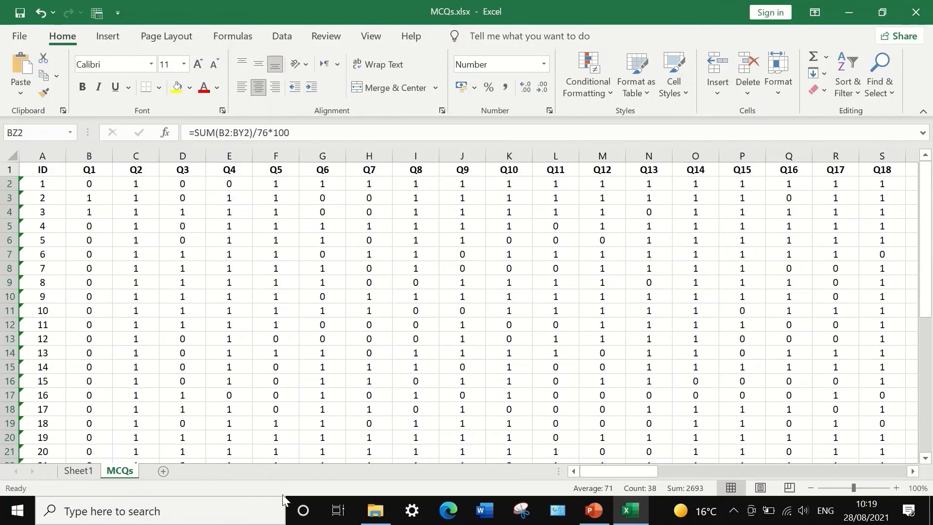
{"action": "left_click", "coordinate": [83, 470]}
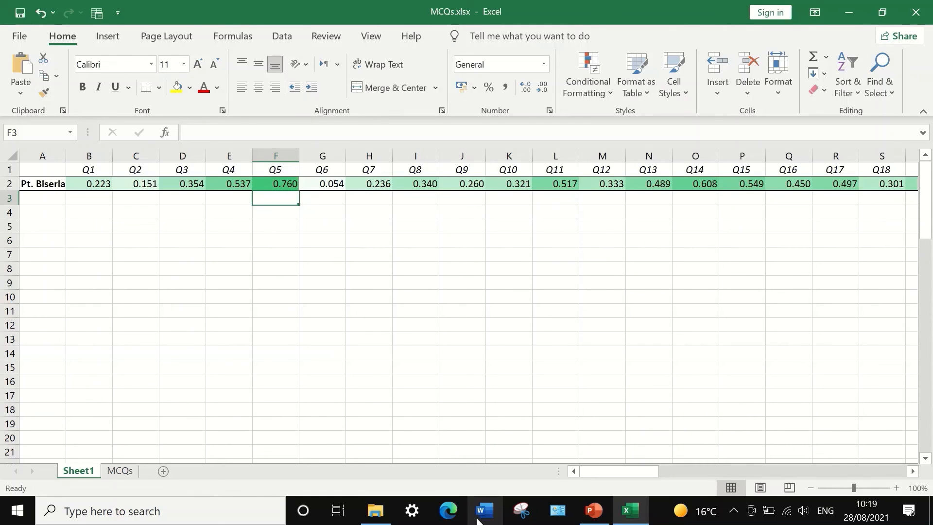
{"action": "mouse_move", "coordinate": [637, 519]}
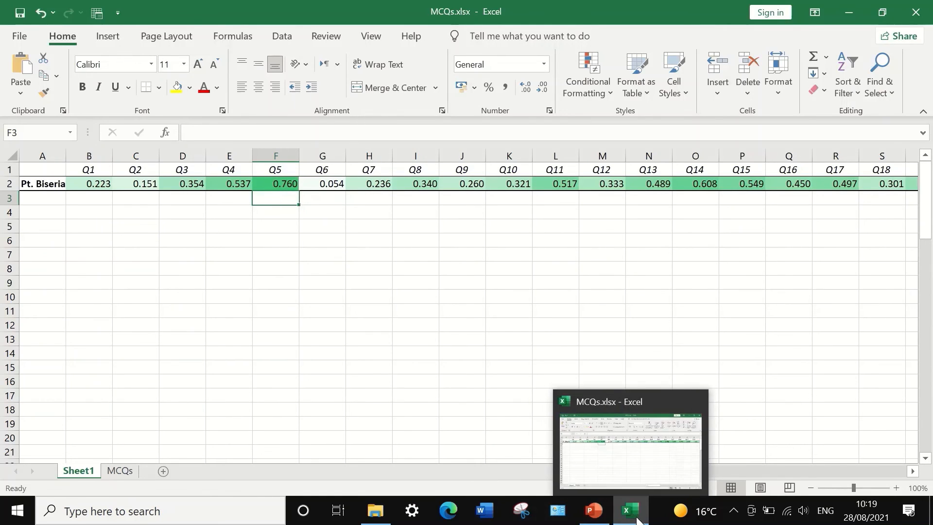
- Start a Regression from the data analysis tools on the MCQs sheet
{"action": "left_click", "coordinate": [116, 470]}
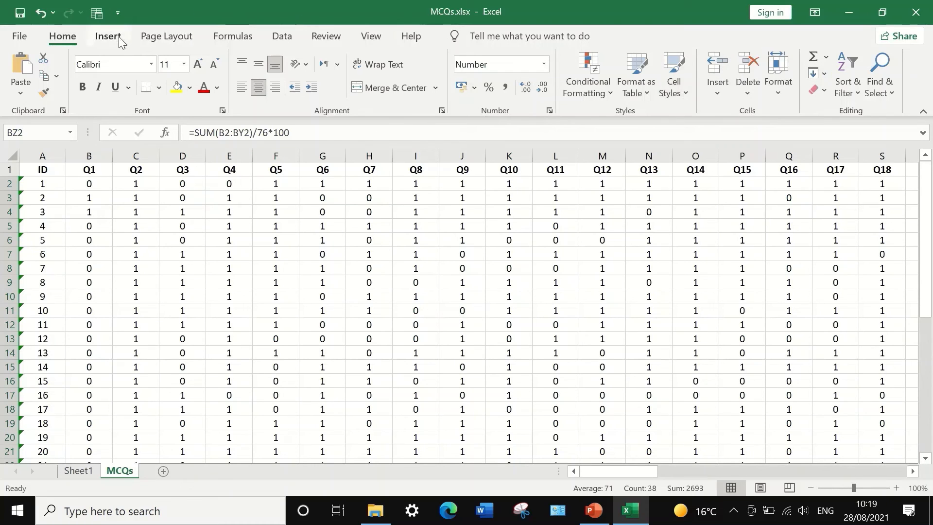
{"action": "left_click", "coordinate": [282, 36]}
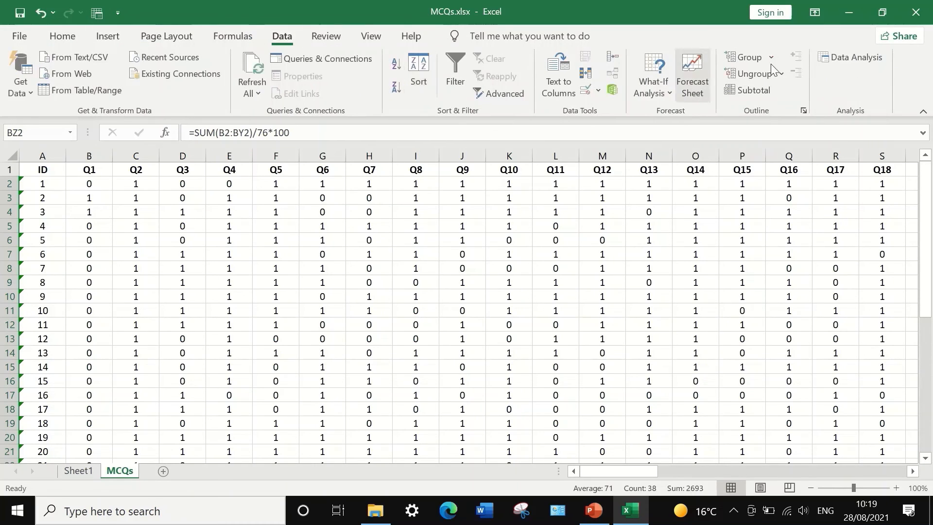
{"action": "left_click", "coordinate": [850, 56]}
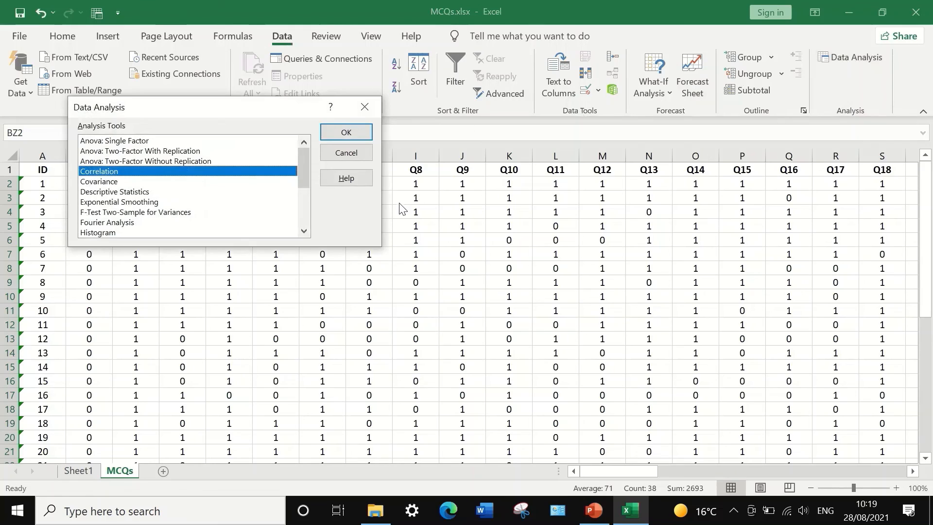
{"action": "left_click_drag", "start_coordinate": [303, 170], "coordinate": [299, 189]}
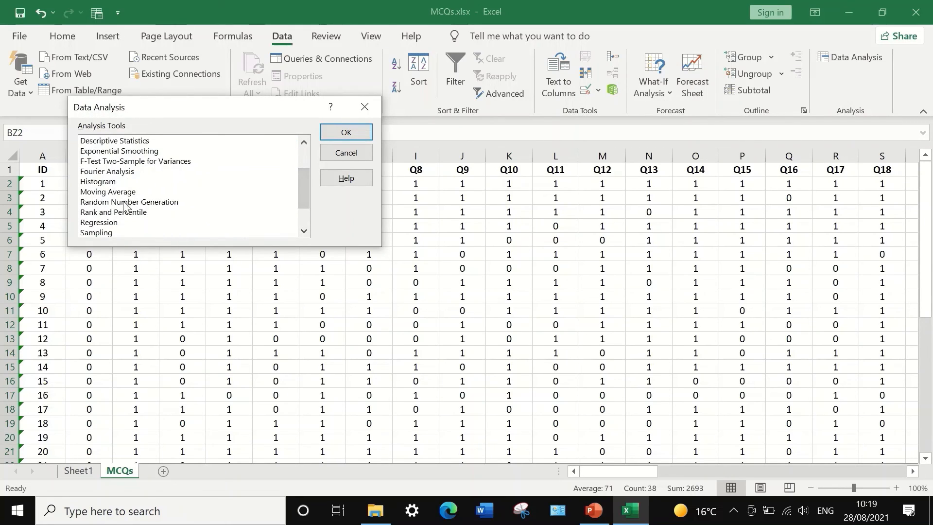
{"action": "scroll", "coordinate": [128, 207], "scroll_direction": "down", "scroll_amount": 1}
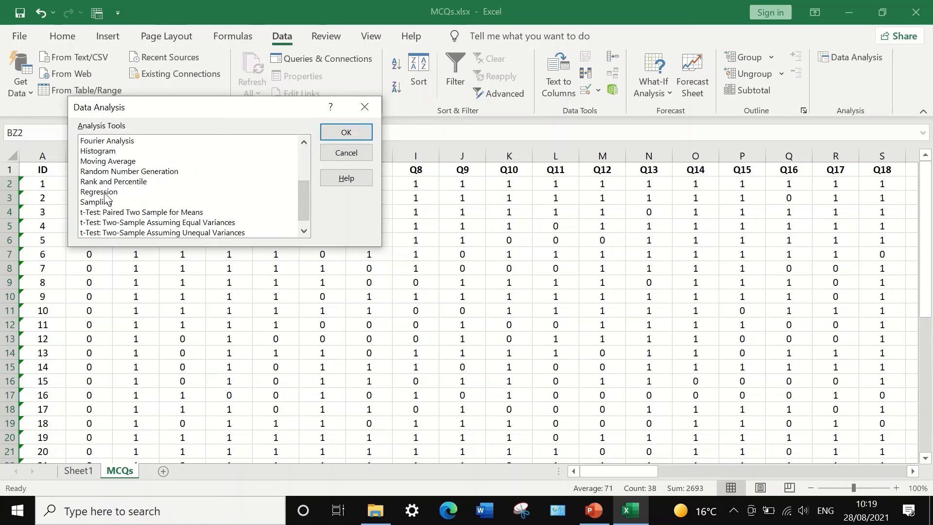
{"action": "left_click", "coordinate": [104, 192]}
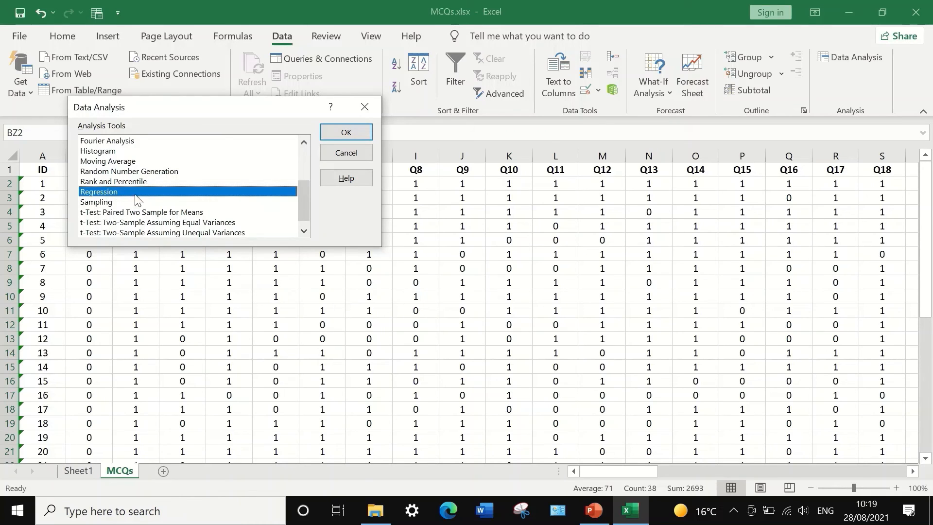
{"action": "left_click", "coordinate": [335, 133]}
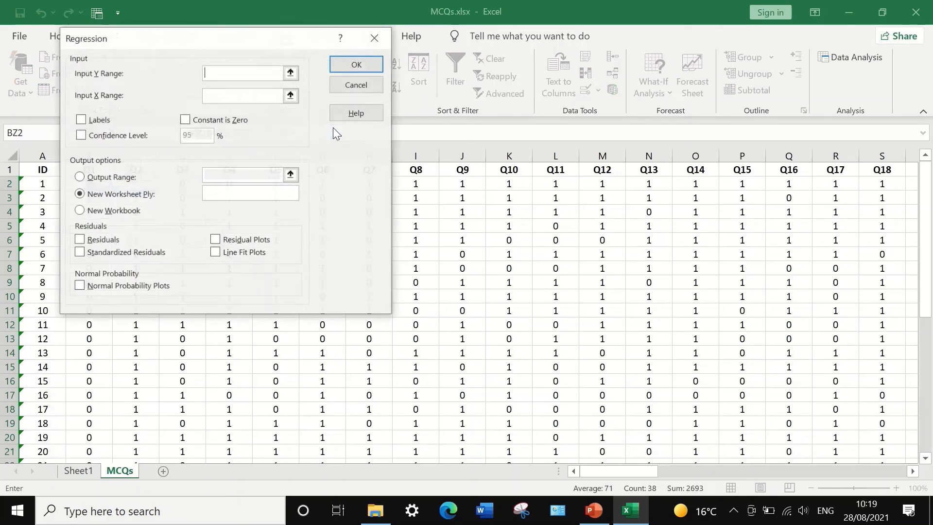
{"action": "left_click_drag", "start_coordinate": [246, 38], "coordinate": [295, 42]}
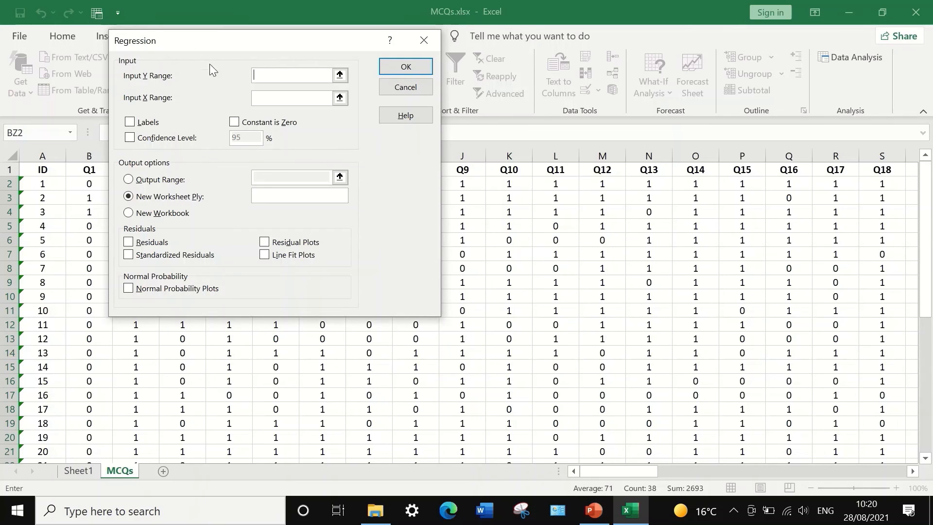
- Set the regression's Y range to the Total Score column including its header, $BZ$1:$BZ$39
{"action": "left_click", "coordinate": [339, 75]}
{"action": "left_click_drag", "start_coordinate": [608, 468], "coordinate": [853, 453]}
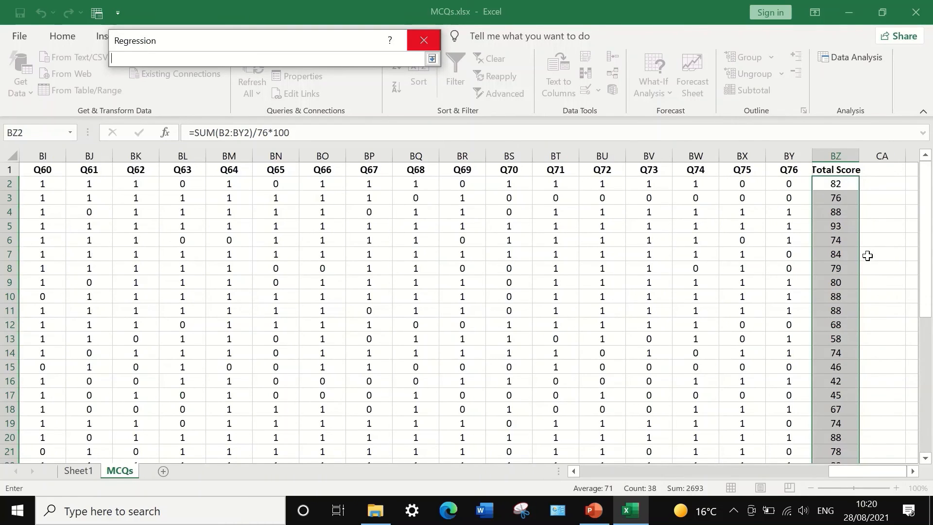
{"action": "scroll", "coordinate": [864, 254], "scroll_direction": "down", "scroll_amount": 7}
{"action": "scroll", "coordinate": [862, 294], "scroll_direction": "up", "scroll_amount": 7}
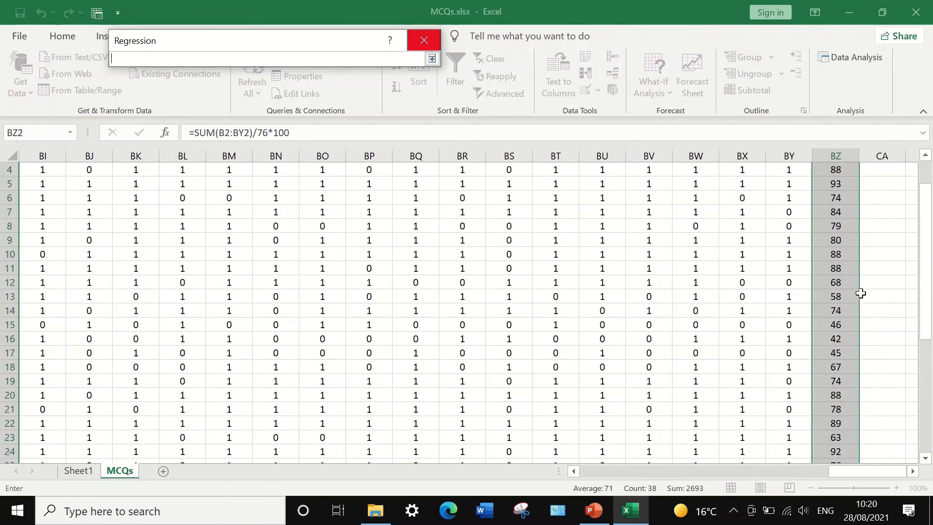
{"action": "left_click", "coordinate": [431, 59]}
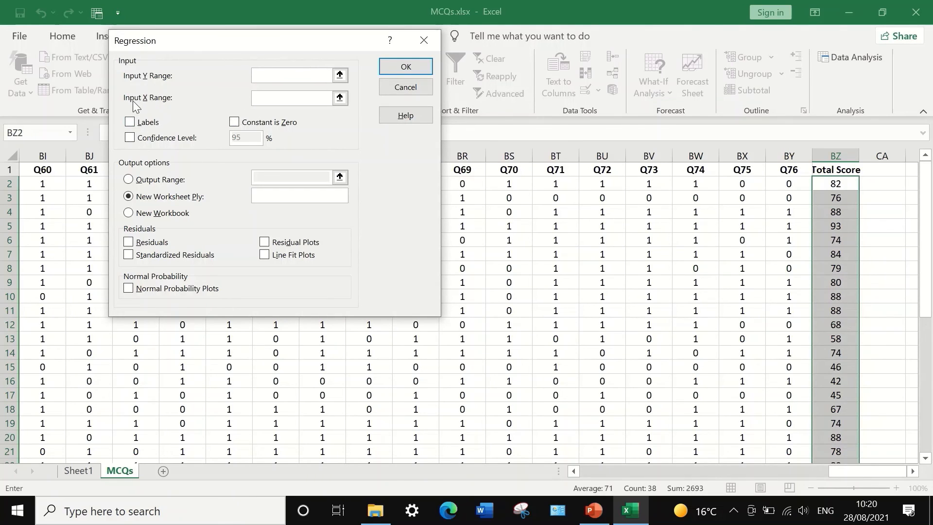
{"action": "left_click", "coordinate": [338, 76]}
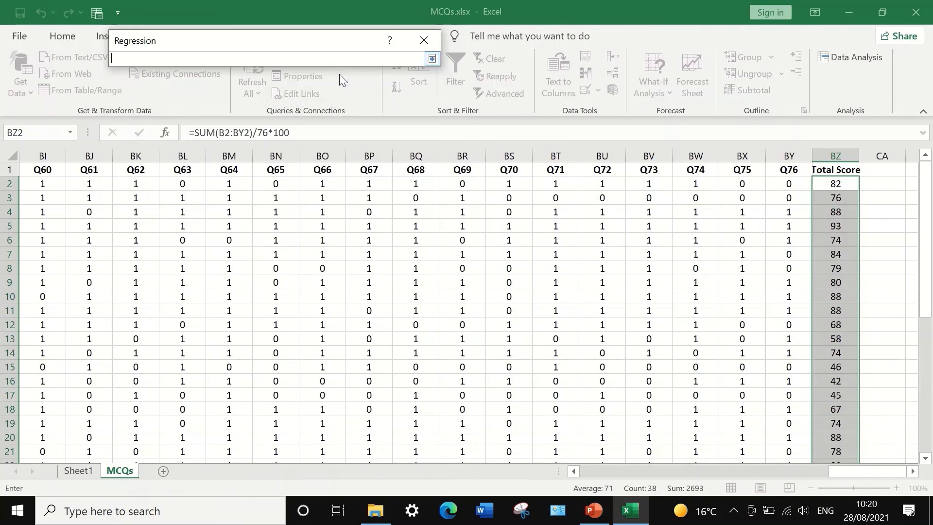
{"action": "left_click", "coordinate": [832, 167]}
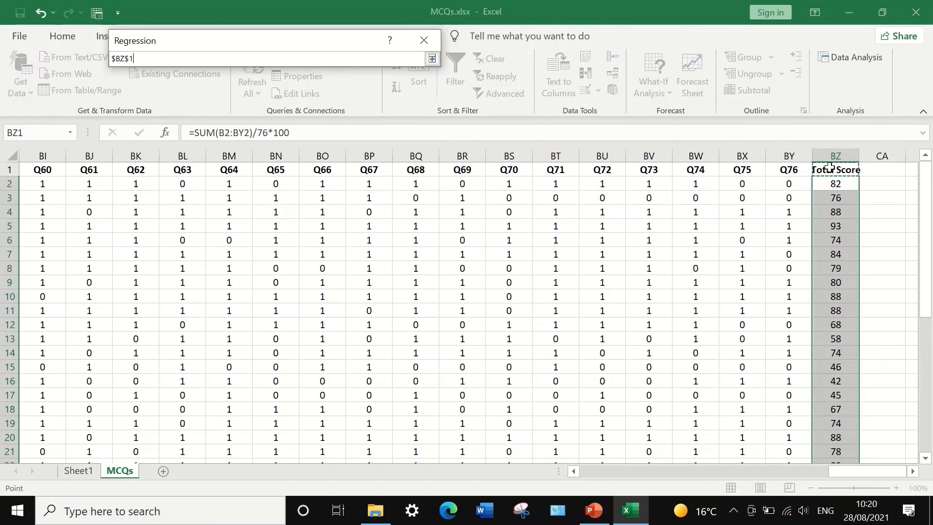
{"action": "key", "text": "ctrl+shift+Down"}
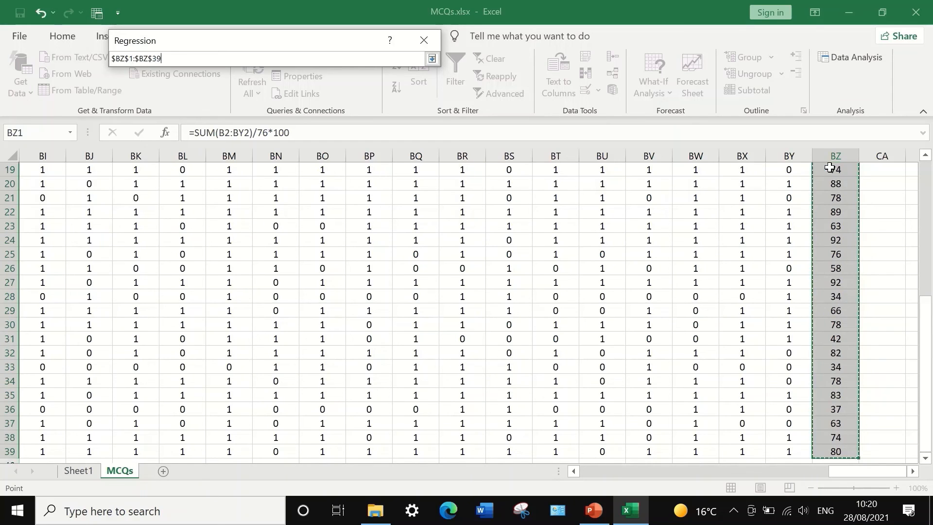
{"action": "scroll", "coordinate": [893, 347], "scroll_direction": "down", "scroll_amount": 1}
{"action": "scroll", "coordinate": [889, 340], "scroll_direction": "up", "scroll_amount": 8}
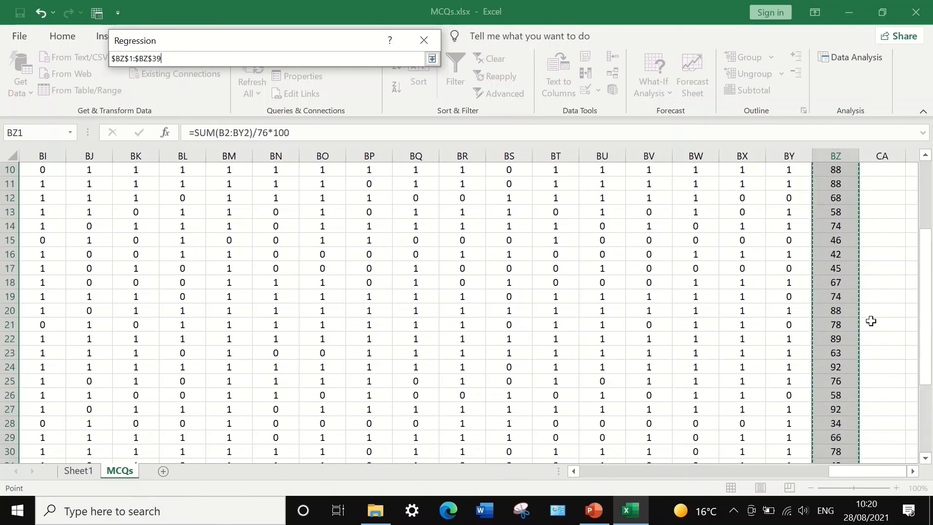
{"action": "left_click", "coordinate": [432, 56]}
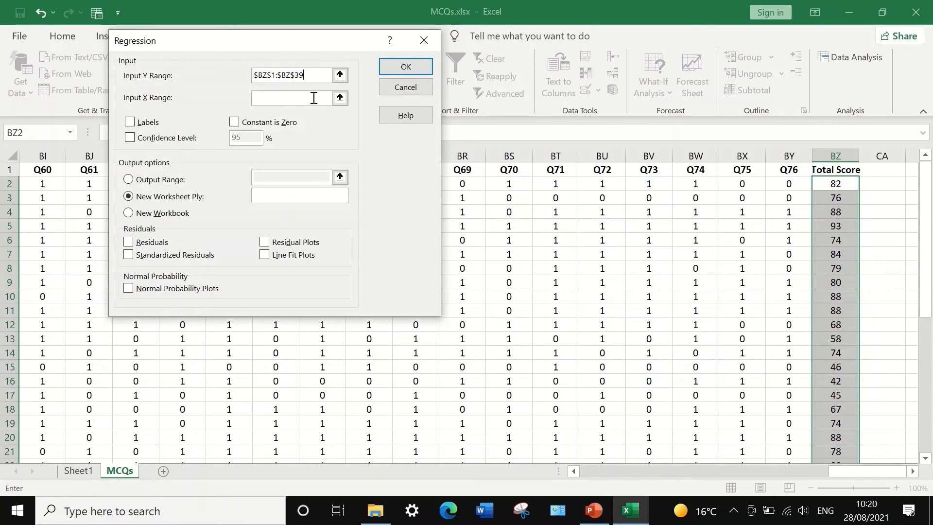
- Set the regression's X range to the Q5 column including its header, $F$1:$F$39
{"action": "left_click", "coordinate": [340, 97]}
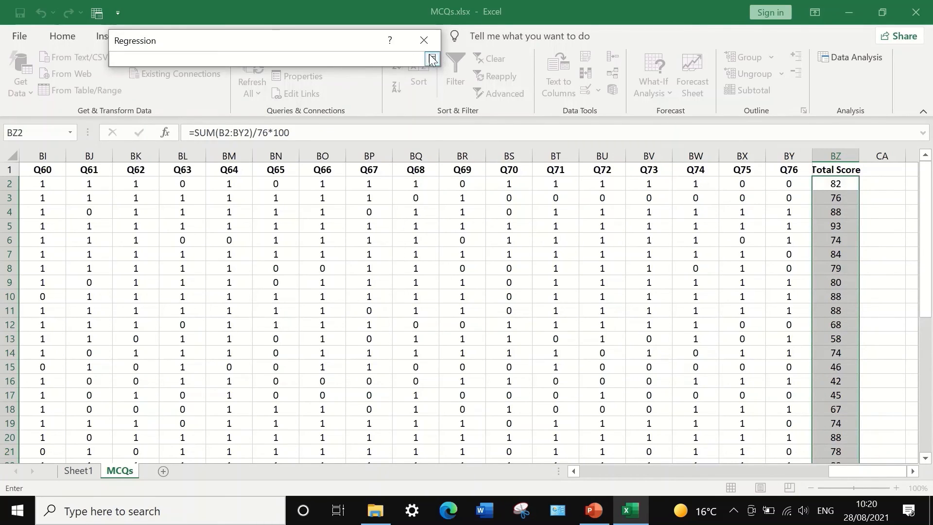
{"action": "left_click", "coordinate": [431, 59]}
{"action": "left_click", "coordinate": [340, 98]}
{"action": "left_click_drag", "start_coordinate": [854, 471], "coordinate": [595, 471]}
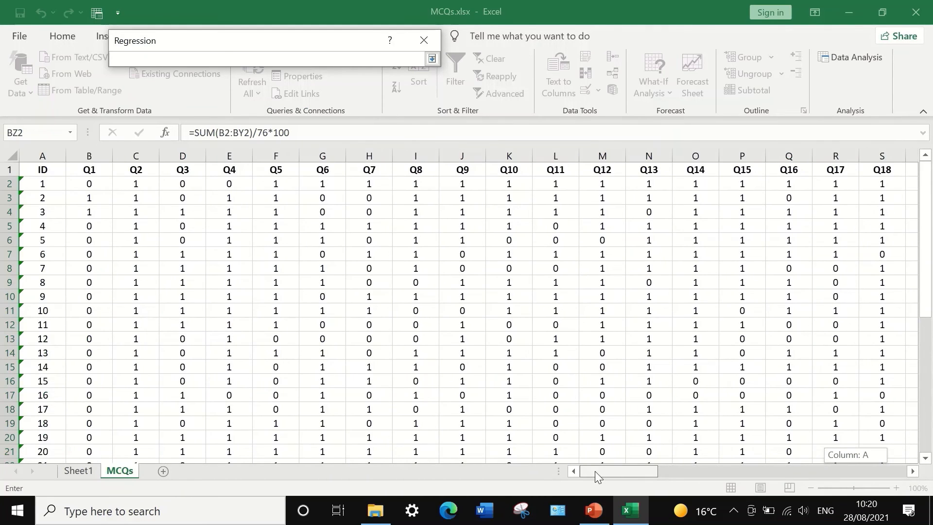
{"action": "left_click", "coordinate": [276, 169]}
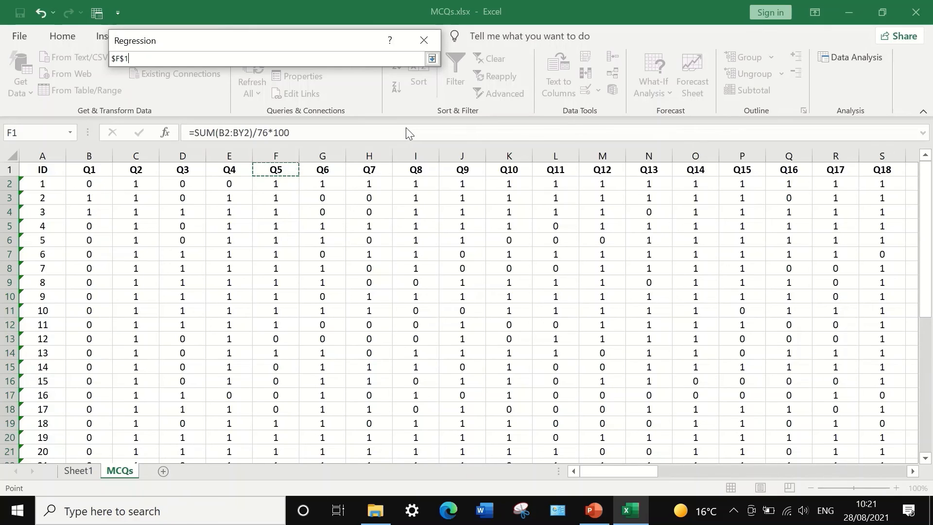
{"action": "key", "text": "ctrl+shift+Down"}
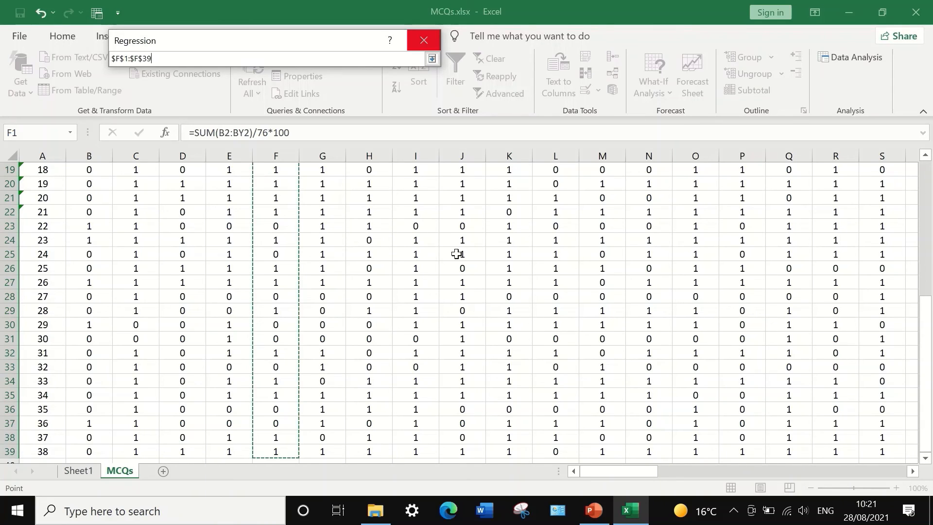
{"action": "left_click", "coordinate": [434, 59]}
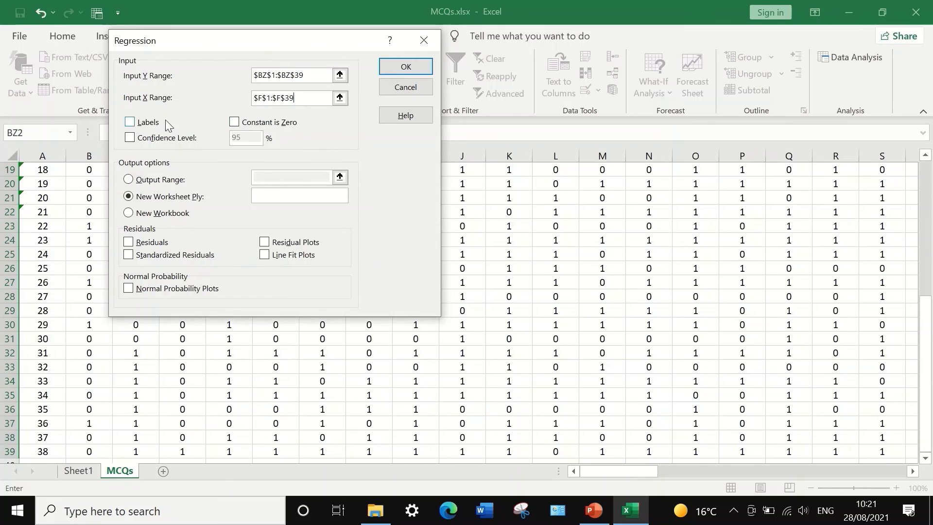
- Check that the regression's X range $F$1:$F$39 covers the Q5 column from its header to the last student
{"action": "left_click_drag", "start_coordinate": [252, 45], "coordinate": [453, 59]}
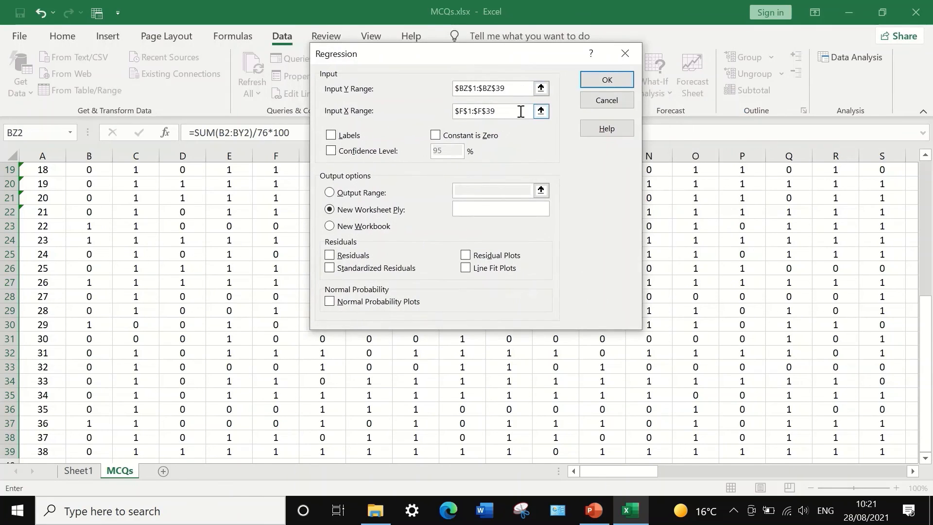
{"action": "left_click", "coordinate": [540, 112]}
{"action": "scroll", "coordinate": [300, 208], "scroll_direction": "up", "scroll_amount": 6}
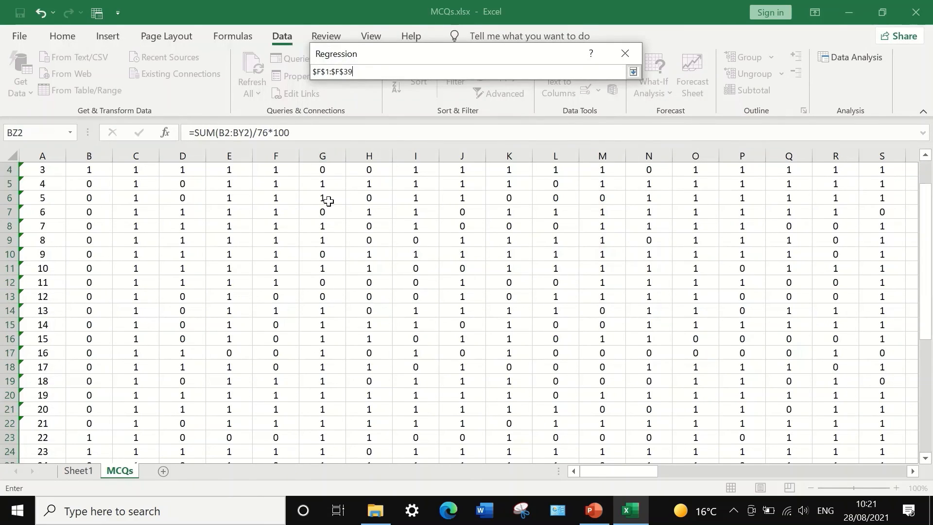
{"action": "left_click", "coordinate": [632, 72]}
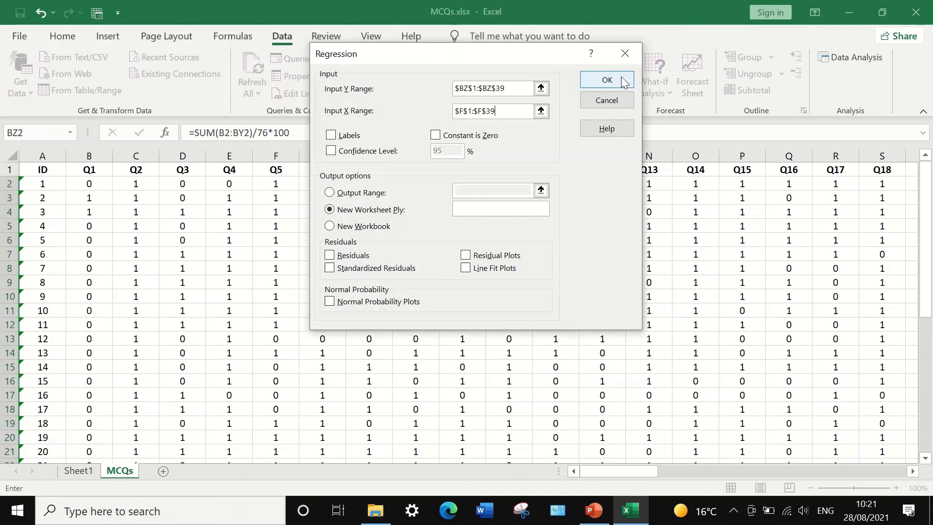
{"action": "left_click", "coordinate": [541, 112]}
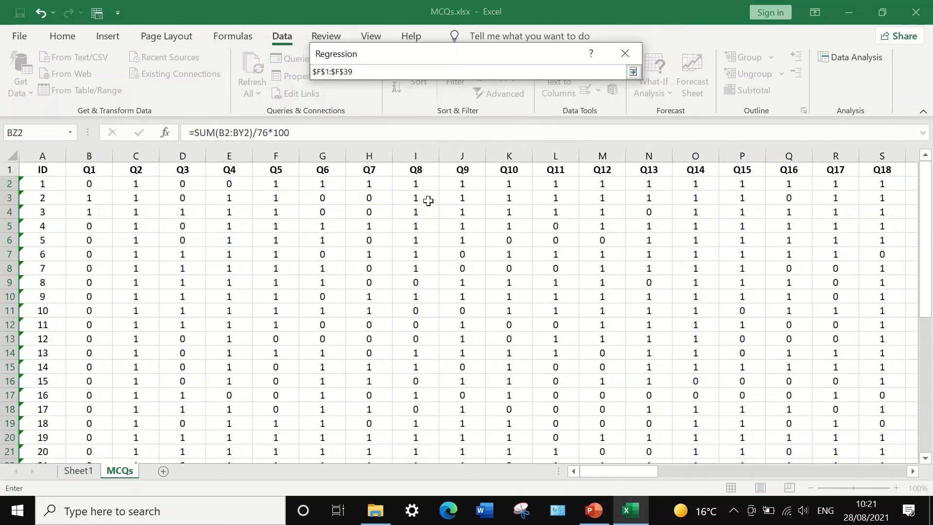
{"action": "left_click", "coordinate": [285, 171]}
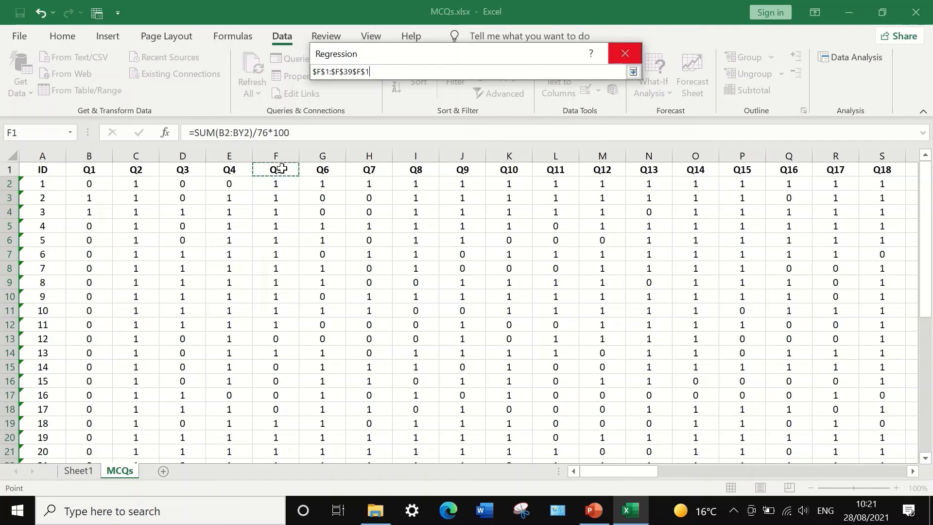
{"action": "scroll", "coordinate": [331, 187], "scroll_direction": "down", "scroll_amount": 6}
{"action": "key", "text": "BackSpace"}
{"action": "key", "text": "BackSpace"}
{"action": "key", "text": "BackSpace"}
{"action": "key", "text": "BackSpace"}
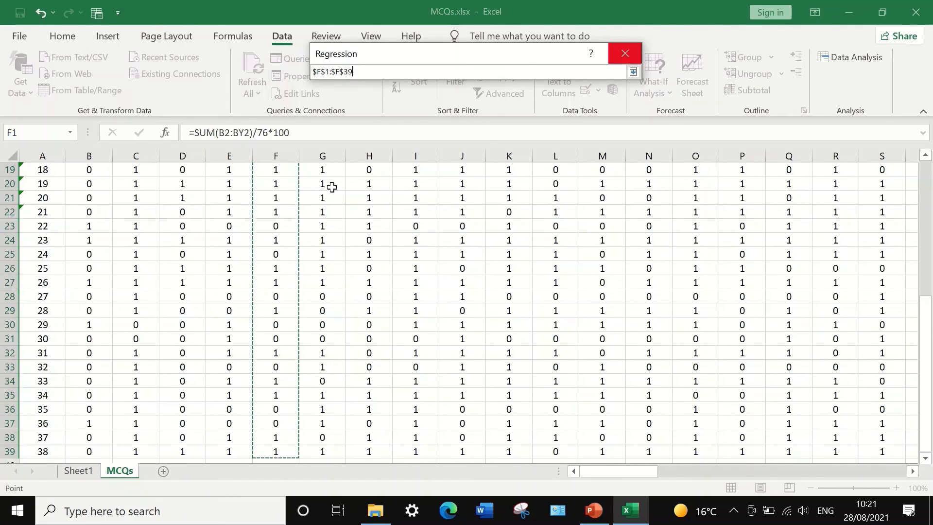
{"action": "scroll", "coordinate": [290, 298], "scroll_direction": "up", "scroll_amount": 5}
{"action": "scroll", "coordinate": [290, 299], "scroll_direction": "up", "scroll_amount": 1}
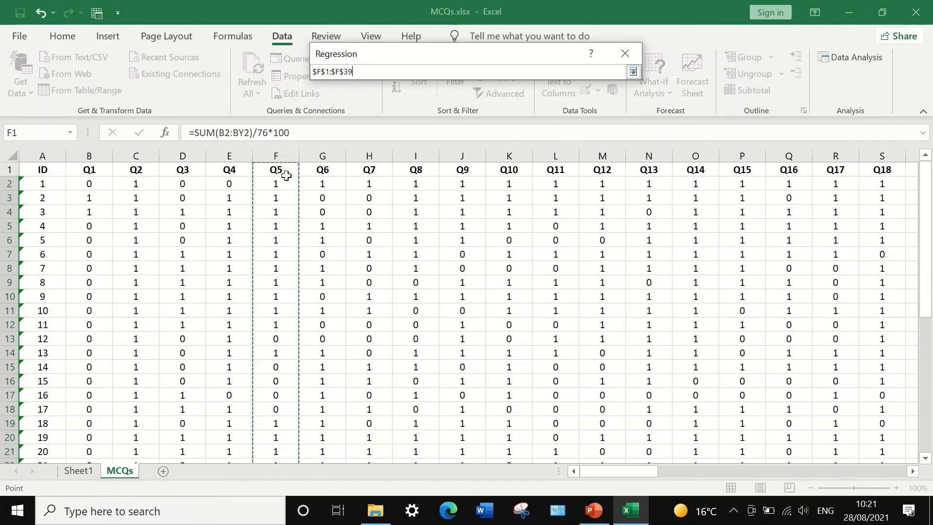
{"action": "left_click", "coordinate": [632, 71]}
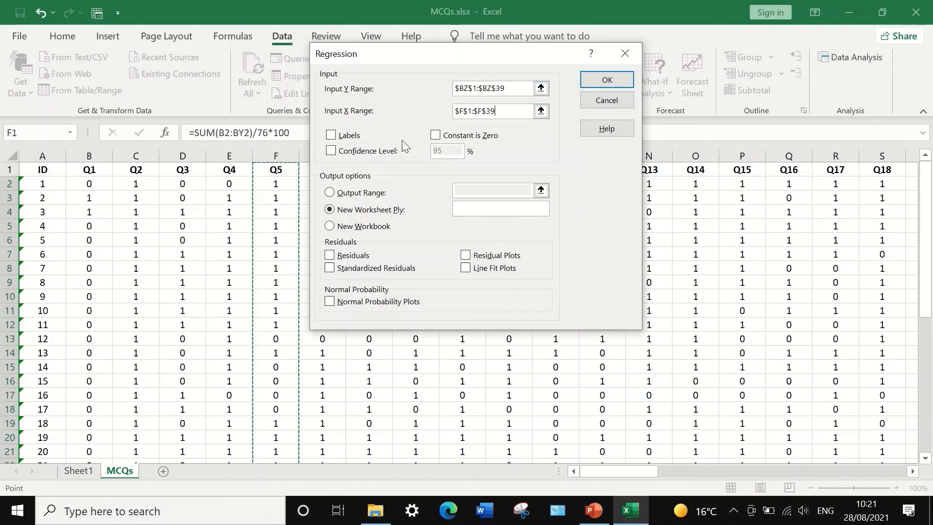
- Enable Labels and run the regression with its output on a new worksheet
{"action": "left_click", "coordinate": [326, 133]}
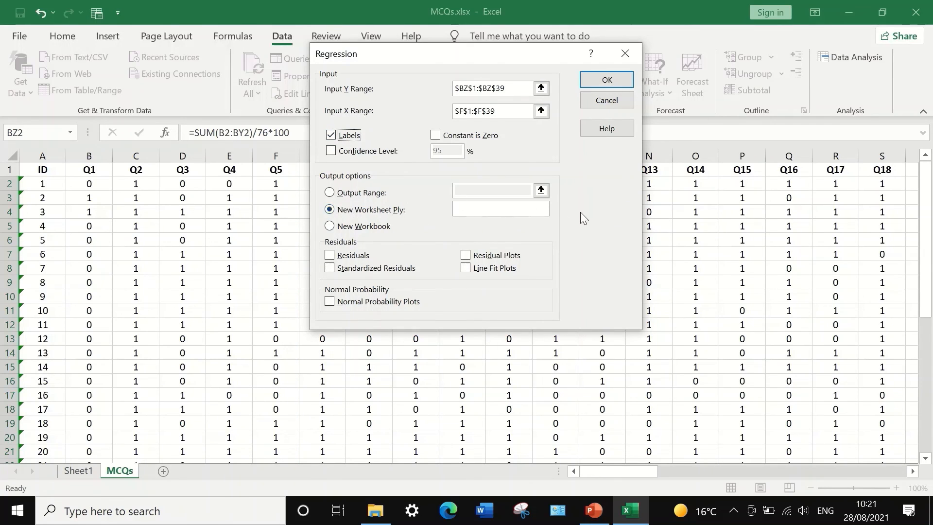
{"action": "left_click", "coordinate": [601, 86]}
{"action": "scroll", "coordinate": [486, 257], "scroll_direction": "down", "scroll_amount": 1}
{"action": "scroll", "coordinate": [486, 262], "scroll_direction": "up", "scroll_amount": 1}
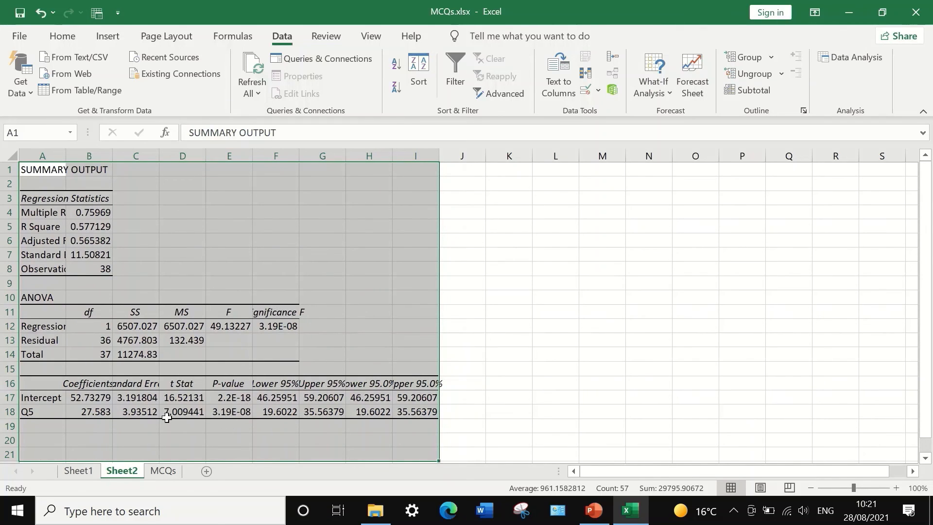
- Highlight the Q5 row of the regression output in yellow
{"action": "left_click", "coordinate": [33, 413]}
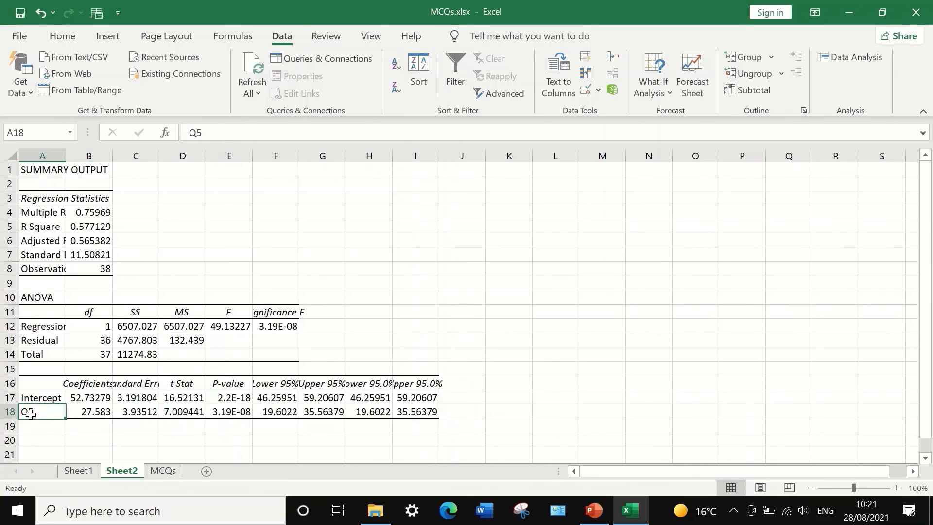
{"action": "left_click", "coordinate": [11, 413]}
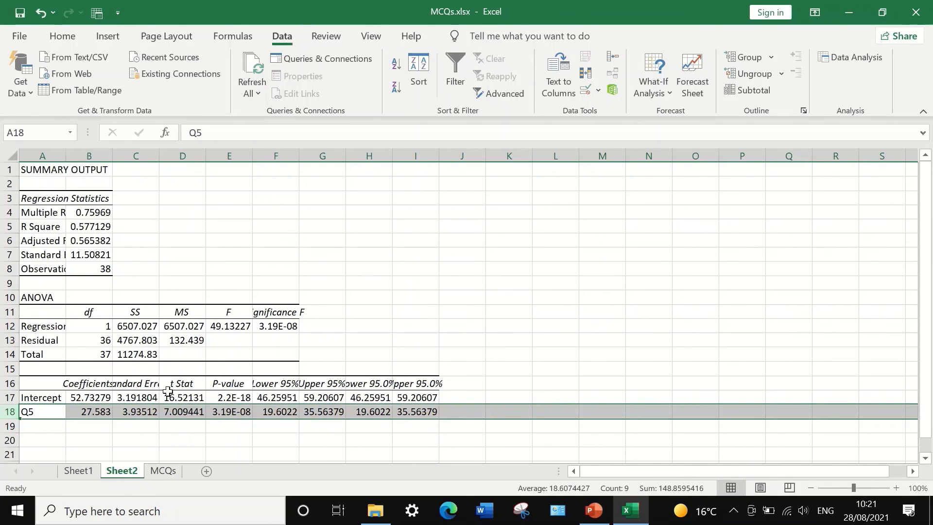
{"action": "left_click", "coordinate": [73, 36]}
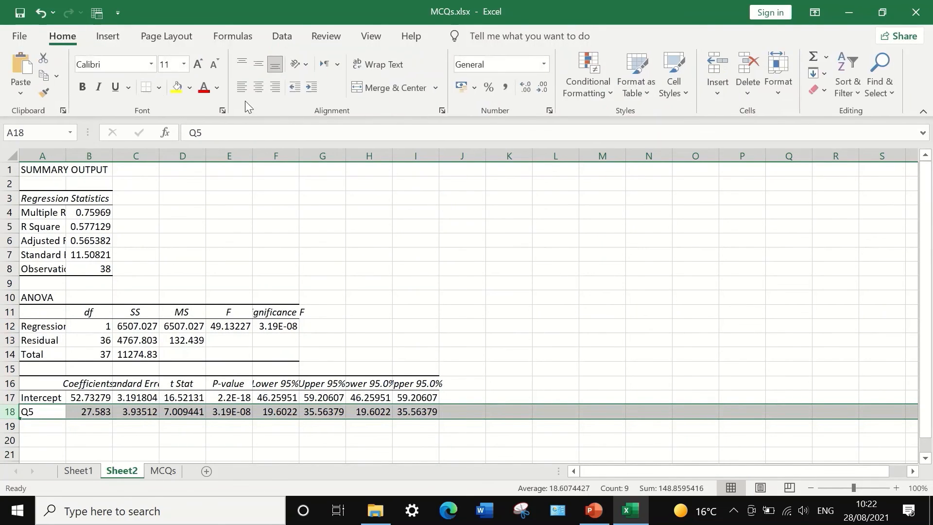
{"action": "left_click", "coordinate": [176, 88]}
{"action": "left_click", "coordinate": [320, 452]}
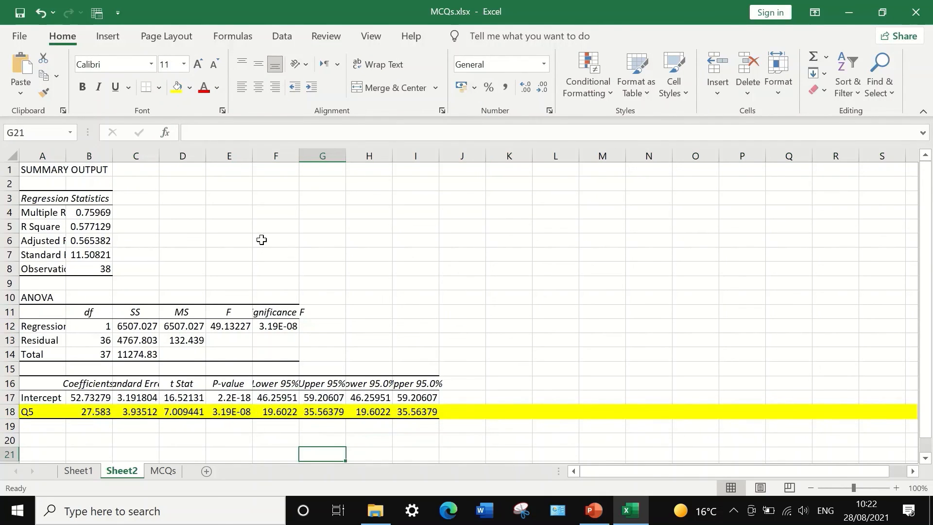
- Widen the P-value column and format the Q5 row as Number with three decimal places
{"action": "left_click_drag", "start_coordinate": [252, 156], "coordinate": [389, 181]}
{"action": "left_click", "coordinate": [355, 414]}
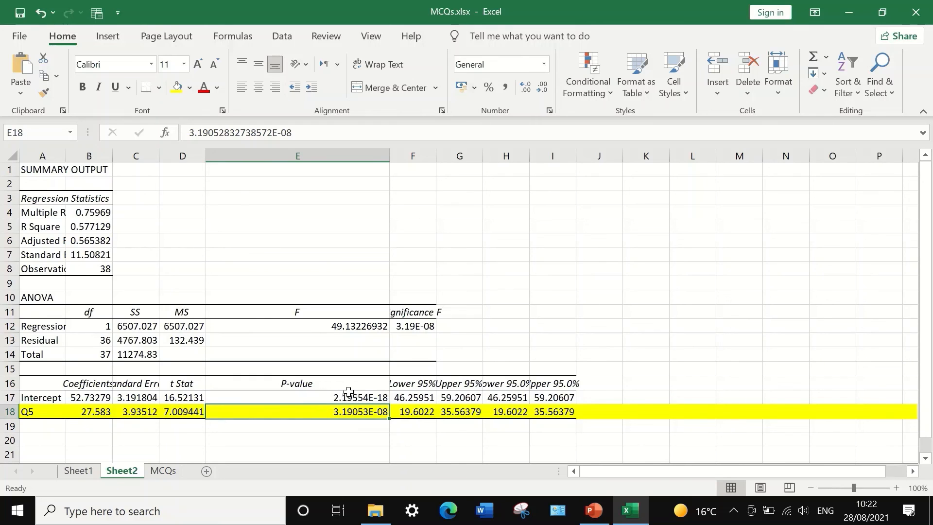
{"action": "left_click", "coordinate": [14, 412]}
{"action": "right_click", "coordinate": [56, 412]}
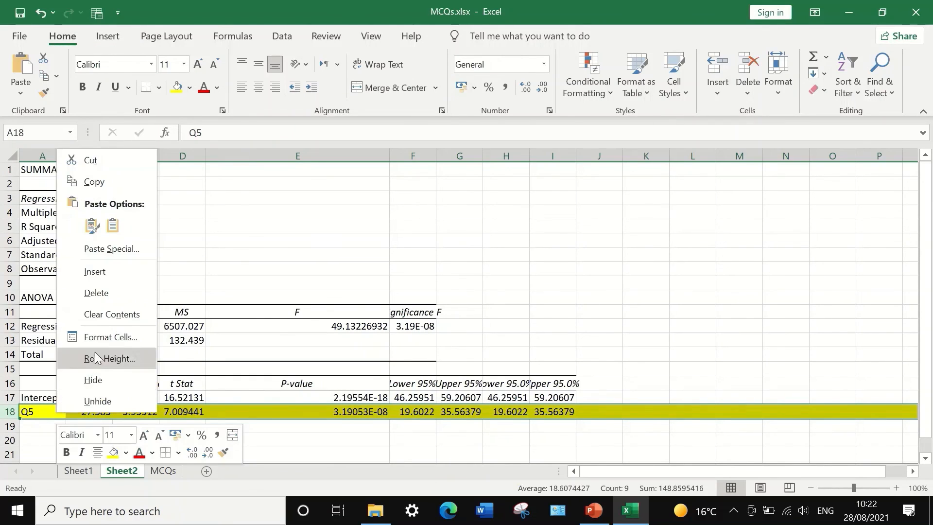
{"action": "left_click", "coordinate": [101, 339]}
{"action": "left_click", "coordinate": [46, 197]}
{"action": "left_click", "coordinate": [220, 219]}
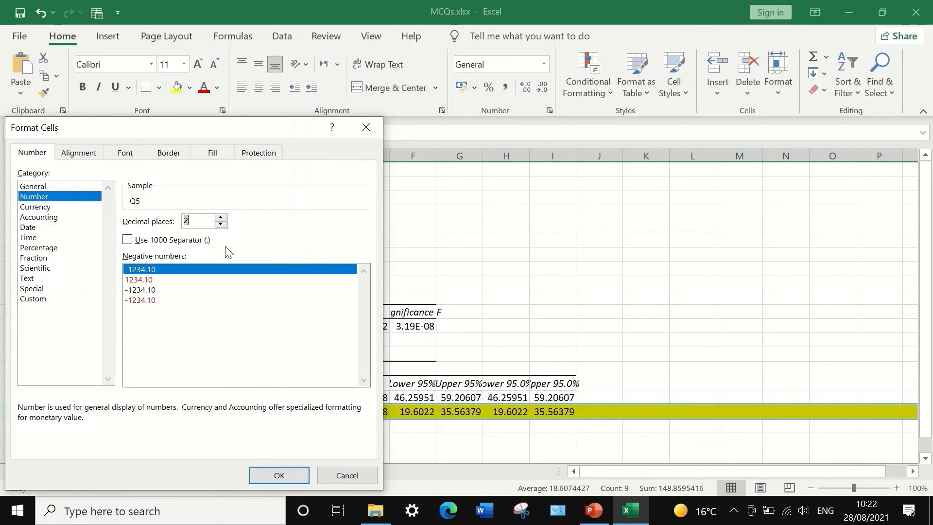
{"action": "left_click", "coordinate": [221, 218]}
{"action": "left_click", "coordinate": [290, 474]}
{"action": "left_click", "coordinate": [363, 412]}
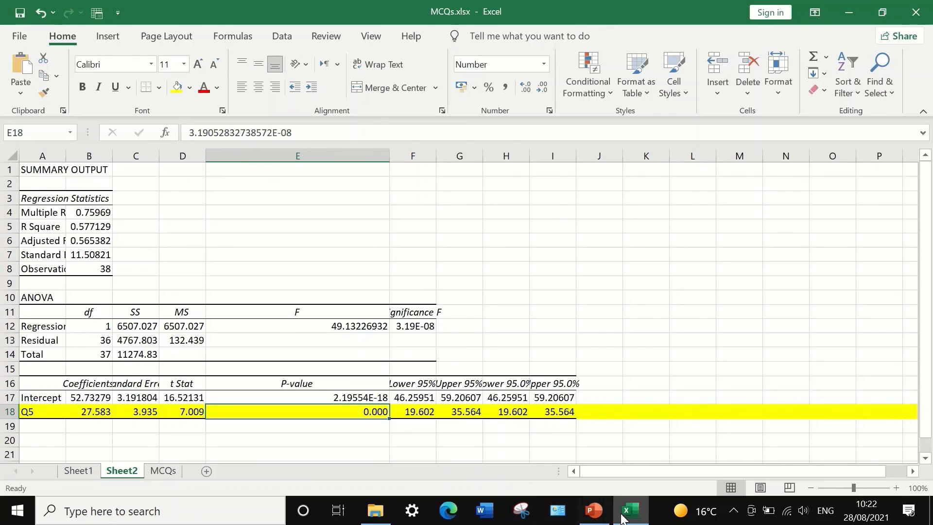
{"action": "left_click", "coordinate": [164, 471]}
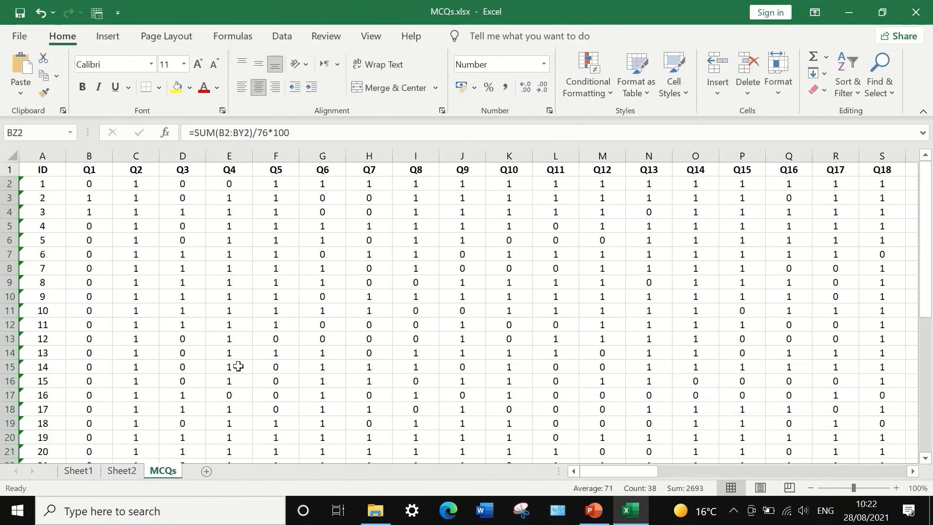
{"action": "scroll", "coordinate": [243, 372], "scroll_direction": "down", "scroll_amount": 9}
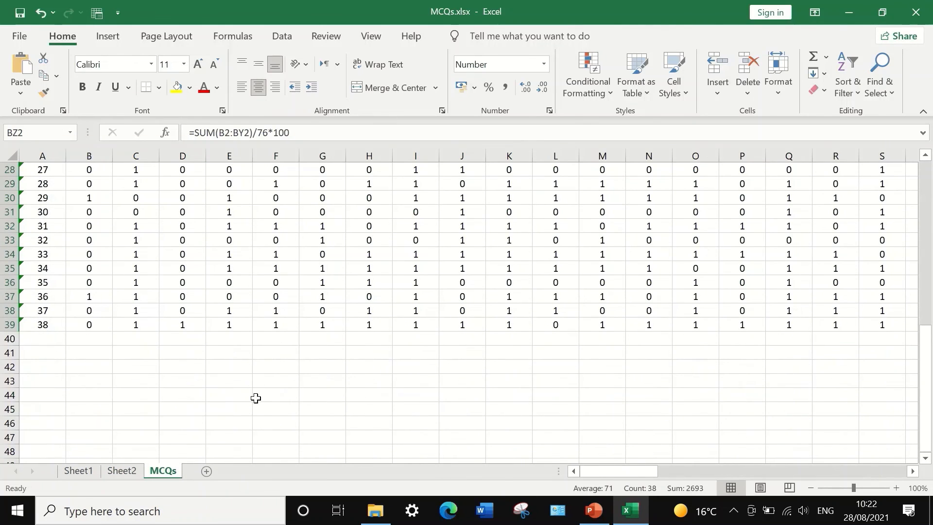
{"action": "left_click", "coordinate": [122, 470]}
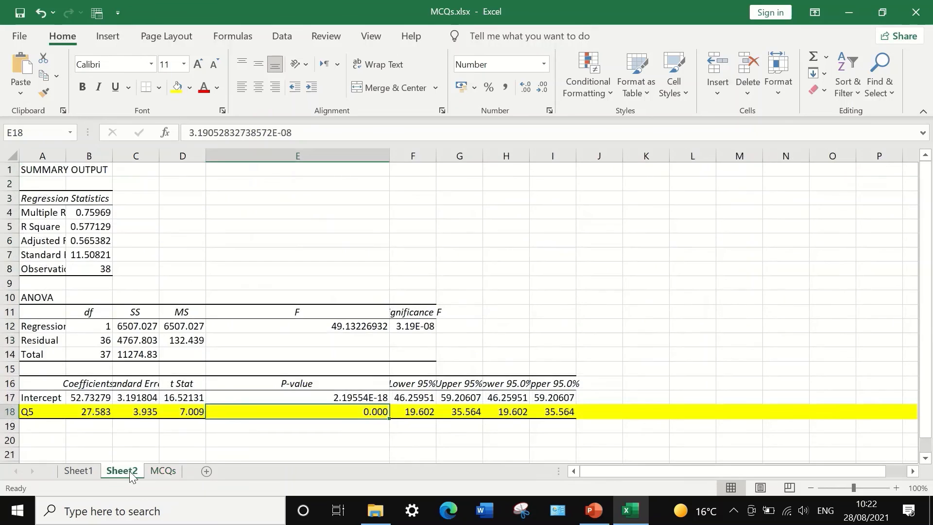
- Label cell A3 on Sheet1 P-Value and enter 0.000 beneath the Q5 correlation in F3
{"action": "left_click", "coordinate": [85, 471]}
{"action": "left_click", "coordinate": [27, 201]}
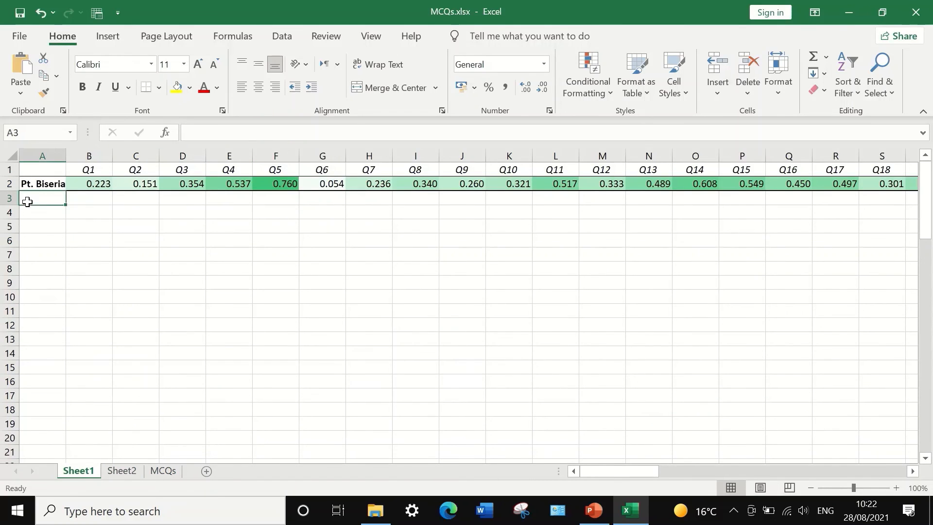
{"action": "type", "text": "P-Value"}
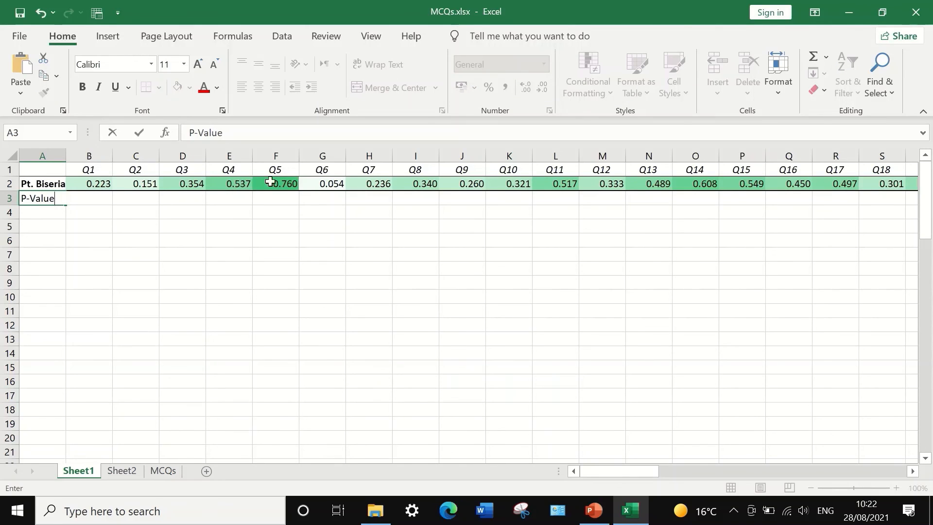
{"action": "left_click", "coordinate": [282, 195]}
{"action": "type", "text": "0.000"}
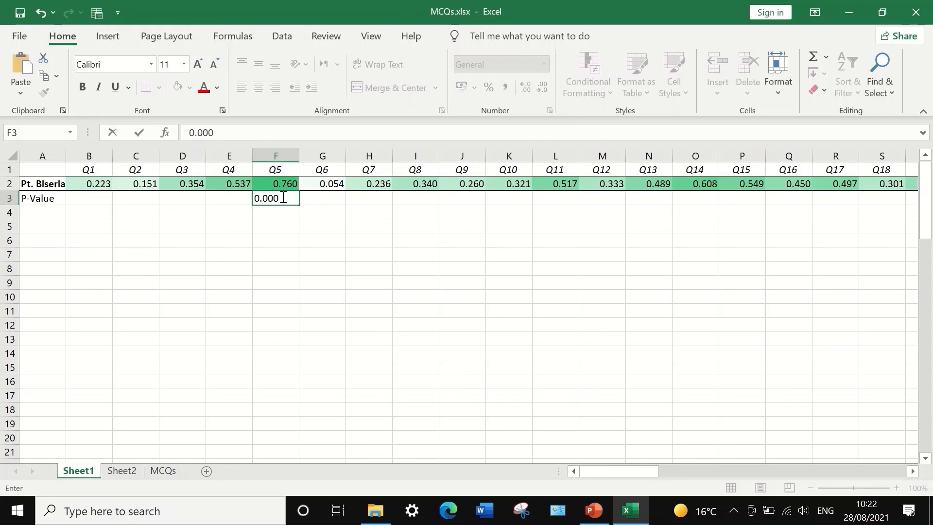
{"action": "key", "text": "Return"}
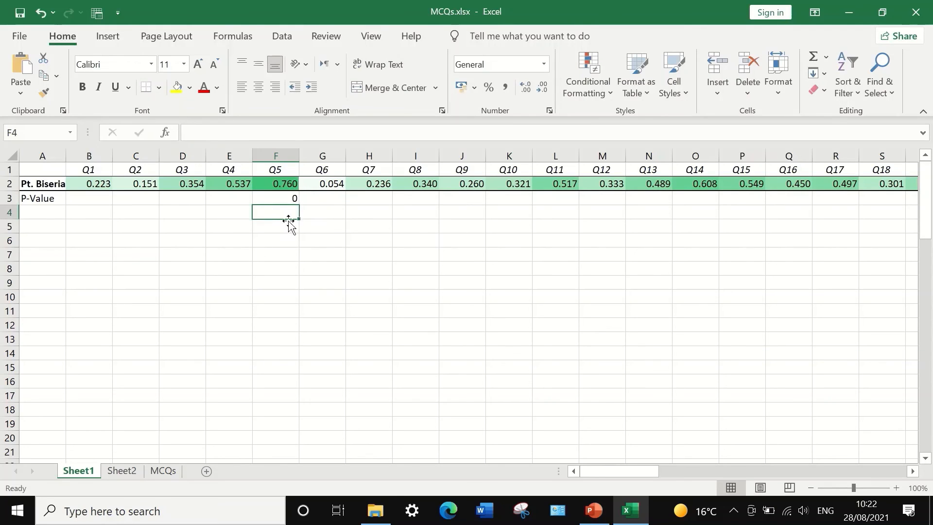
- Format the P-Value row on Sheet1 as Number with three decimal places
{"action": "left_click", "coordinate": [287, 197]}
{"action": "left_click", "coordinate": [17, 197]}
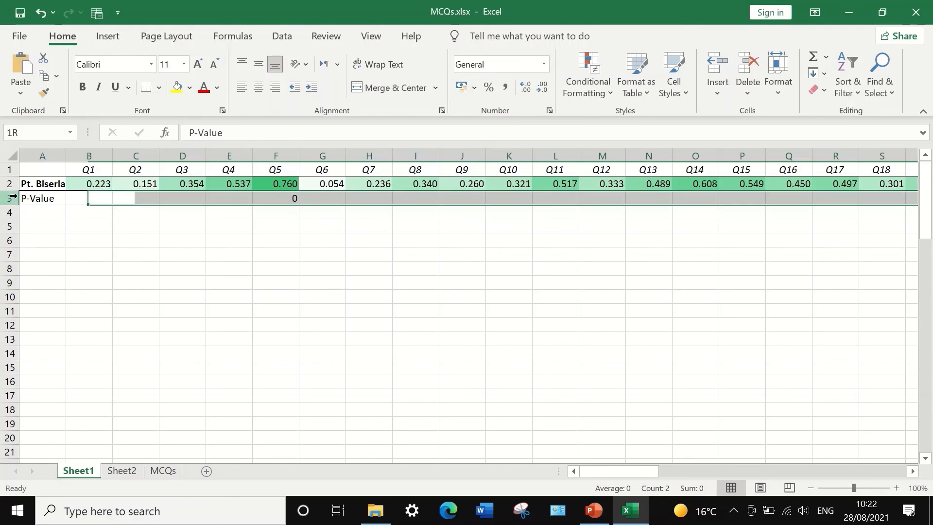
{"action": "right_click", "coordinate": [92, 194]}
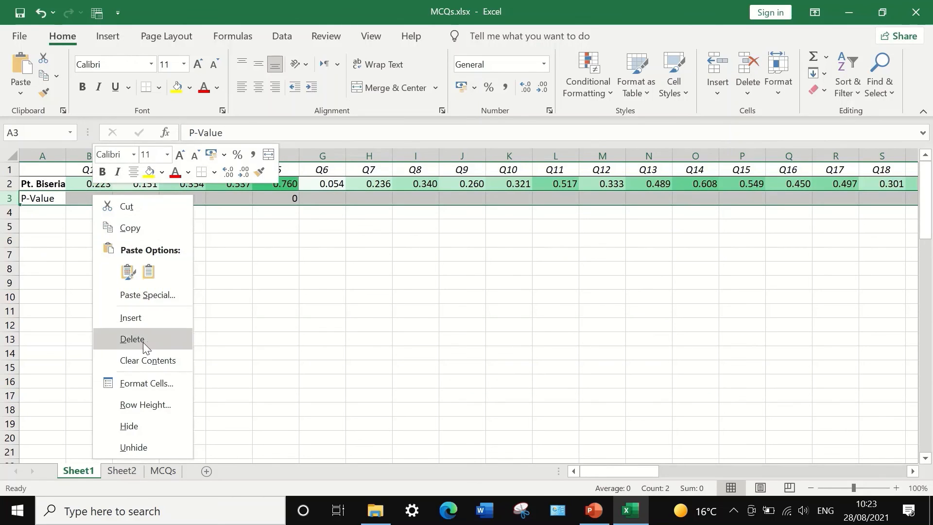
{"action": "left_click", "coordinate": [146, 383]}
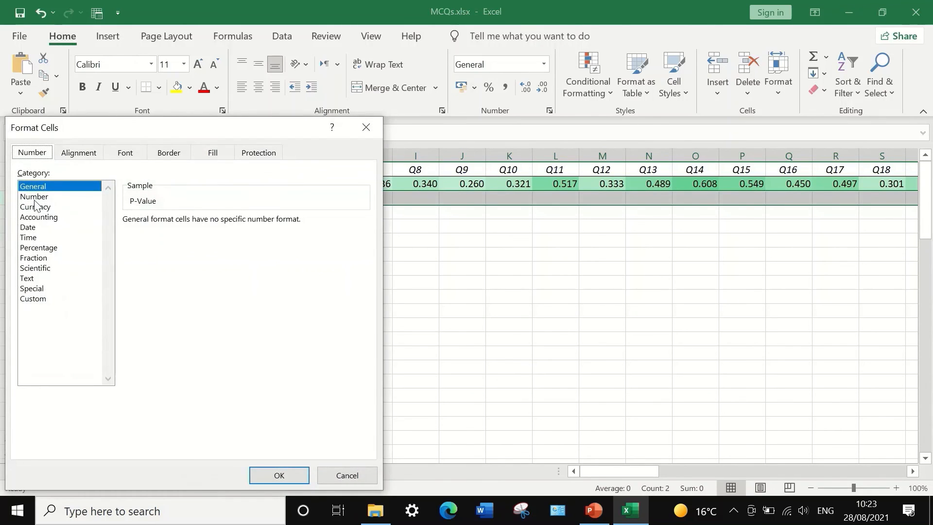
{"action": "left_click", "coordinate": [54, 197]}
{"action": "left_click", "coordinate": [221, 219]}
{"action": "left_click", "coordinate": [279, 475]}
{"action": "left_click", "coordinate": [270, 213]}
{"action": "left_click", "coordinate": [271, 214]}
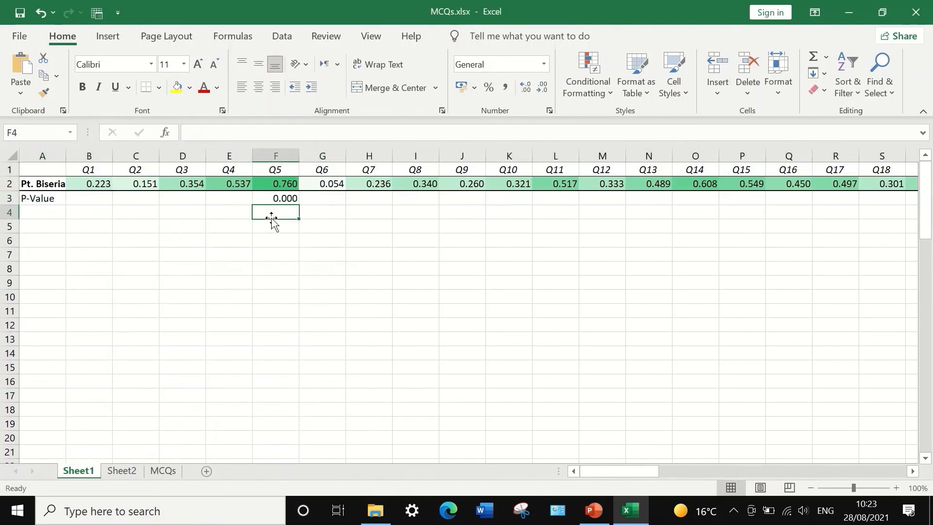
{"action": "left_click", "coordinate": [288, 198]}
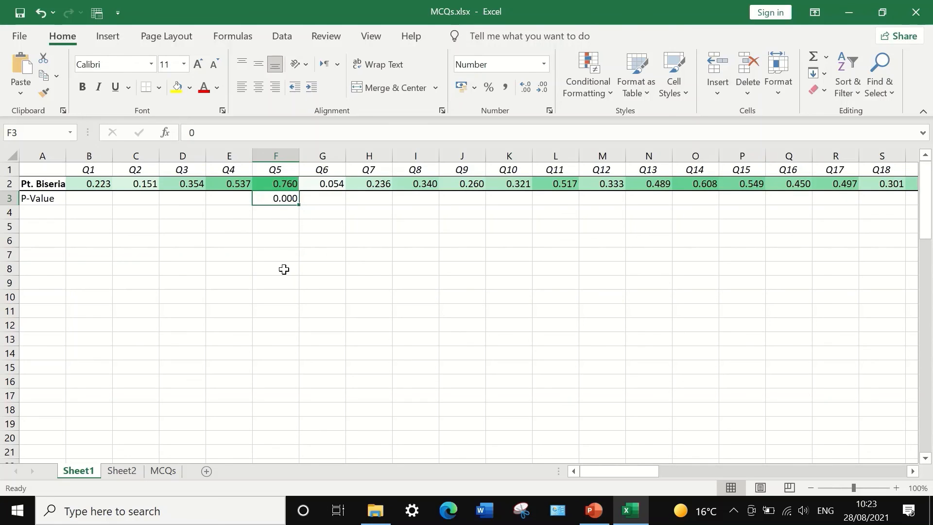
- Add a significance note below the table, with "P <0.05" in B9 and "significant" in C9
{"action": "left_click", "coordinate": [86, 283]}
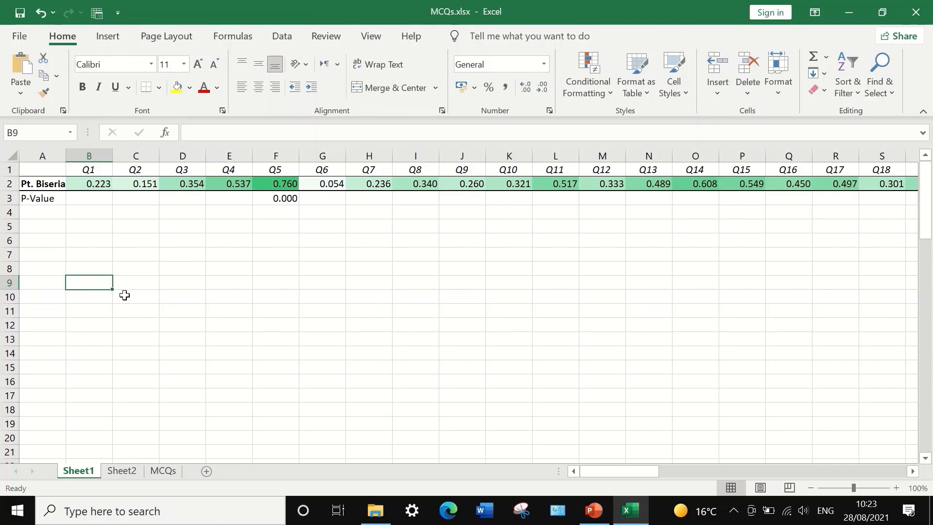
{"action": "type", "text": "P"}
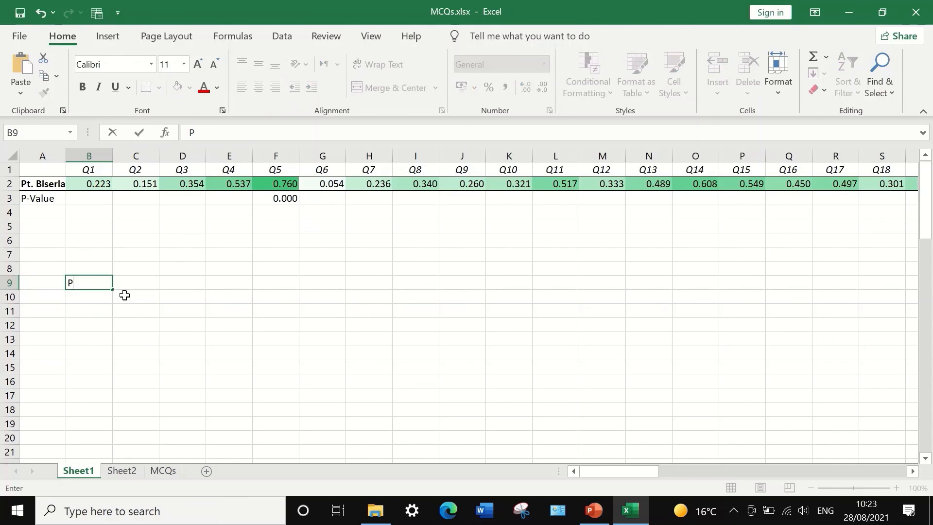
{"action": "type", "text": " <0.05"}
{"action": "left_click", "coordinate": [122, 281]}
{"action": "type", "text": "s"}
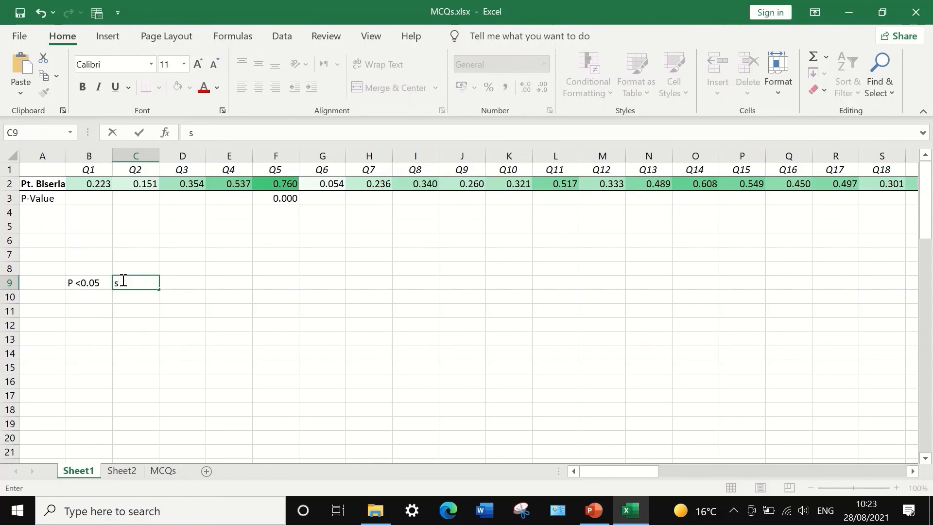
{"action": "type", "text": "ig"}
{"action": "type", "text": "nifi"}
{"action": "type", "text": "ganbt"}
{"action": "key", "text": "BackSpace"}
{"action": "key", "text": "BackSpace"}
{"action": "key", "text": "BackSpace"}
{"action": "key", "text": "BackSpace"}
{"action": "key", "text": "BackSpace"}
{"action": "key", "text": "BackSpace"}
{"action": "key", "text": "BackSpace"}
{"action": "type", "text": "nificant"}
{"action": "left_click", "coordinate": [106, 307]}
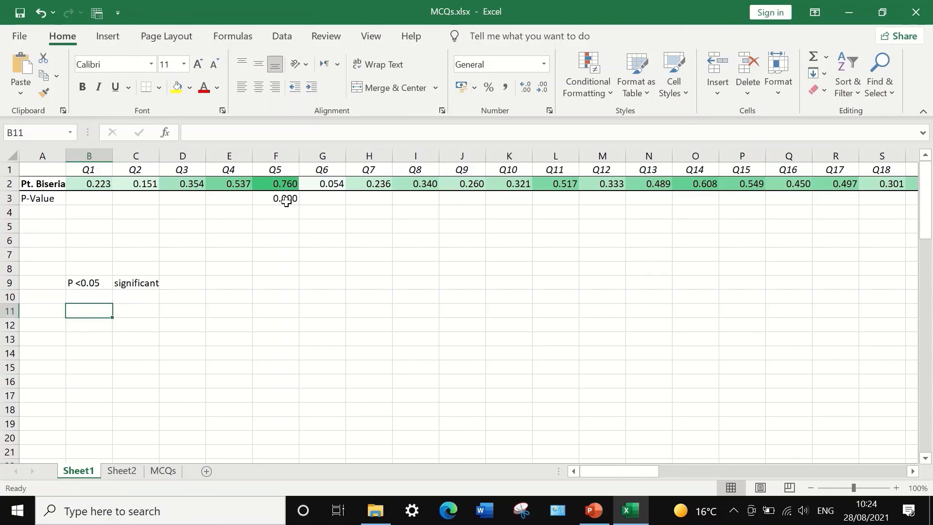
- Fill the Q5 header cell F1 on Sheet1 with the standard blue color
{"action": "left_click", "coordinate": [282, 171]}
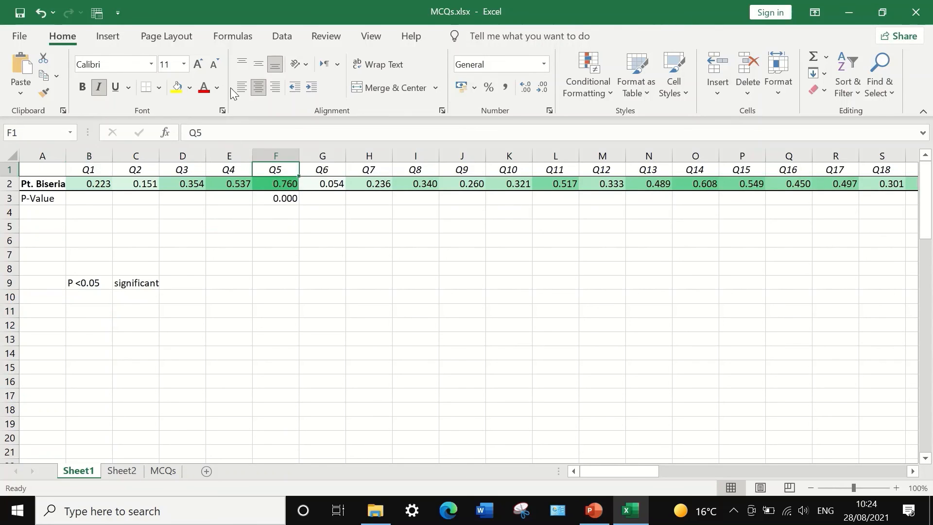
{"action": "left_click", "coordinate": [188, 89]}
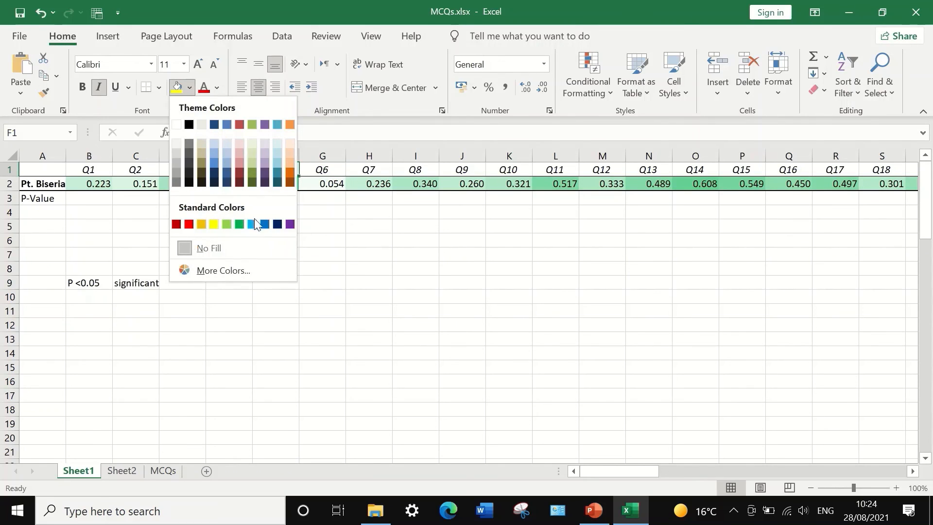
{"action": "left_click", "coordinate": [264, 224]}
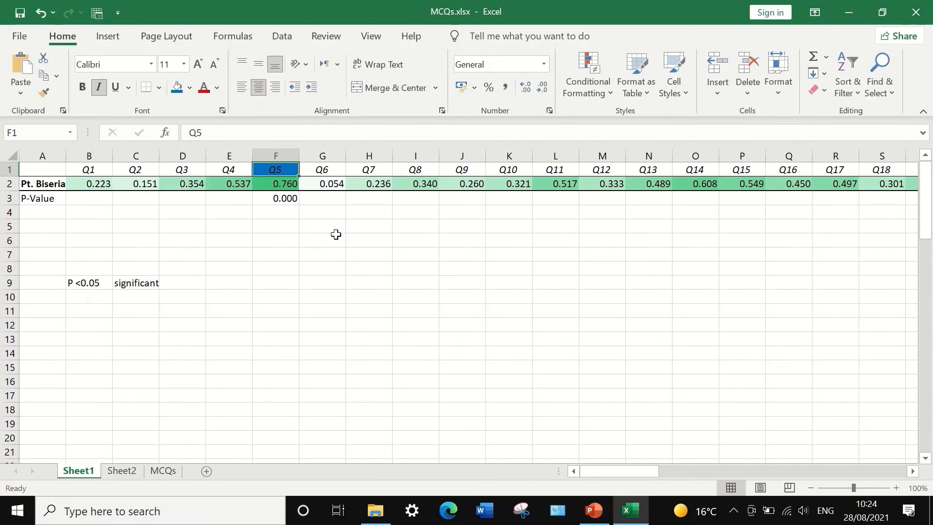
{"action": "left_click", "coordinate": [336, 235]}
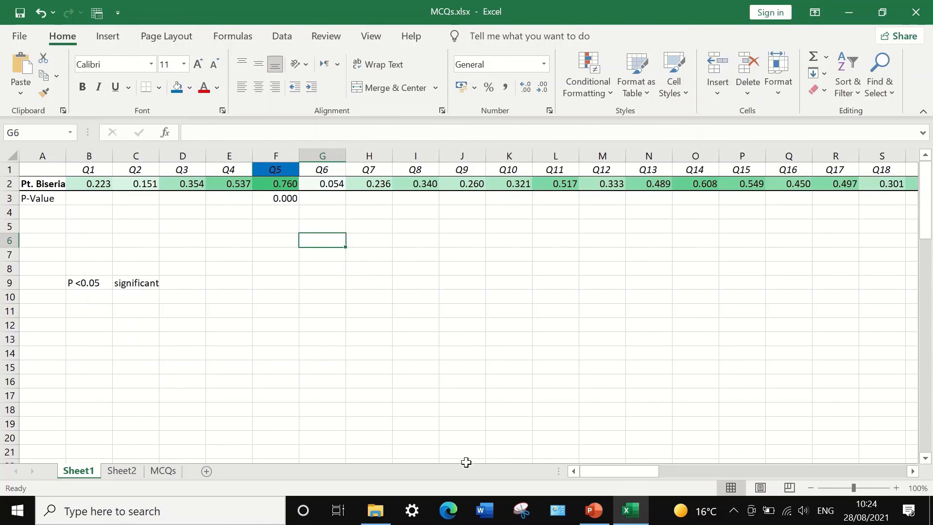
- Run a regression of total score on Q6 from the MCQs sheet, with X range G1:G39 and output on a new worksheet
{"action": "left_click", "coordinate": [333, 175]}
{"action": "left_click", "coordinate": [336, 185]}
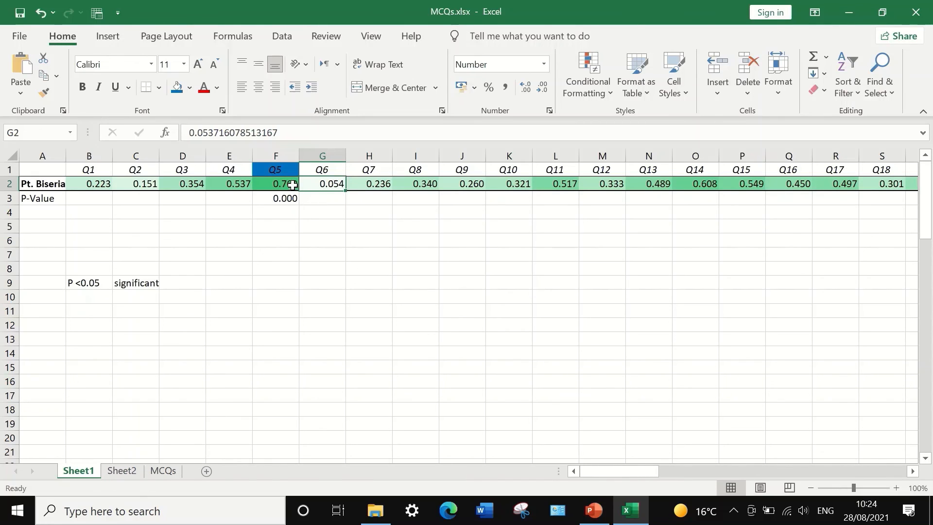
{"action": "left_click", "coordinate": [323, 199]}
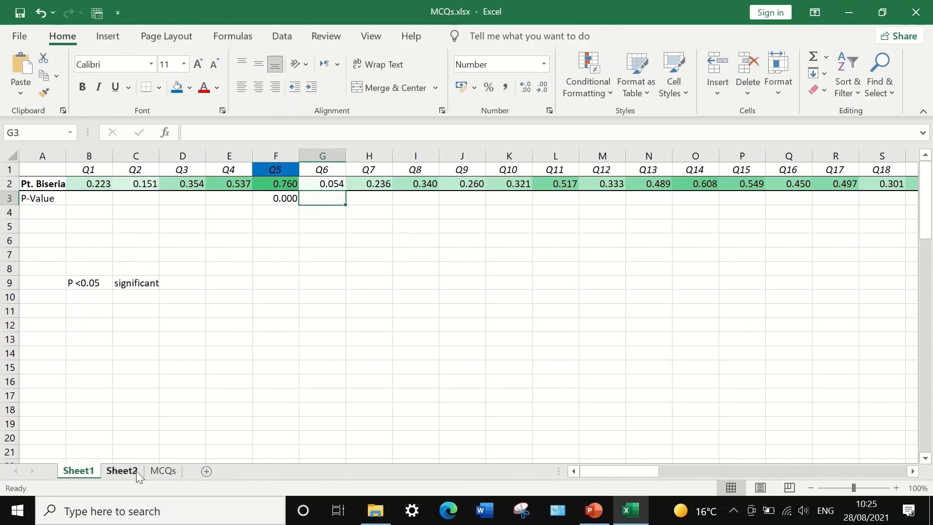
{"action": "left_click", "coordinate": [168, 475]}
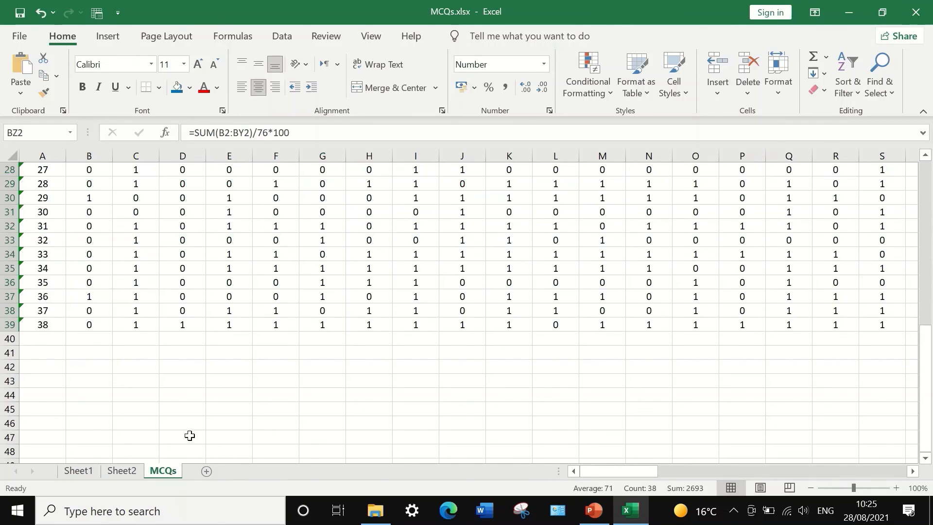
{"action": "scroll", "coordinate": [644, 267], "scroll_direction": "up", "scroll_amount": 5}
{"action": "scroll", "coordinate": [637, 258], "scroll_direction": "up", "scroll_amount": 4}
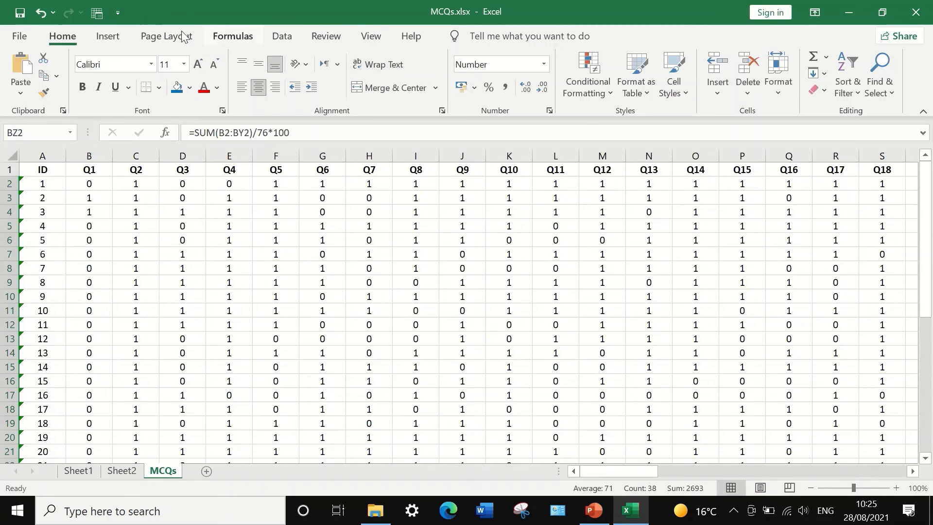
{"action": "left_click", "coordinate": [281, 36]}
{"action": "left_click", "coordinate": [851, 57]}
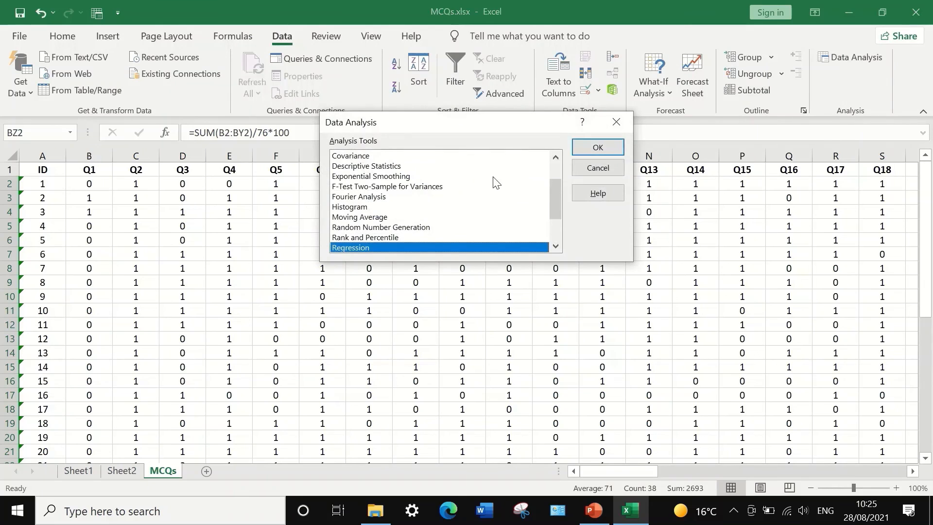
{"action": "left_click", "coordinate": [598, 147]}
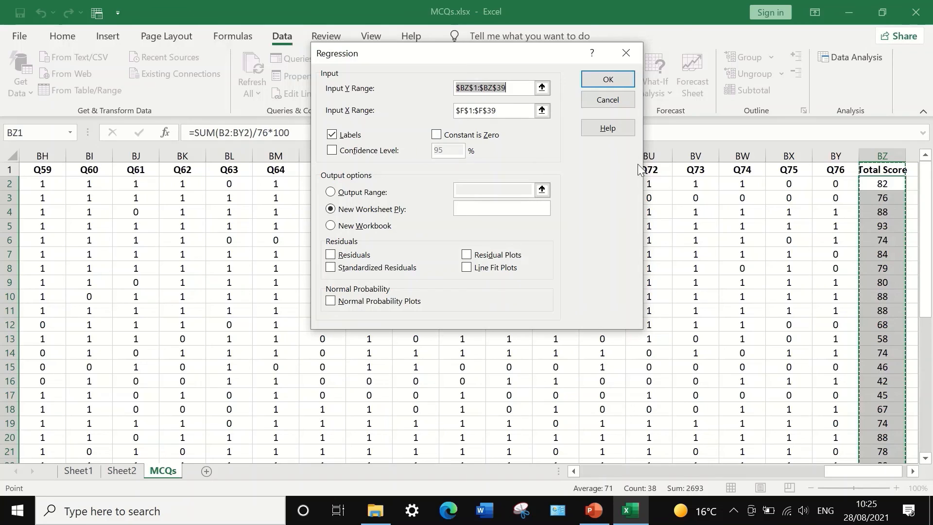
{"action": "left_click", "coordinate": [541, 114]}
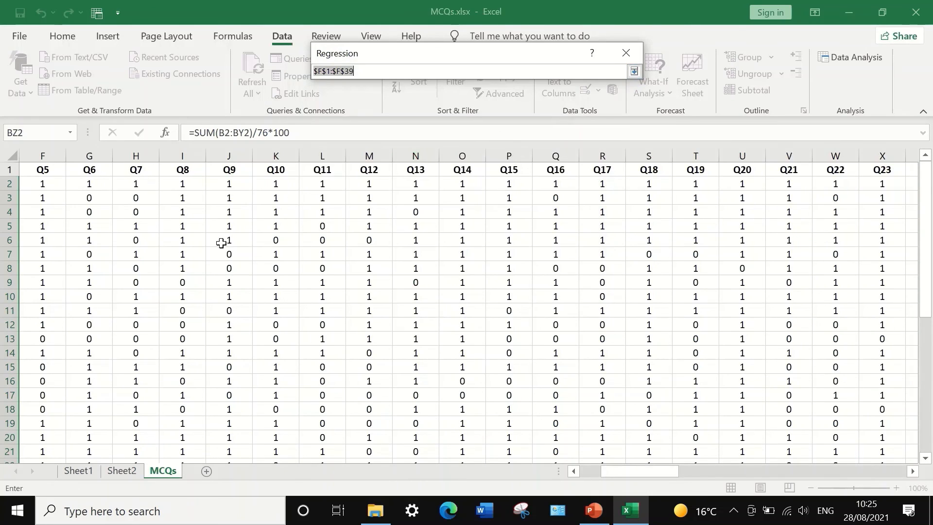
{"action": "left_click", "coordinate": [87, 172]}
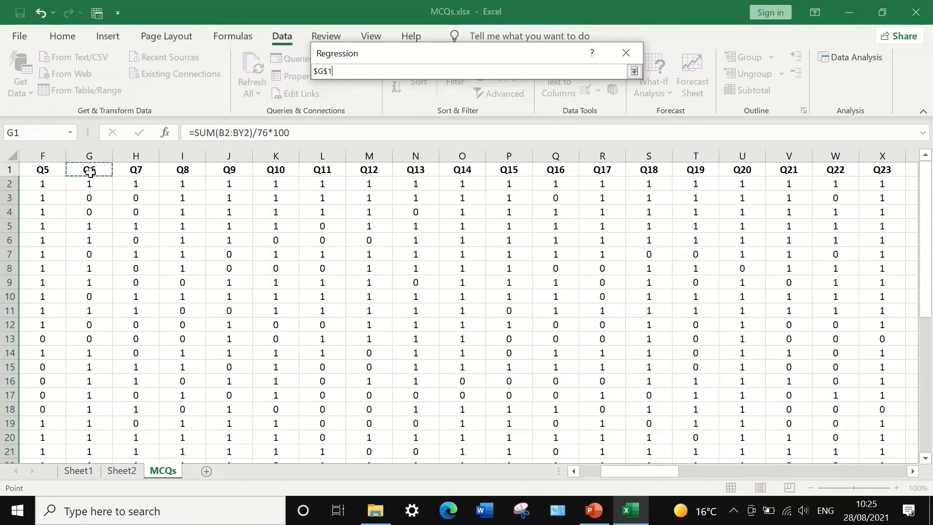
{"action": "key", "text": "ctrl+shift+Down"}
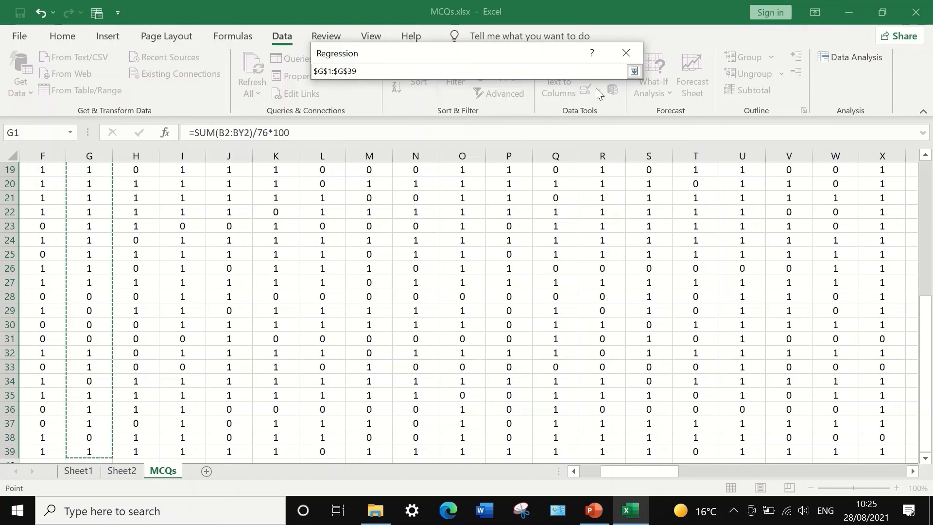
{"action": "left_click", "coordinate": [639, 72]}
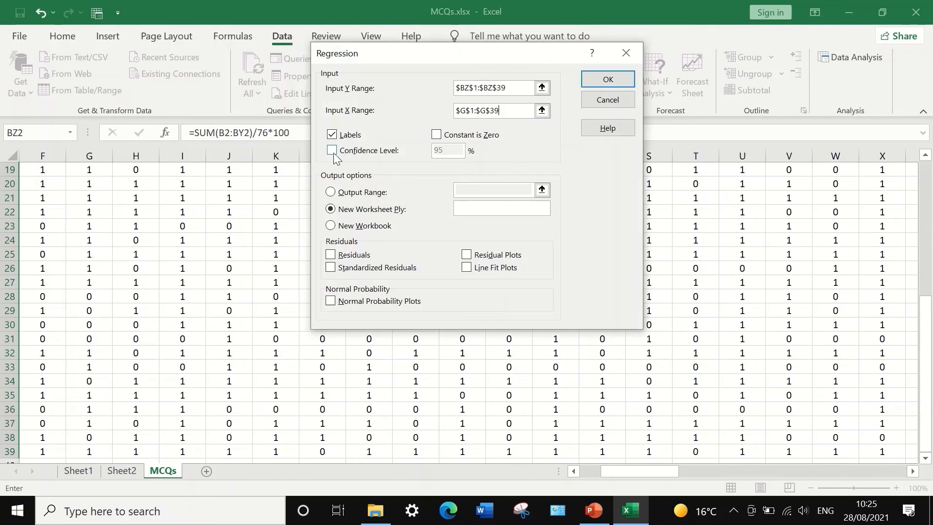
{"action": "left_click", "coordinate": [601, 83]}
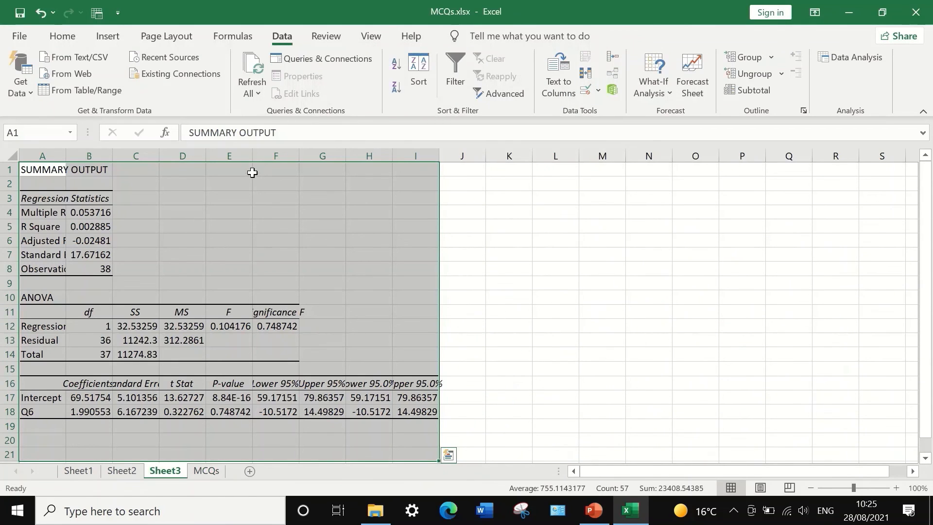
- Widen the P-value column of the Q6 regression output and format row 18 as Number with three decimal places
{"action": "left_click_drag", "start_coordinate": [252, 153], "coordinate": [369, 154]}
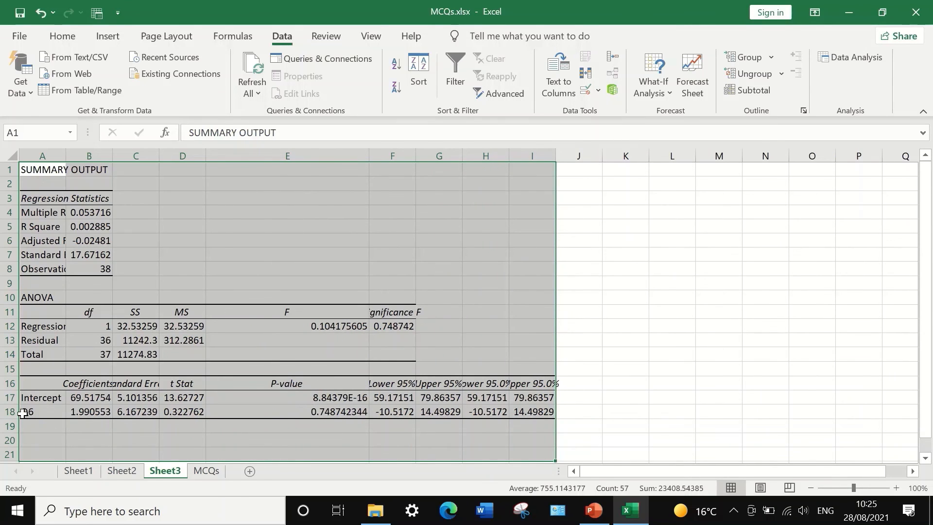
{"action": "left_click", "coordinate": [10, 411]}
{"action": "right_click", "coordinate": [11, 412]}
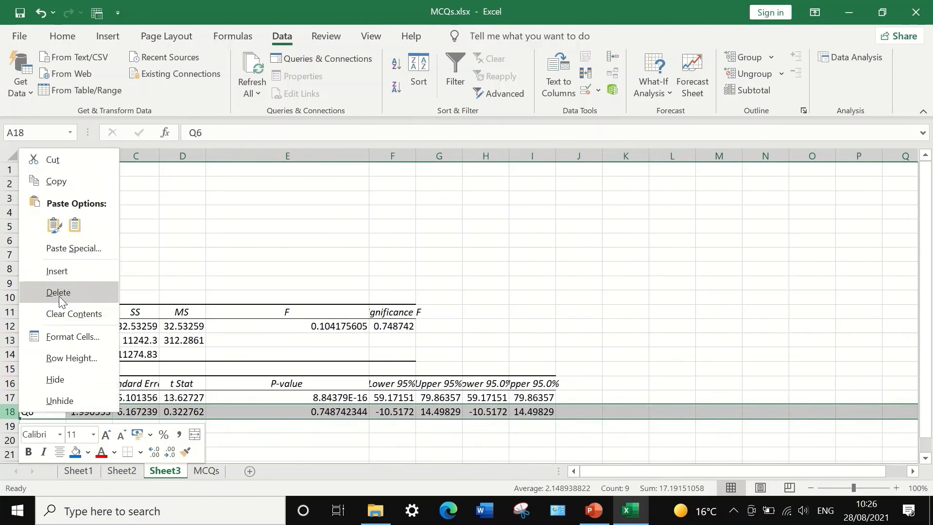
{"action": "left_click", "coordinate": [69, 334]}
{"action": "left_click", "coordinate": [48, 197]}
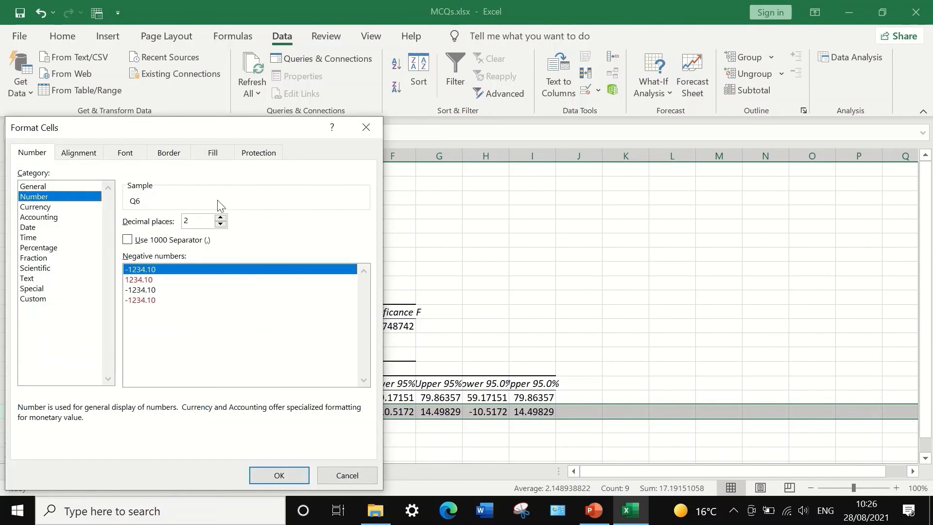
{"action": "left_click", "coordinate": [221, 218]}
{"action": "left_click", "coordinate": [278, 474]}
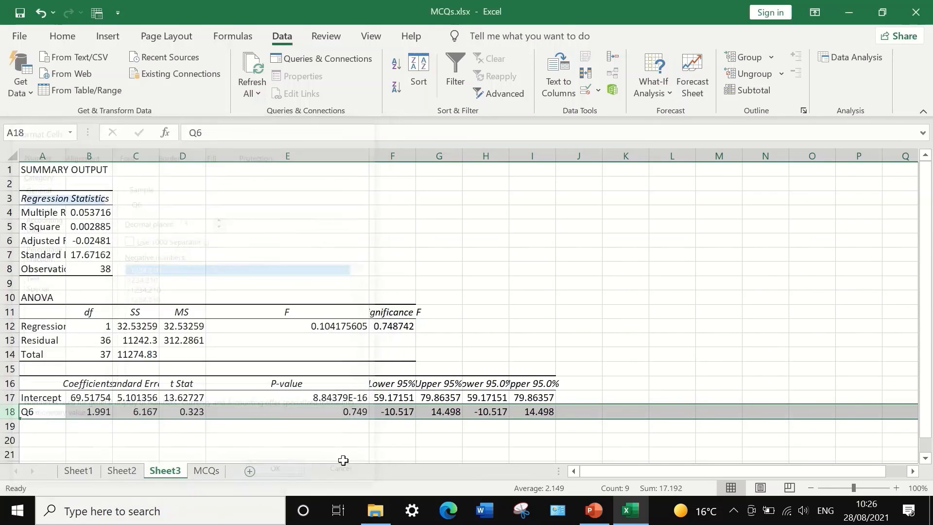
- Copy the Q6 P-value from E18 on Sheet3 into G3, beneath the Q6 correlation on Sheet1
{"action": "left_click", "coordinate": [322, 411]}
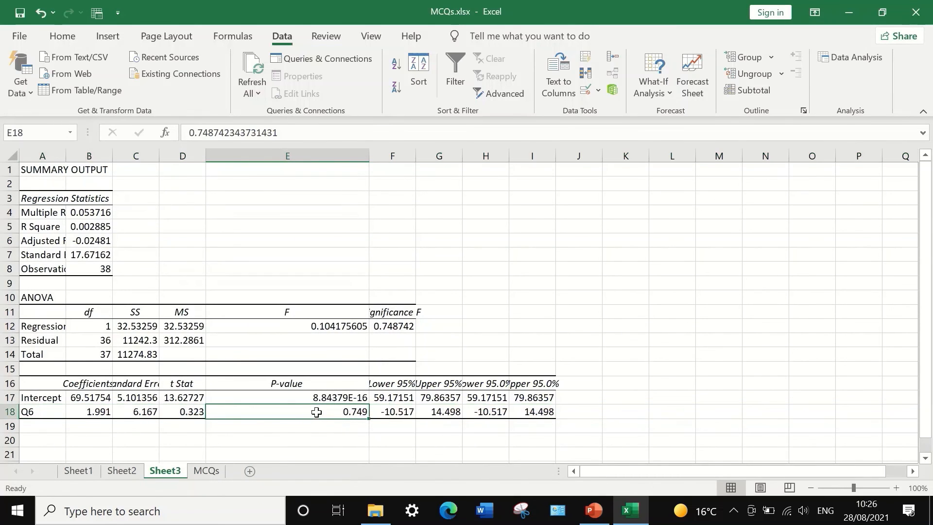
{"action": "right_click", "coordinate": [328, 414]}
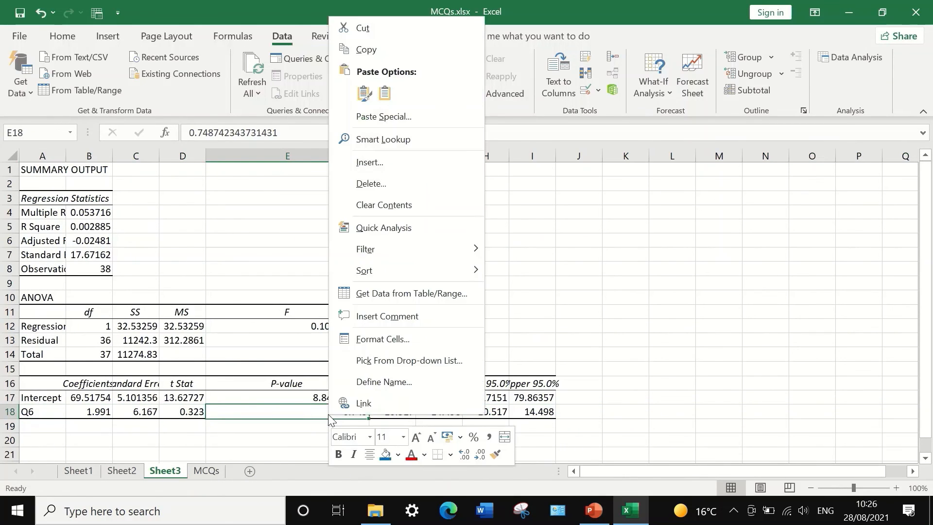
{"action": "left_click", "coordinate": [375, 53]}
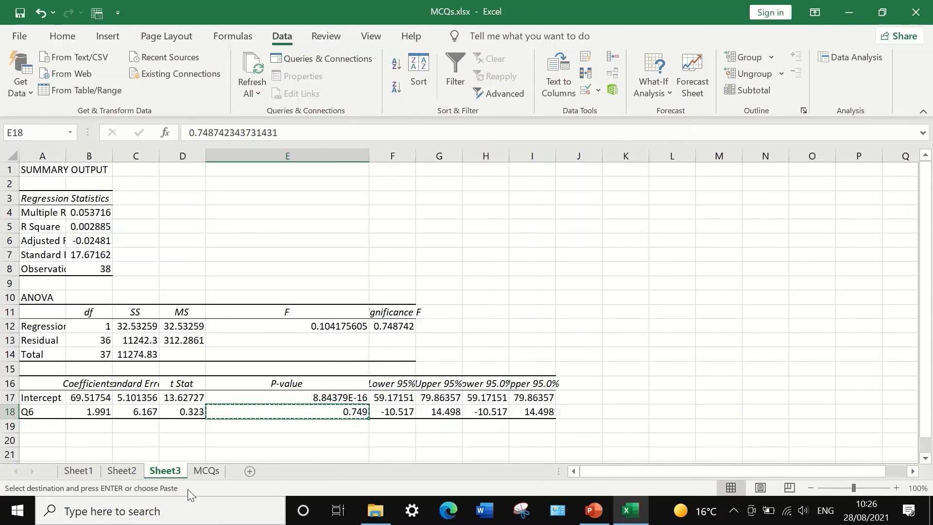
{"action": "left_click", "coordinate": [117, 473]}
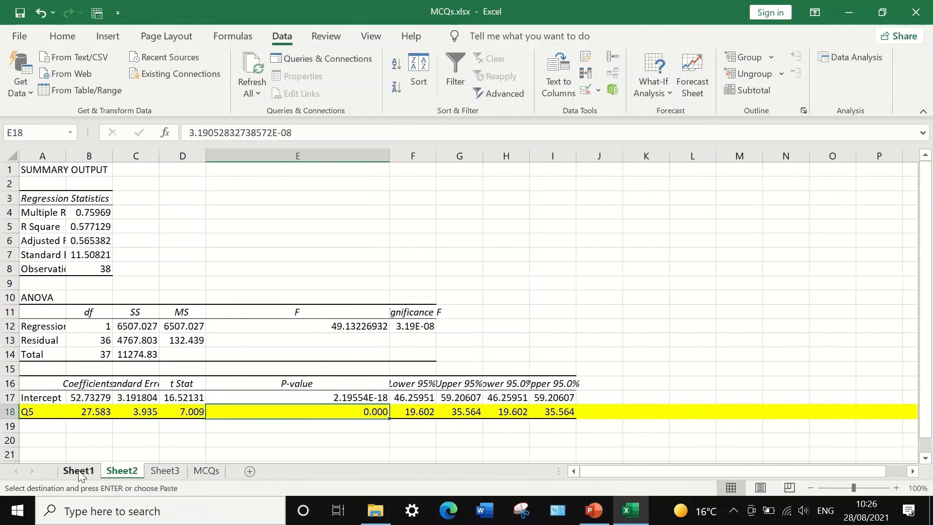
{"action": "left_click", "coordinate": [80, 470]}
{"action": "right_click", "coordinate": [327, 199]}
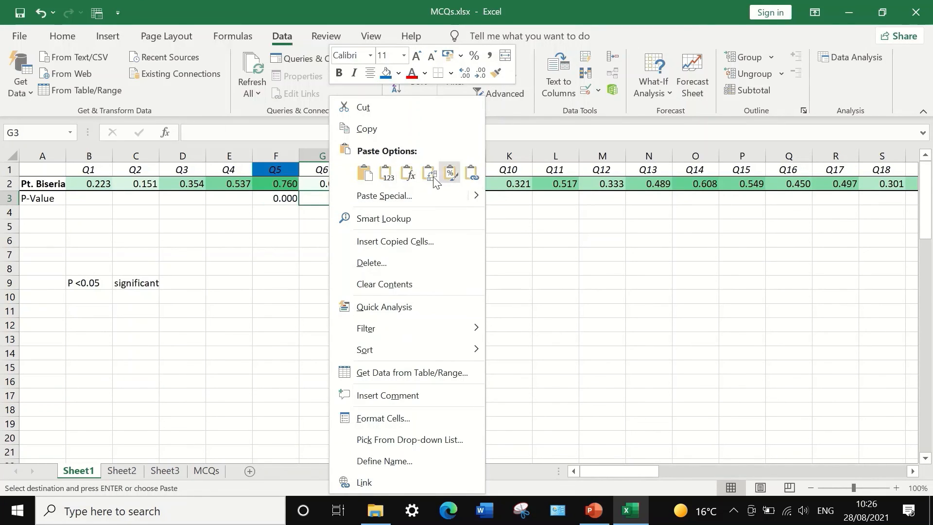
{"action": "left_click", "coordinate": [369, 173]}
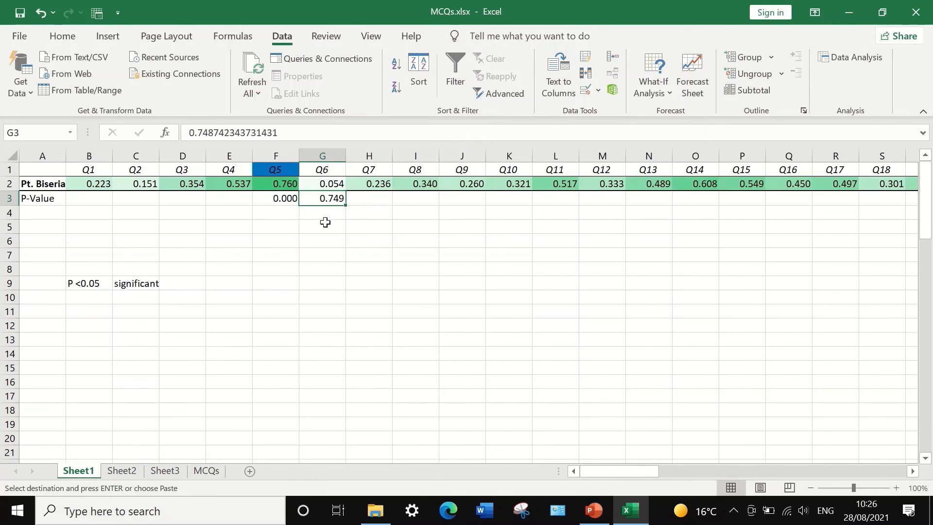
{"action": "key", "text": "Down"}
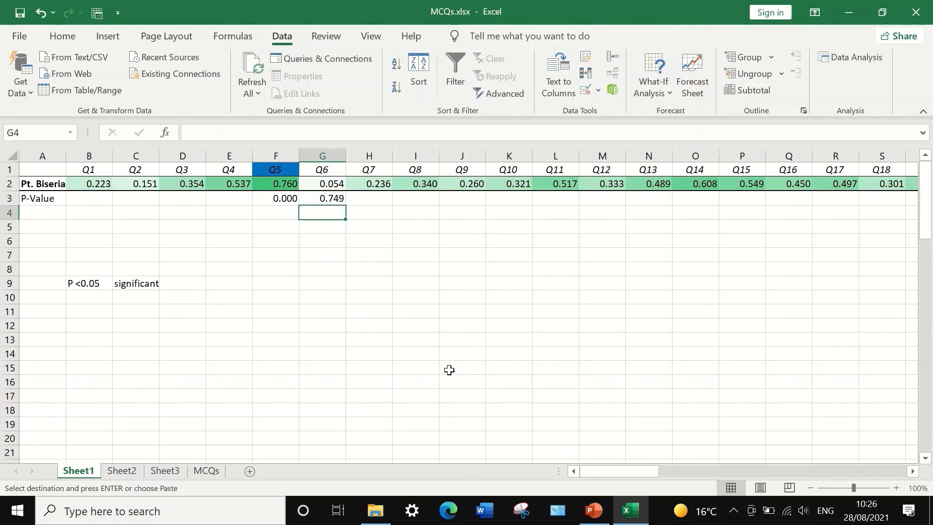
- Examine the Q47 correlation in AV2 on Sheet1 and select the empty cell AV3 beneath it
{"action": "left_click_drag", "start_coordinate": [608, 471], "coordinate": [718, 460]}
{"action": "left_click_drag", "start_coordinate": [741, 454], "coordinate": [757, 455]}
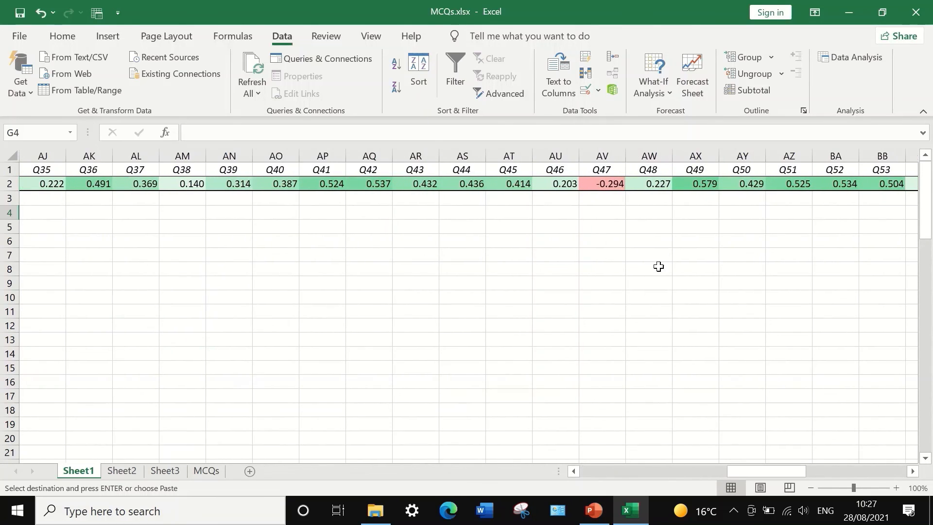
{"action": "left_click", "coordinate": [603, 184]}
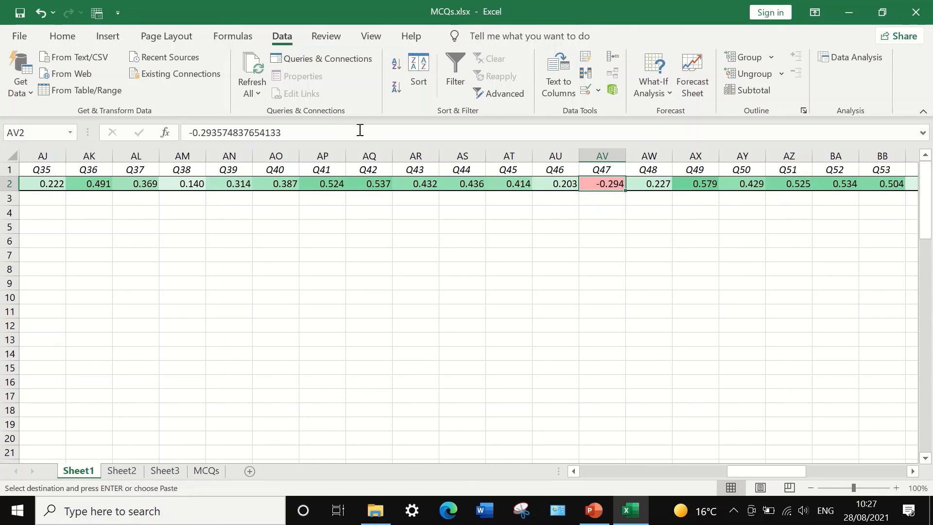
{"action": "left_click", "coordinate": [610, 199]}
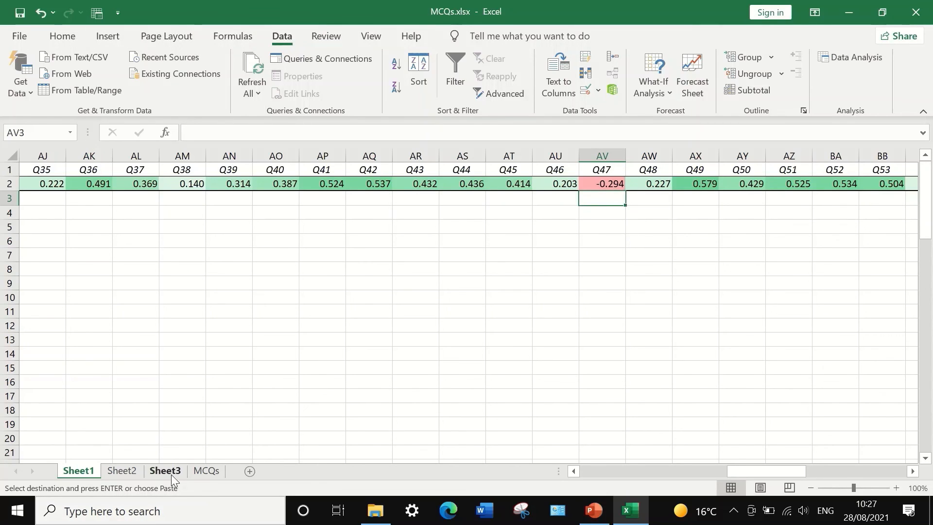
- Run a regression of total score on Q47 from the MCQs sheet, with X range AV1:AV39 and output on a new worksheet
{"action": "left_click", "coordinate": [212, 471]}
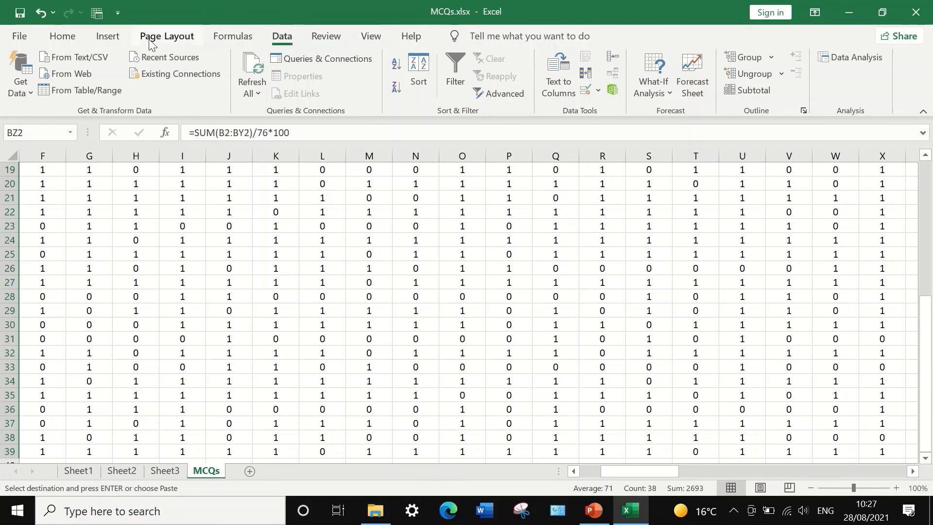
{"action": "left_click", "coordinate": [832, 57]}
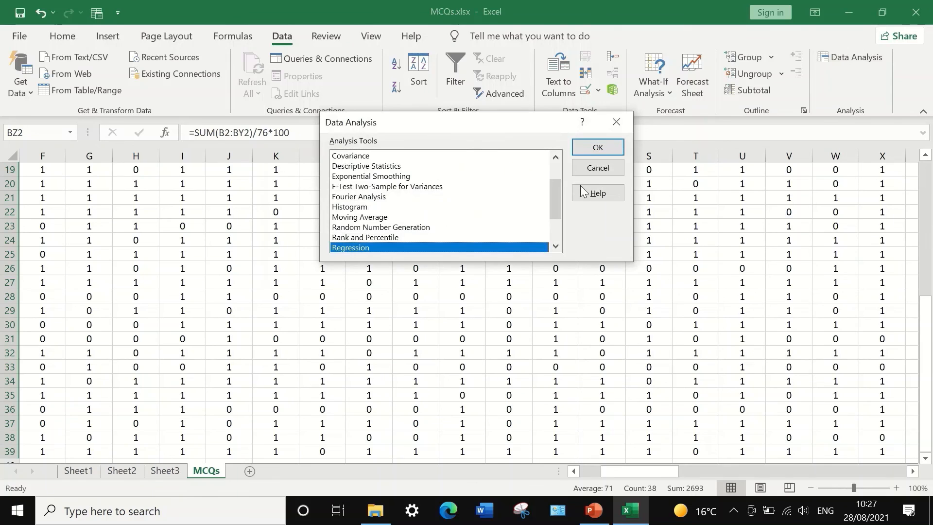
{"action": "left_click", "coordinate": [597, 147]}
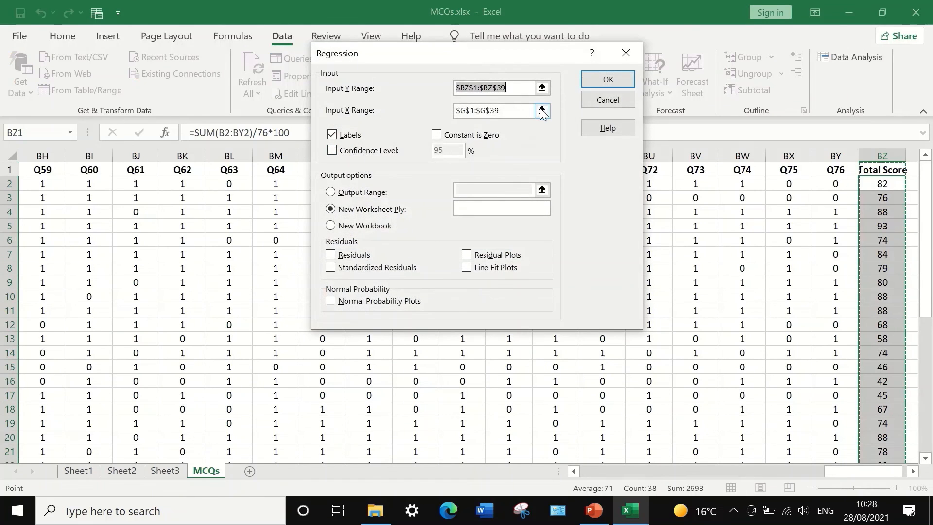
{"action": "left_click", "coordinate": [541, 112]}
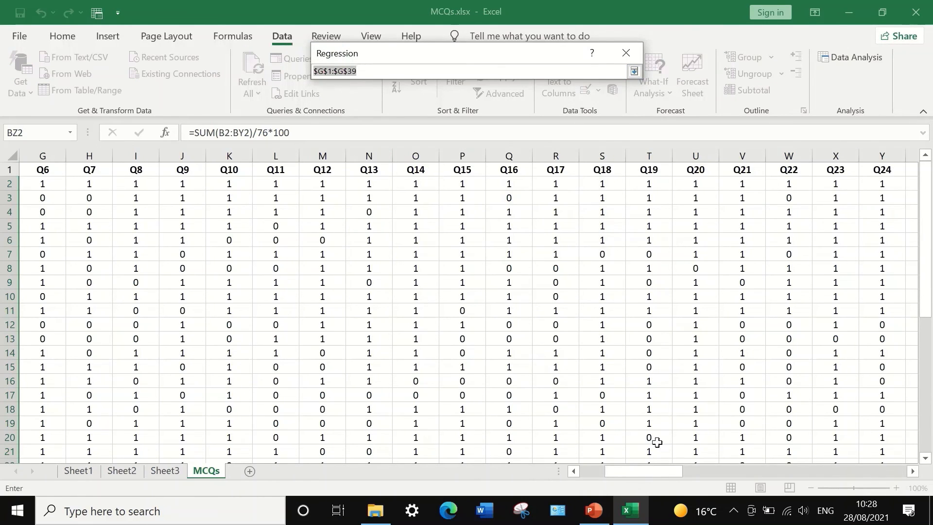
{"action": "left_click_drag", "start_coordinate": [630, 470], "coordinate": [771, 468]}
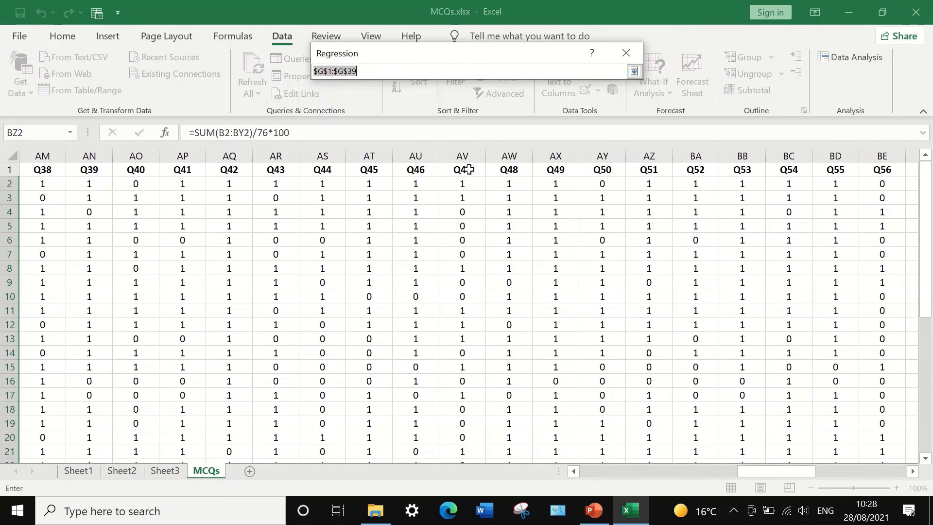
{"action": "left_click", "coordinate": [468, 170]}
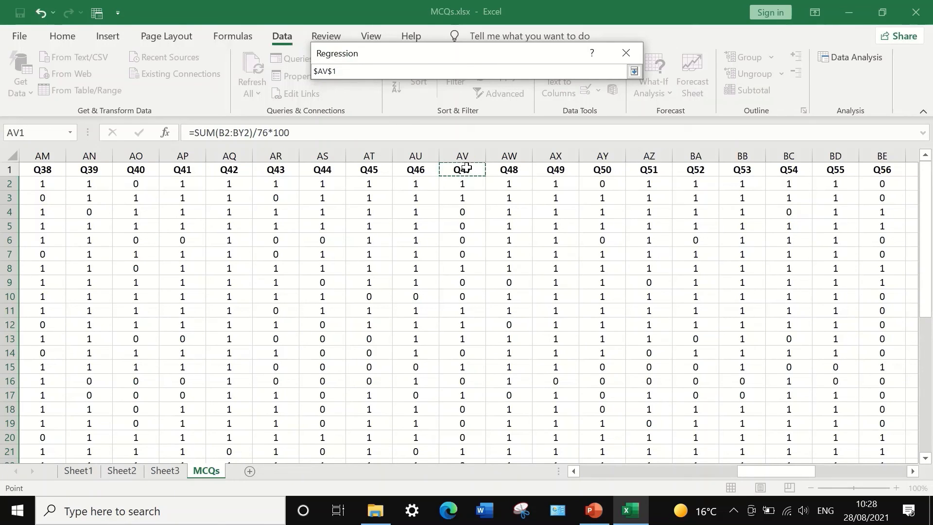
{"action": "key", "text": "ctrl+shift+Down"}
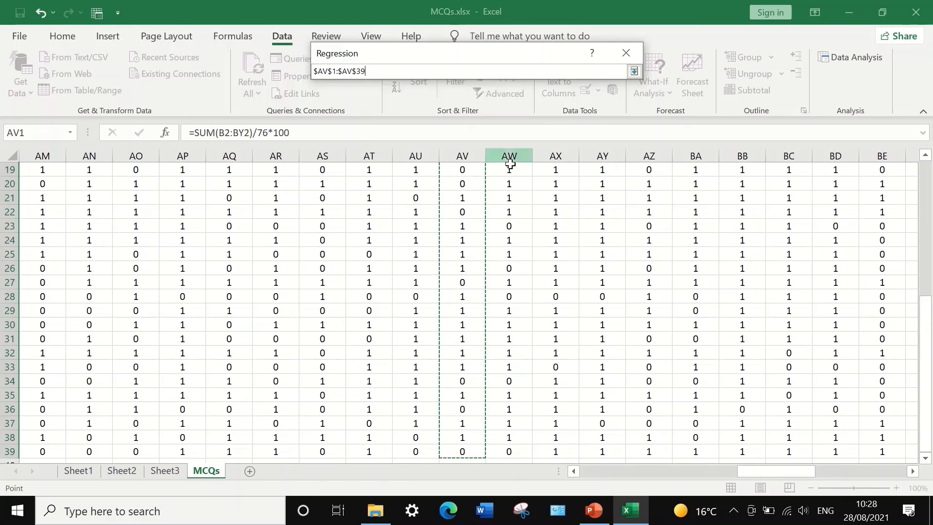
{"action": "left_click", "coordinate": [633, 71]}
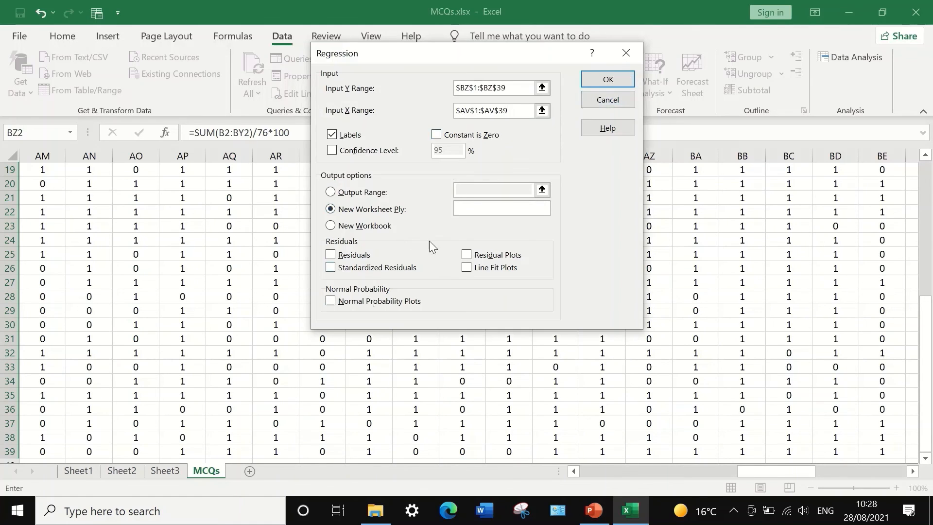
{"action": "left_click", "coordinate": [608, 80]}
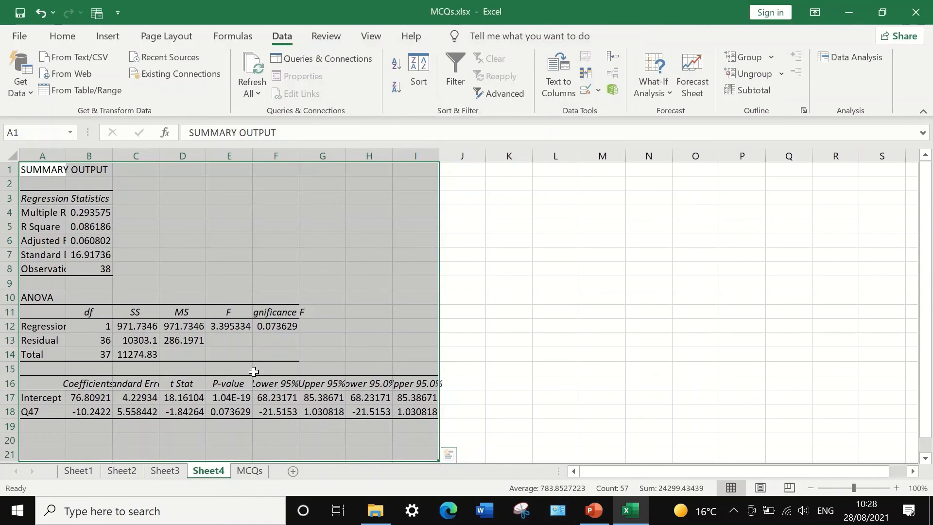
- Widen the P-value column of the Q47 regression output and format row 18 as Number with three decimal places
{"action": "left_click", "coordinate": [494, 294]}
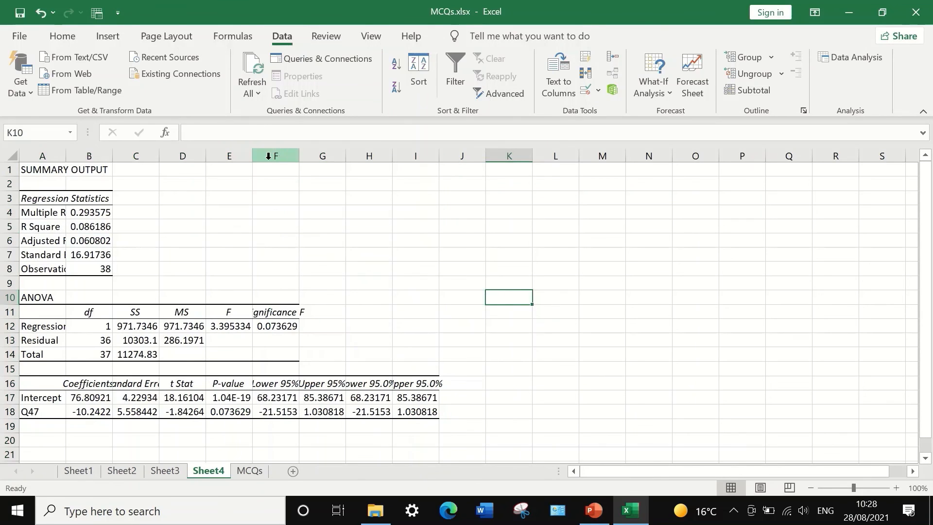
{"action": "left_click_drag", "start_coordinate": [252, 156], "coordinate": [422, 179]}
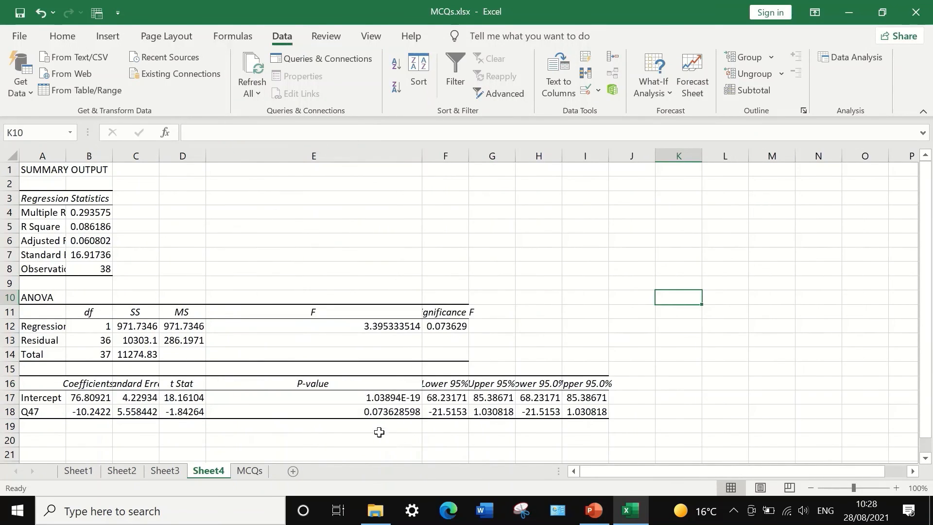
{"action": "left_click", "coordinate": [369, 416]}
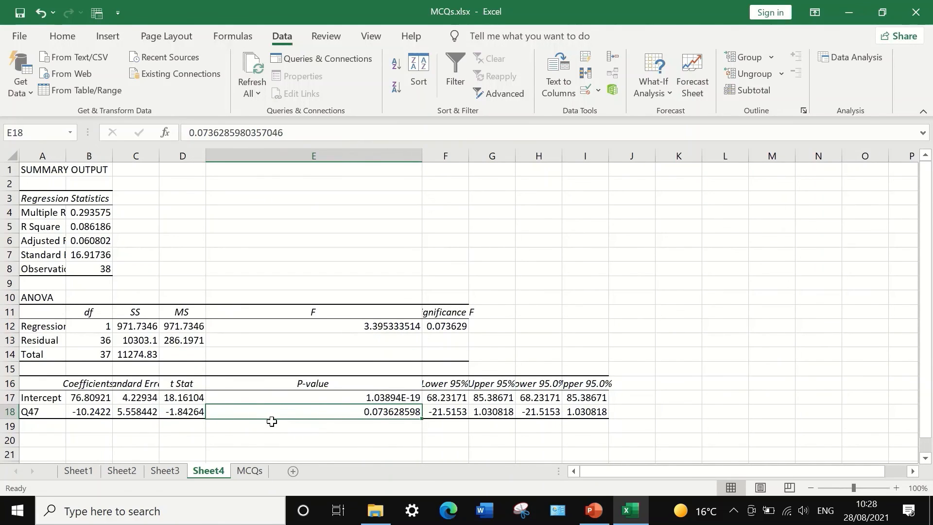
{"action": "left_click", "coordinate": [11, 411]}
{"action": "right_click", "coordinate": [11, 412]}
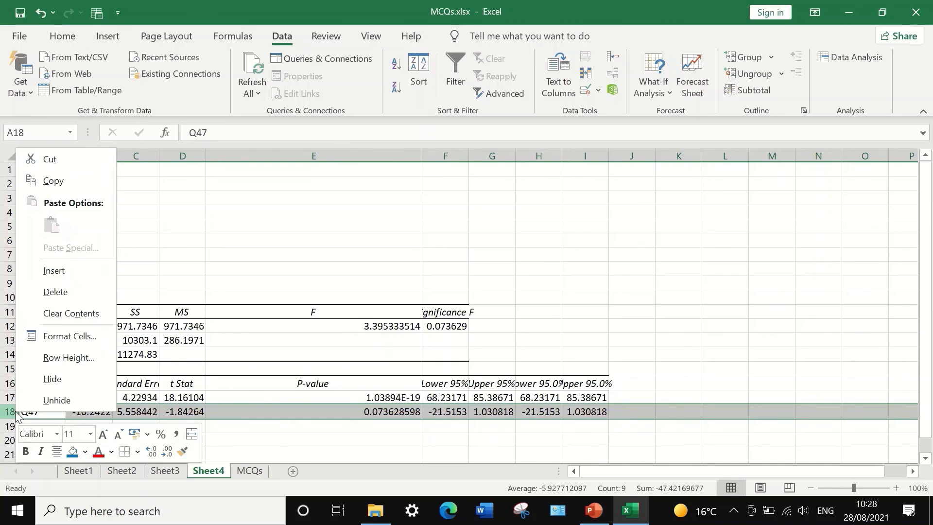
{"action": "left_click", "coordinate": [73, 334]}
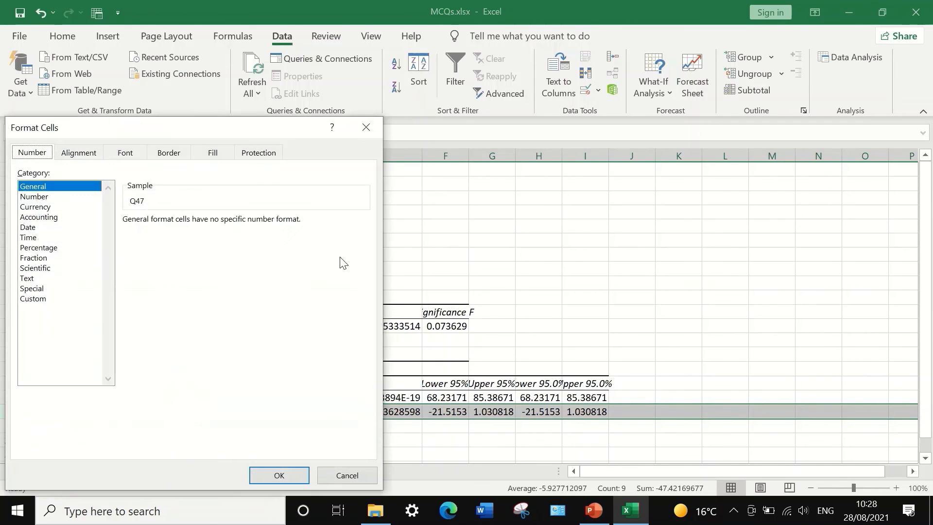
{"action": "left_click", "coordinate": [38, 197]}
{"action": "left_click", "coordinate": [220, 218]}
{"action": "left_click", "coordinate": [272, 474]}
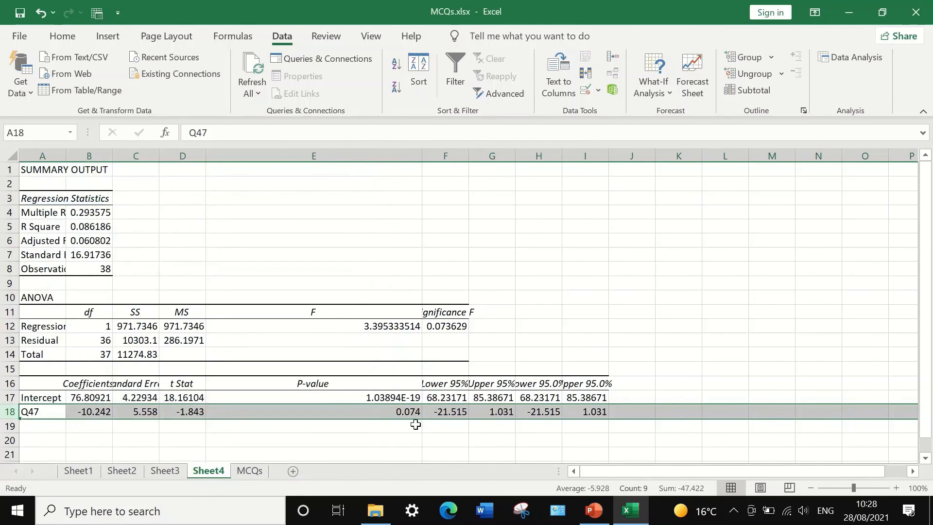
- Copy the Q47 P-value from E18 on Sheet4 into AV3, beneath the Q47 correlation on Sheet1
{"action": "left_click", "coordinate": [350, 413]}
{"action": "key", "text": "ctrl+c"}
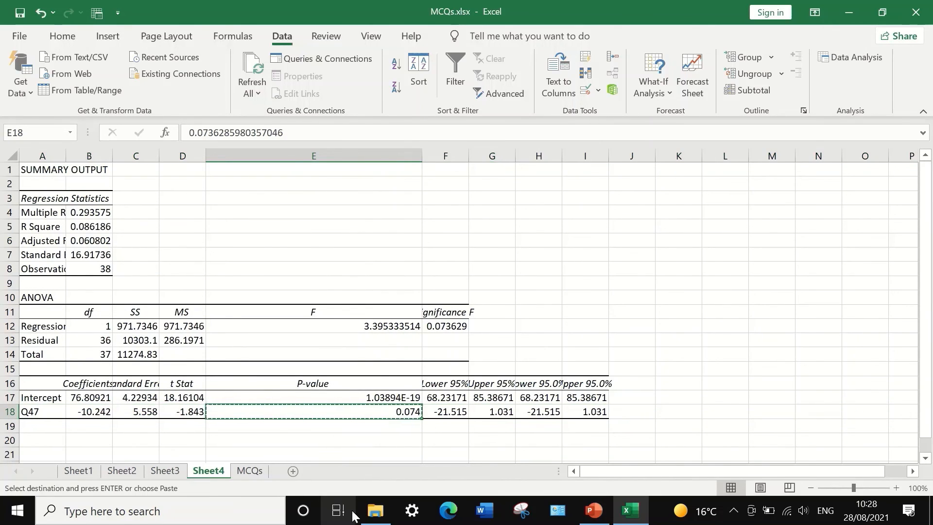
{"action": "left_click", "coordinate": [243, 471]}
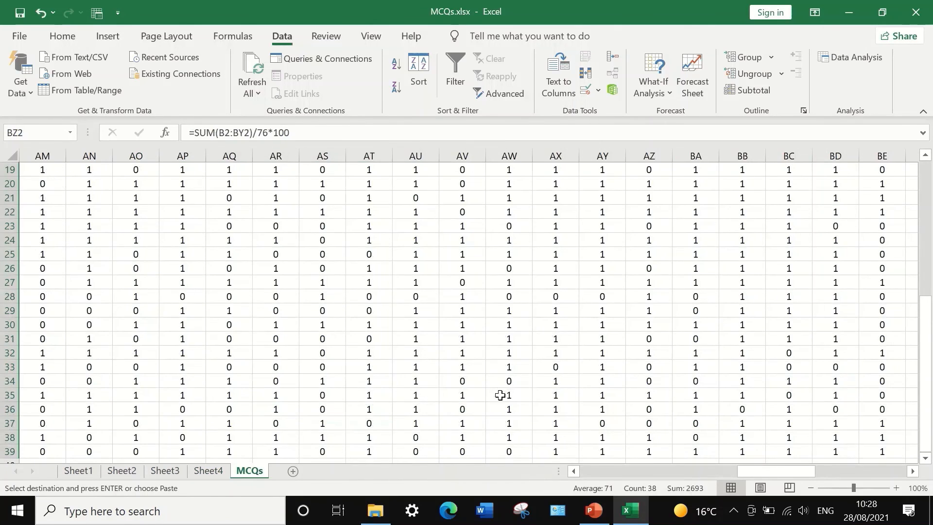
{"action": "scroll", "coordinate": [500, 394], "scroll_direction": "down", "scroll_amount": 7}
{"action": "scroll", "coordinate": [500, 394], "scroll_direction": "up", "scroll_amount": 4}
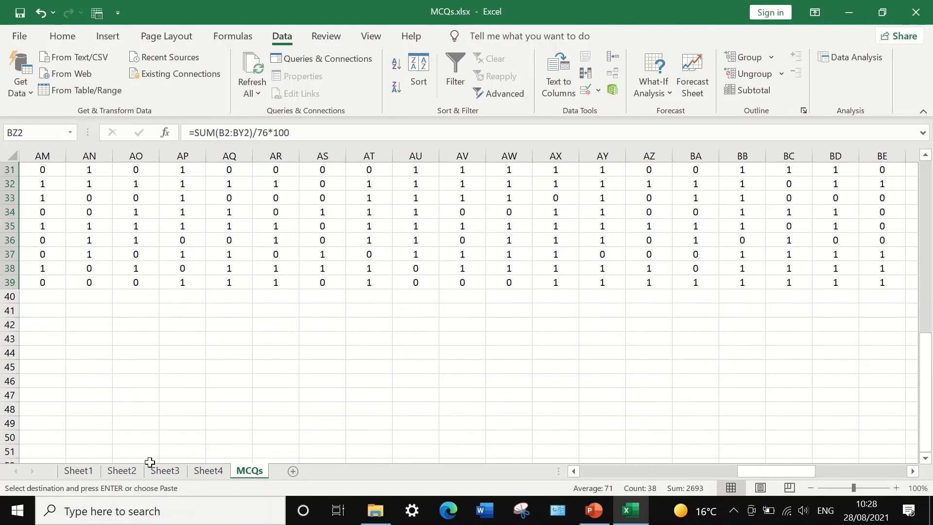
{"action": "left_click", "coordinate": [88, 475]}
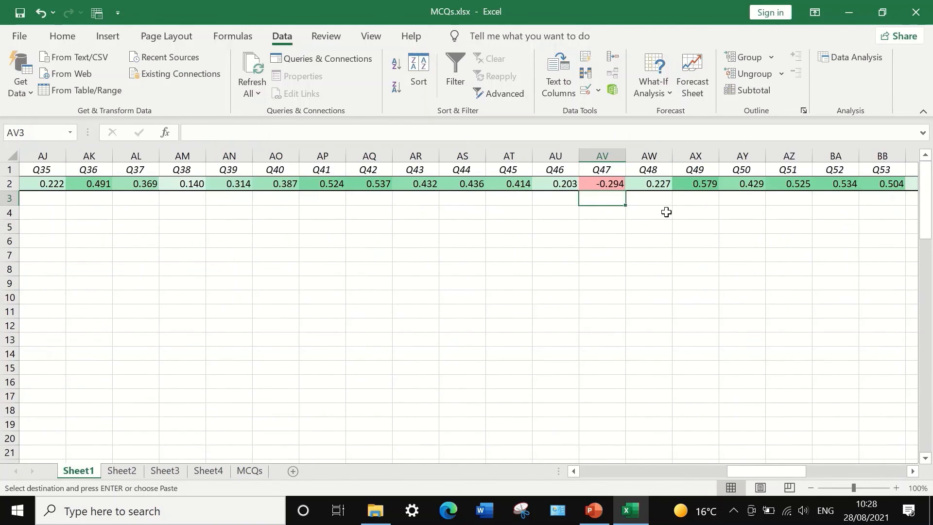
{"action": "right_click", "coordinate": [604, 203]}
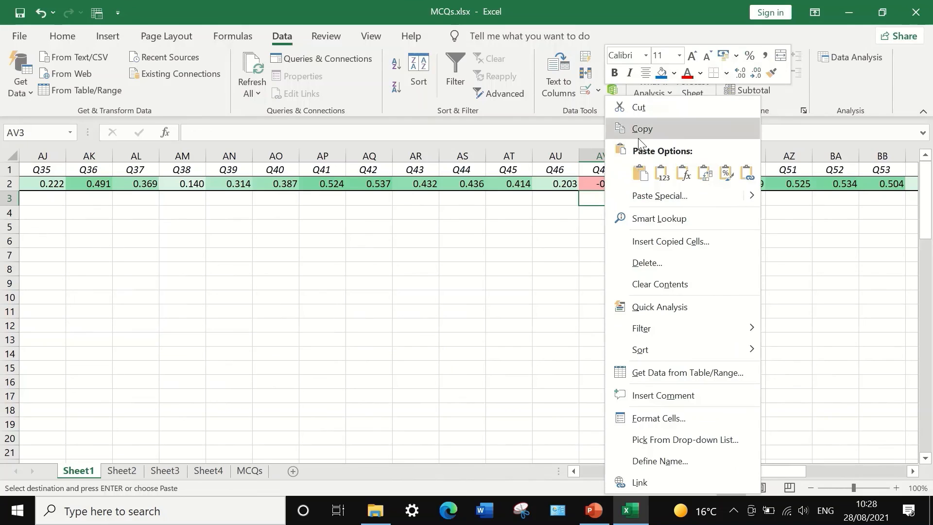
{"action": "left_click", "coordinate": [640, 172]}
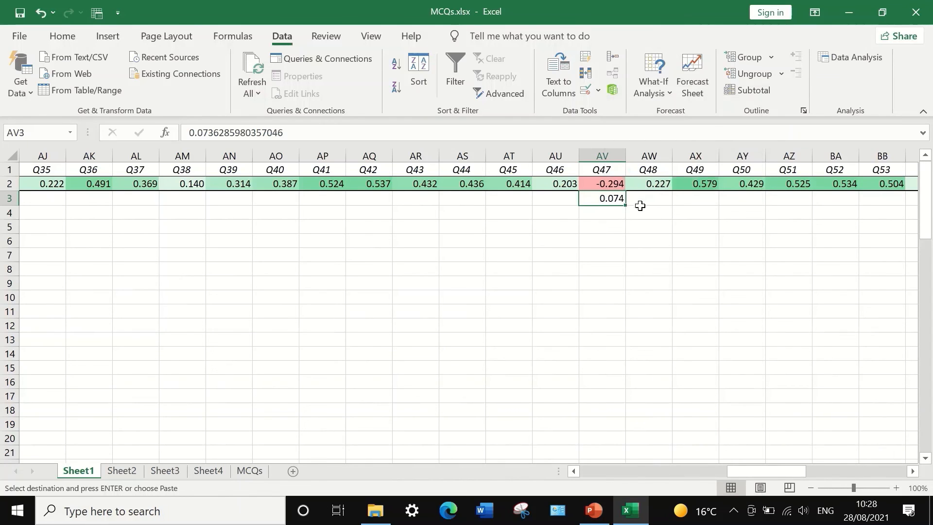
{"action": "left_click", "coordinate": [607, 226]}
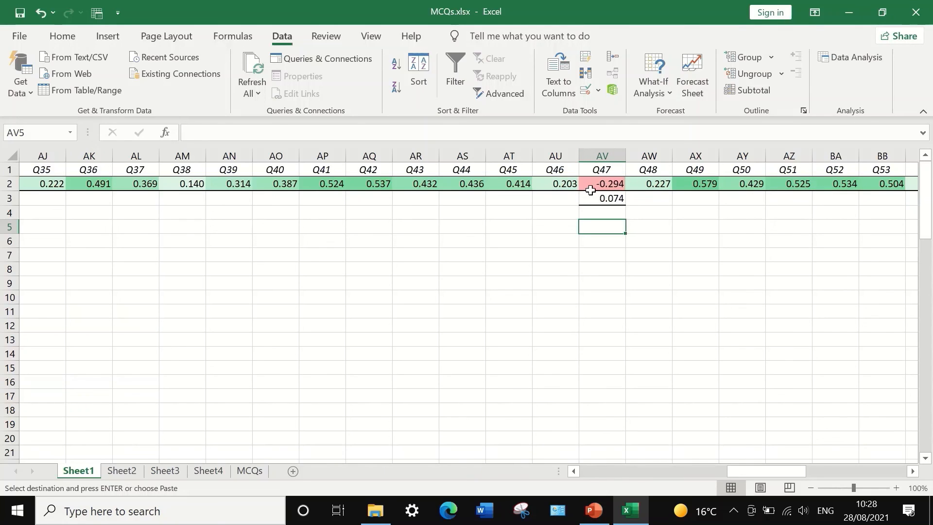
- Compare the P-values of Q5, Q6 and Q47 on Sheet1 with the P <0.05 significance criterion
{"action": "left_click", "coordinate": [615, 199]}
{"action": "left_click_drag", "start_coordinate": [754, 473], "coordinate": [152, 295]}
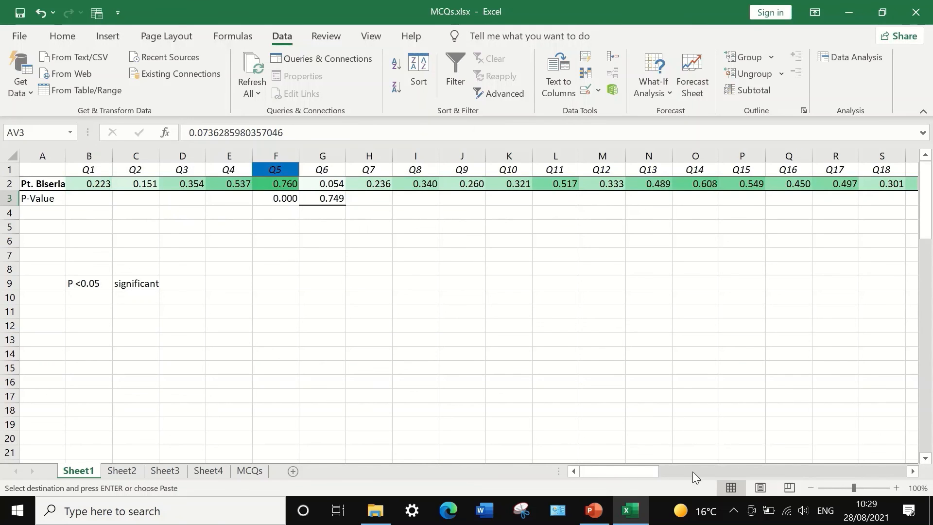
{"action": "left_click_drag", "start_coordinate": [633, 472], "coordinate": [768, 460]}
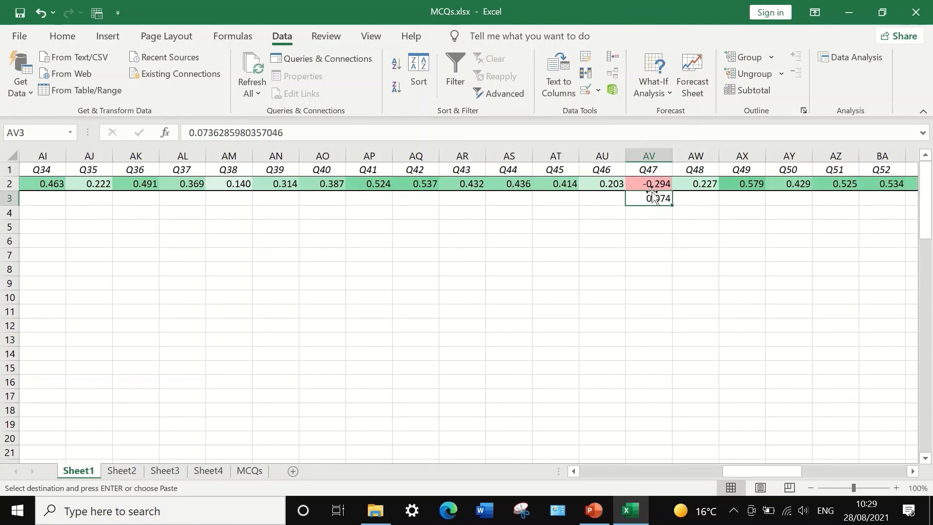
{"action": "left_click_drag", "start_coordinate": [759, 470], "coordinate": [554, 458]}
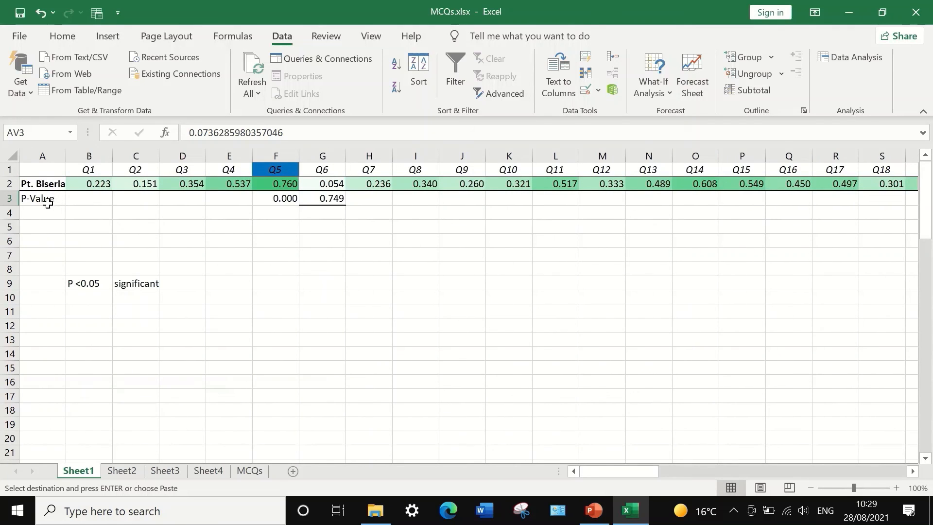